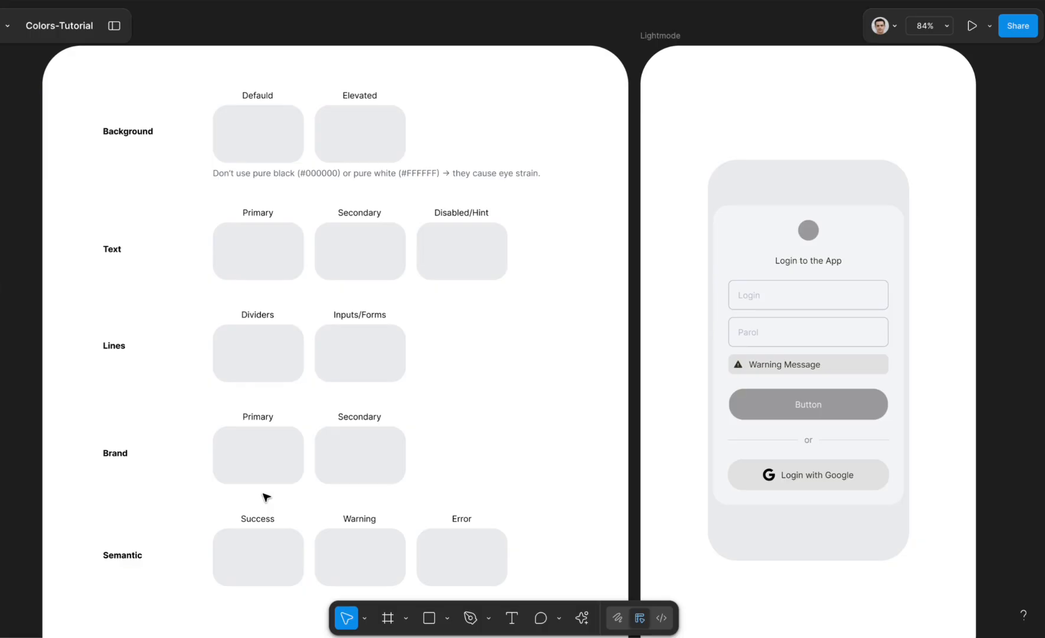
{"action": "scroll", "coordinate": [267, 497], "scroll_direction": "down", "scroll_amount": 2}
{"action": "scroll", "coordinate": [205, 531], "scroll_direction": "right", "scroll_amount": 1}
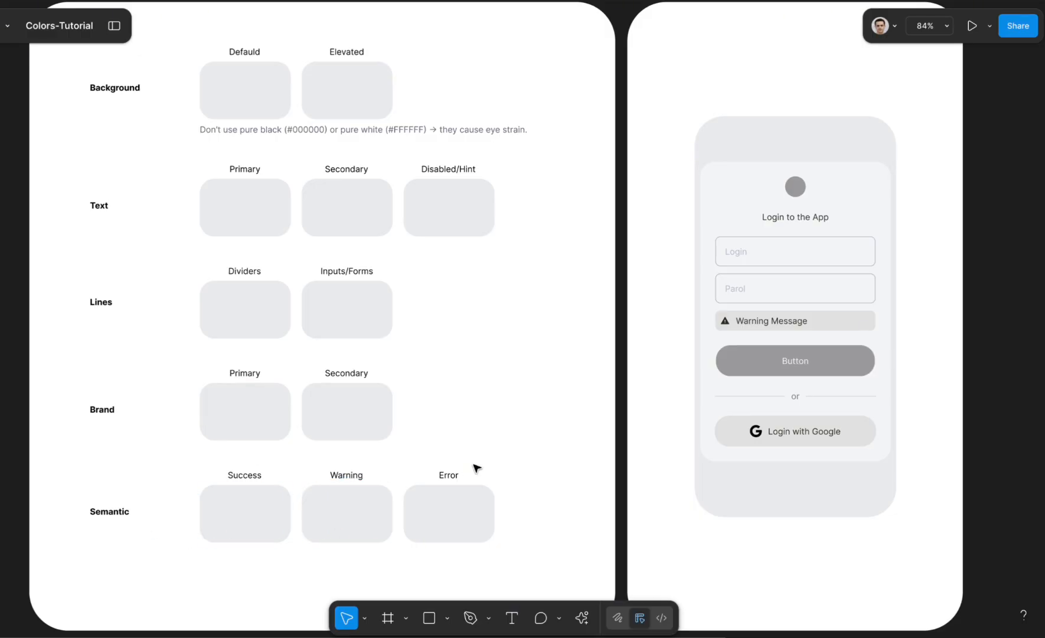
{"action": "scroll", "coordinate": [476, 467], "scroll_direction": "up", "scroll_amount": 1}
{"action": "scroll", "coordinate": [476, 468], "scroll_direction": "left", "scroll_amount": 1}
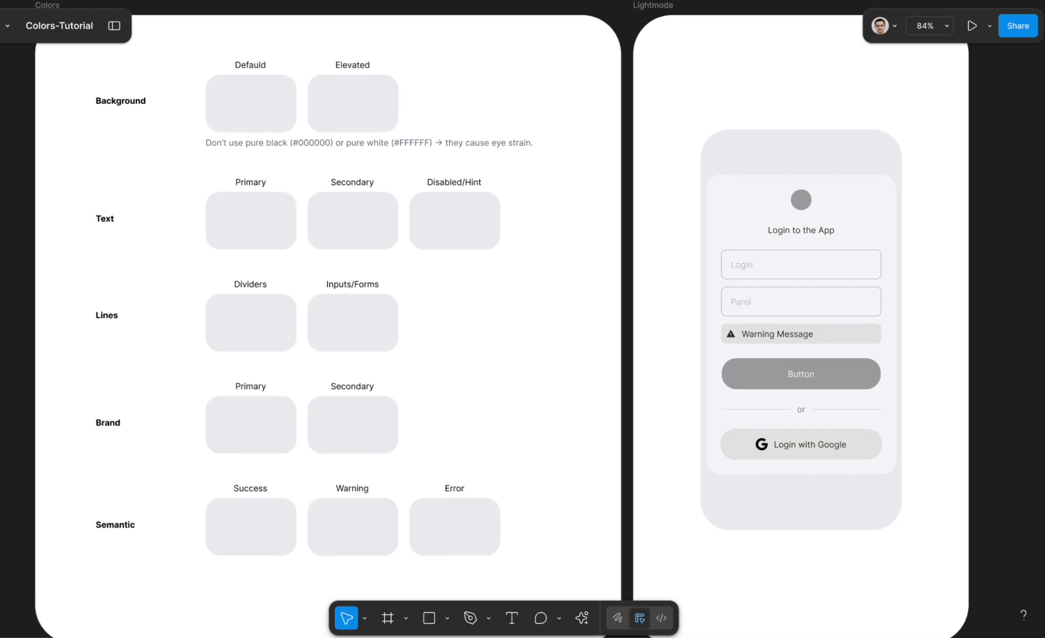
Run the Coolors plugin with the Brand Primary rectangle selected and place its window beside the swatch grid
{"action": "right_click", "coordinate": [234, 412]}
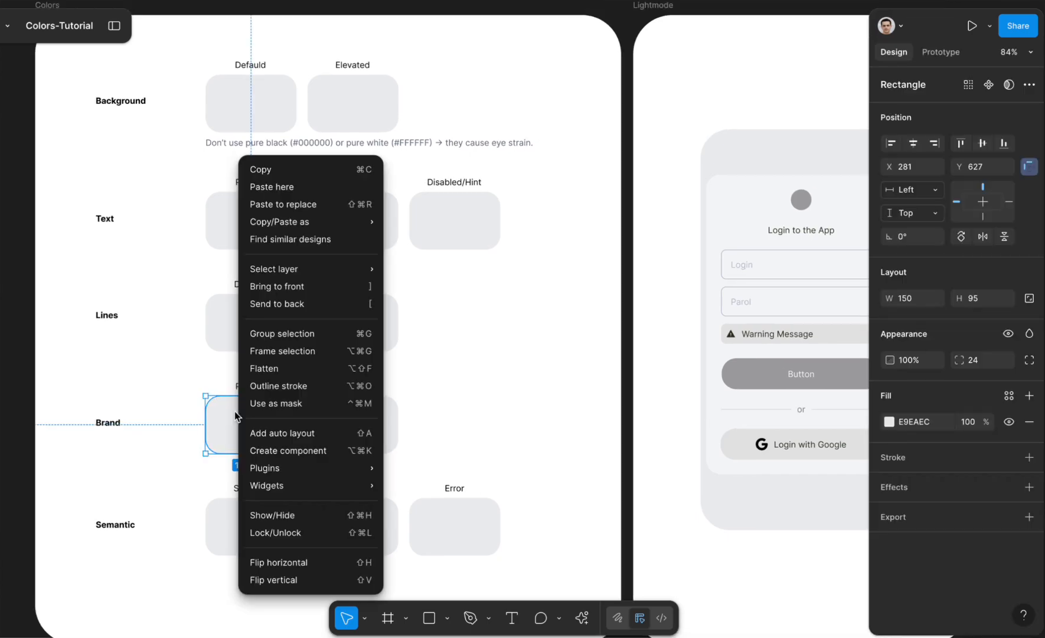
{"action": "mouse_move", "coordinate": [300, 467]}
{"action": "left_click", "coordinate": [450, 465]}
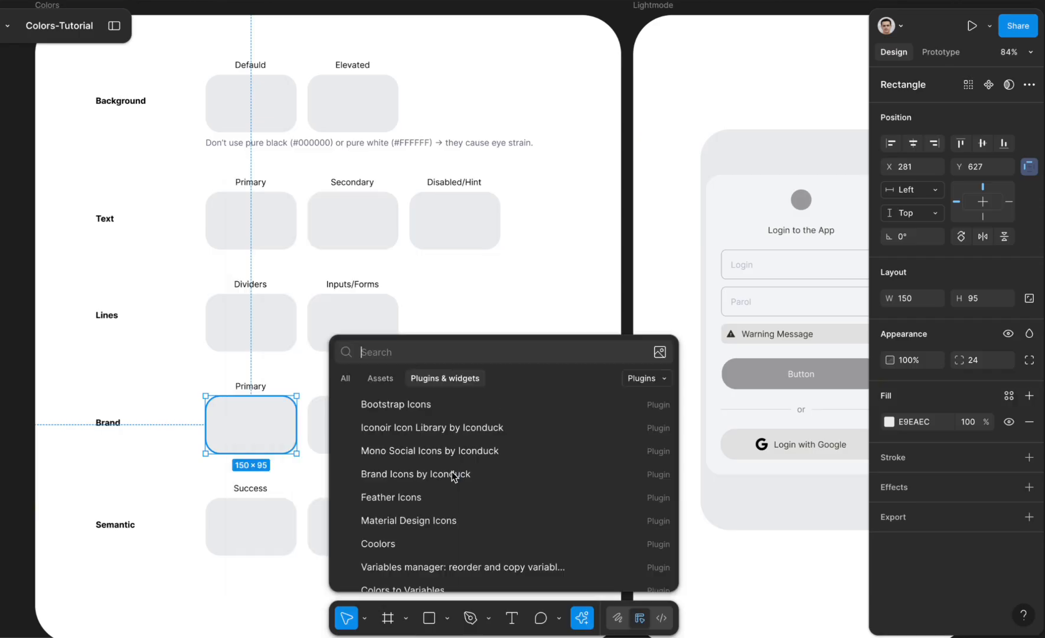
{"action": "type", "text": "coo"}
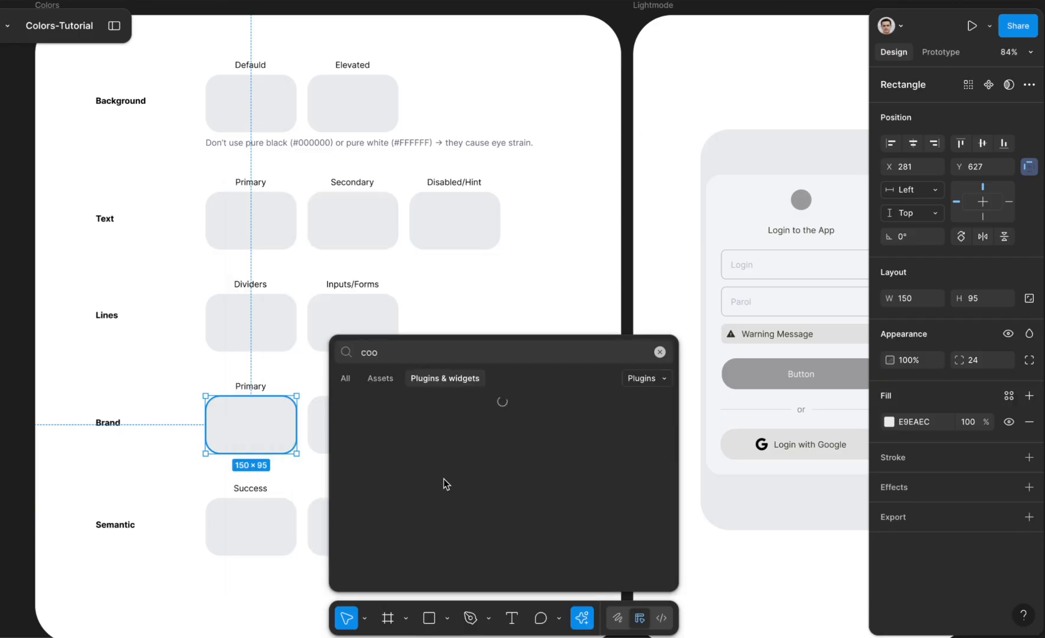
{"action": "left_click", "coordinate": [393, 406]}
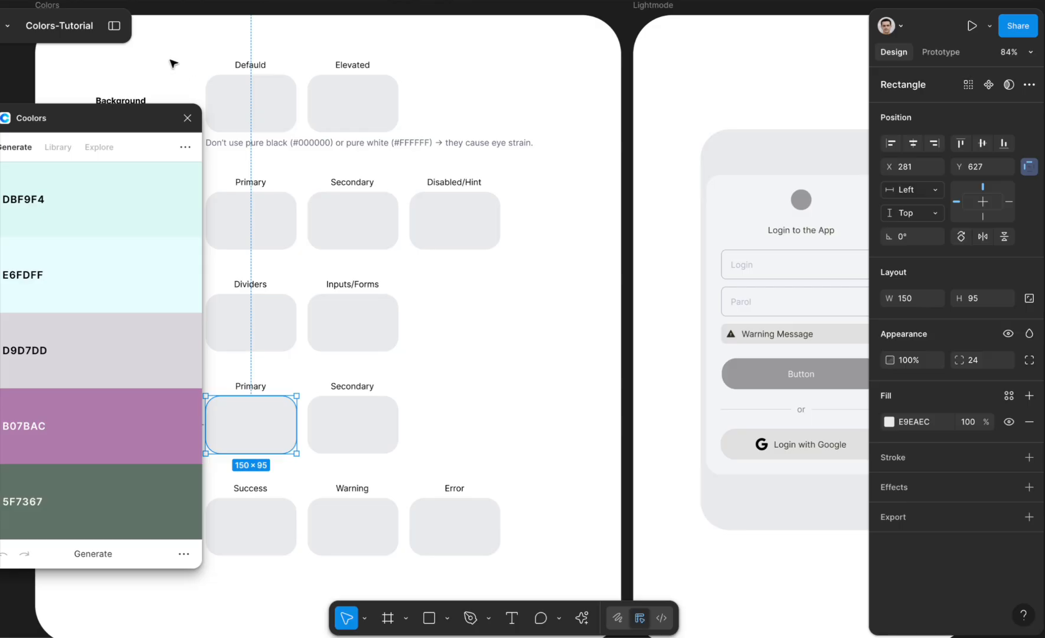
{"action": "left_click_drag", "start_coordinate": [98, 117], "coordinate": [699, 101]}
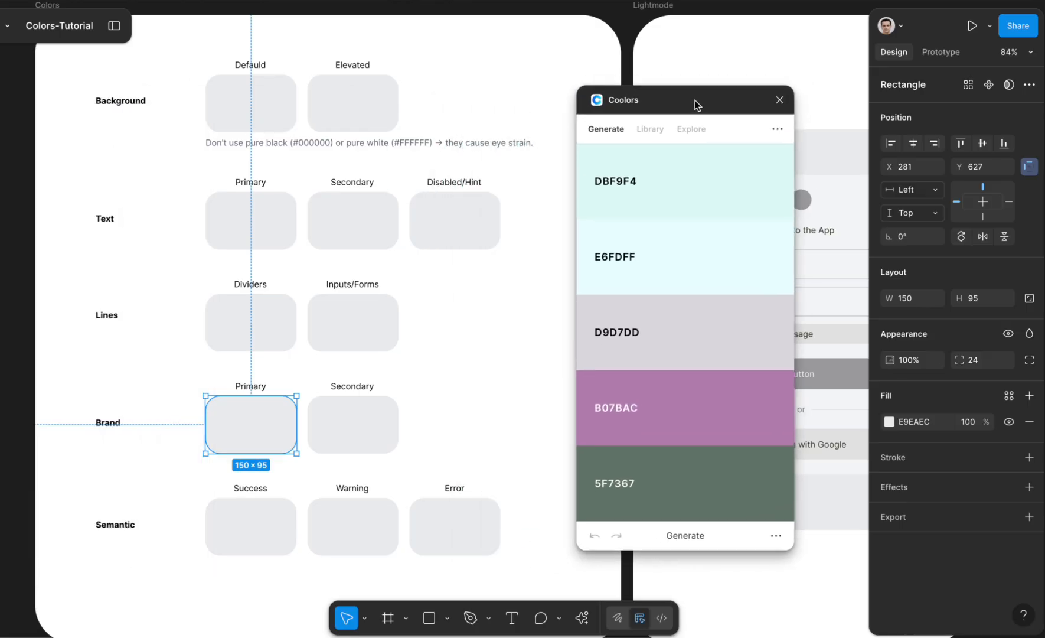
Generate random five-color palettes repeatedly until one offers a bright blue suitable as the primary brand color
{"action": "left_click", "coordinate": [684, 535]}
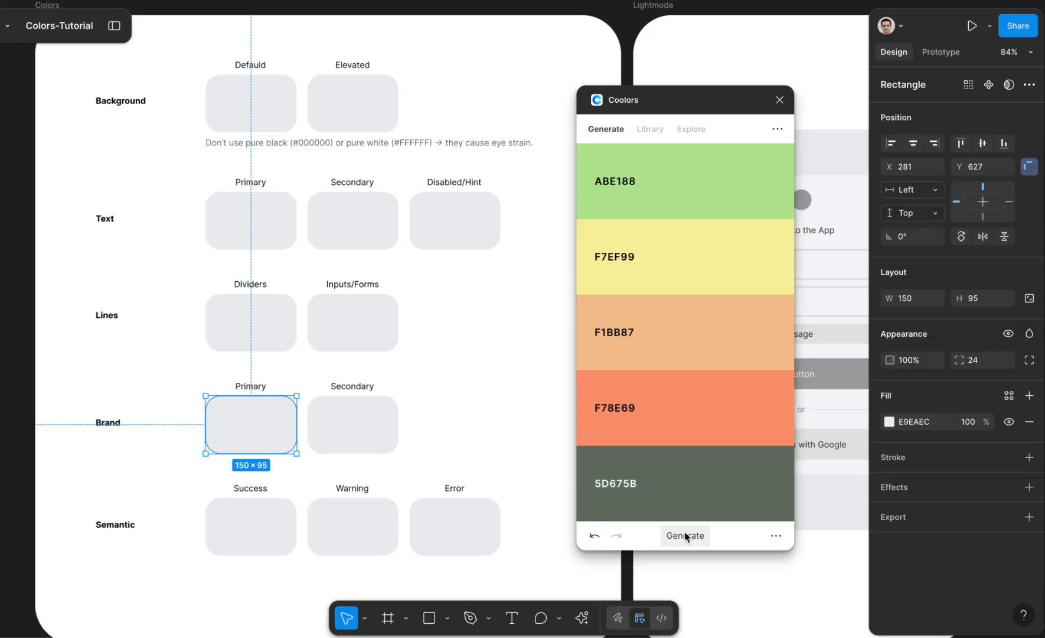
{"action": "left_click", "coordinate": [685, 534]}
{"action": "left_click", "coordinate": [685, 535]}
{"action": "left_click", "coordinate": [685, 535]}
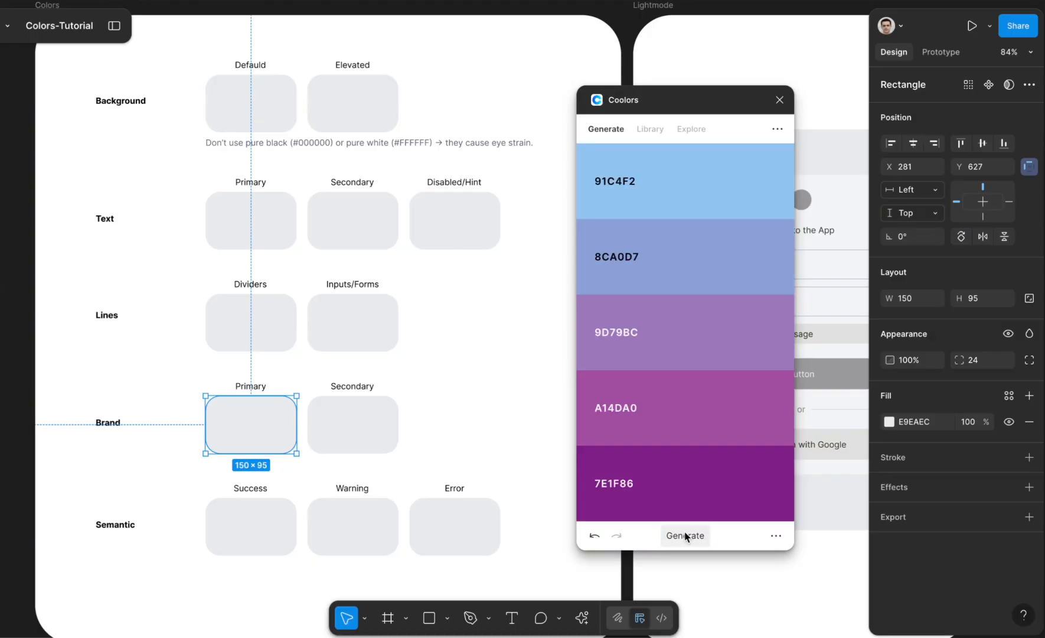
{"action": "left_click", "coordinate": [690, 539]}
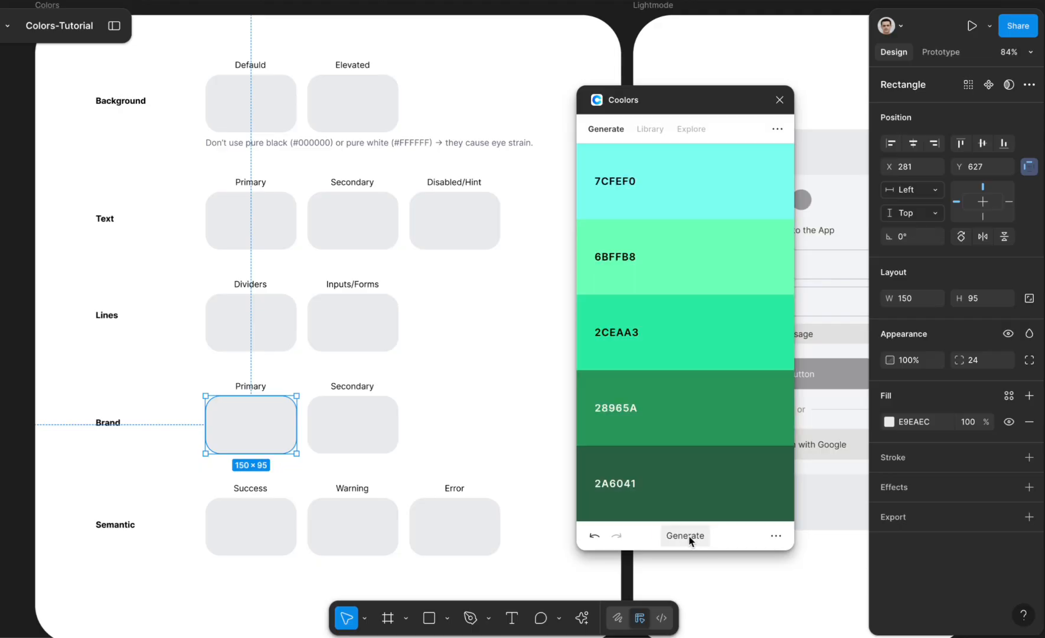
{"action": "left_click", "coordinate": [690, 538]}
{"action": "left_click", "coordinate": [690, 539]}
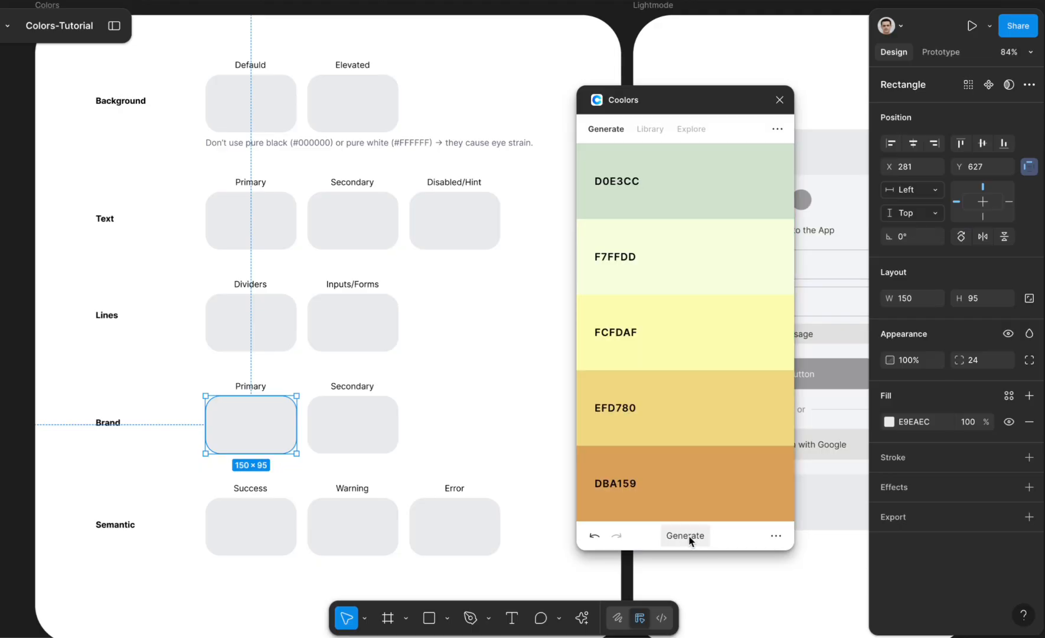
{"action": "left_click", "coordinate": [690, 539]}
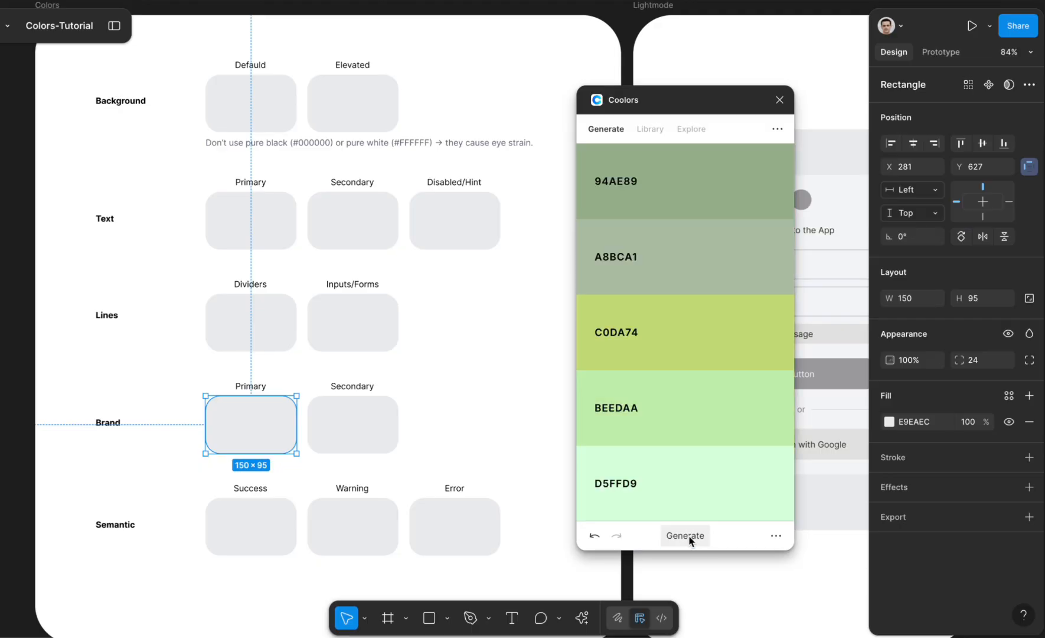
{"action": "left_click", "coordinate": [690, 538]}
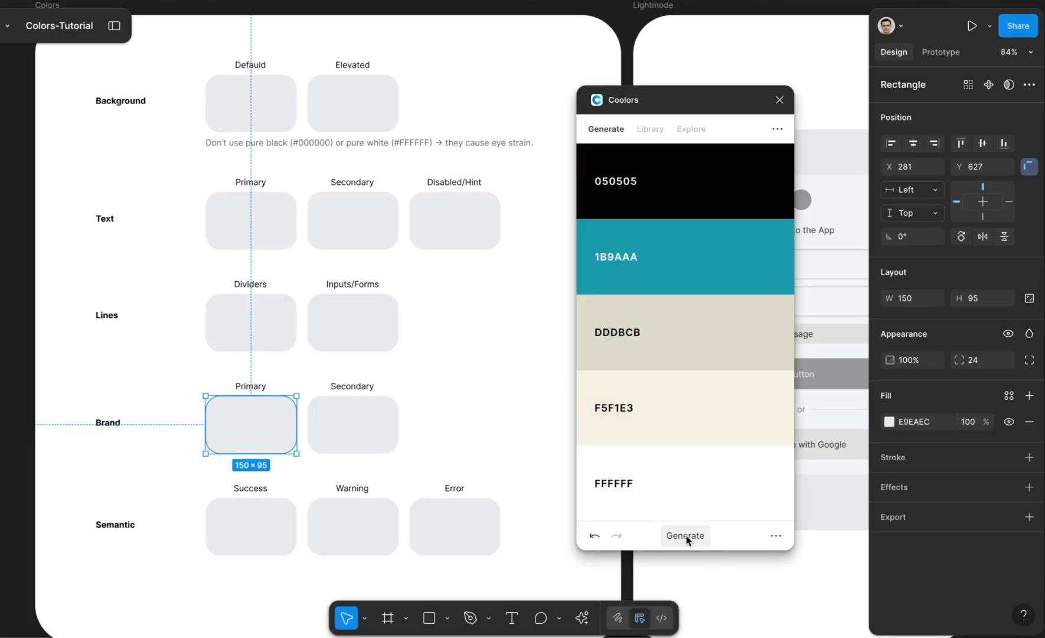
{"action": "left_click", "coordinate": [687, 537]}
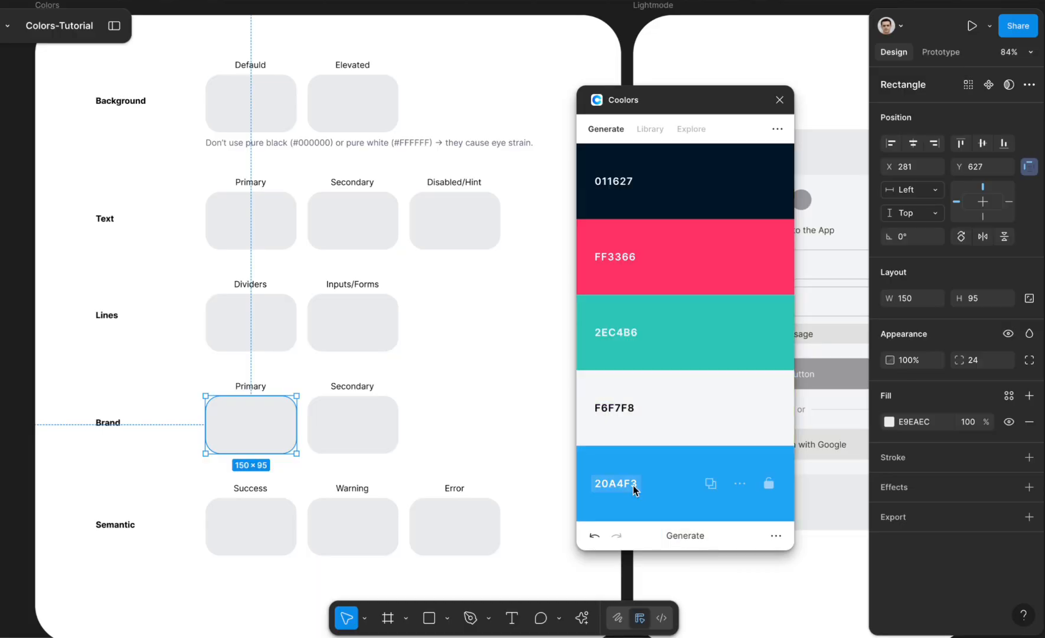
Lock the blue 20A4F3 in the palette and apply it as the fill of the Brand Primary rectangle
{"action": "left_click", "coordinate": [769, 483]}
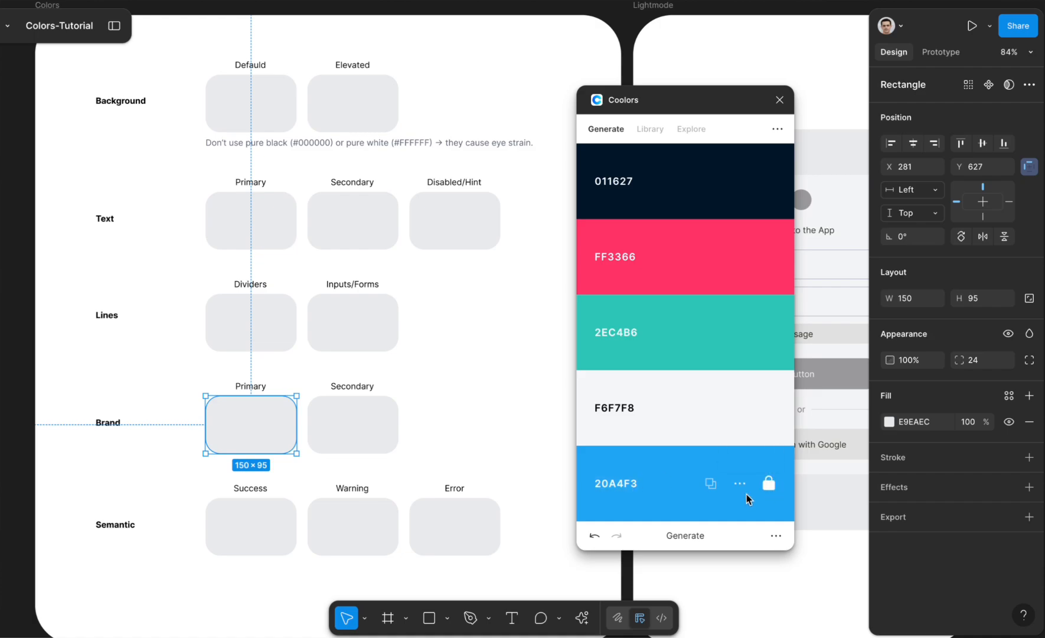
{"action": "left_click", "coordinate": [639, 483]}
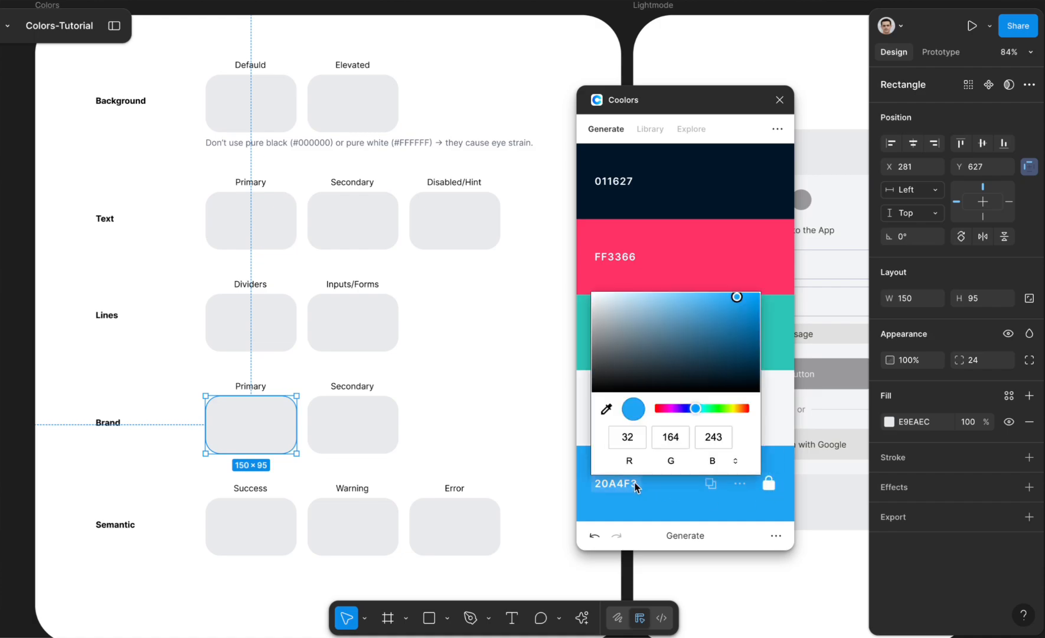
{"action": "left_click", "coordinate": [707, 485]}
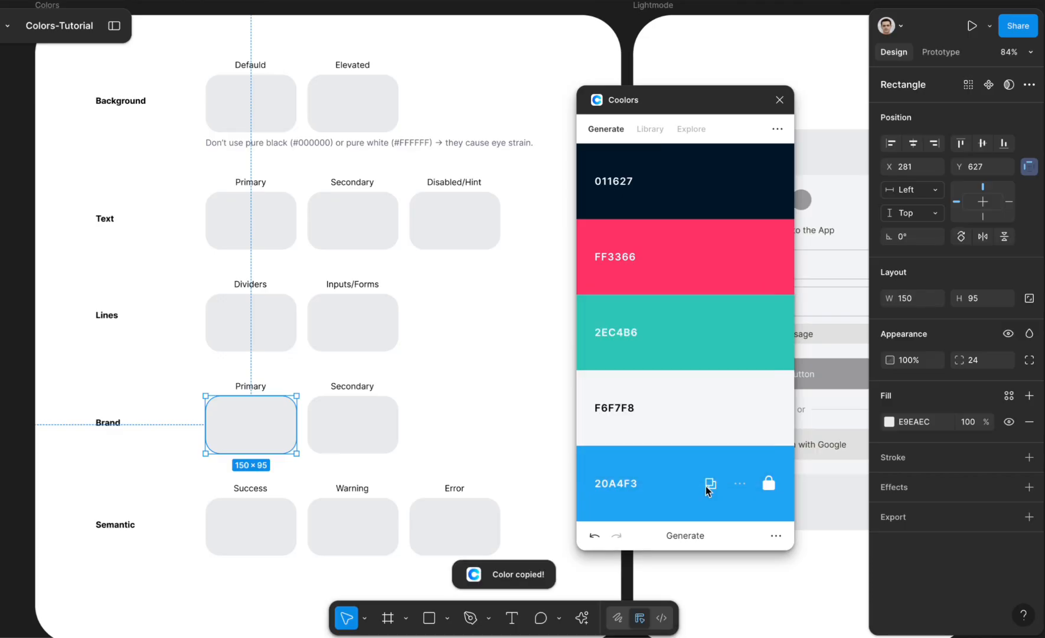
{"action": "left_click", "coordinate": [915, 419]}
{"action": "key", "text": "ctrl+v"}
{"action": "key", "text": "Return"}
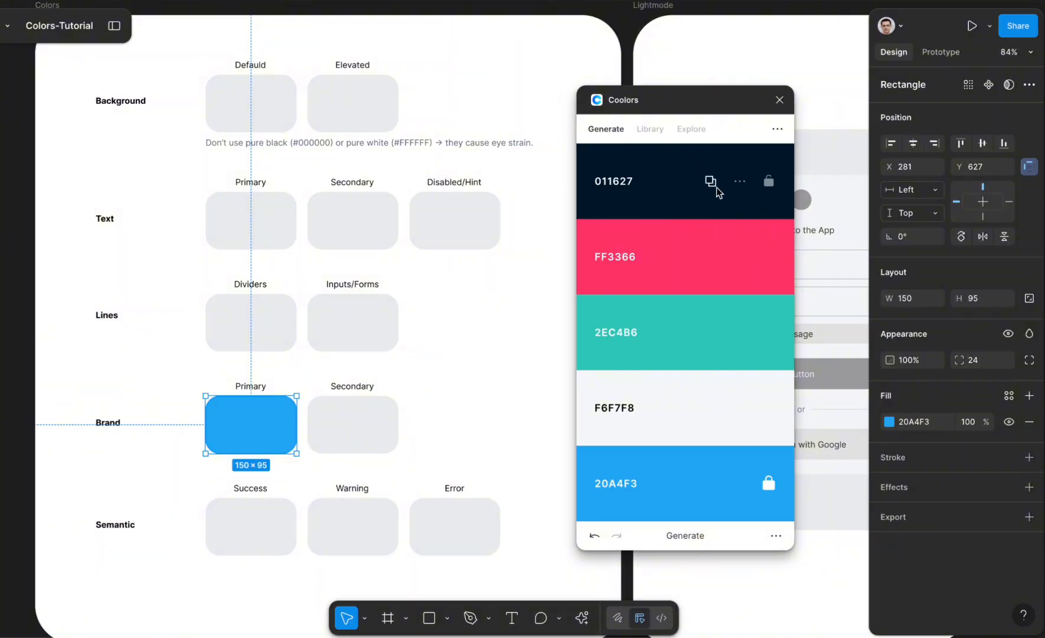
Move the dark navy 011627 directly above the locked blue in the palette and lock it too
{"action": "left_click_drag", "start_coordinate": [659, 170], "coordinate": [646, 395]}
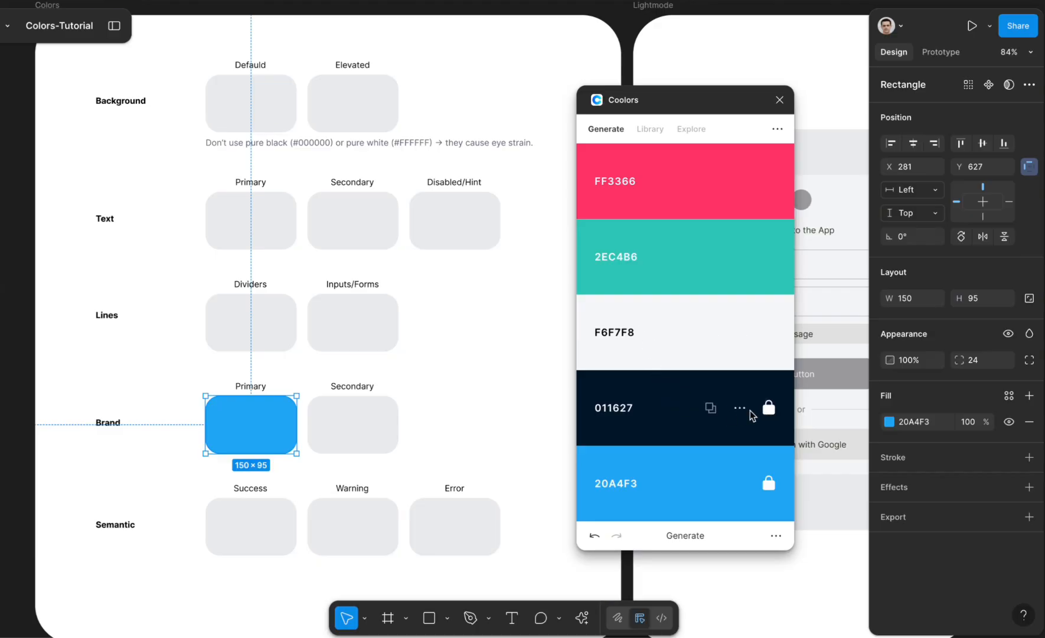
{"action": "left_click", "coordinate": [633, 414]}
{"action": "left_click", "coordinate": [633, 415]}
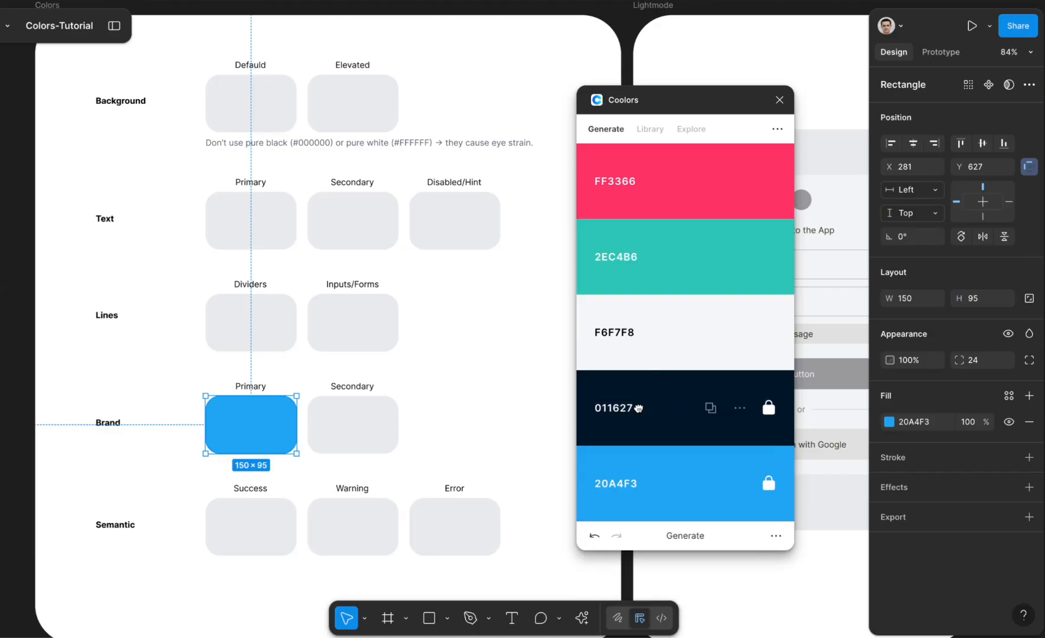
Copy 011627 from the palette and apply it as the fill of the Text Primary rectangle
{"action": "left_click", "coordinate": [712, 412]}
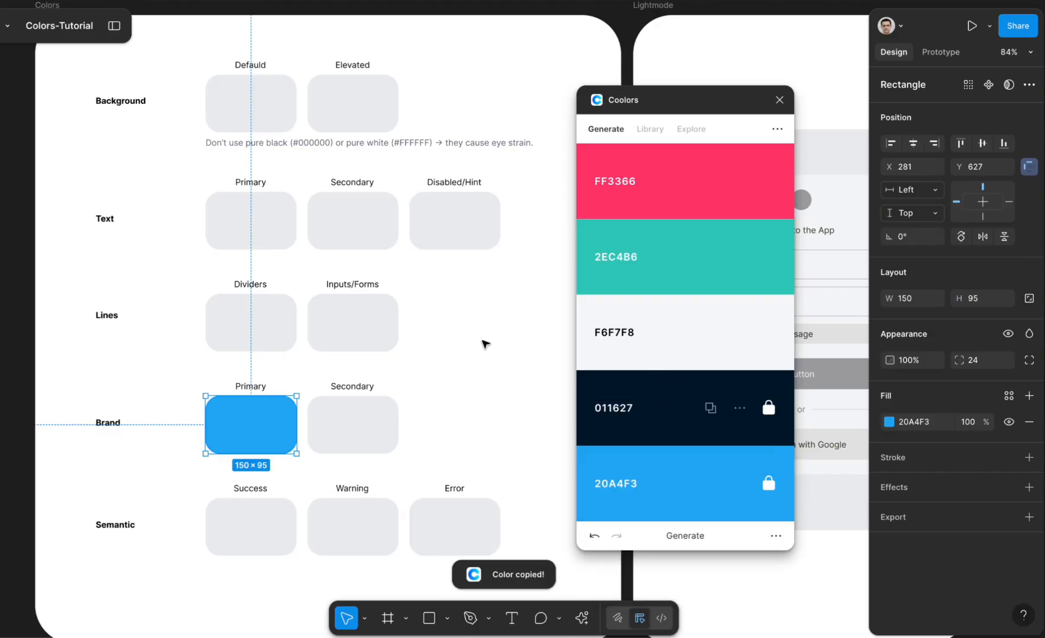
{"action": "left_click", "coordinate": [252, 222]}
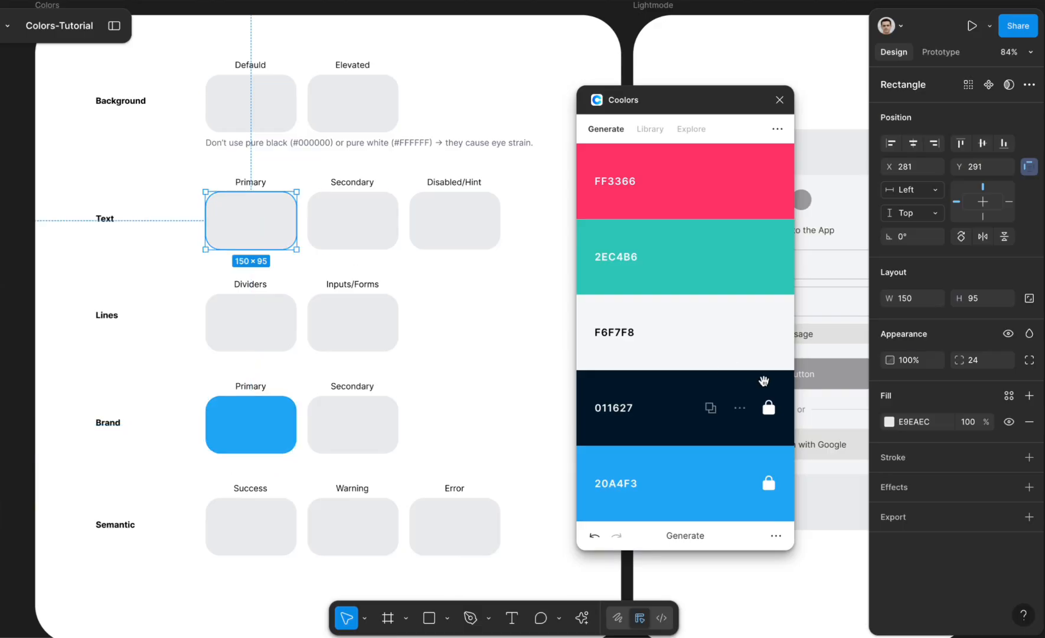
{"action": "left_click", "coordinate": [930, 421]}
{"action": "key", "text": "ctrl+v"}
{"action": "key", "text": "Return"}
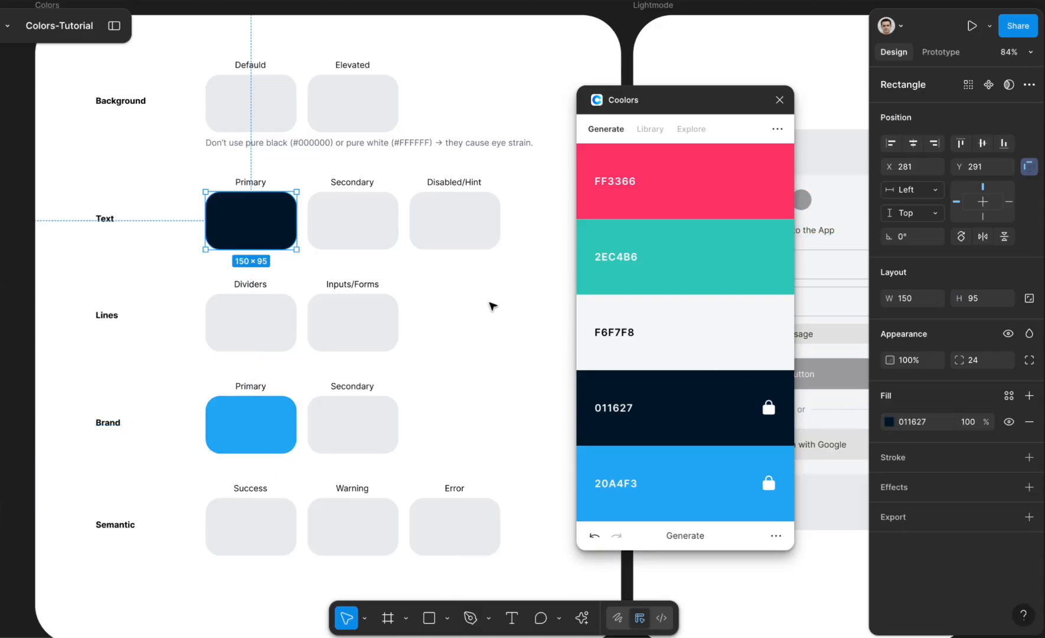
{"action": "left_click", "coordinate": [536, 353]}
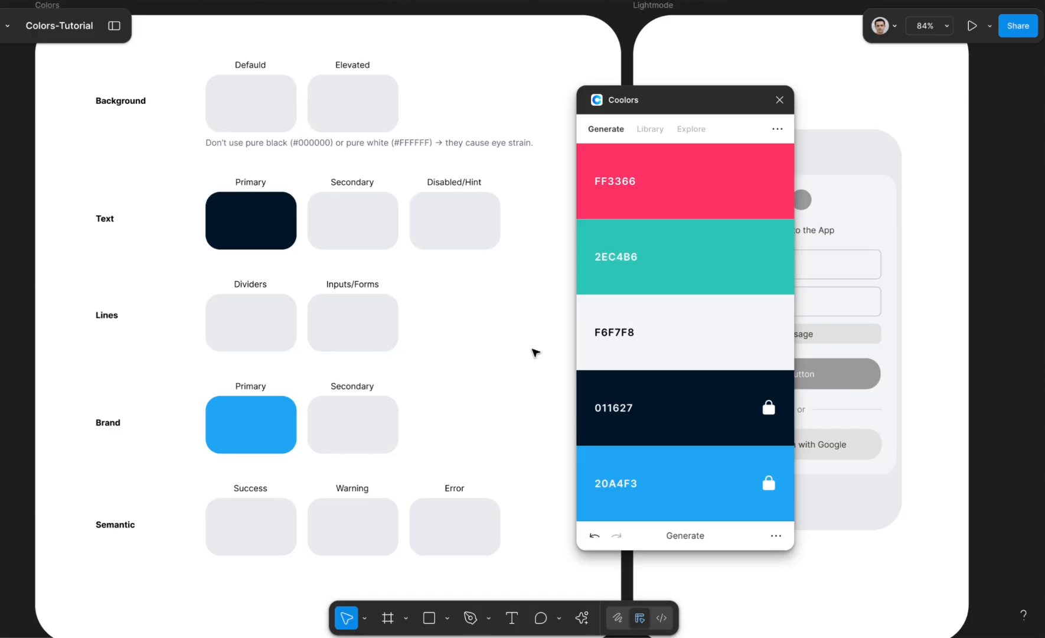
Generate several palettes around the two locked colors, then step back to the one containing slate gray 59656F
{"action": "left_click", "coordinate": [381, 414]}
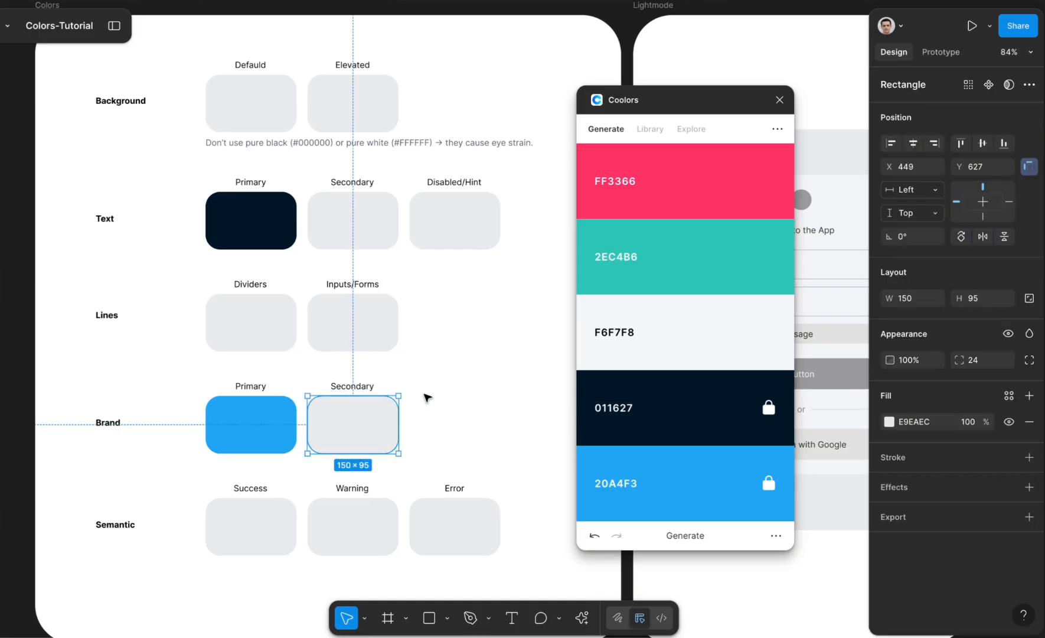
{"action": "left_click", "coordinate": [686, 539]}
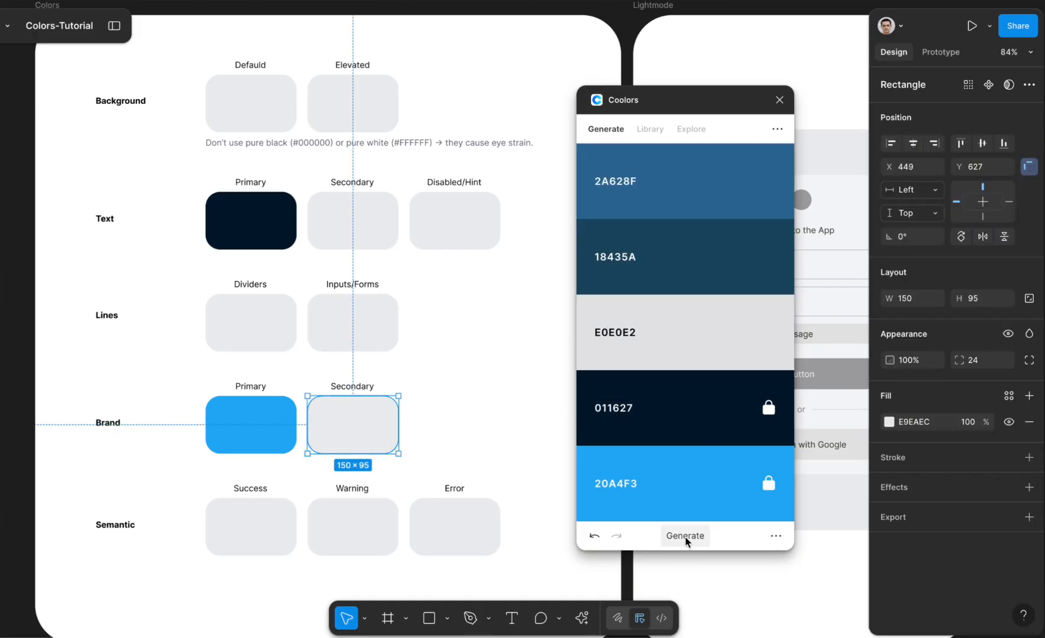
{"action": "left_click", "coordinate": [685, 536]}
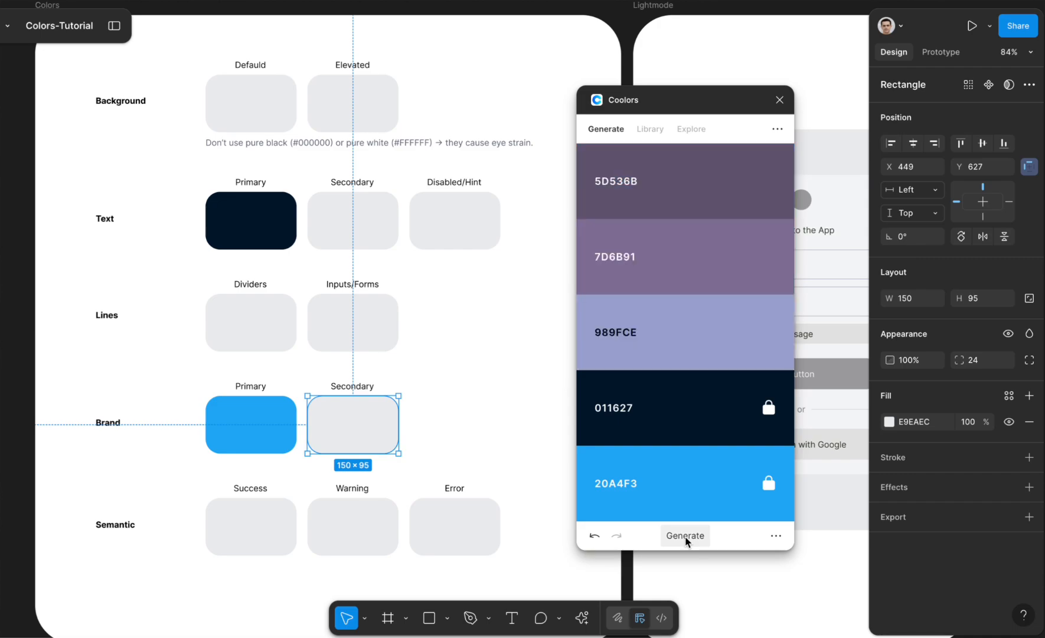
{"action": "left_click", "coordinate": [685, 536]}
{"action": "left_click", "coordinate": [685, 535]}
{"action": "left_click", "coordinate": [685, 536]}
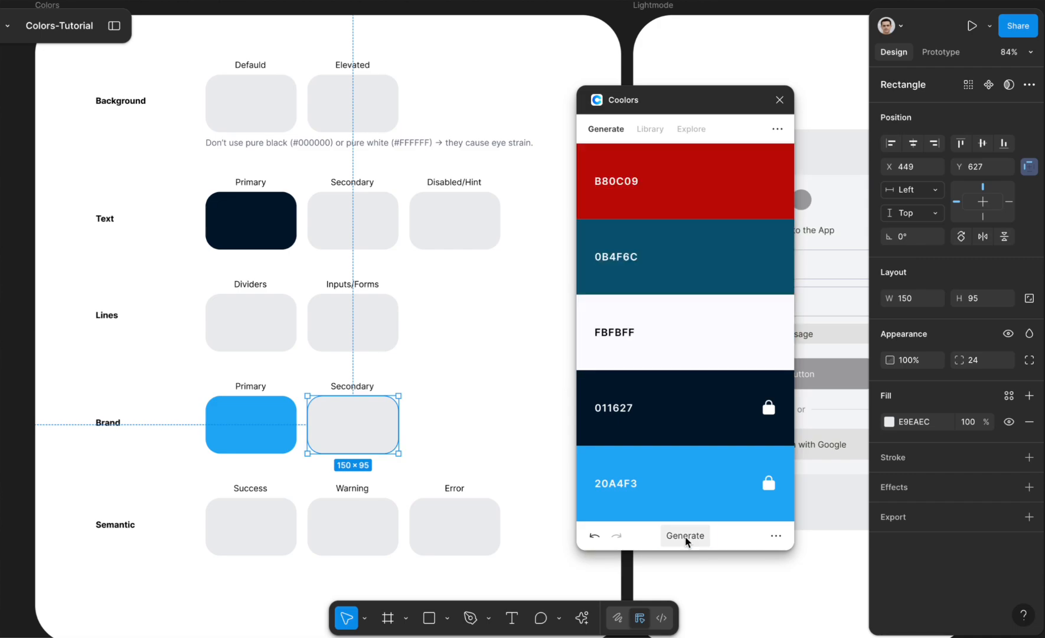
{"action": "left_click", "coordinate": [595, 534]}
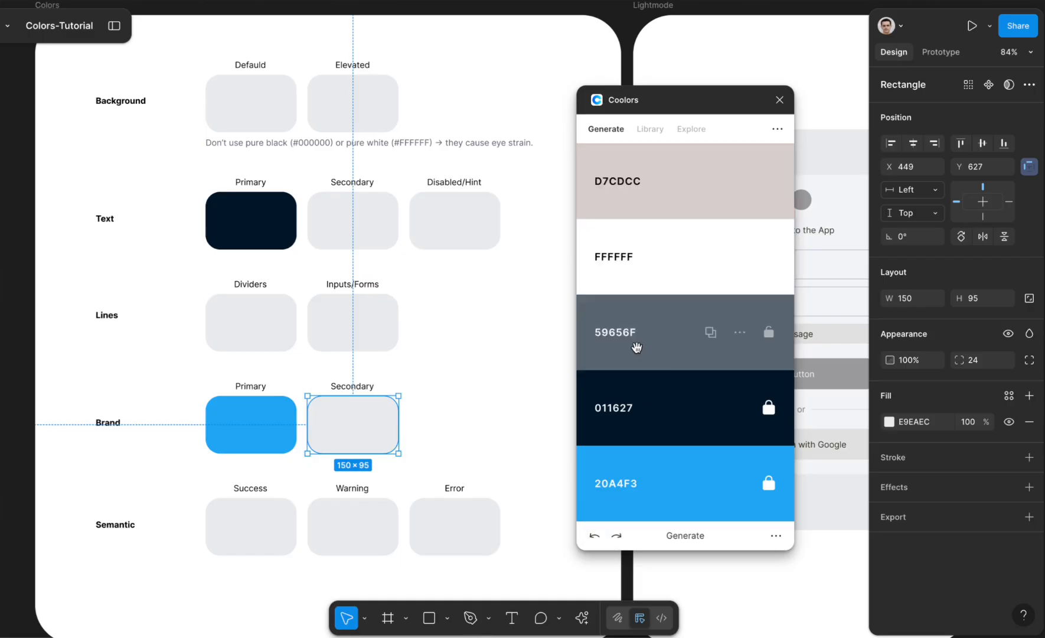
Copy 59656F from the palette and apply it as the fill of the Text Secondary rectangle
{"action": "left_click", "coordinate": [715, 334]}
{"action": "left_click", "coordinate": [333, 236]}
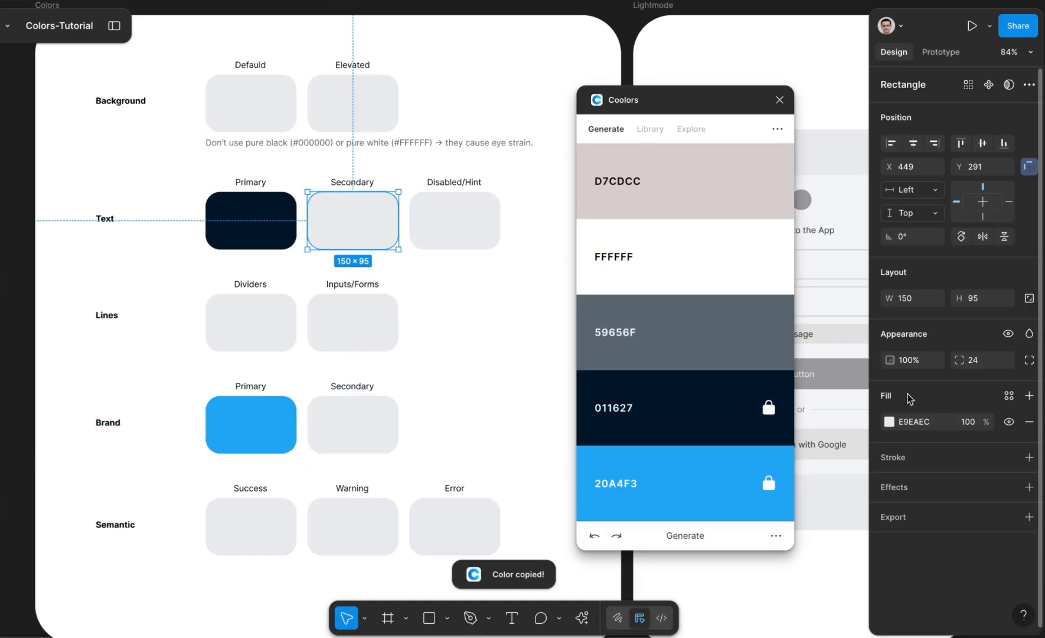
{"action": "left_click", "coordinate": [915, 422]}
{"action": "key", "text": "ctrl+v"}
{"action": "key", "text": "Return"}
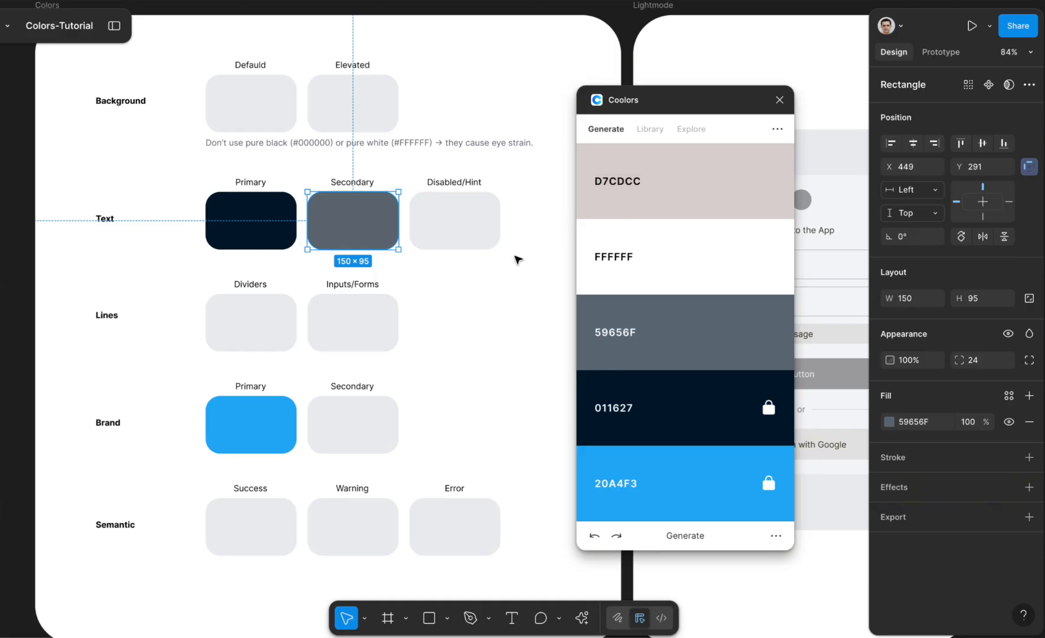
{"action": "left_click", "coordinate": [517, 260]}
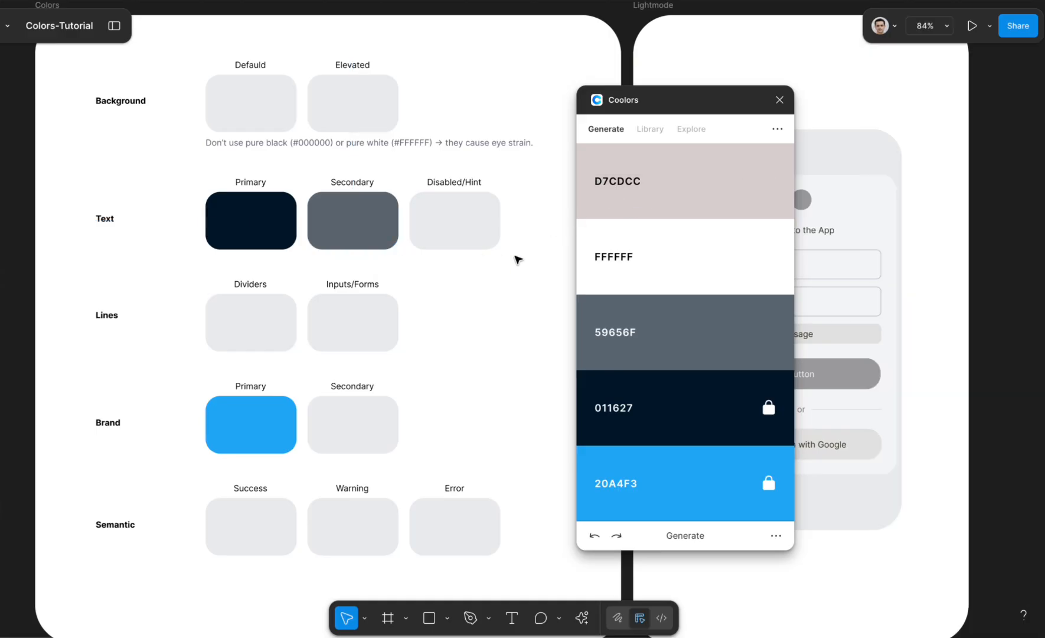
Restore the palette containing 59656F, lock that color, and generate new colors for the two unlocked slots
{"action": "left_click", "coordinate": [683, 536]}
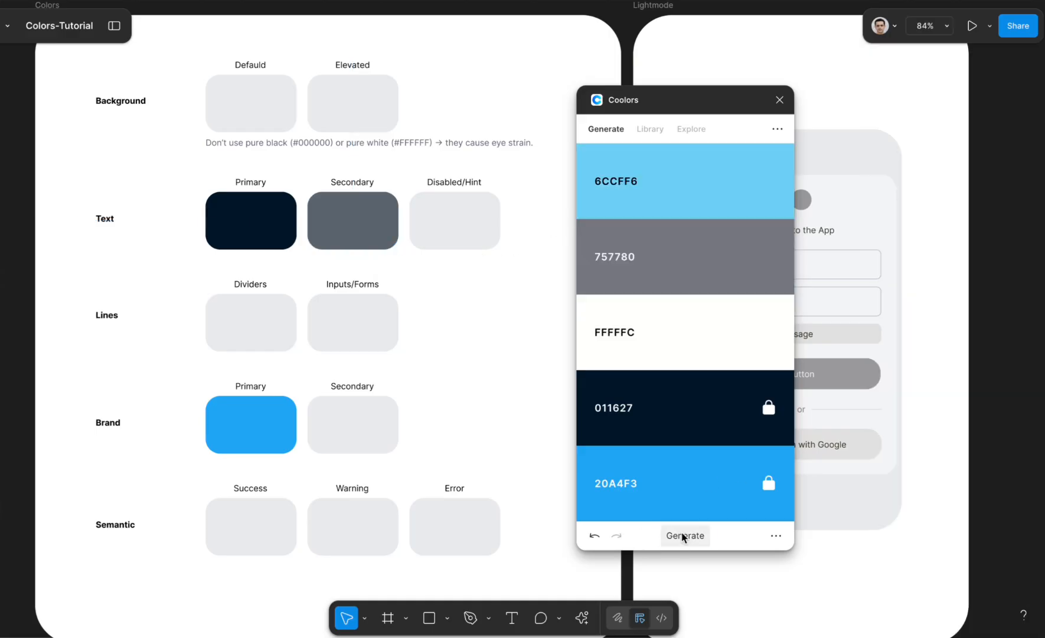
{"action": "left_click", "coordinate": [595, 535]}
{"action": "left_click", "coordinate": [768, 333]}
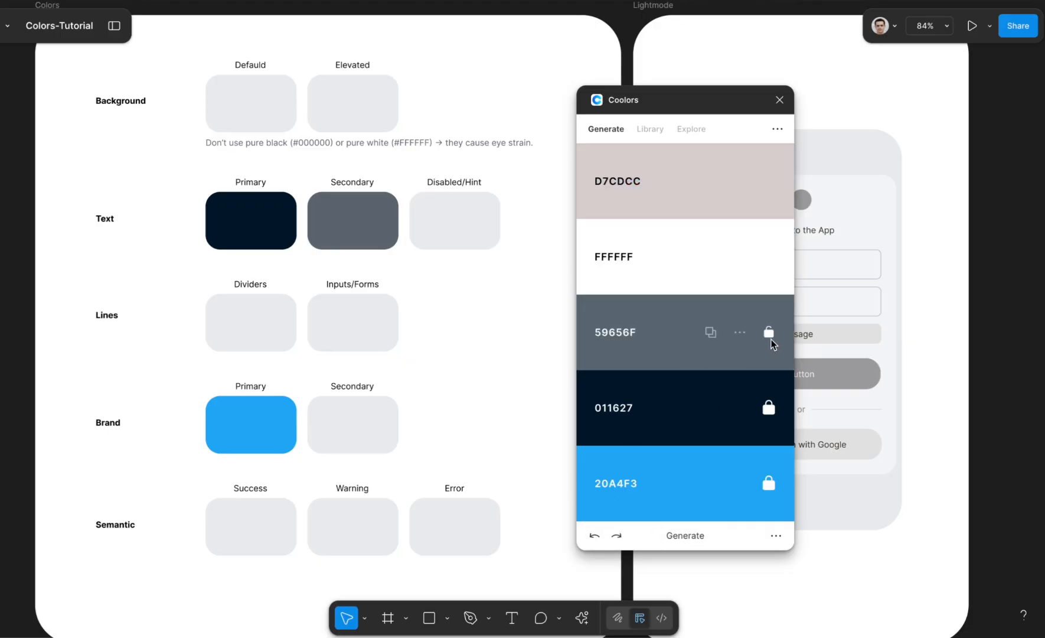
{"action": "left_click", "coordinate": [691, 534]}
{"action": "left_click", "coordinate": [691, 535]}
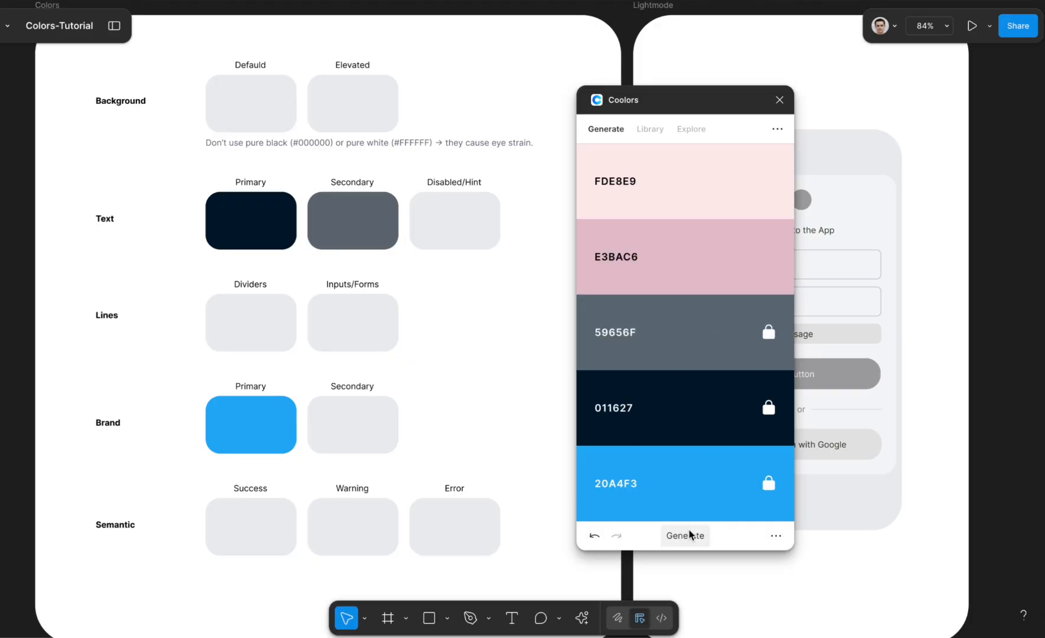
Step back to the palette containing A9BCD0, copy that color, and apply it as the fill of the Lines Dividers rectangle
{"action": "left_click", "coordinate": [595, 537]}
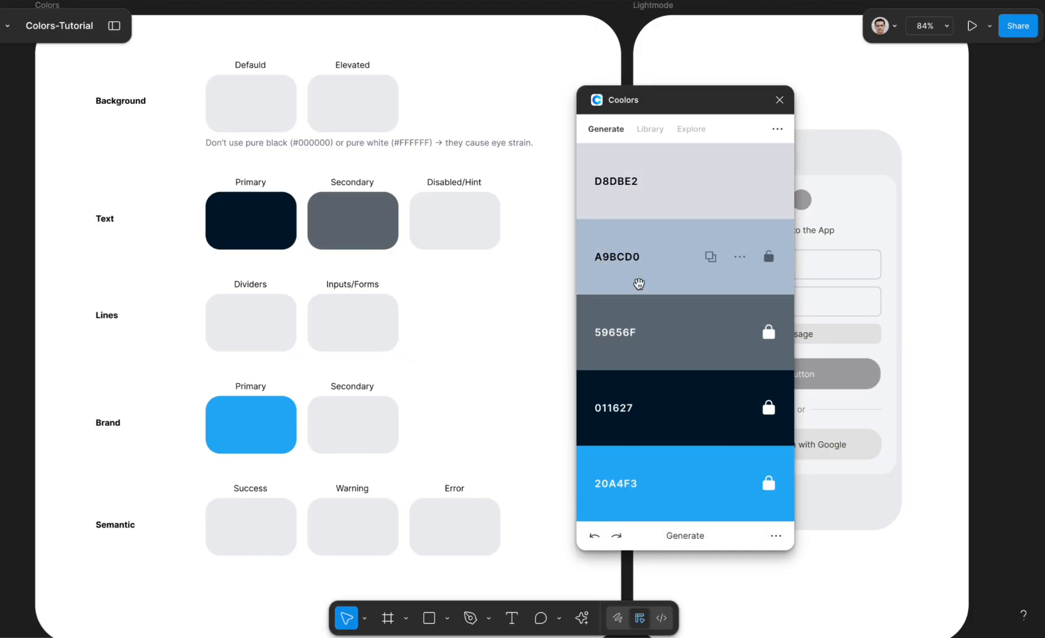
{"action": "scroll", "coordinate": [484, 327], "scroll_direction": "up", "scroll_amount": 2}
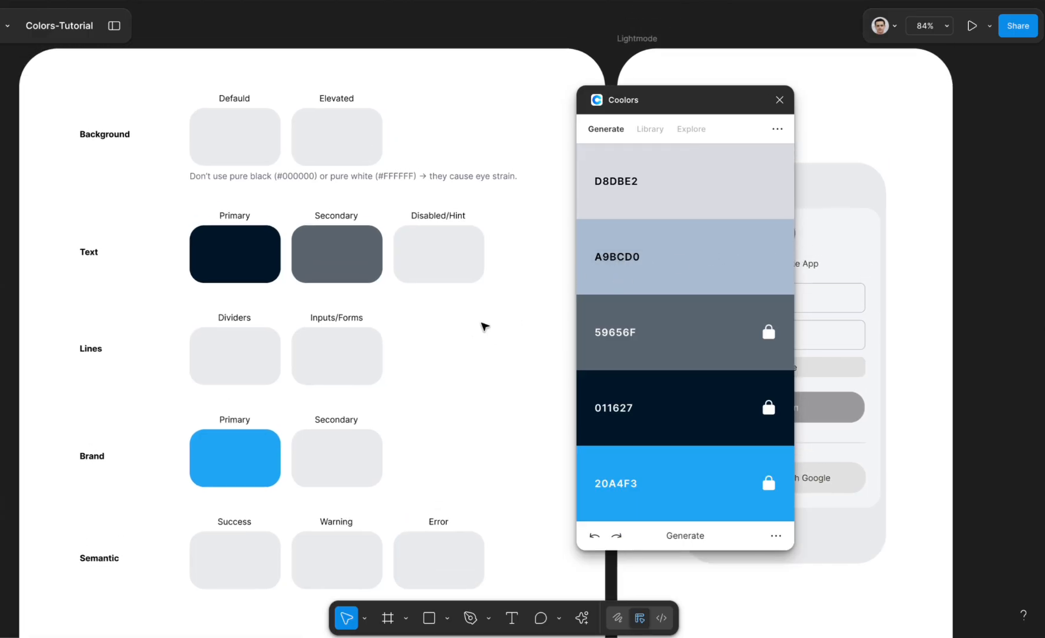
{"action": "mouse_move", "coordinate": [586, 270]}
{"action": "left_click", "coordinate": [710, 258]}
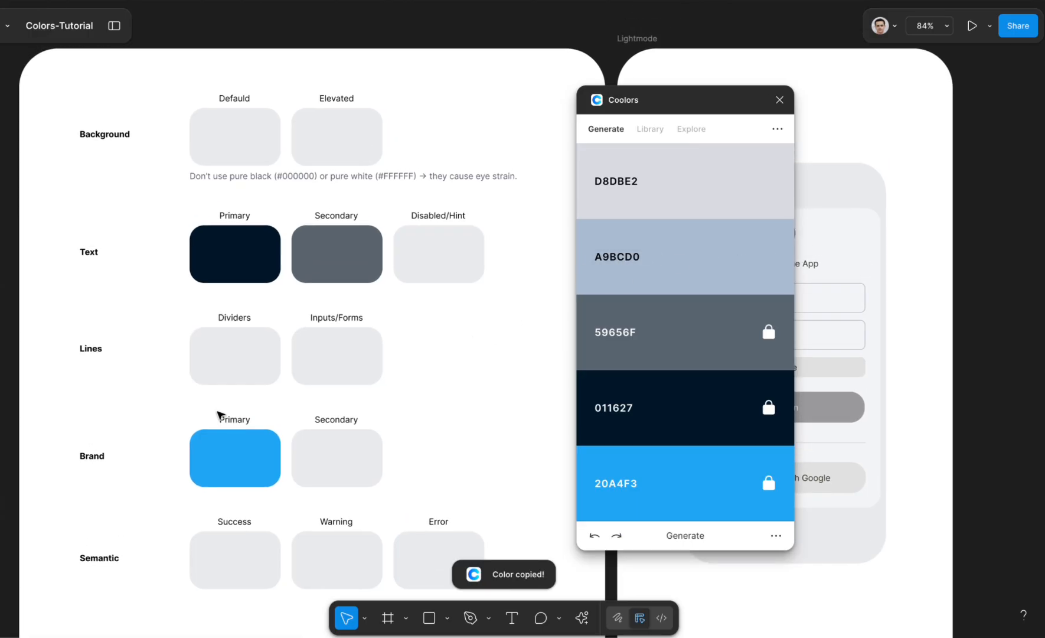
{"action": "left_click", "coordinate": [358, 357]}
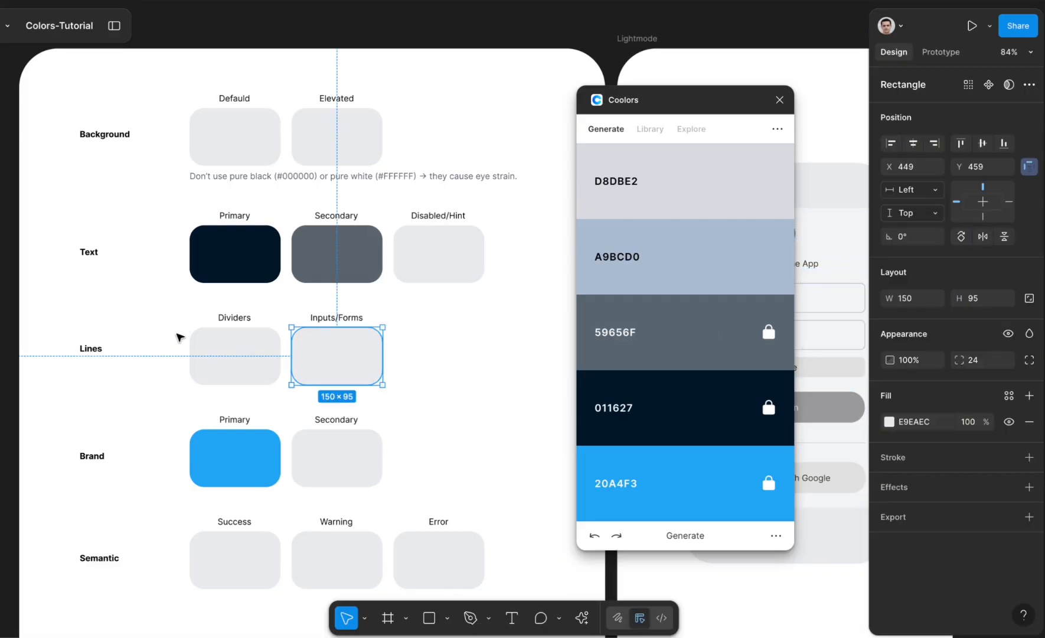
{"action": "left_click", "coordinate": [207, 343]}
{"action": "left_click", "coordinate": [907, 421]}
{"action": "key", "text": "ctrl+v"}
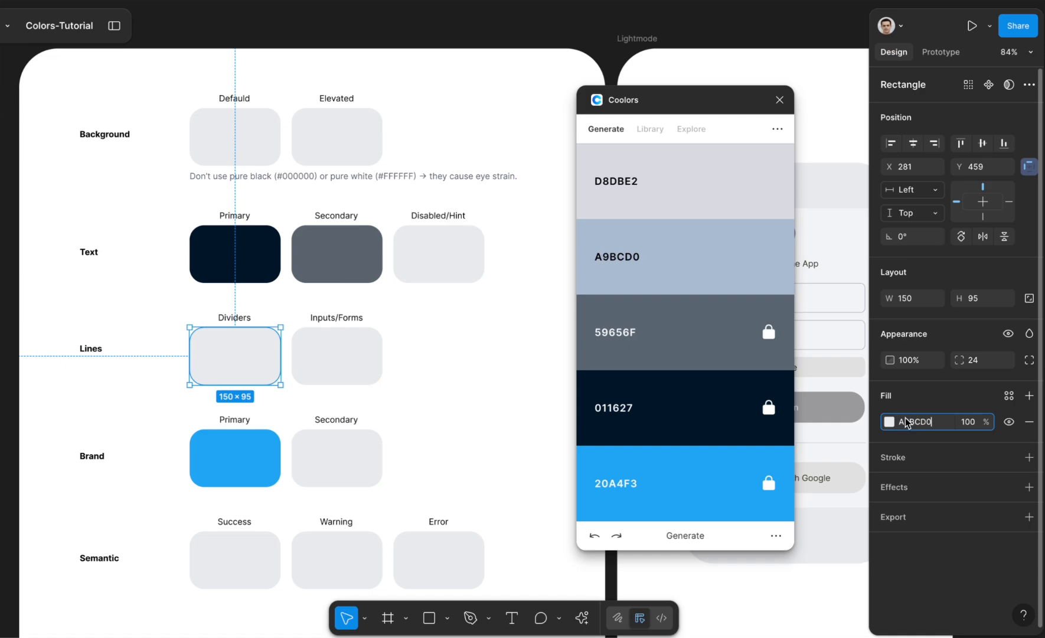
{"action": "key", "text": "Return"}
{"action": "left_click", "coordinate": [450, 374]}
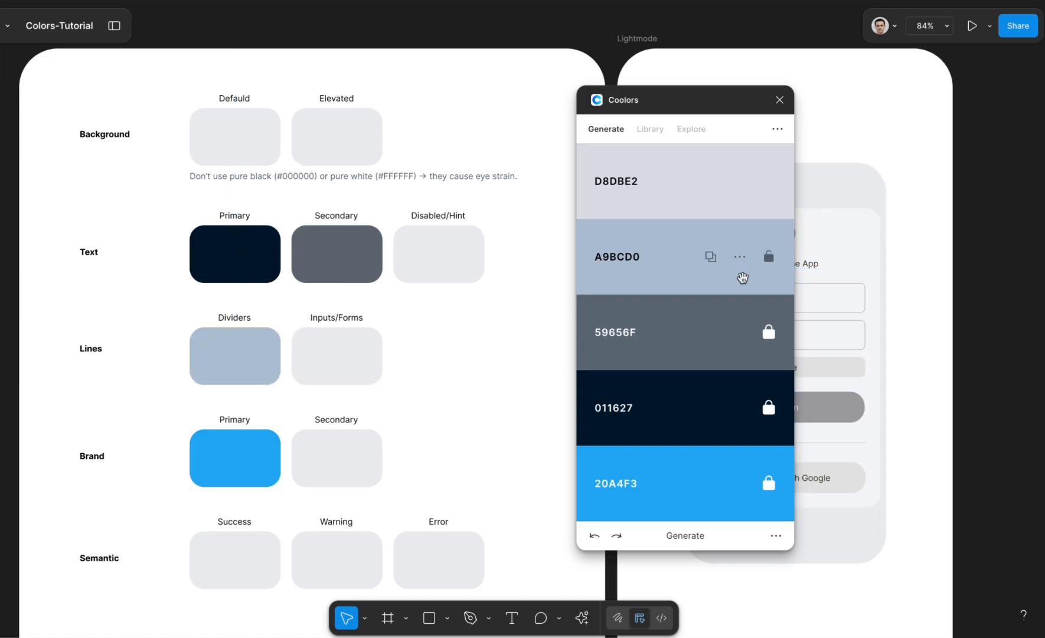
Lock A9BCD0 in the palette and copy the color D8DBE2
{"action": "left_click", "coordinate": [767, 263]}
{"action": "left_click", "coordinate": [712, 182]}
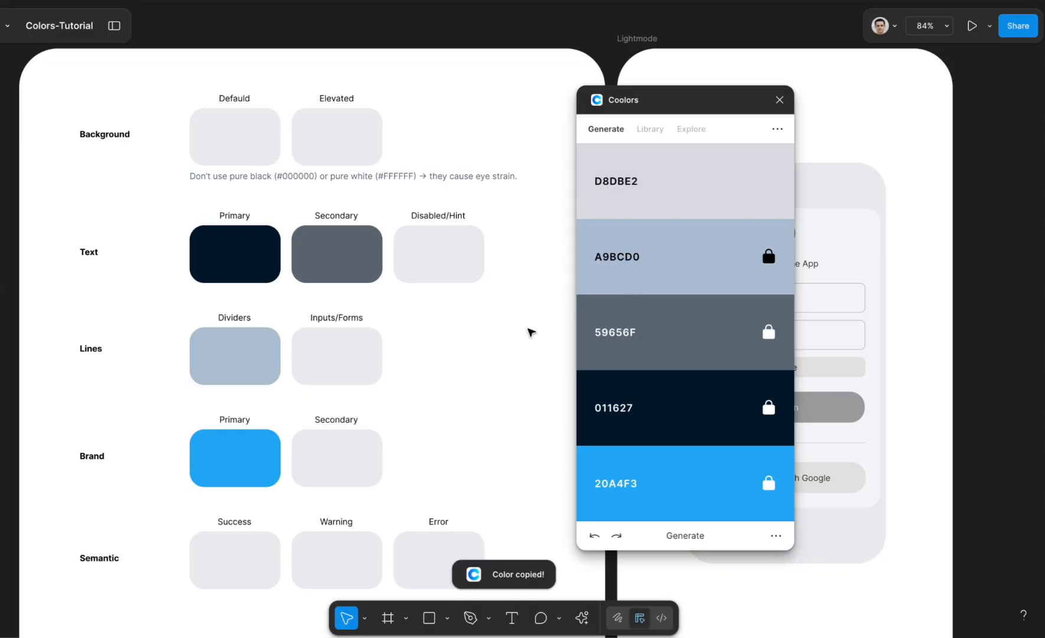
Try D8DBE2 as the fill of the Text Disabled/Hint rectangle
{"action": "left_click", "coordinate": [455, 274]}
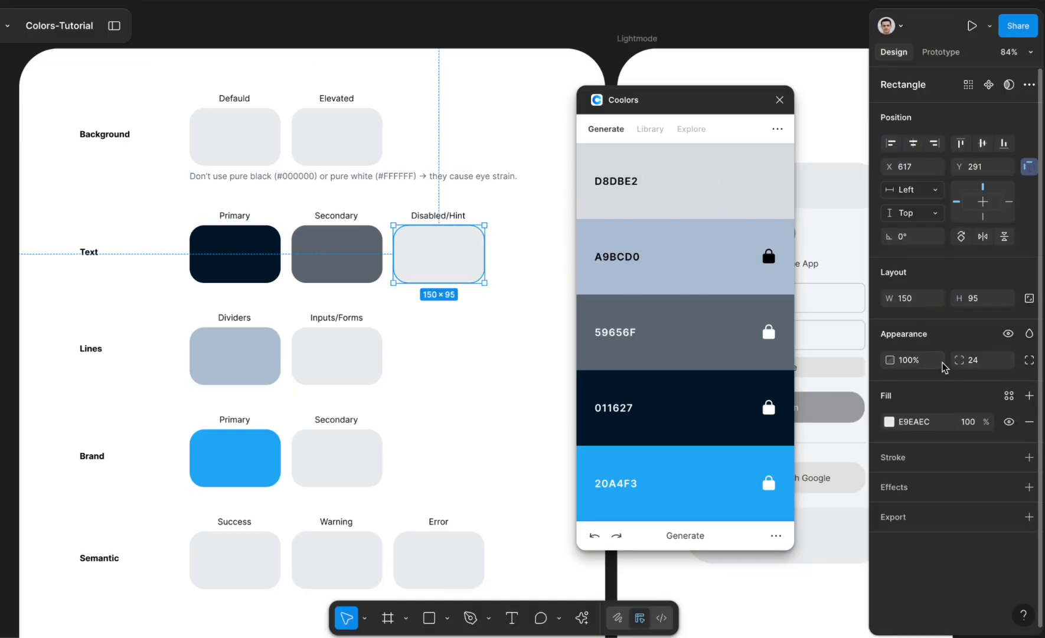
{"action": "left_click", "coordinate": [913, 423]}
{"action": "key", "text": "ctrl+v"}
{"action": "key", "text": "Return"}
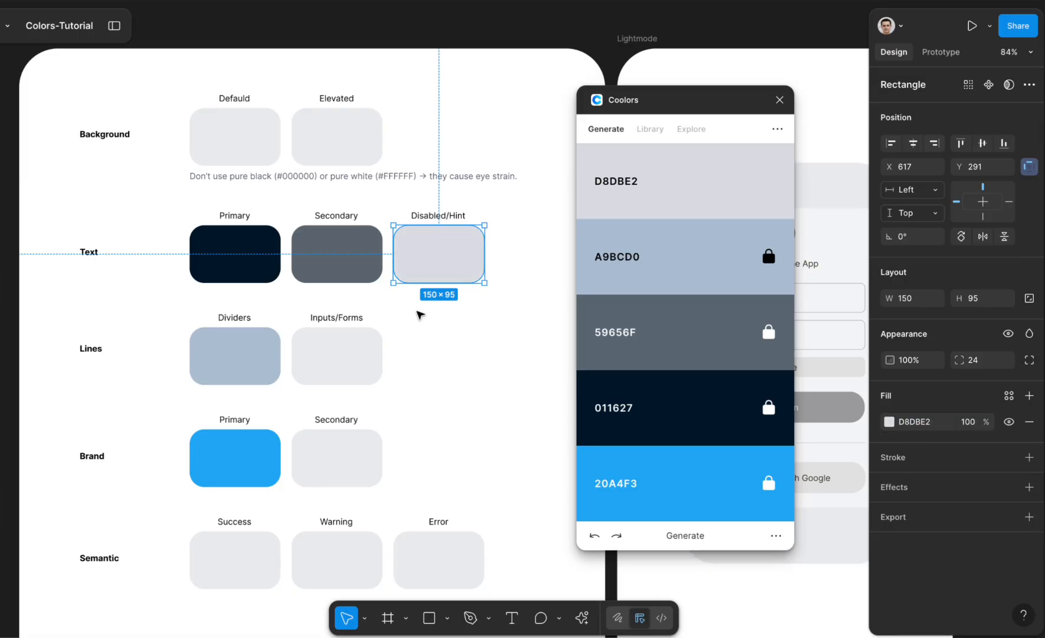
{"action": "left_click", "coordinate": [450, 371]}
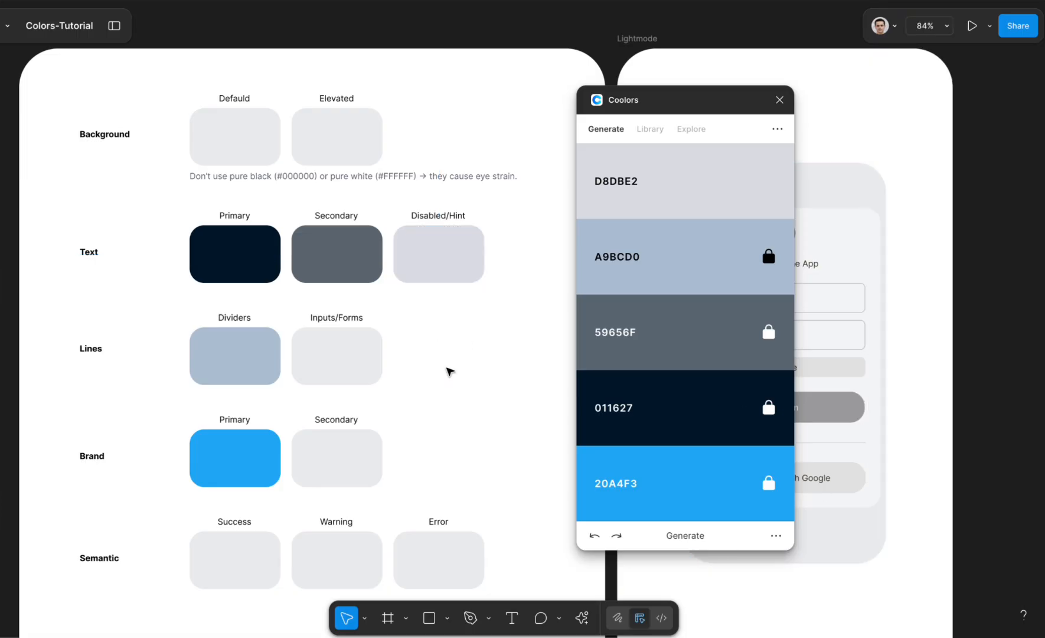
Undo the fill change on the Text Disabled/Hint rectangle
{"action": "key", "text": "ctrl+z"}
{"action": "key", "text": "ctrl+z"}
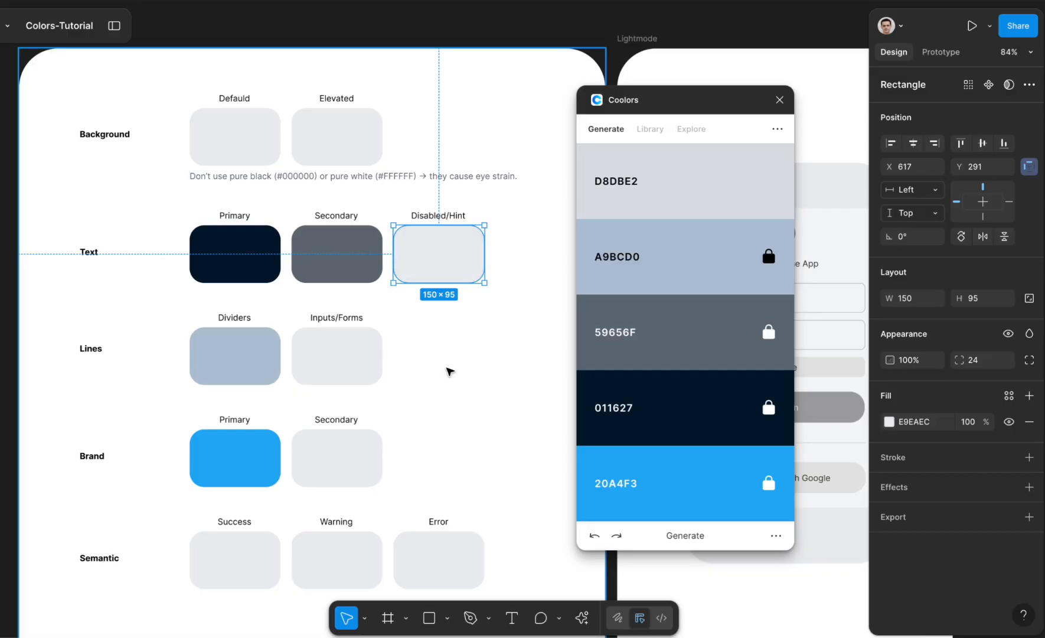
{"action": "key", "text": "ctrl+z"}
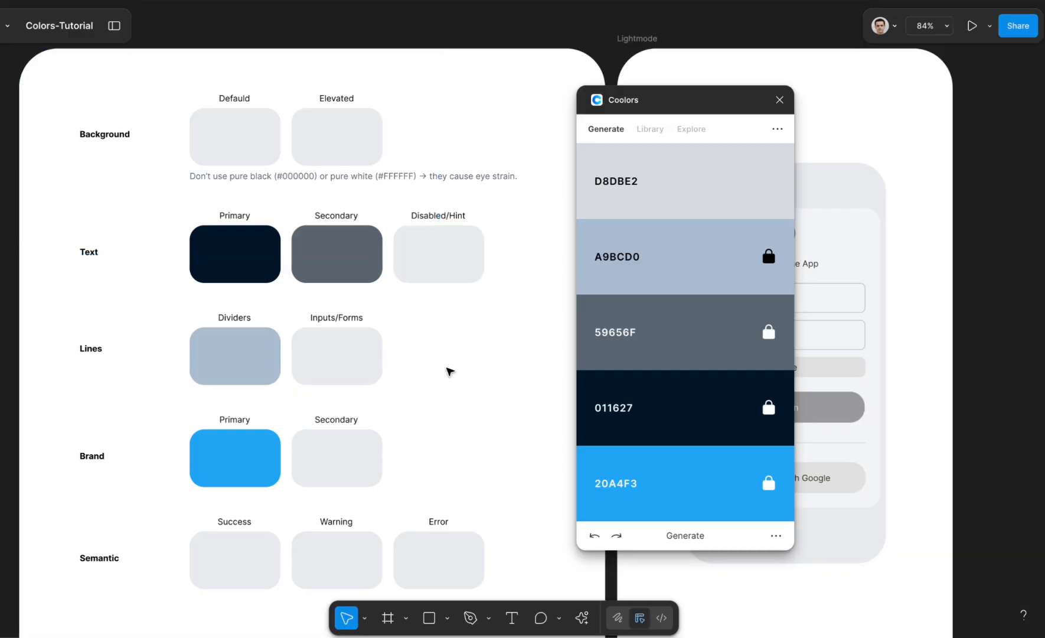
{"action": "key", "text": "ctrl+z"}
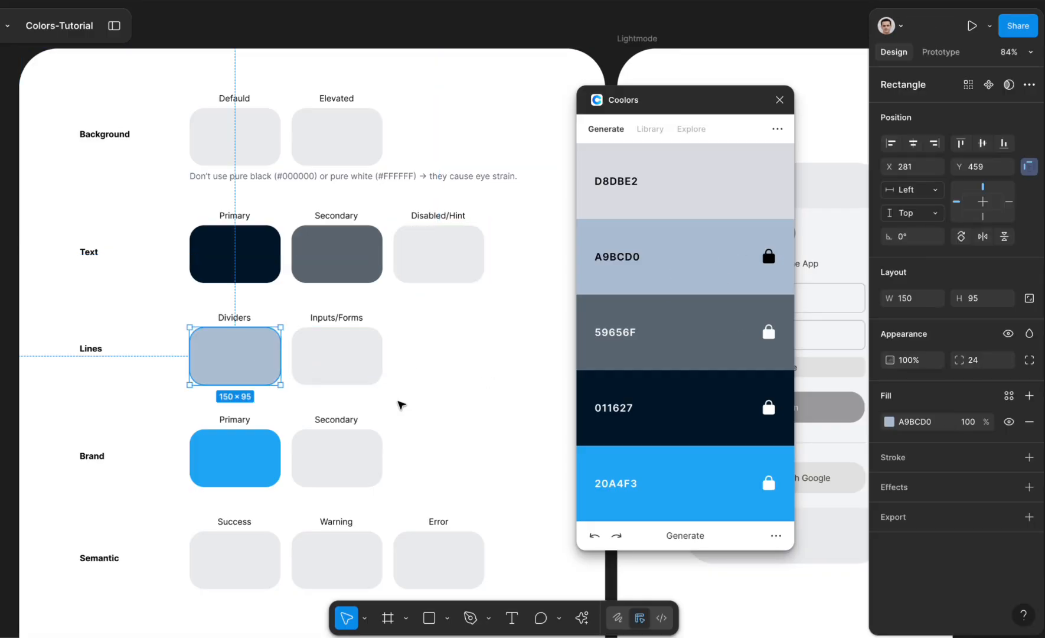
Apply the copied D8DBE2 as the fill of the Brand Secondary rectangle
{"action": "left_click", "coordinate": [358, 494]}
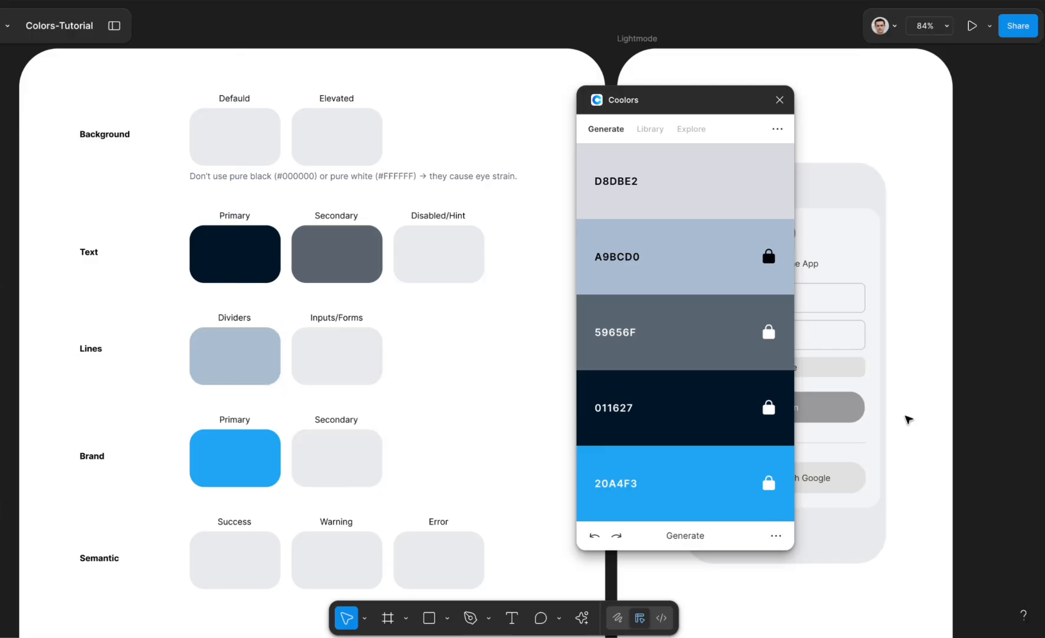
{"action": "left_click", "coordinate": [353, 453]}
{"action": "left_click", "coordinate": [914, 421]}
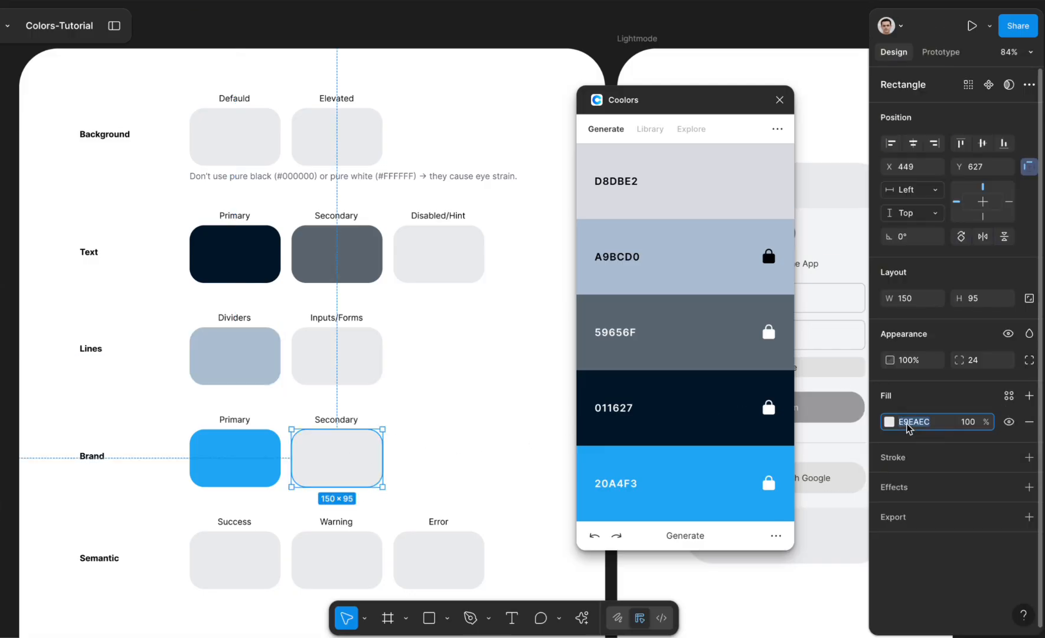
{"action": "key", "text": "ctrl+v"}
{"action": "key", "text": "Return"}
{"action": "left_click", "coordinate": [522, 454]}
Unlock A9BCD0 and 59656F and generate palettes around the two remaining locked colors until the red FF3C38 comes up
{"action": "scroll", "coordinate": [520, 454], "scroll_direction": "down", "scroll_amount": 2}
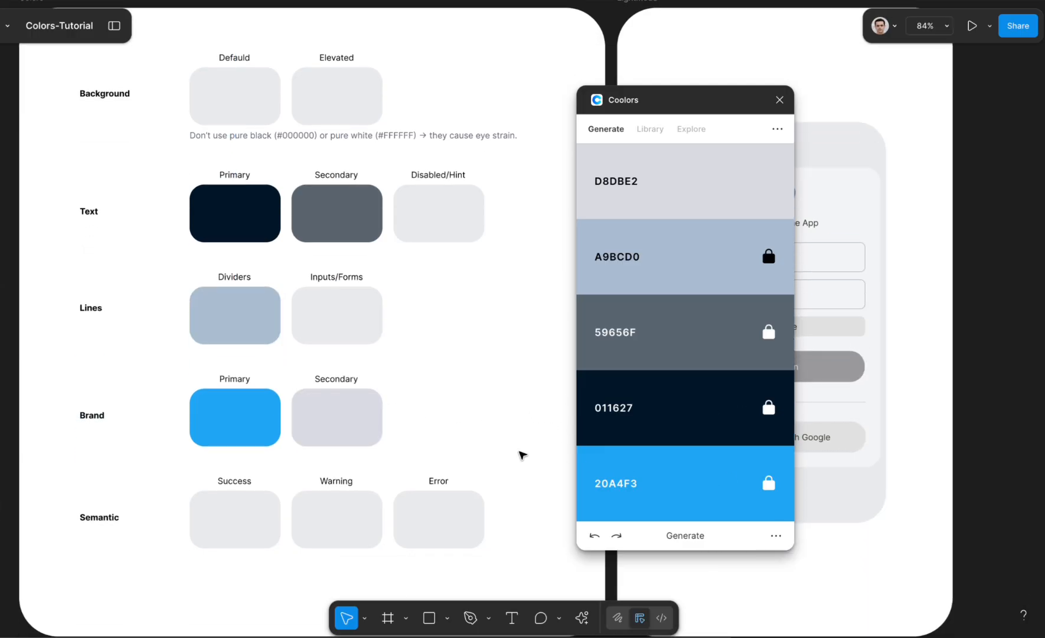
{"action": "scroll", "coordinate": [519, 454], "scroll_direction": "up", "scroll_amount": 2}
{"action": "scroll", "coordinate": [520, 454], "scroll_direction": "right", "scroll_amount": 1}
{"action": "left_click", "coordinate": [769, 257]}
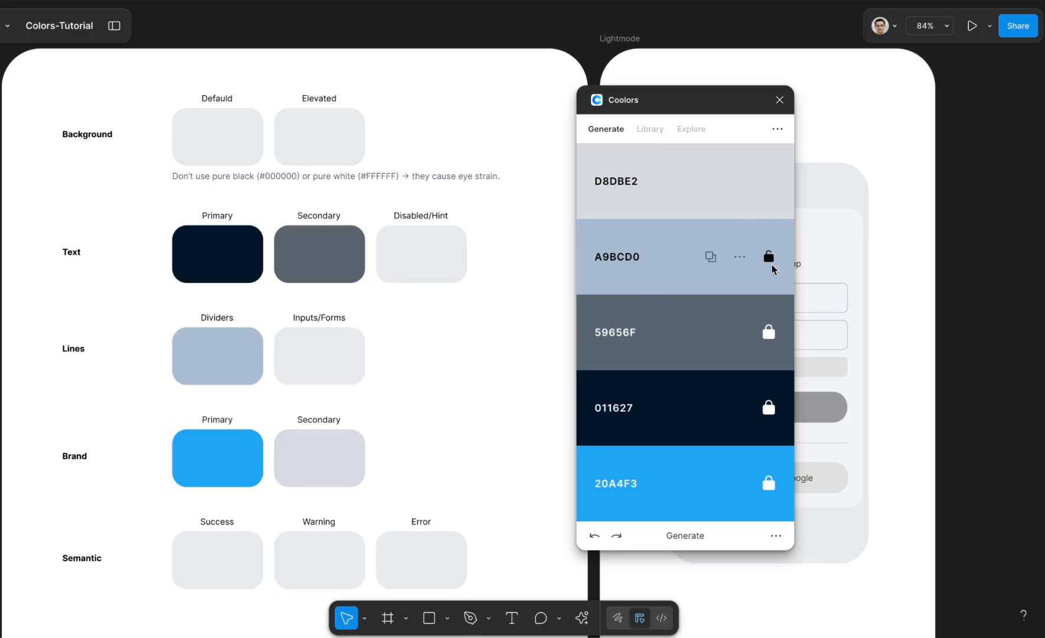
{"action": "left_click", "coordinate": [702, 535]}
{"action": "left_click", "coordinate": [703, 535]}
{"action": "left_click", "coordinate": [703, 535]}
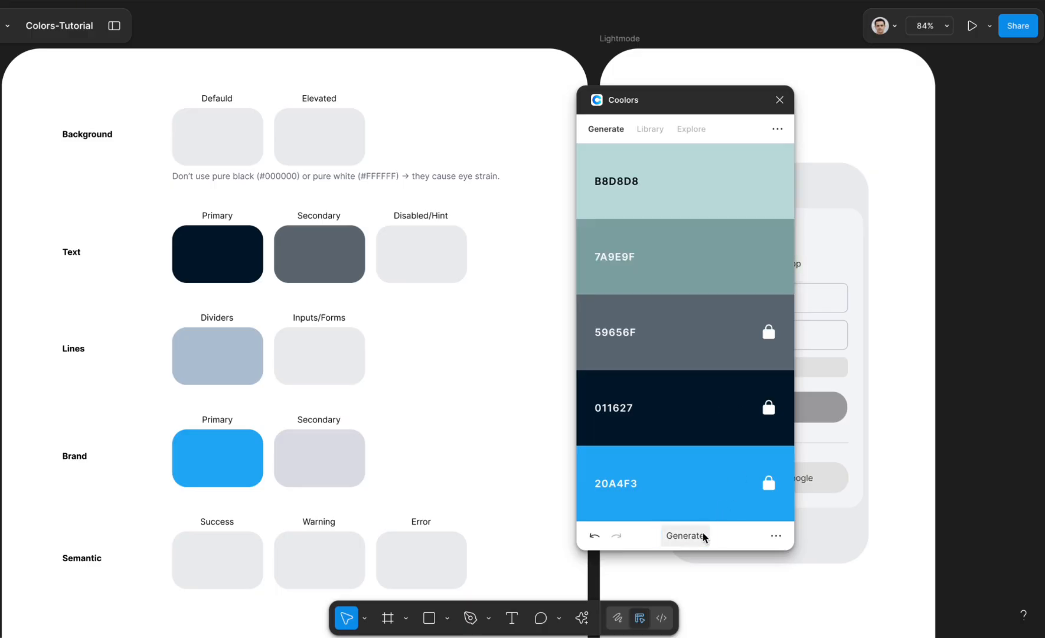
{"action": "left_click", "coordinate": [768, 336]}
{"action": "left_click", "coordinate": [685, 535]}
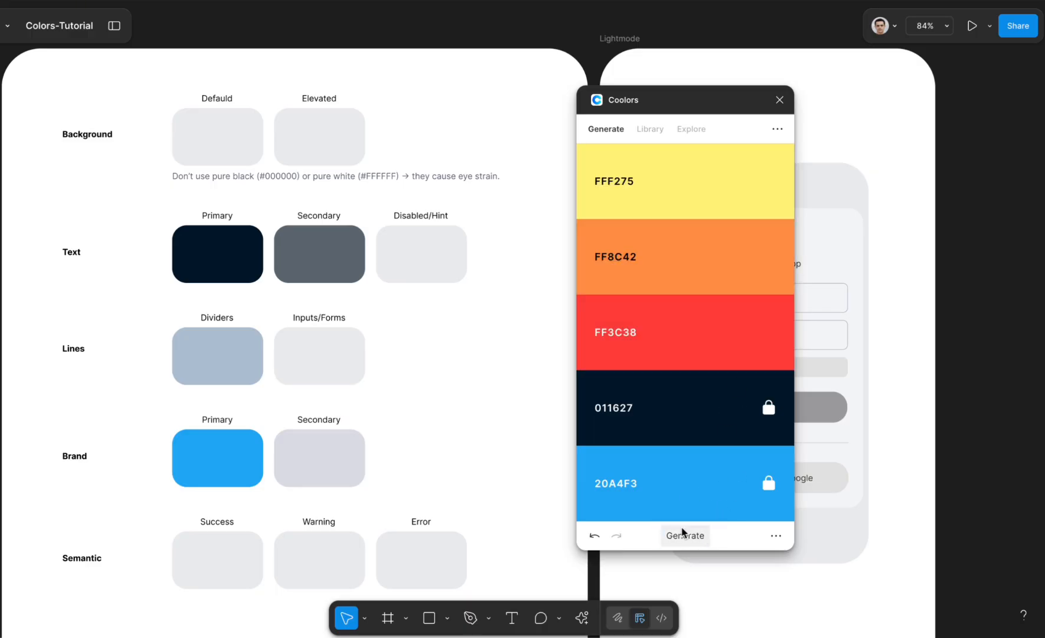
Copy FF3C38 from the palette and apply it as the fill of the Semantic Error rectangle
{"action": "scroll", "coordinate": [496, 446], "scroll_direction": "down", "scroll_amount": 4}
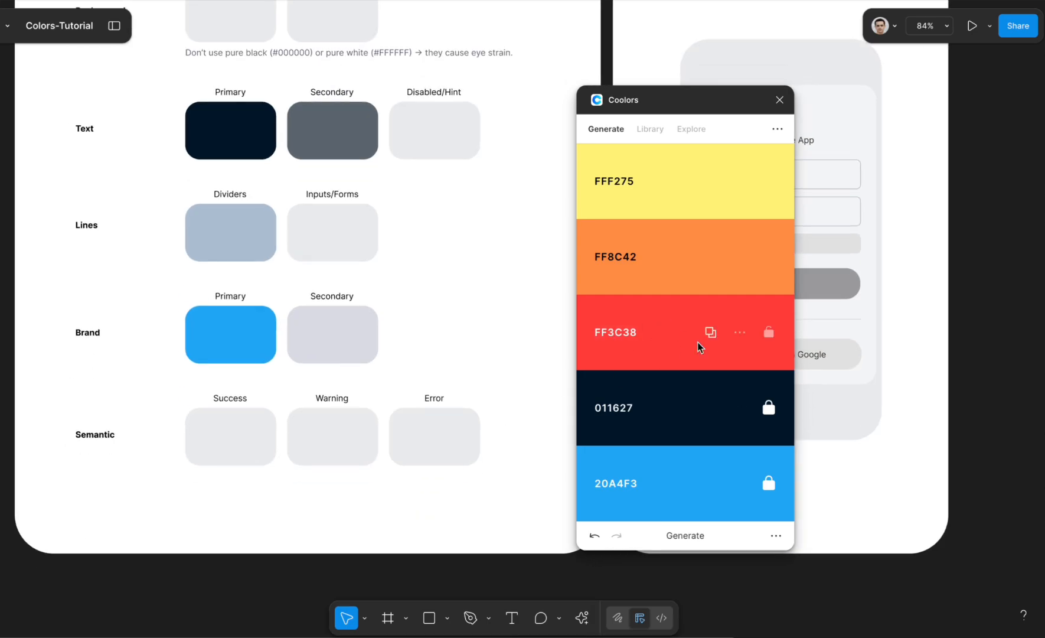
{"action": "left_click", "coordinate": [711, 332]}
{"action": "left_click", "coordinate": [462, 421]}
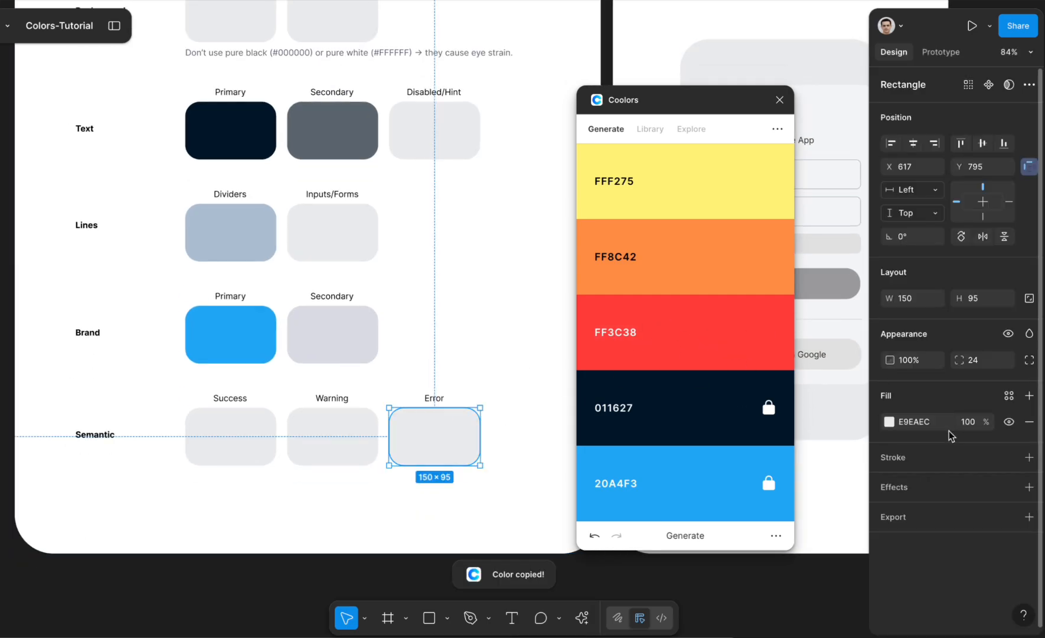
{"action": "left_click", "coordinate": [929, 422]}
{"action": "key", "text": "ctrl+v"}
{"action": "key", "text": "Return"}
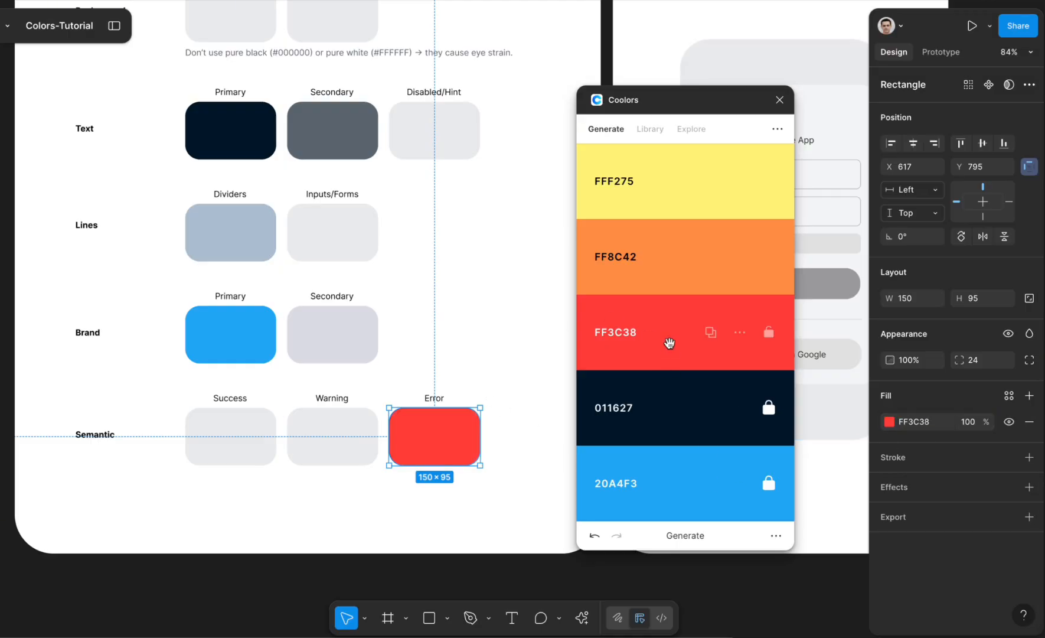
Generate a new palette, copy its green 3BB273, and apply it as the fill of the Semantic Success rectangle
{"action": "left_click", "coordinate": [685, 535]}
{"action": "left_click", "coordinate": [711, 332]}
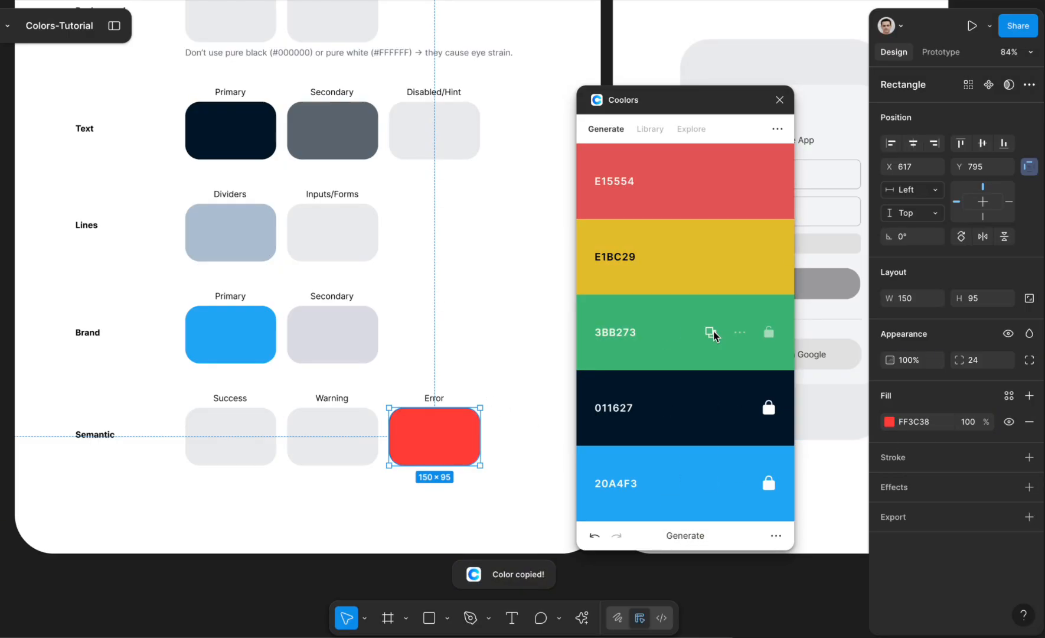
{"action": "left_click", "coordinate": [216, 422]}
{"action": "left_click", "coordinate": [915, 420]}
{"action": "key", "text": "ctrl+v"}
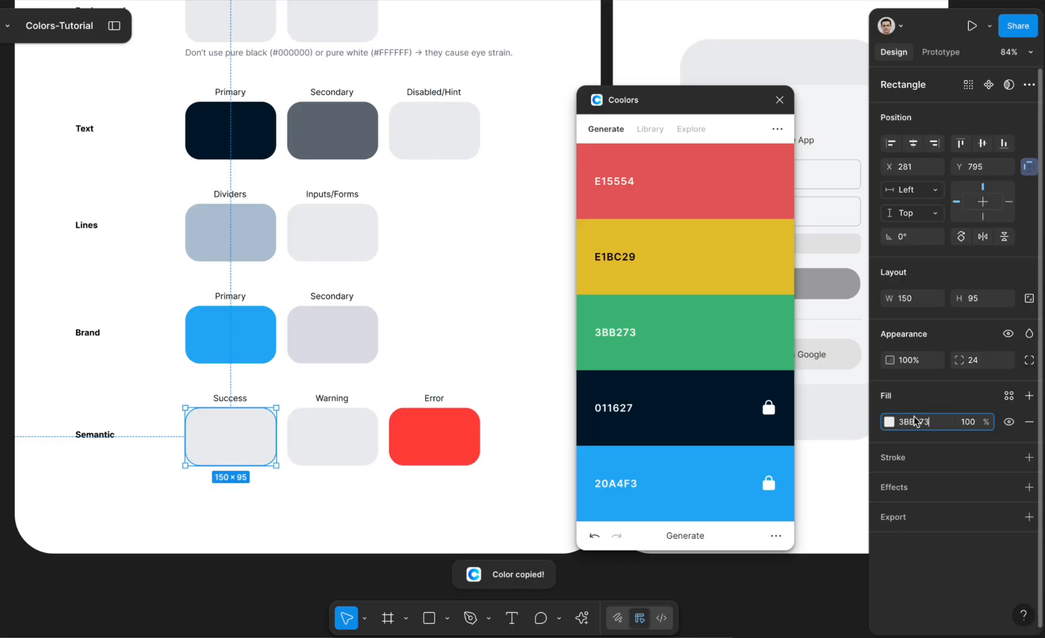
{"action": "key", "text": "Return"}
Select the Semantic Warning rectangle and generate palettes around the two locked colors until the orange FFA400 comes up
{"action": "left_click", "coordinate": [355, 428]}
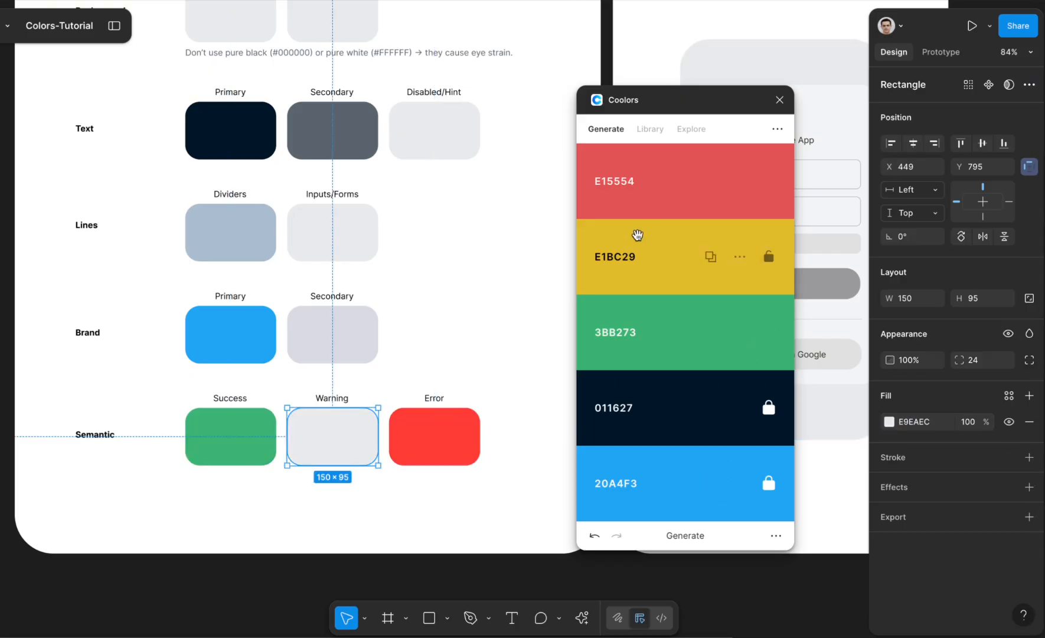
{"action": "left_click", "coordinate": [682, 535]}
{"action": "left_click", "coordinate": [681, 535]}
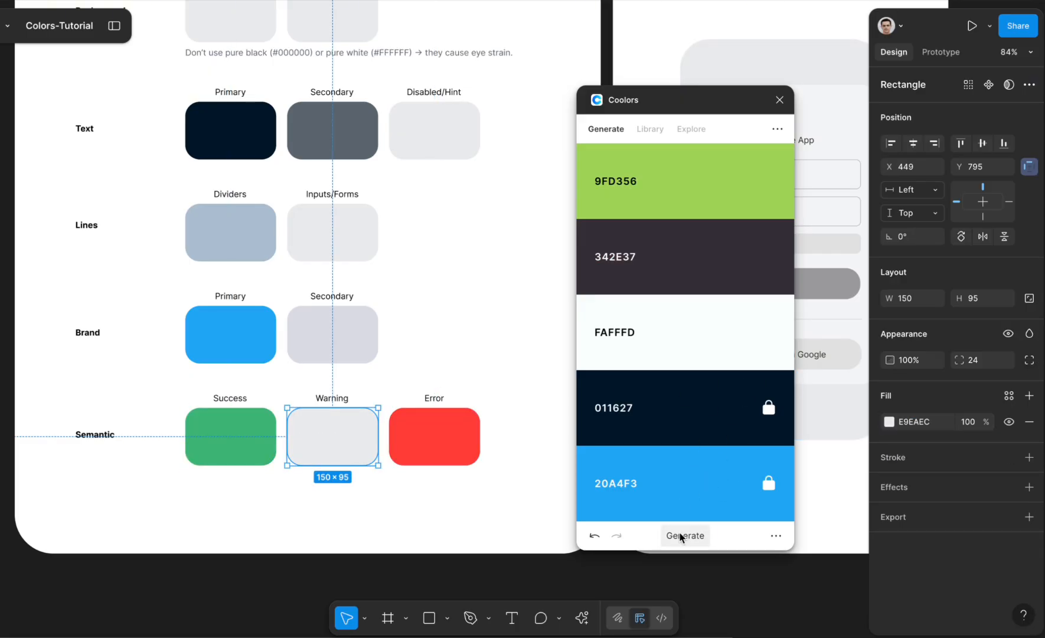
{"action": "left_click", "coordinate": [682, 535]}
{"action": "left_click", "coordinate": [682, 535]}
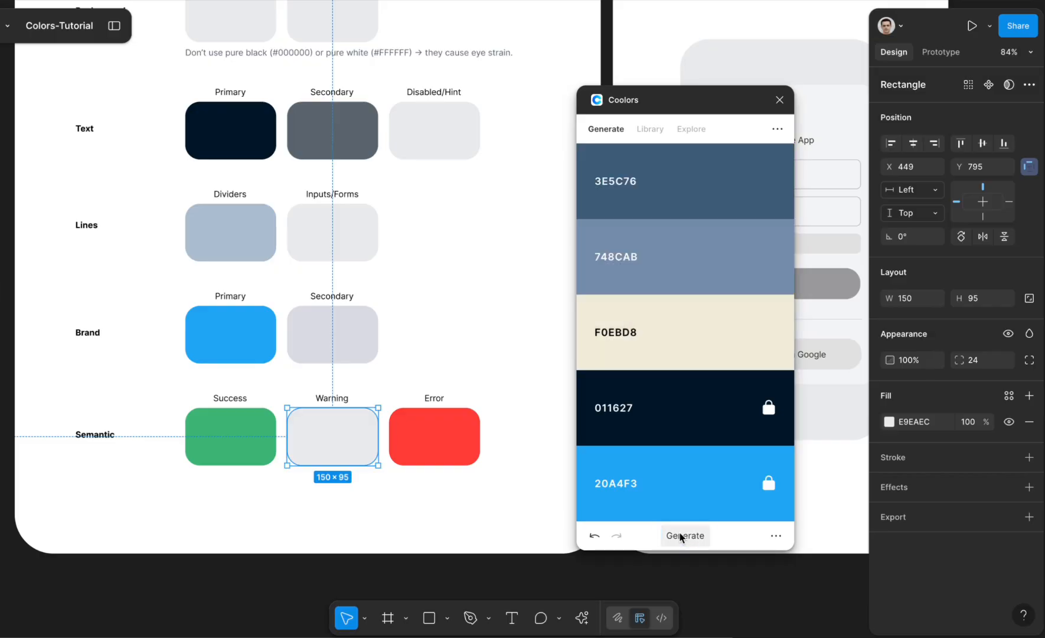
{"action": "left_click", "coordinate": [682, 535]}
{"action": "left_click", "coordinate": [682, 535]}
{"action": "left_click", "coordinate": [682, 535]}
{"action": "left_click", "coordinate": [682, 535]}
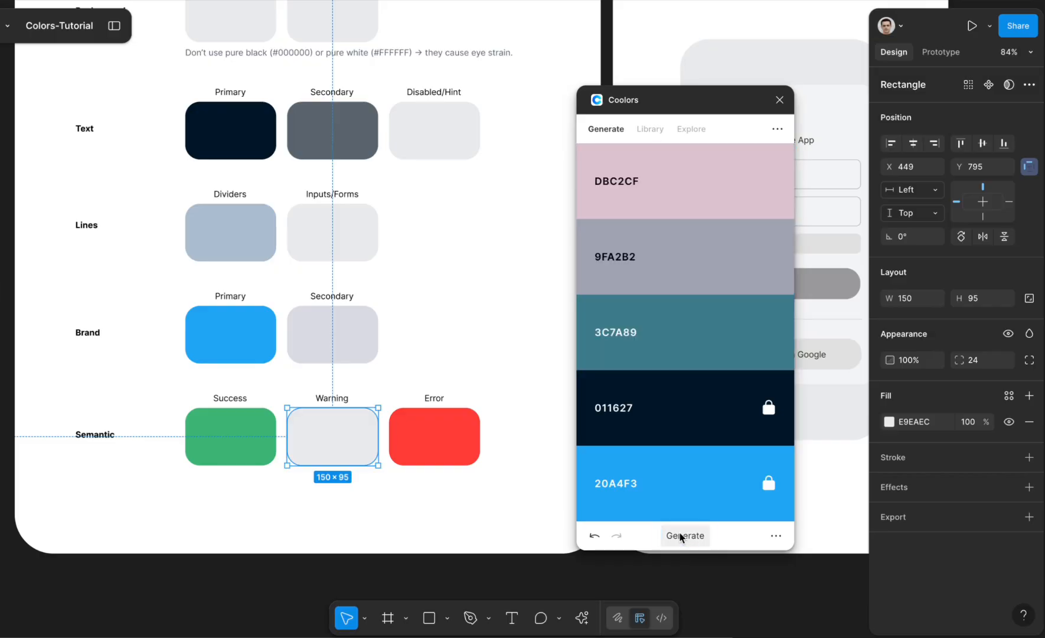
{"action": "left_click", "coordinate": [682, 535]}
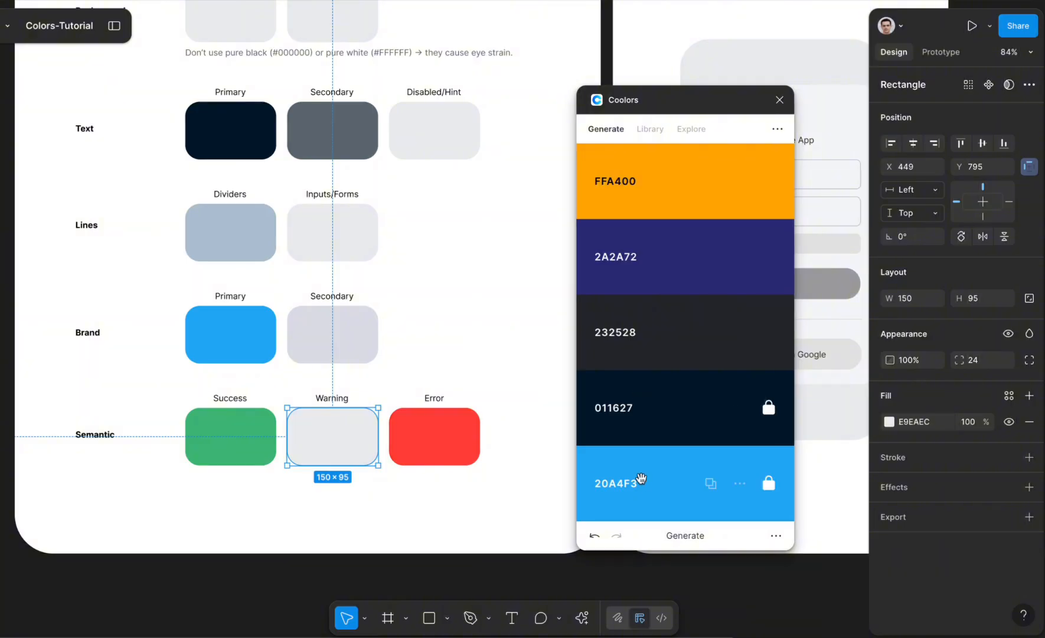
Copy FFA400 from the palette and apply it as the fill of the Semantic Warning rectangle
{"action": "mouse_move", "coordinate": [630, 187]}
{"action": "left_click", "coordinate": [709, 188]}
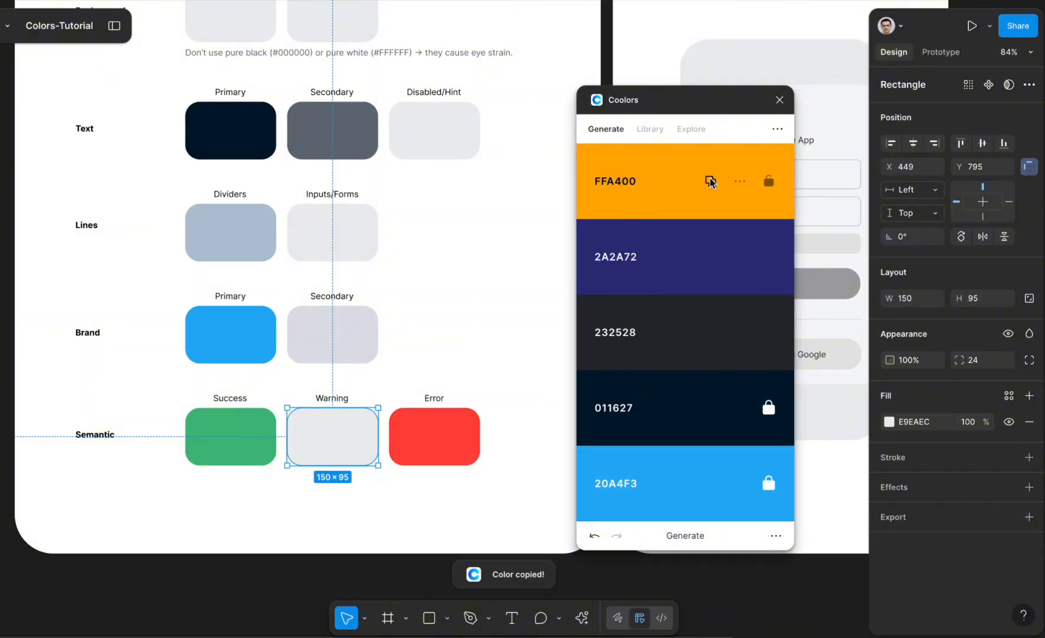
{"action": "left_click", "coordinate": [913, 424]}
{"action": "key", "text": "ctrl+v"}
{"action": "key", "text": "Return"}
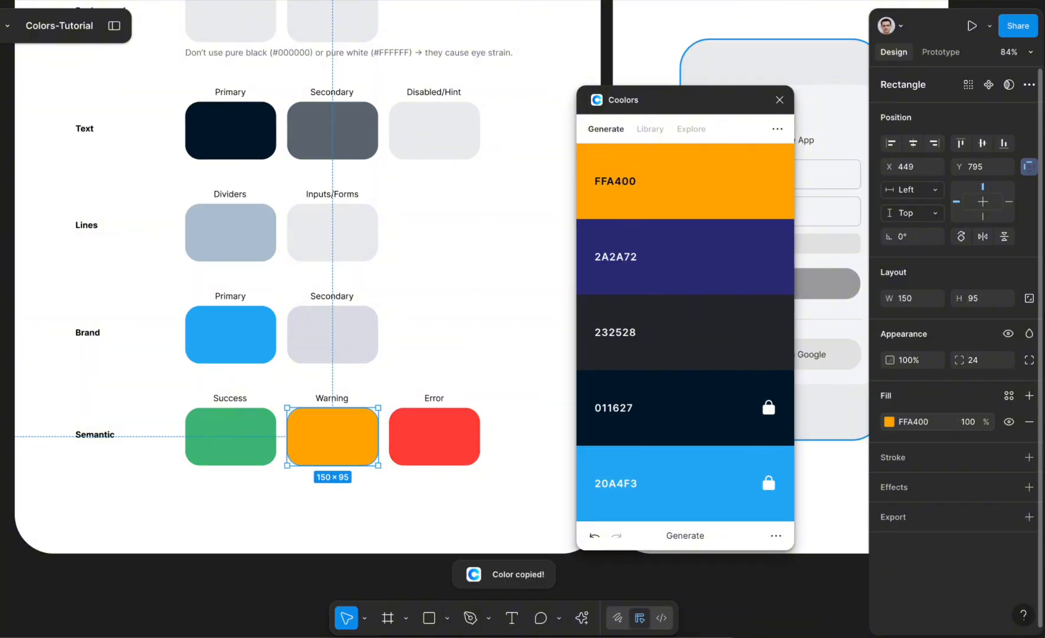
Generate further palettes around the two locked colors to find a different color for the Semantic Warning rectangle
{"action": "left_click", "coordinate": [694, 534]}
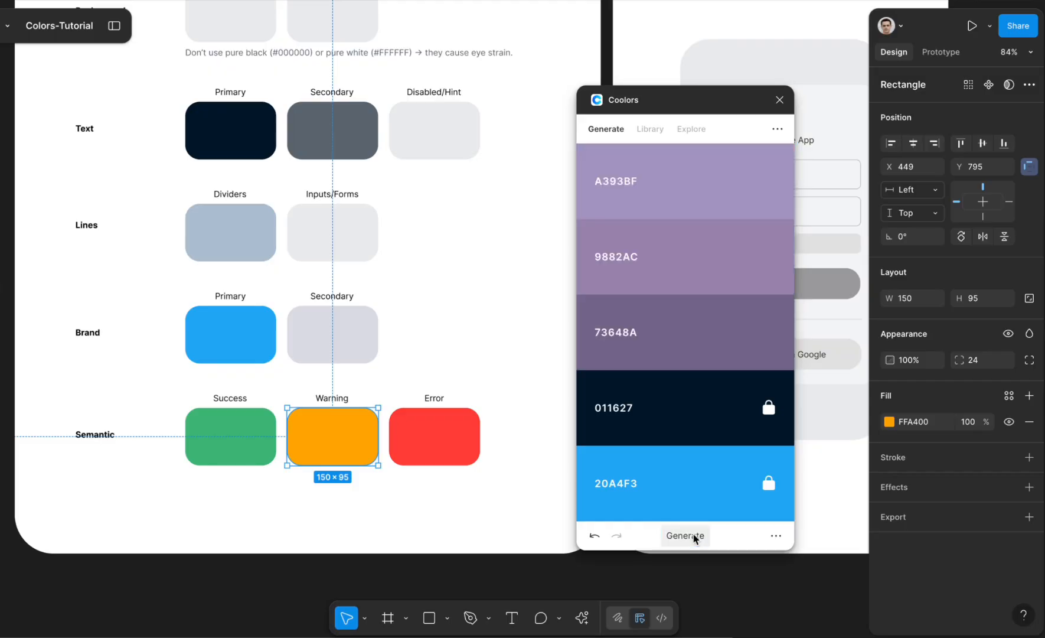
{"action": "left_click", "coordinate": [693, 534]}
{"action": "left_click", "coordinate": [693, 534]}
{"action": "left_click", "coordinate": [693, 534]}
{"action": "left_click", "coordinate": [694, 534]}
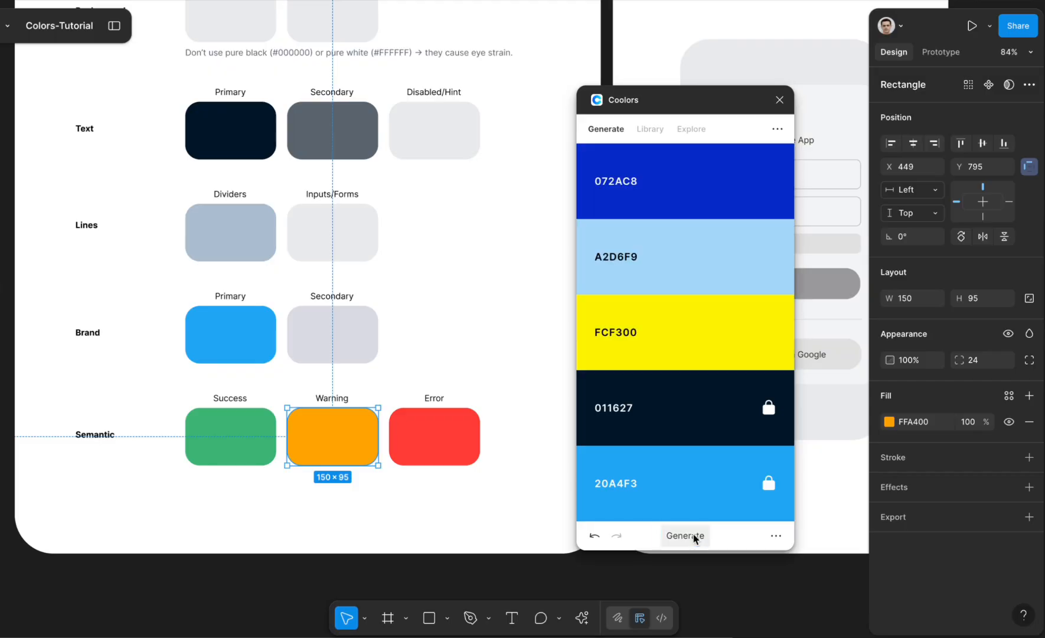
{"action": "left_click", "coordinate": [693, 535]}
{"action": "left_click", "coordinate": [694, 535]}
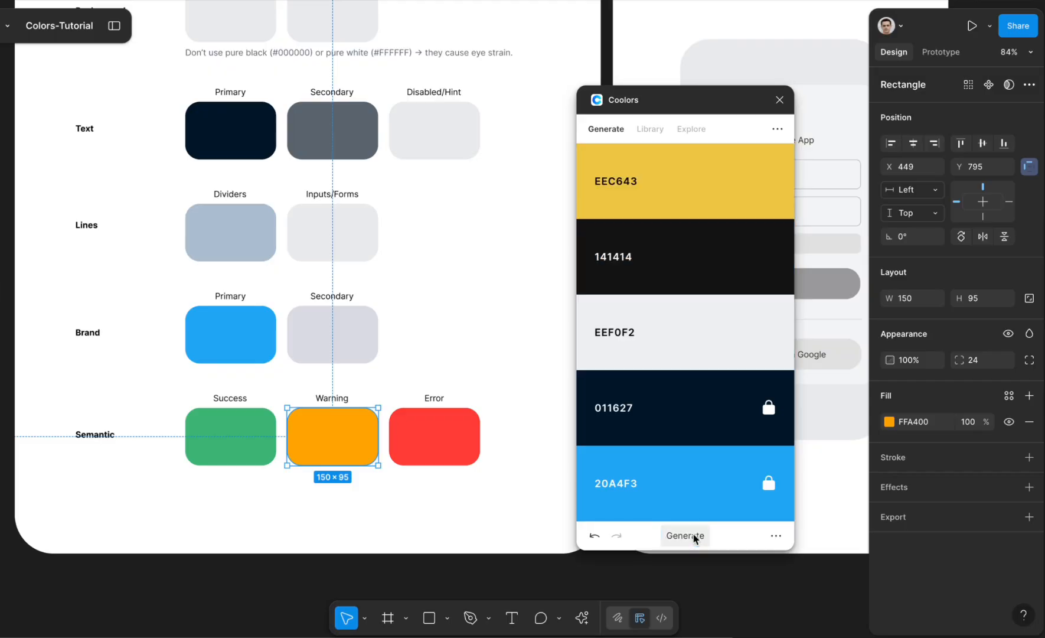
{"action": "left_click", "coordinate": [694, 535]}
{"action": "left_click", "coordinate": [693, 535]}
{"action": "left_click", "coordinate": [693, 534]}
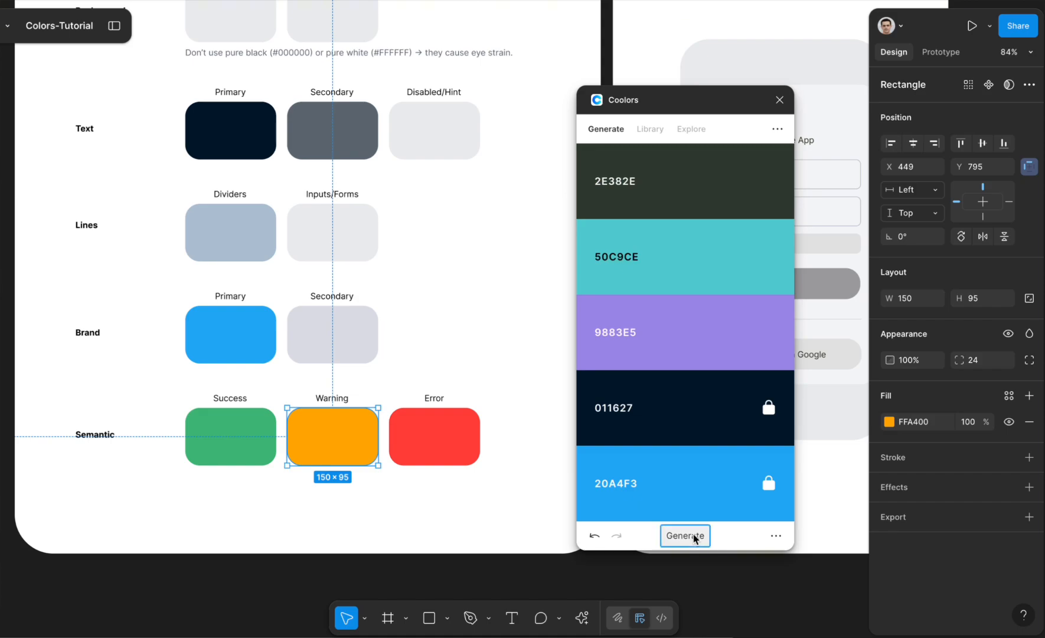
{"action": "left_click", "coordinate": [694, 534]}
{"action": "left_click", "coordinate": [693, 534]}
{"action": "left_click", "coordinate": [693, 534]}
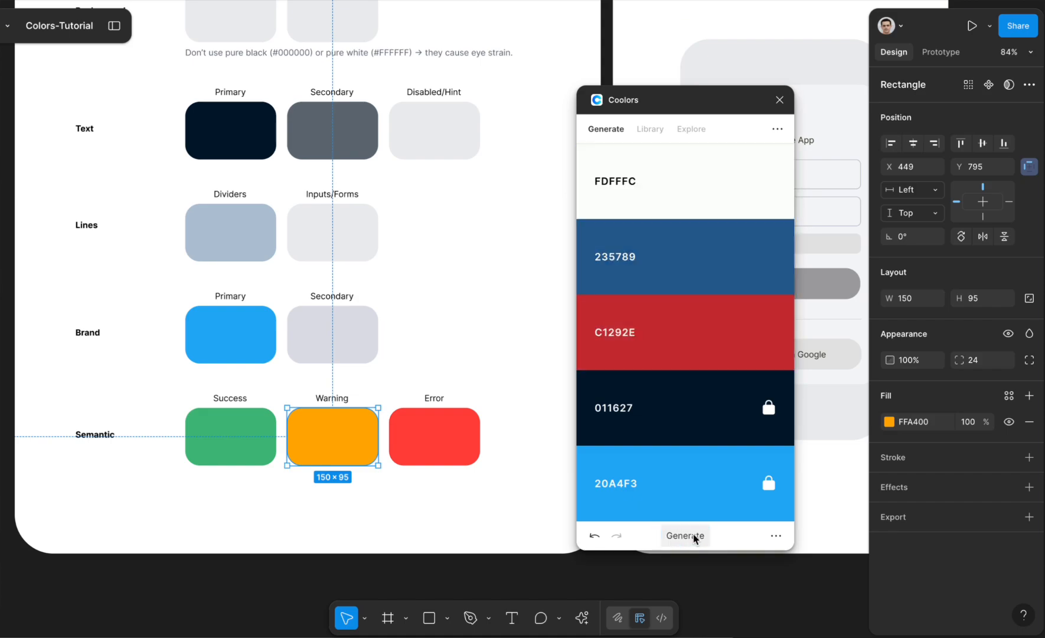
{"action": "left_click", "coordinate": [693, 535]}
{"action": "left_click", "coordinate": [693, 534]}
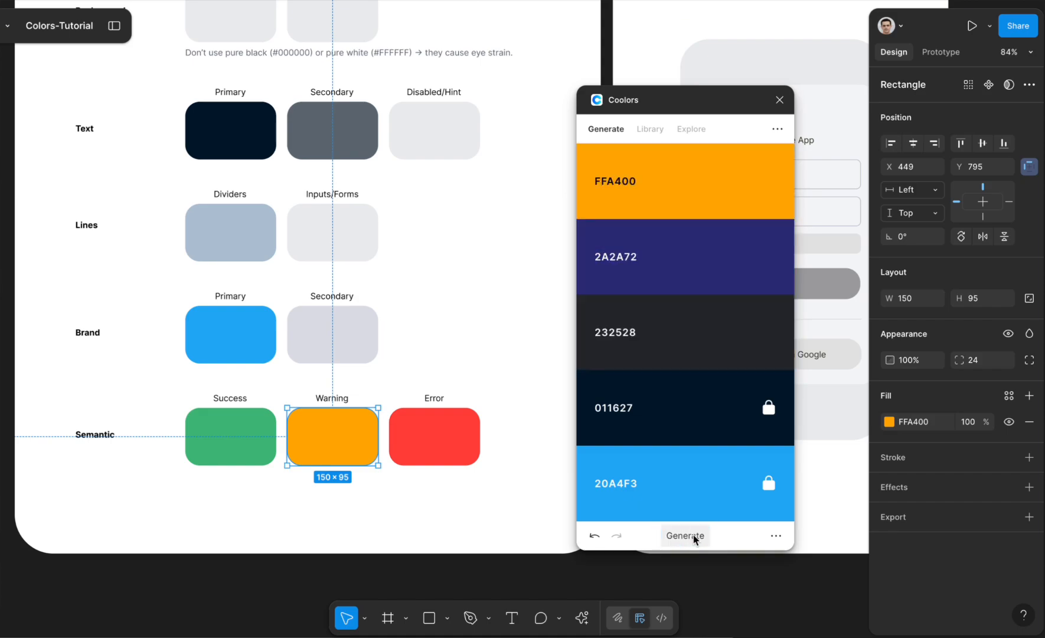
Copy the yellow FCF300 from the palette and apply it as the fill of the Semantic Warning rectangle
{"action": "mouse_move", "coordinate": [623, 187]}
{"action": "left_click", "coordinate": [712, 186]}
{"action": "left_click", "coordinate": [697, 526]}
{"action": "left_click", "coordinate": [935, 430]}
{"action": "key", "text": "ctrl+v"}
{"action": "key", "text": "Return"}
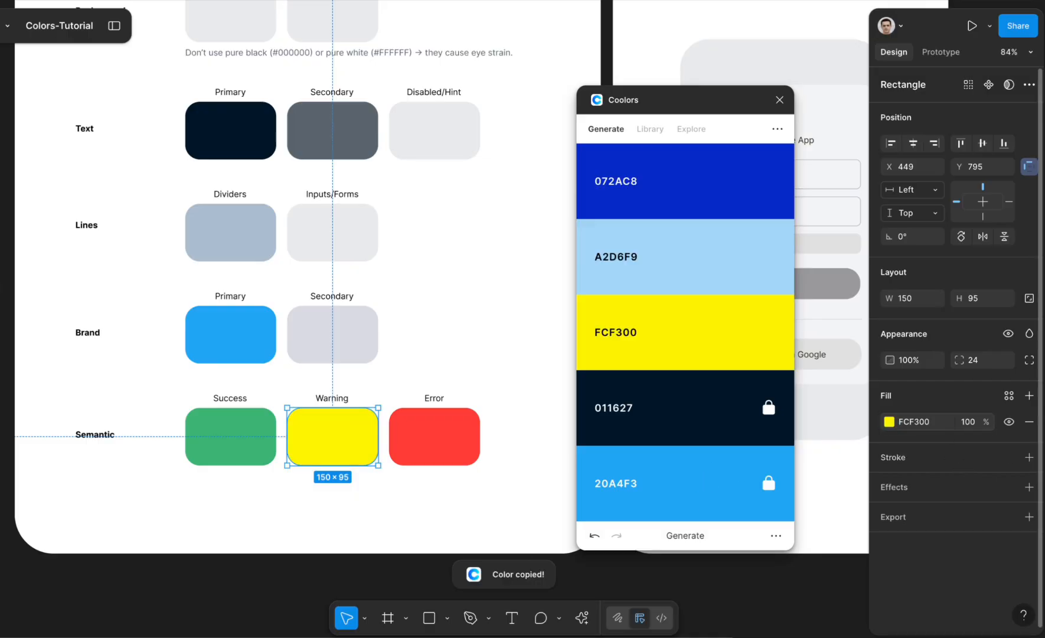
{"action": "left_click", "coordinate": [465, 369]}
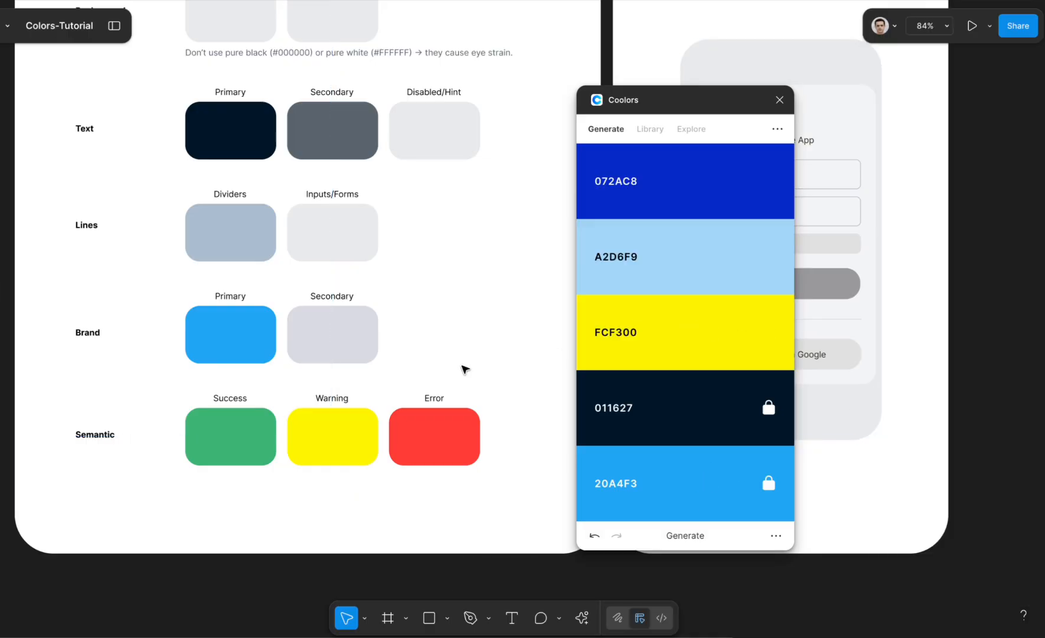
Generate one more palette and copy the fill hex code of the Text Secondary rectangle
{"action": "scroll", "coordinate": [465, 369], "scroll_direction": "up", "scroll_amount": 3}
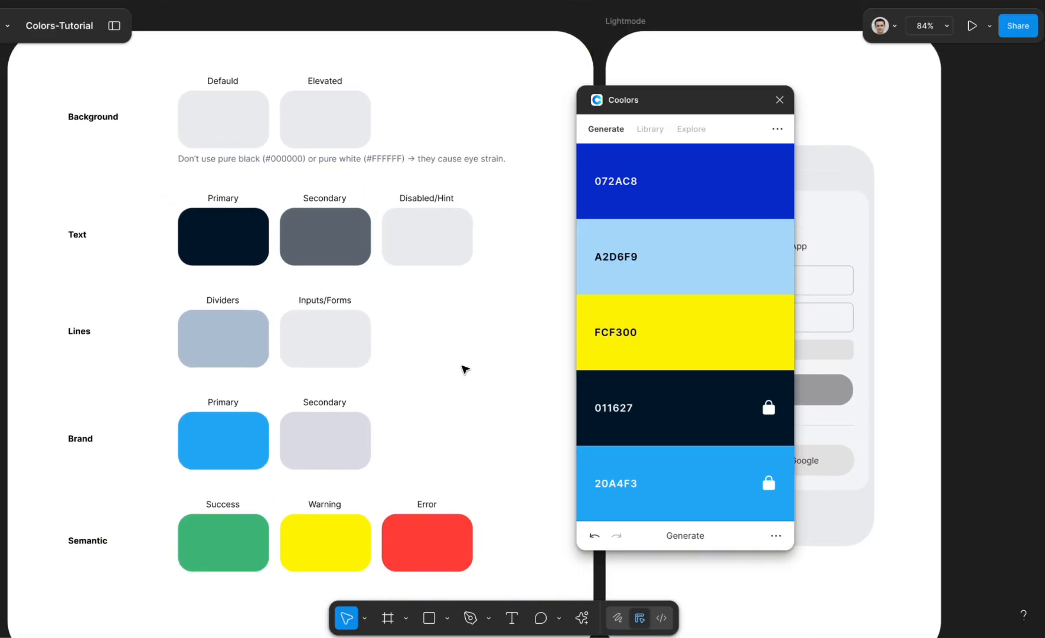
{"action": "scroll", "coordinate": [378, 355], "scroll_direction": "up", "scroll_amount": 2}
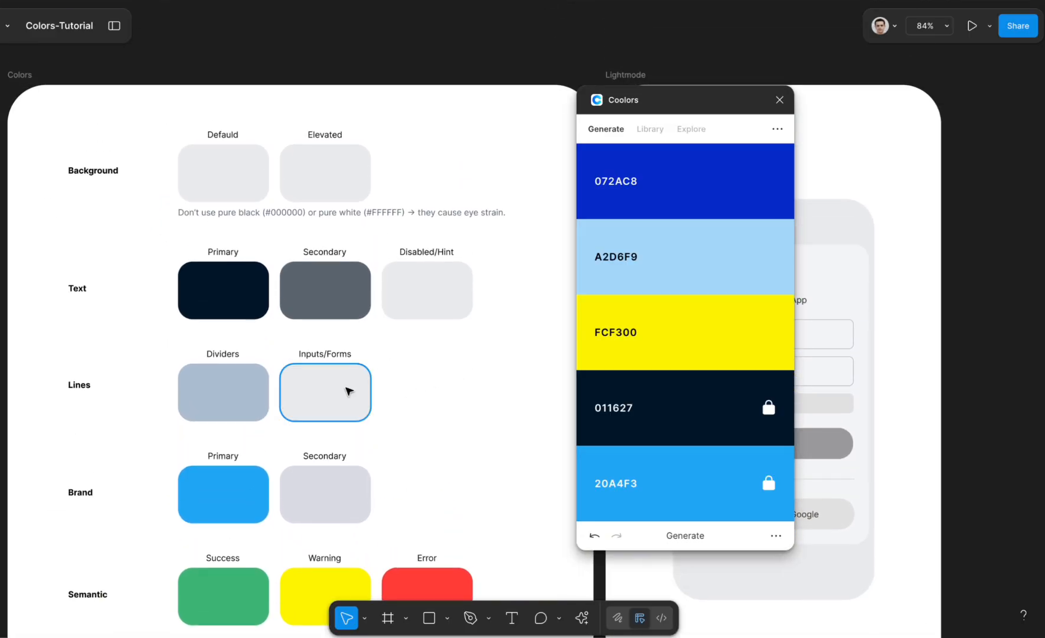
{"action": "mouse_move", "coordinate": [710, 407]}
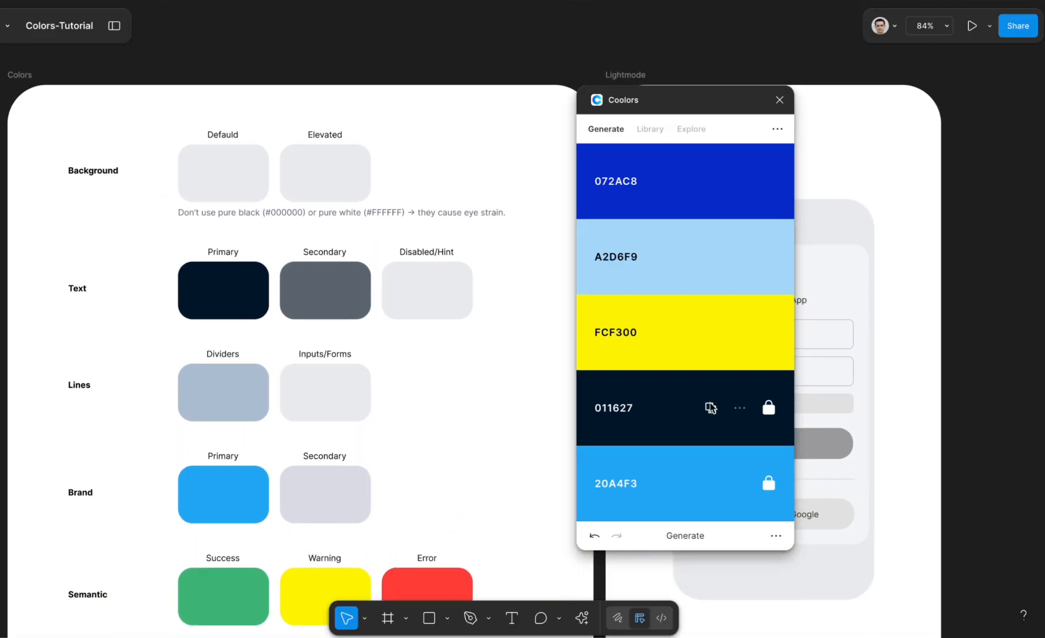
{"action": "left_click", "coordinate": [687, 536]}
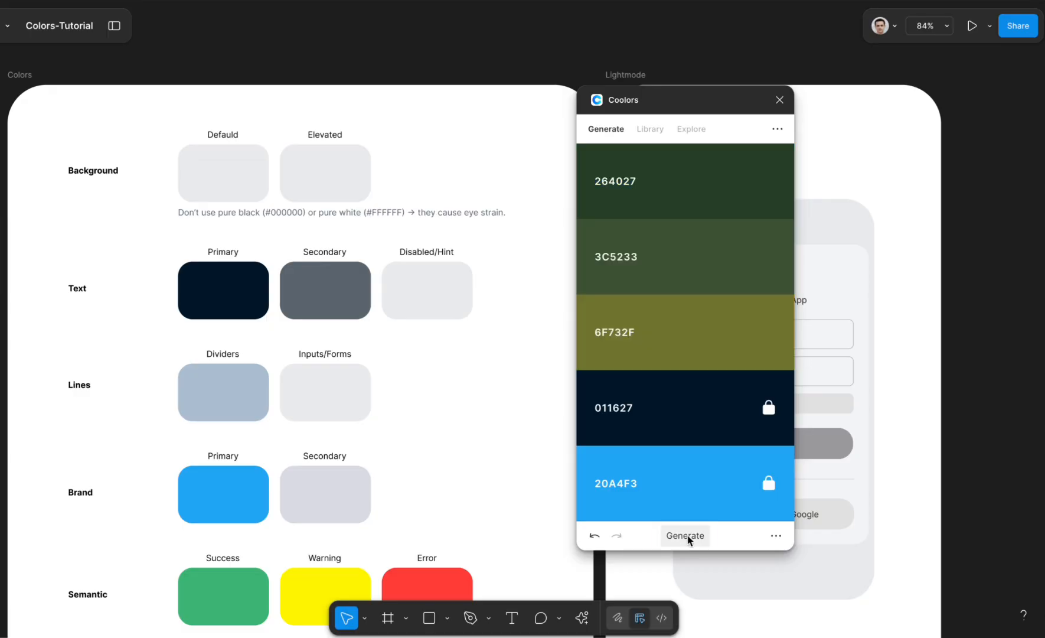
{"action": "left_click", "coordinate": [337, 301]}
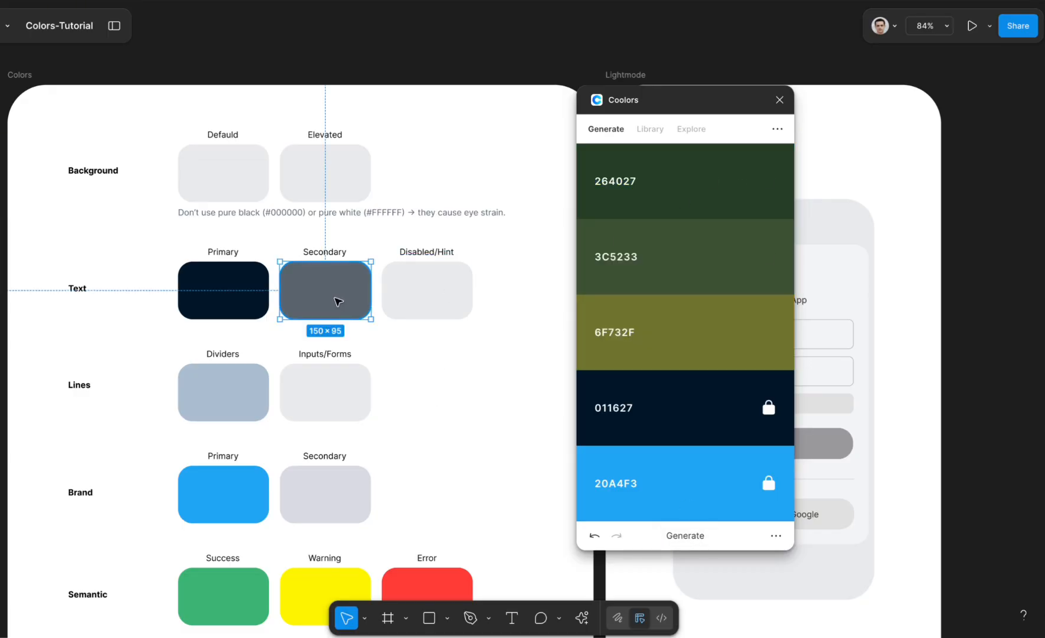
{"action": "left_click", "coordinate": [918, 423]}
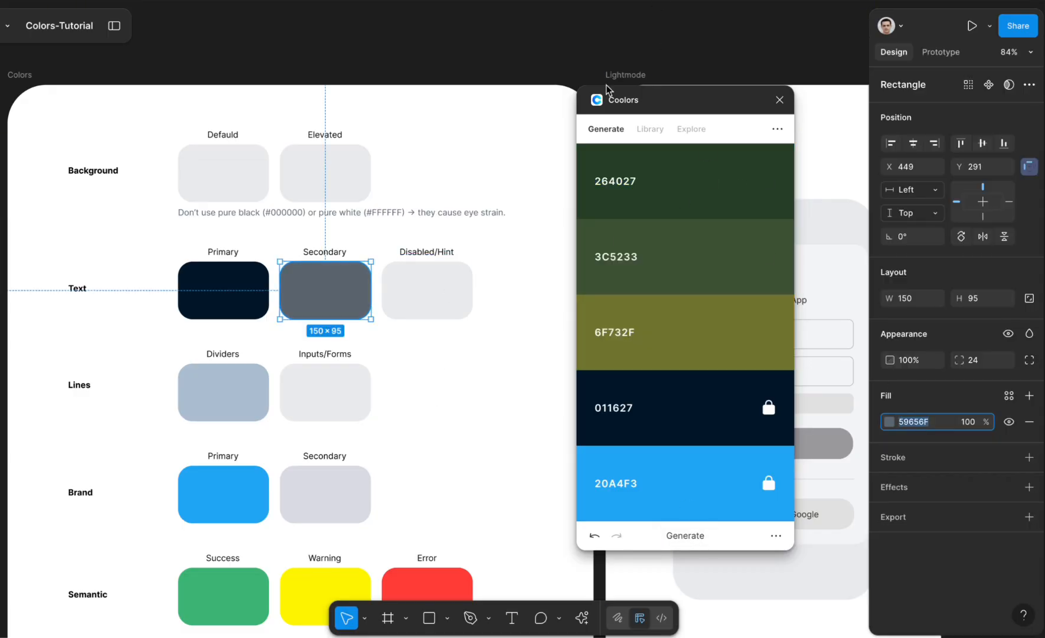
Switch to the Coolors website and replace the second palette color with 59656F
{"action": "left_click", "coordinate": [600, 55]}
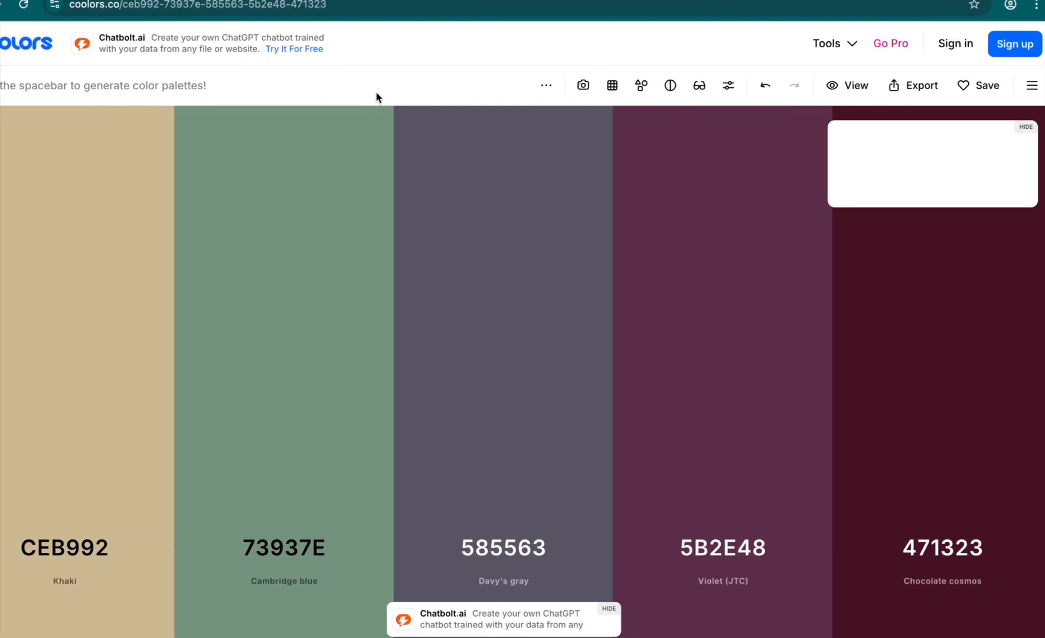
{"action": "mouse_move", "coordinate": [165, 431]}
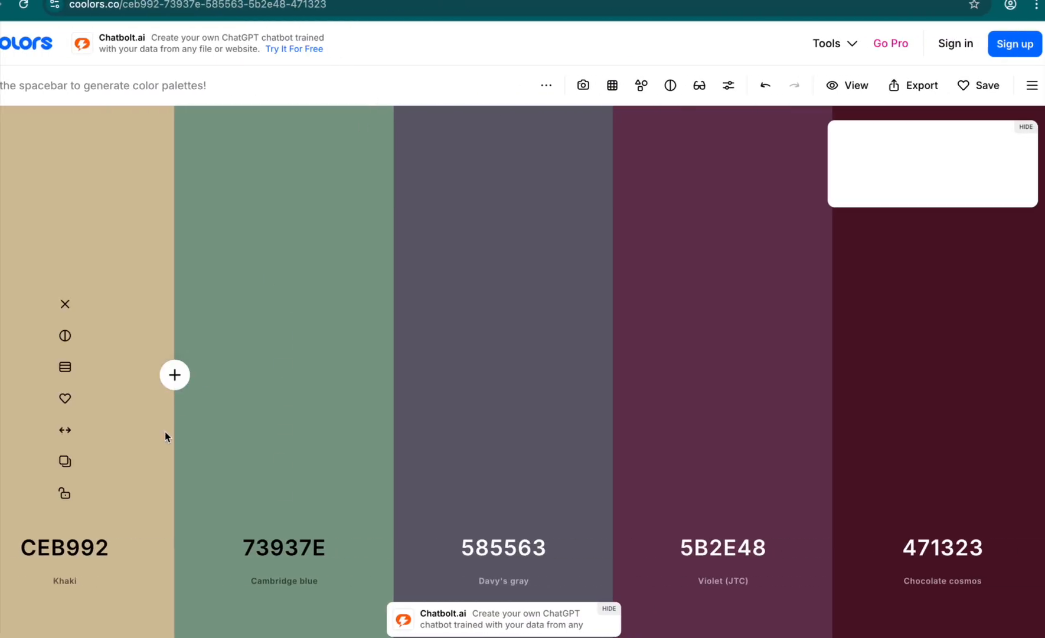
{"action": "left_click", "coordinate": [298, 539]}
{"action": "key", "text": "ctrl+v"}
{"action": "left_click", "coordinate": [340, 98]}
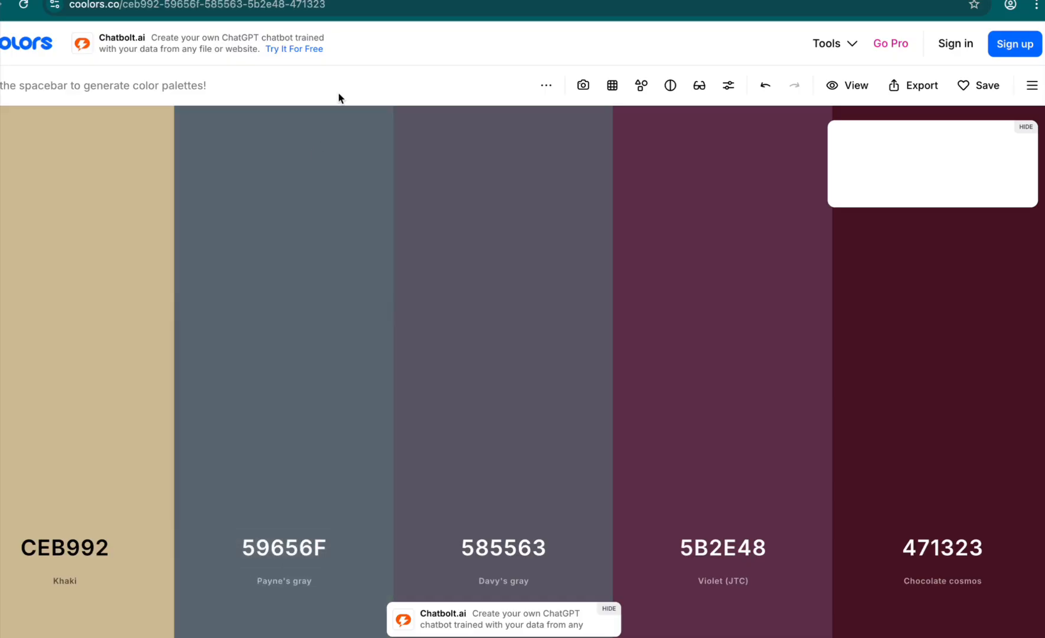
Choose the lighter shade 8E9AA4 for the second palette color and copy its hex code
{"action": "mouse_move", "coordinate": [302, 403]}
{"action": "left_click", "coordinate": [284, 367]}
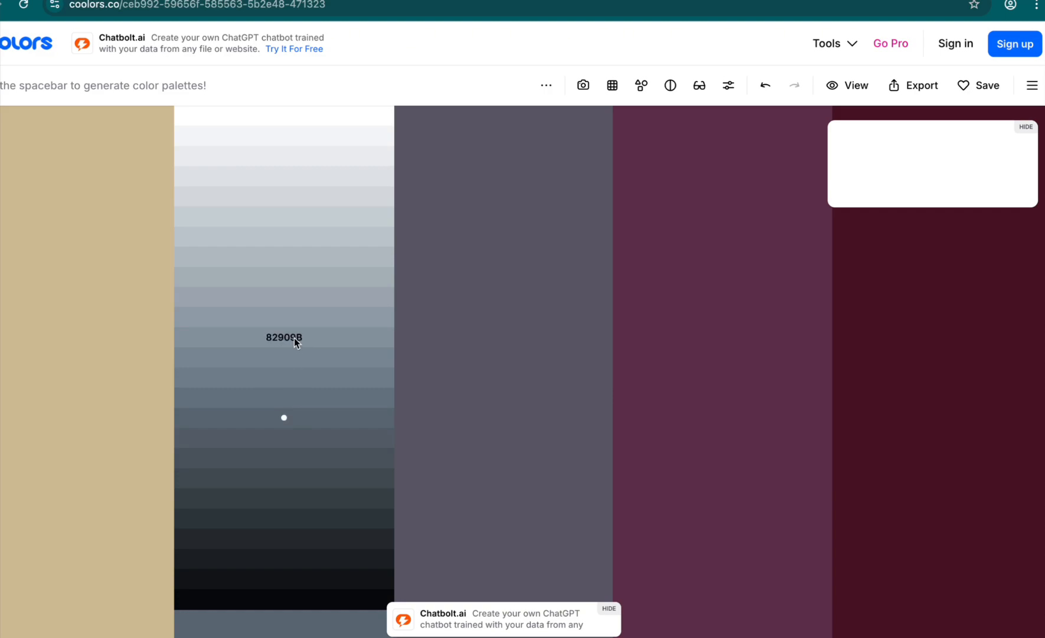
{"action": "left_click", "coordinate": [288, 322]}
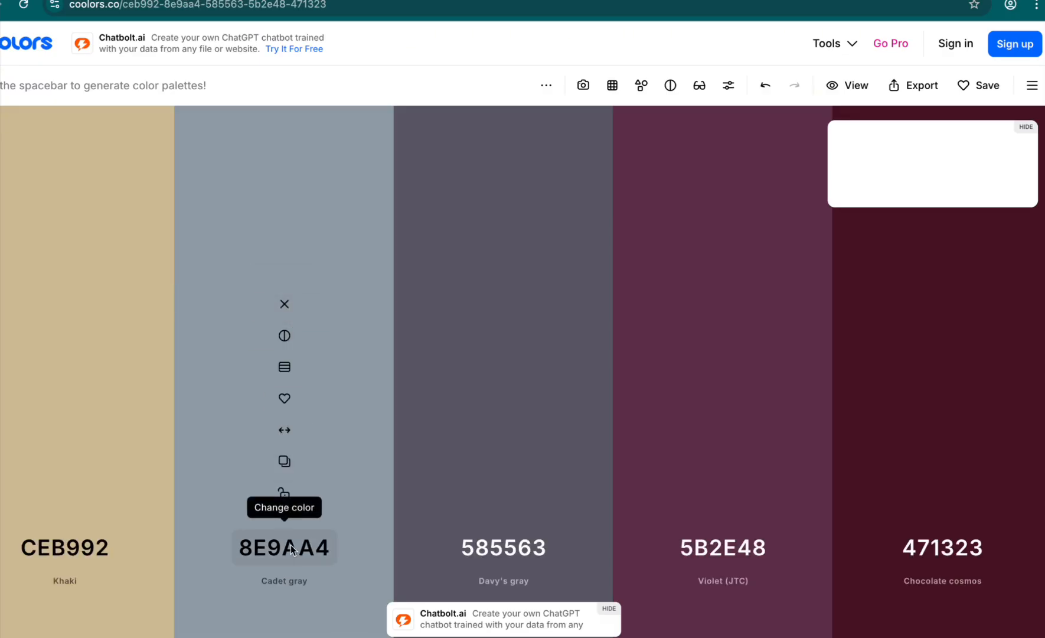
{"action": "left_click", "coordinate": [284, 461]}
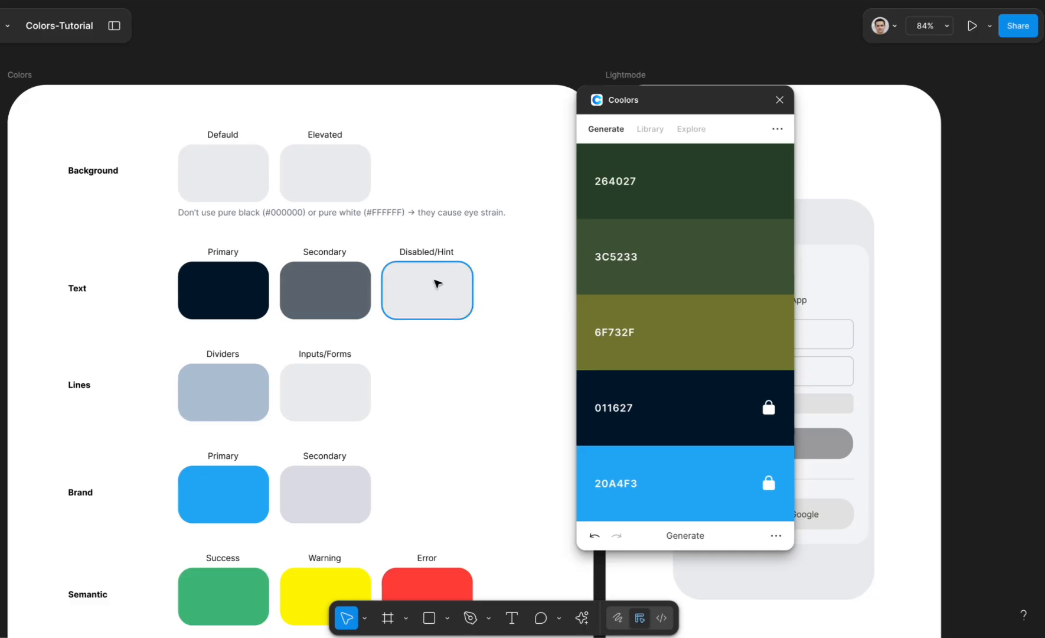
Apply the copied 8E9AA4 as the fill of the Text Disabled/Hint rectangle in the Figma file
{"action": "left_click", "coordinate": [422, 283]}
{"action": "left_click", "coordinate": [901, 421]}
{"action": "key", "text": "ctrl+v"}
{"action": "key", "text": "Return"}
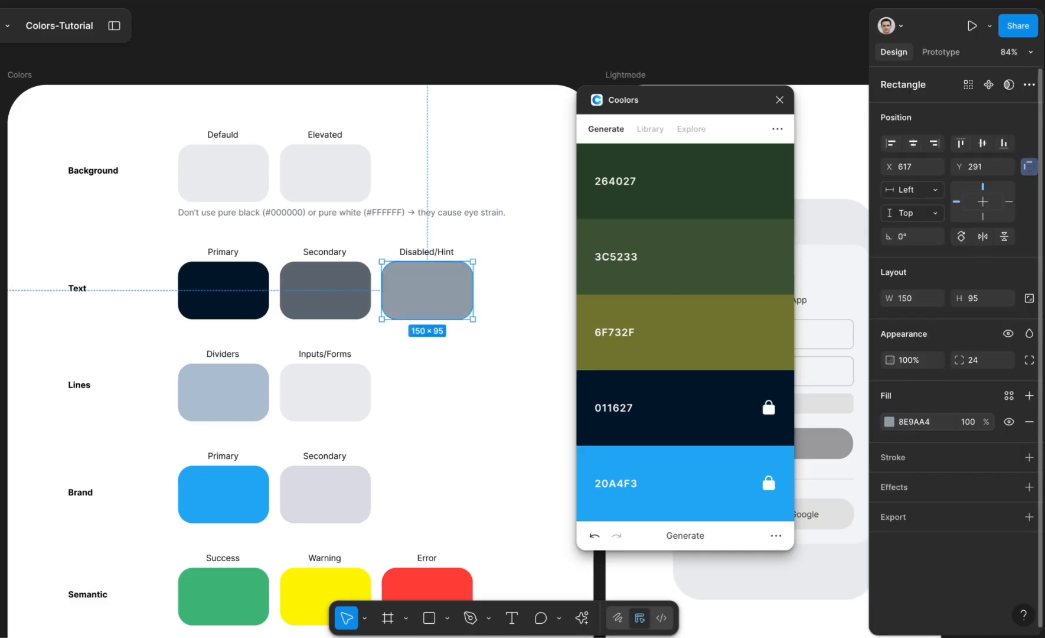
{"action": "left_click", "coordinate": [410, 371]}
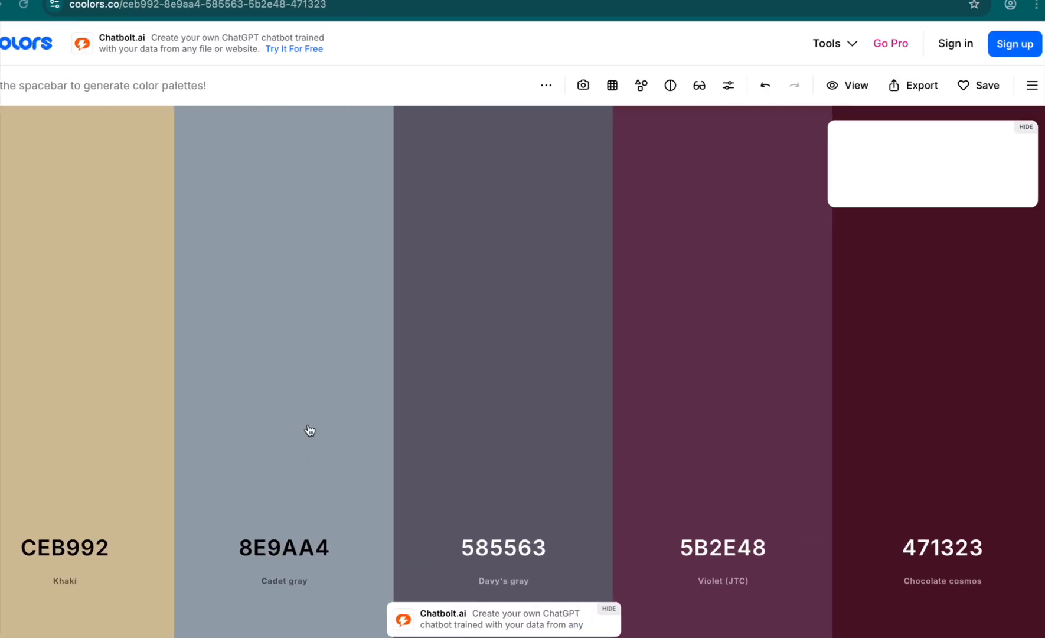
On the Coolors website, choose the lighter shade C6CDD2 for the second palette color and copy its hex code
{"action": "left_click", "coordinate": [319, 361]}
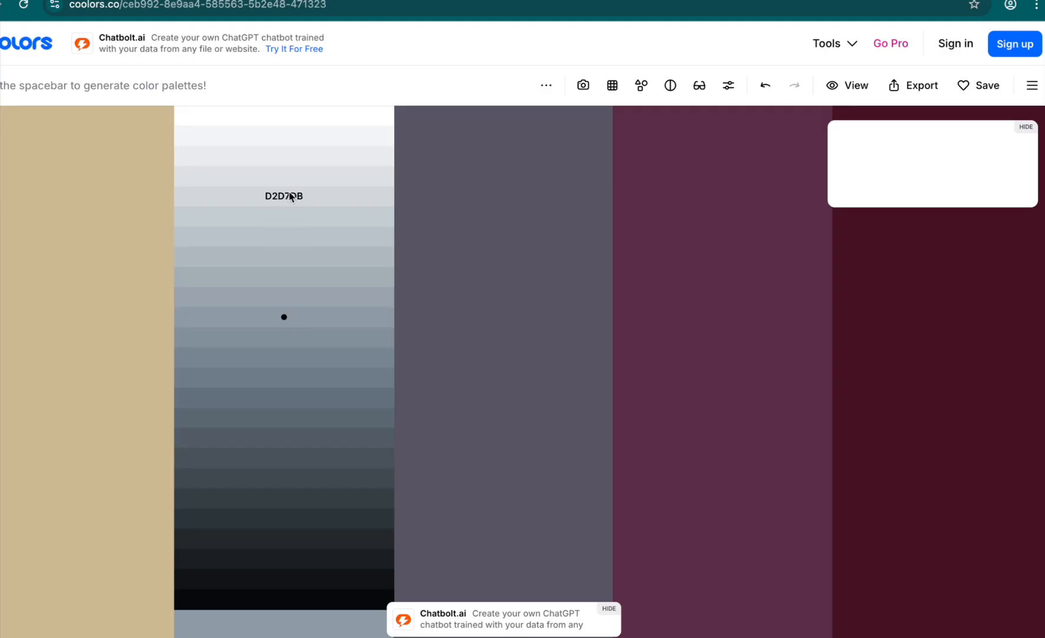
{"action": "left_click", "coordinate": [282, 218]}
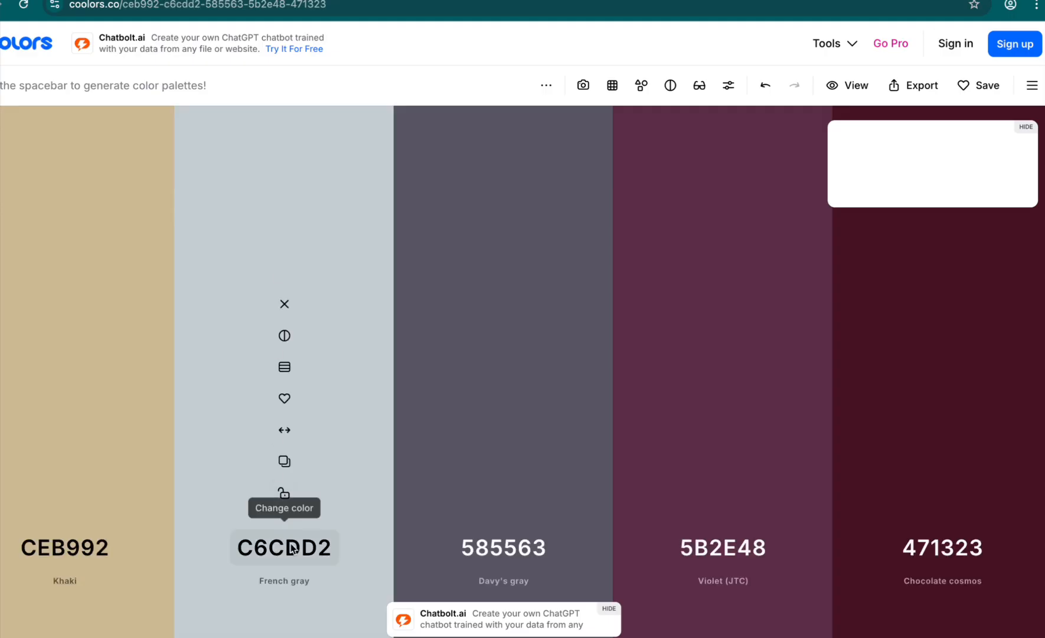
{"action": "left_click", "coordinate": [285, 462]}
Return to the Figma file and apply C6CDD2 as the fill of the Text Disabled/Hint rectangle
{"action": "key", "text": "ctrl+Left"}
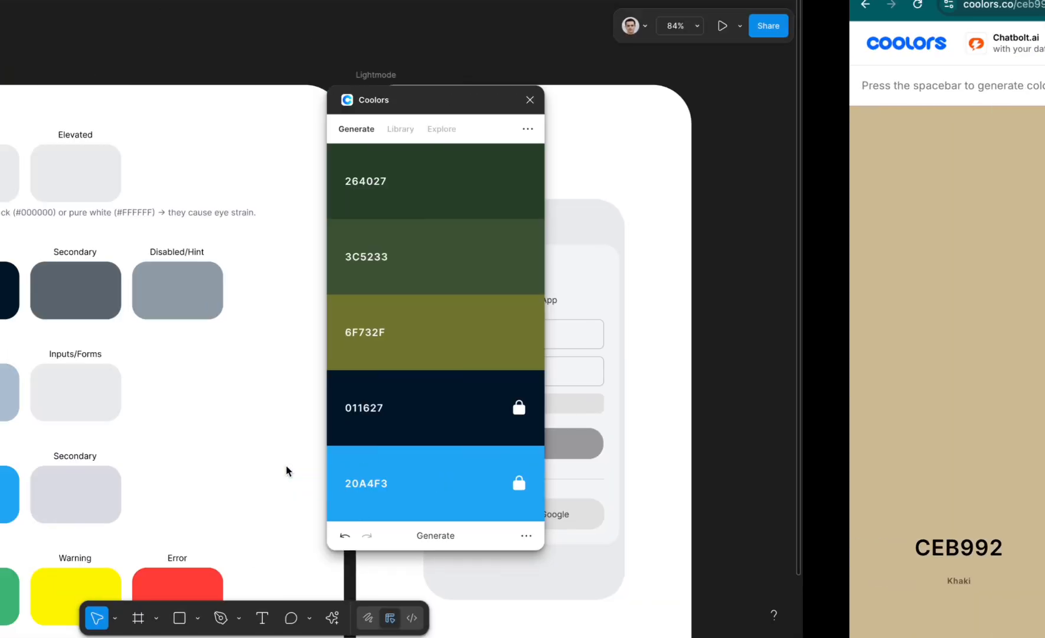
{"action": "left_click", "coordinate": [459, 276]}
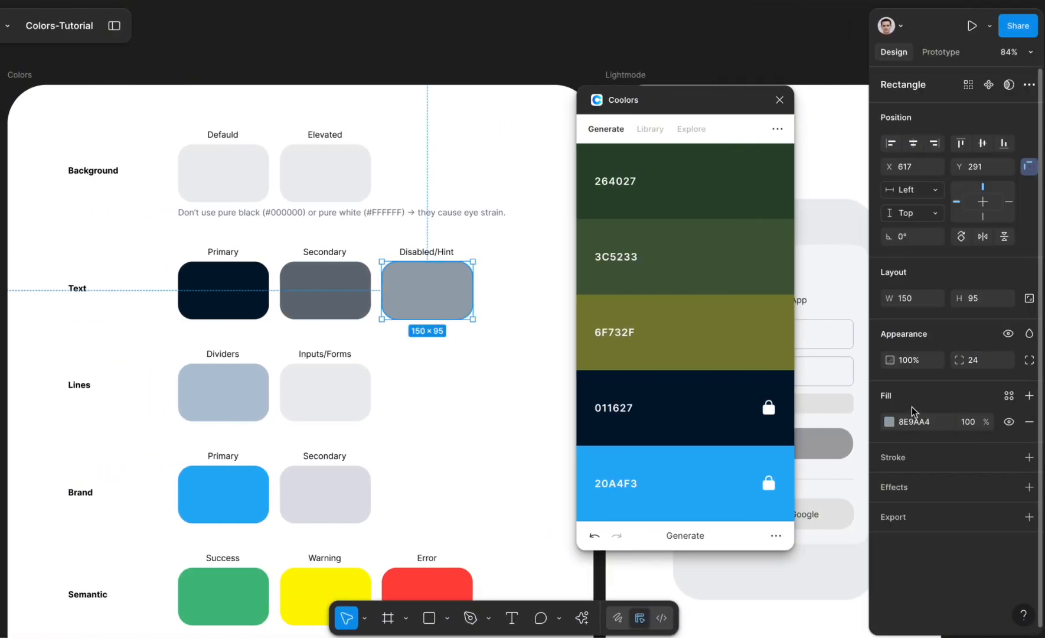
{"action": "left_click", "coordinate": [909, 424]}
{"action": "key", "text": "ctrl+v"}
{"action": "key", "text": "Return"}
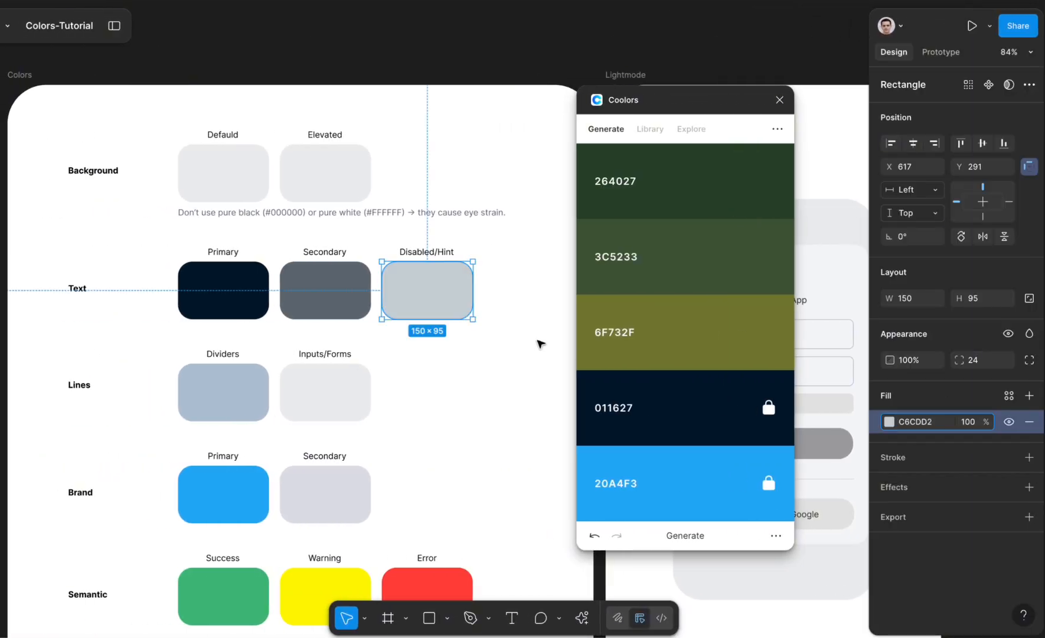
{"action": "left_click", "coordinate": [489, 355]}
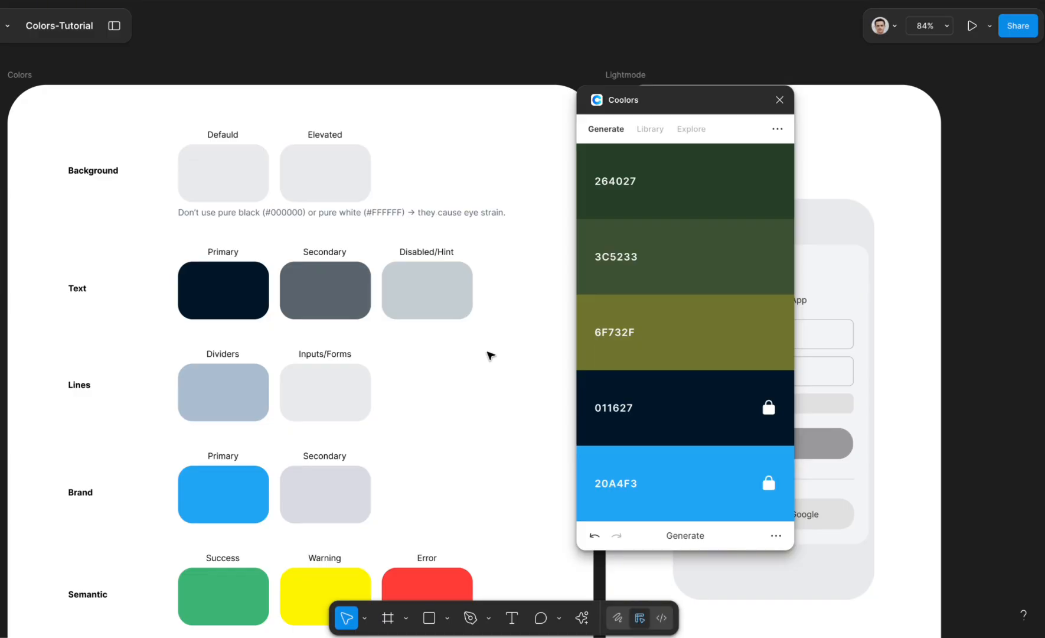
Fill the Lines Inputs/Forms rectangle with C6CDD2 by sampling the Text Disabled/Hint rectangle with the eyedropper
{"action": "scroll", "coordinate": [447, 354], "scroll_direction": "down", "scroll_amount": 2}
{"action": "left_click", "coordinate": [356, 319]}
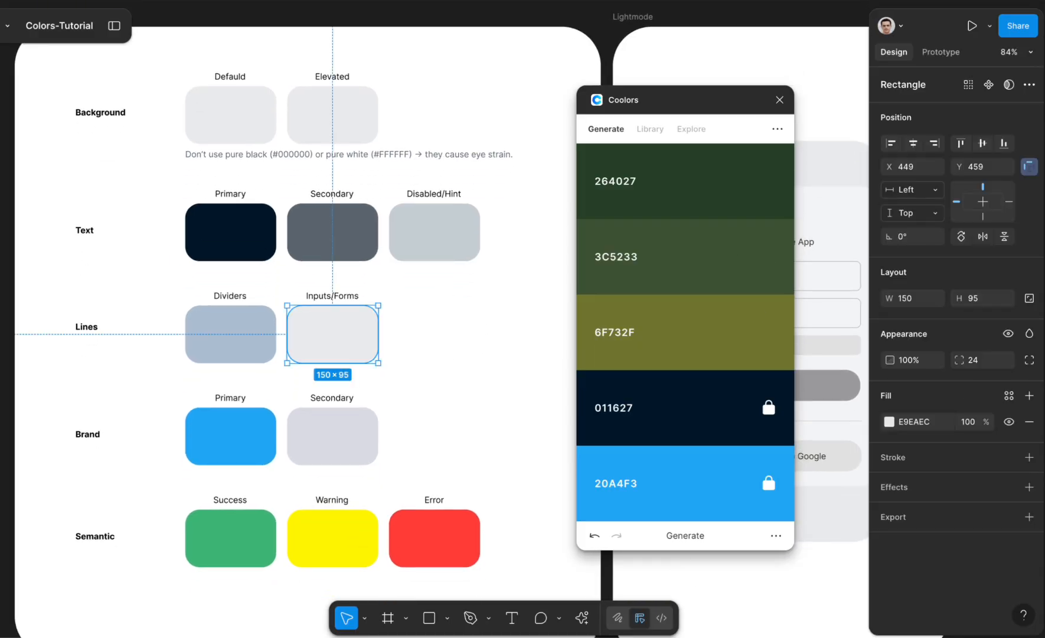
{"action": "left_click", "coordinate": [888, 421]}
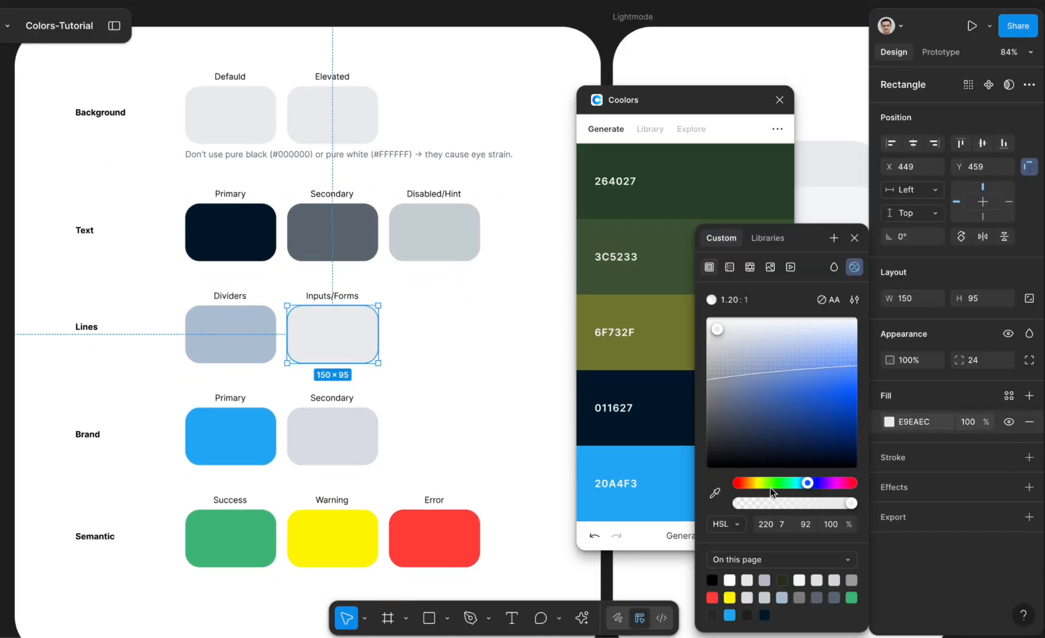
{"action": "left_click", "coordinate": [714, 493]}
{"action": "left_click", "coordinate": [439, 211]}
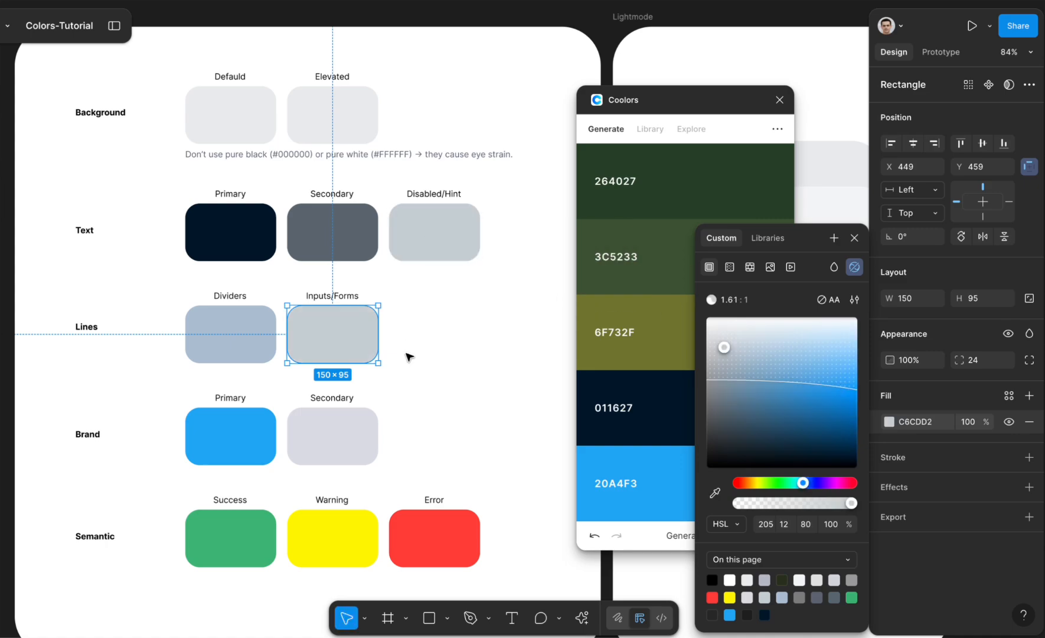
{"action": "left_click", "coordinate": [409, 358]}
On the Coolors website, choose the lighter shade DDE1E4 for the second palette color and copy its hex code
{"action": "scroll", "coordinate": [406, 355], "scroll_direction": "left", "scroll_amount": 1}
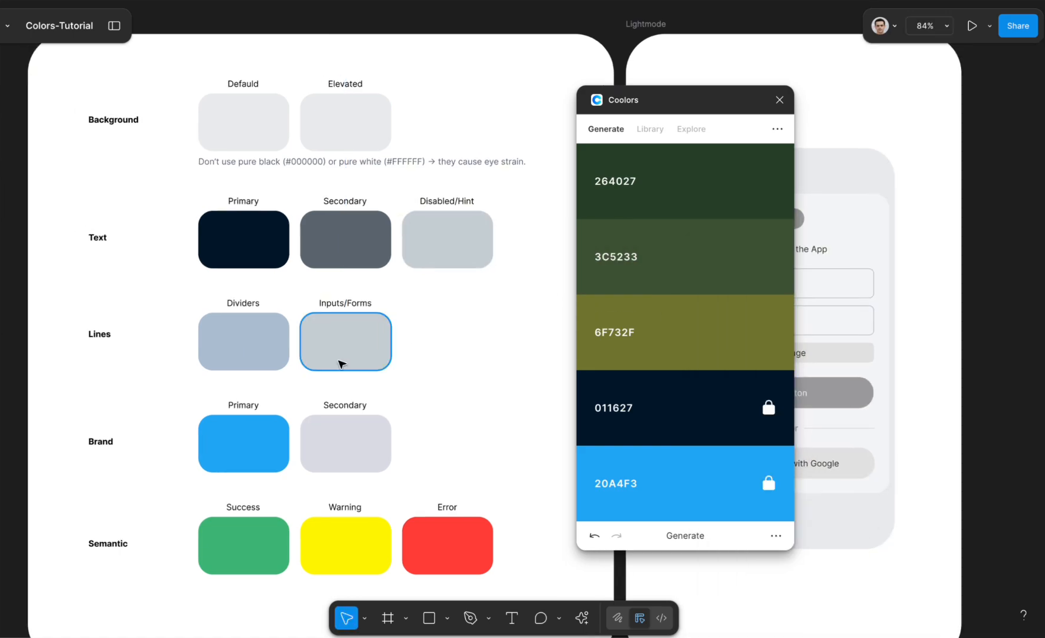
{"action": "scroll", "coordinate": [376, 367], "scroll_direction": "up", "scroll_amount": 1}
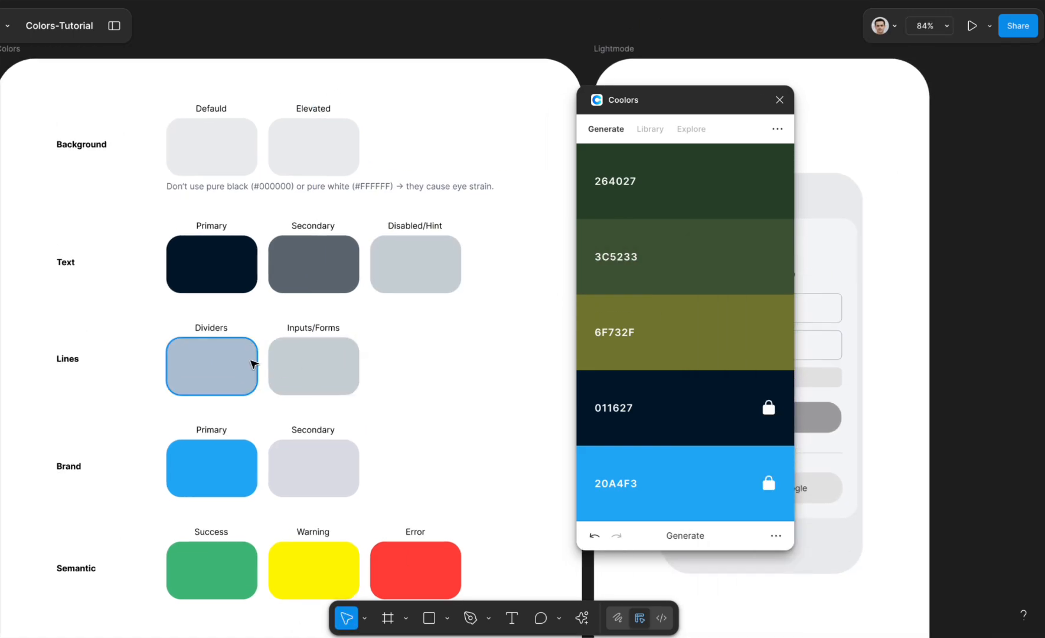
{"action": "key", "text": "ctrl+Right"}
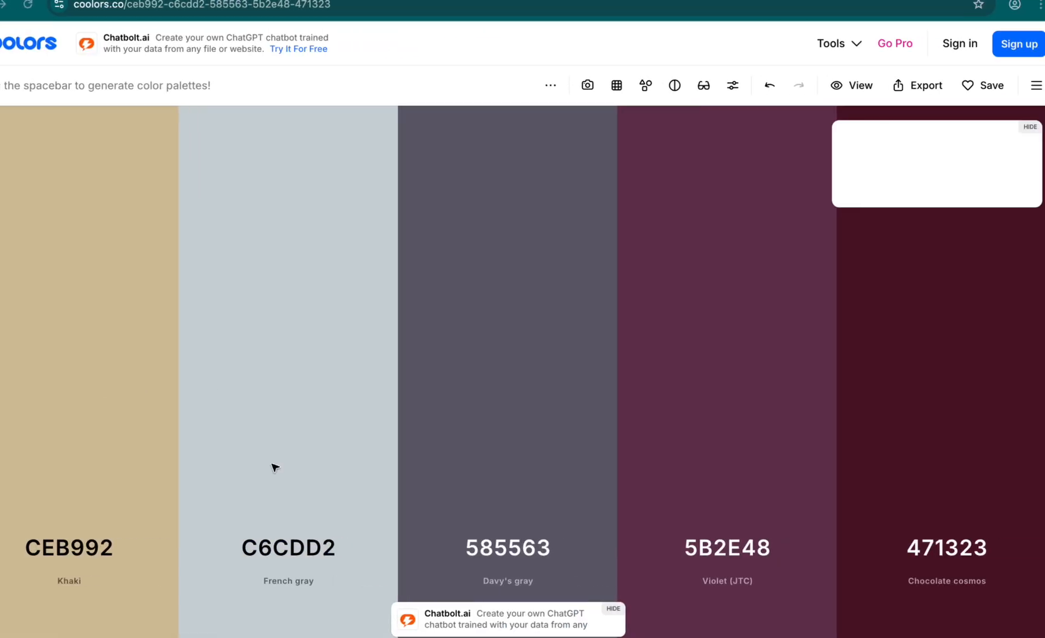
{"action": "left_click", "coordinate": [282, 397]}
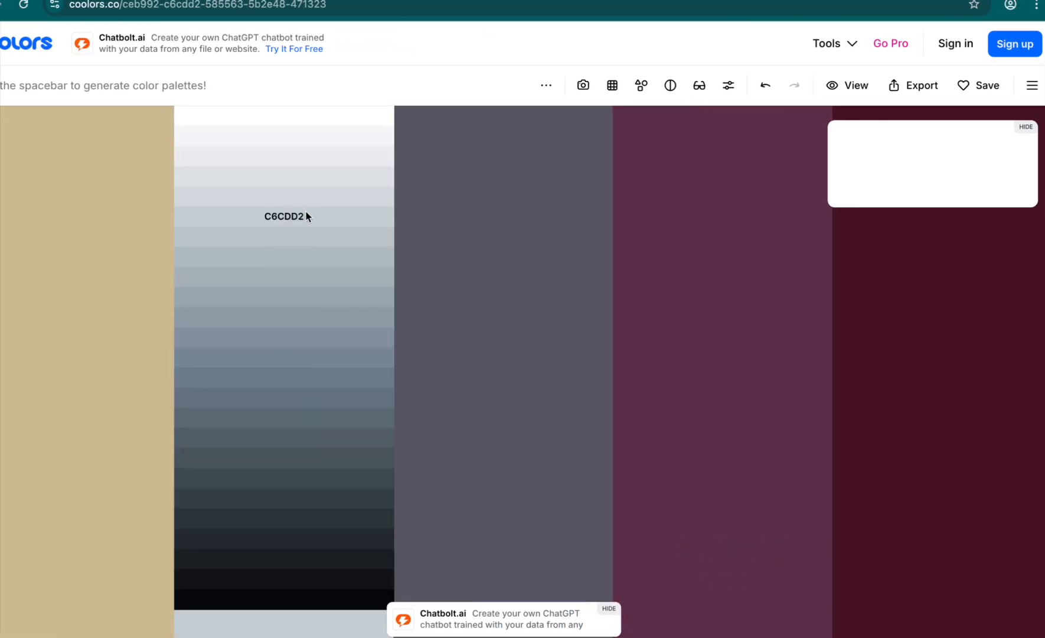
{"action": "left_click", "coordinate": [289, 183]}
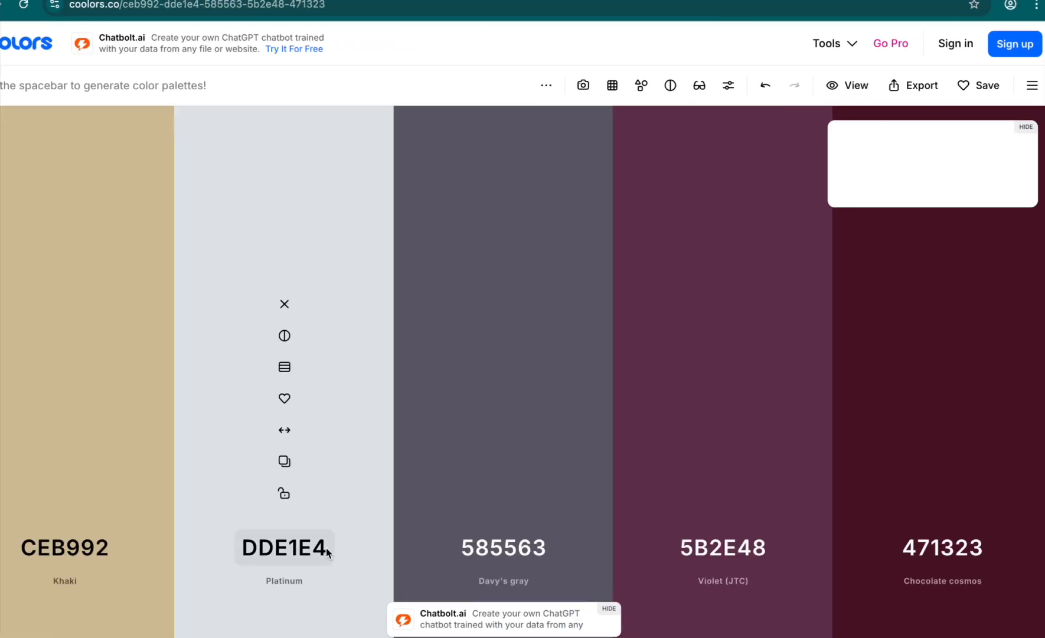
Return to the Figma file and apply DDE1E4 as the fill of the Lines Dividers rectangle
{"action": "key", "text": "ctrl+Left"}
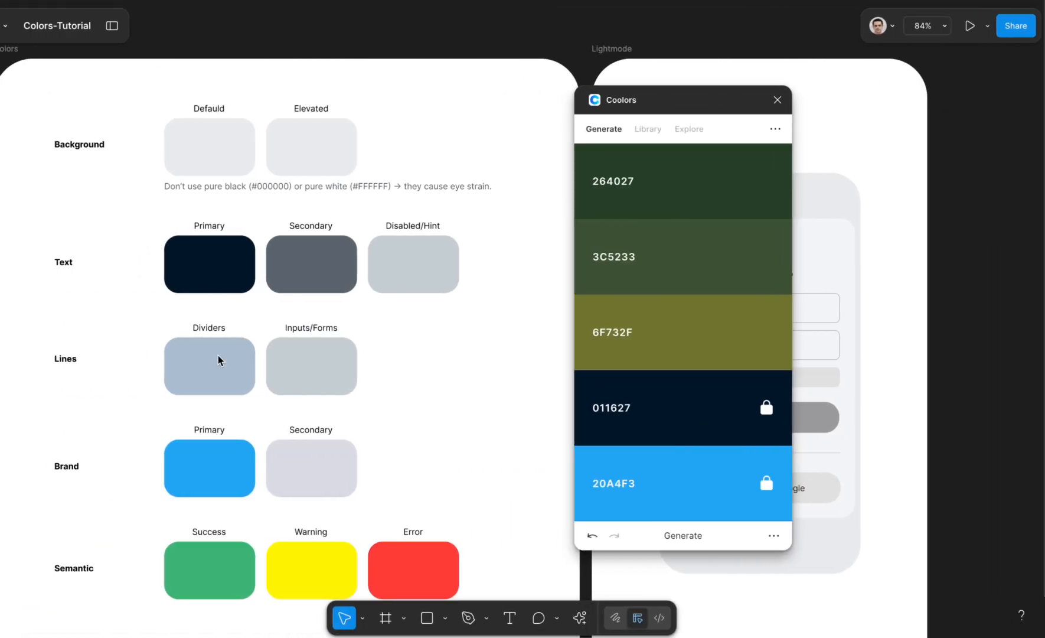
{"action": "left_click", "coordinate": [218, 360]}
{"action": "left_click", "coordinate": [922, 423]}
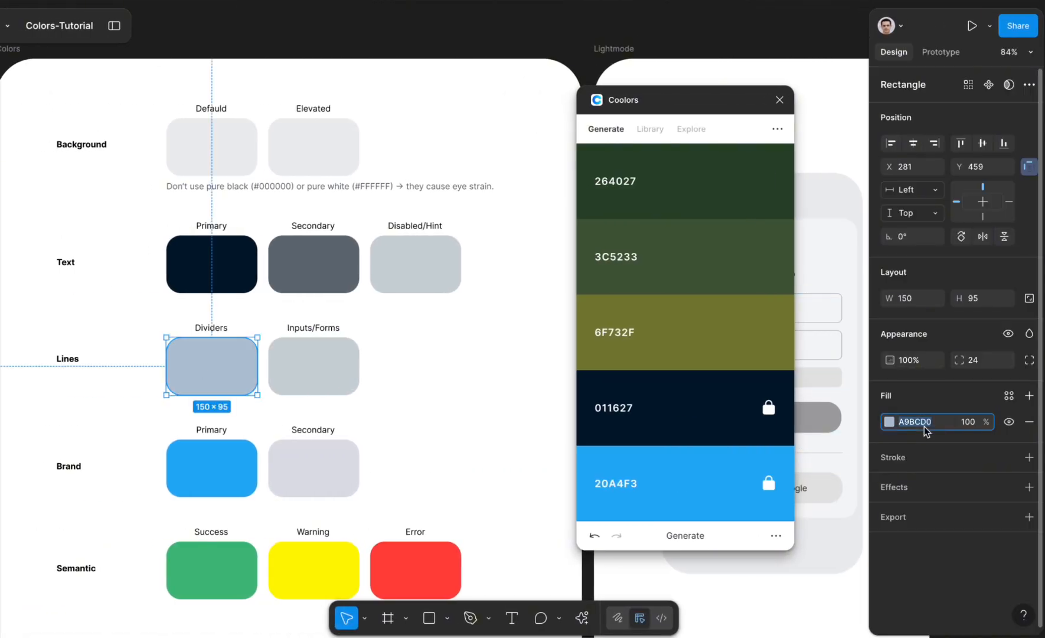
{"action": "key", "text": "ctrl+v"}
{"action": "key", "text": "Return"}
{"action": "left_click", "coordinate": [457, 451]}
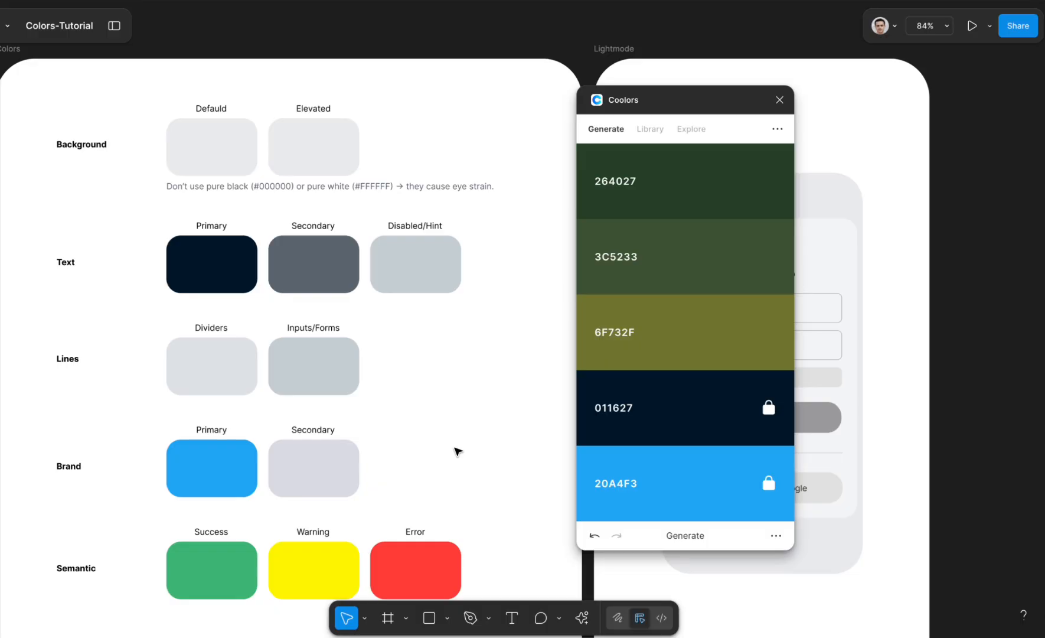
Select the Background Defauld rectangle, and on the Coolors website choose shade E8EBED for the second palette color and copy its hex code
{"action": "scroll", "coordinate": [458, 452], "scroll_direction": "up", "scroll_amount": 1}
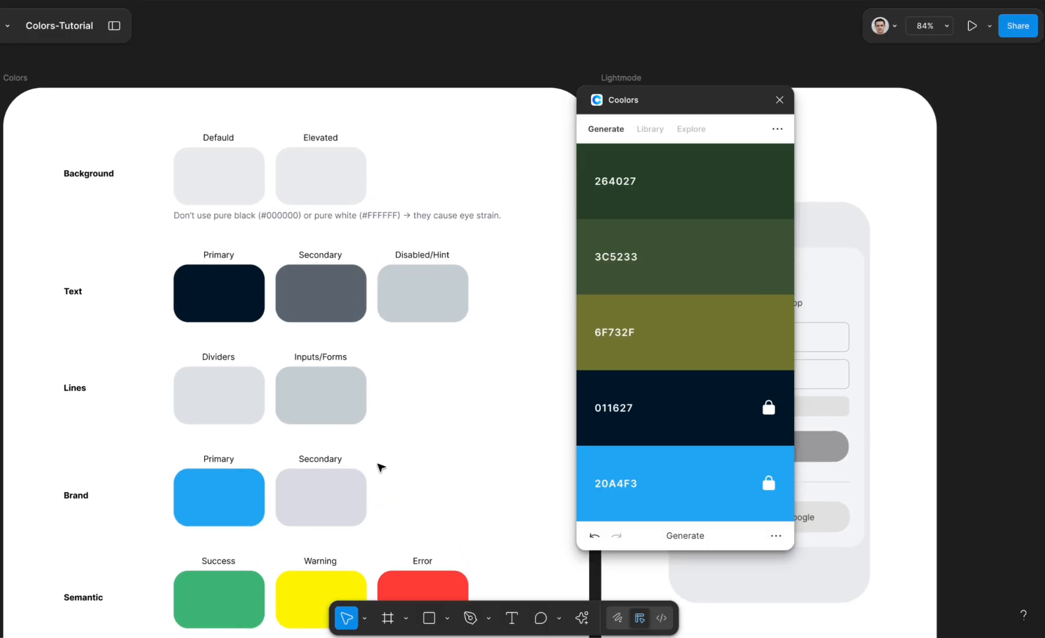
{"action": "scroll", "coordinate": [381, 467], "scroll_direction": "up", "scroll_amount": 1}
{"action": "left_click", "coordinate": [252, 204]}
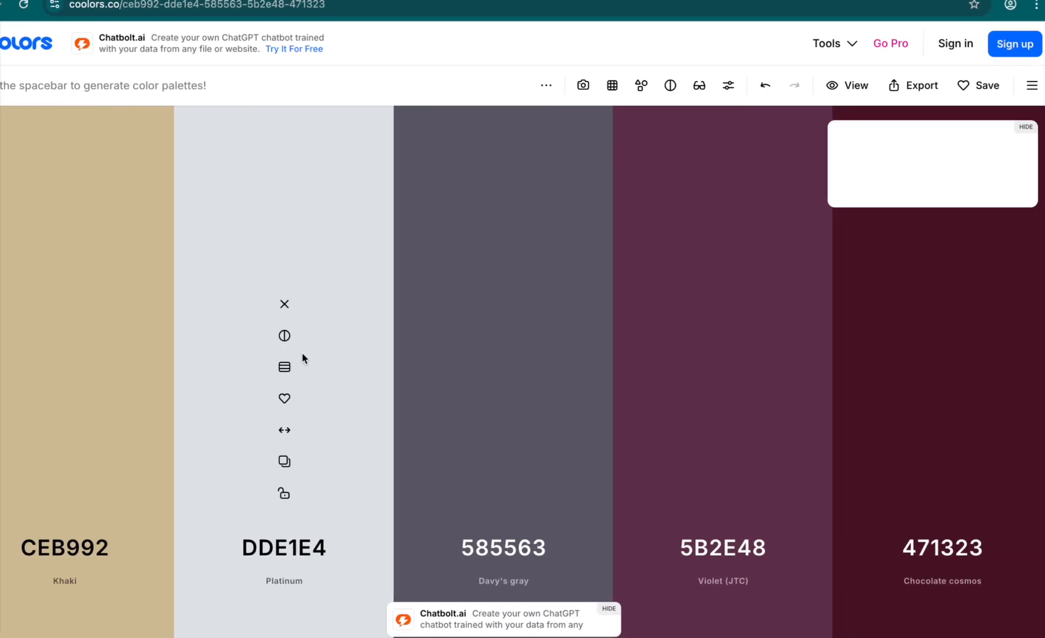
{"action": "left_click", "coordinate": [284, 366]}
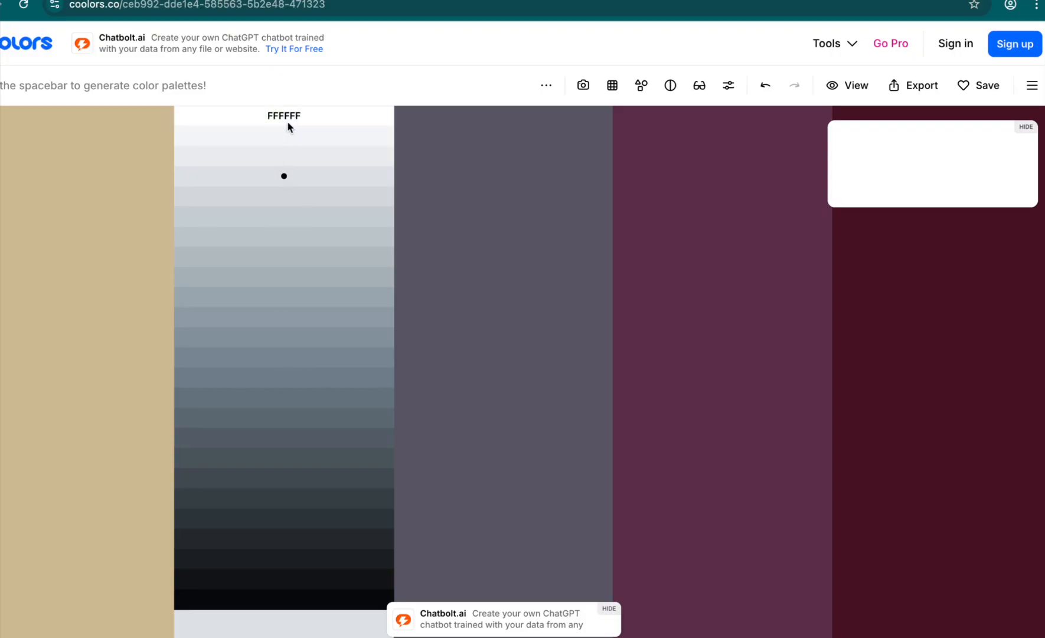
{"action": "left_click", "coordinate": [287, 161]}
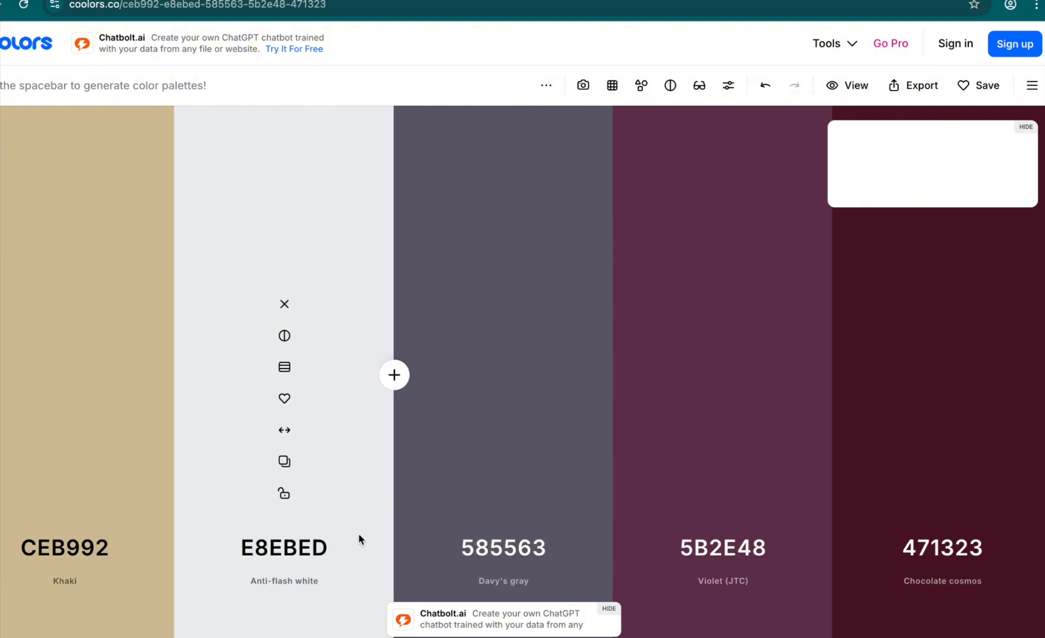
{"action": "left_click", "coordinate": [284, 460]}
Return to the Figma file and apply E8EBED as the fill of the Background Defauld rectangle
{"action": "key", "text": "ctrl+Left"}
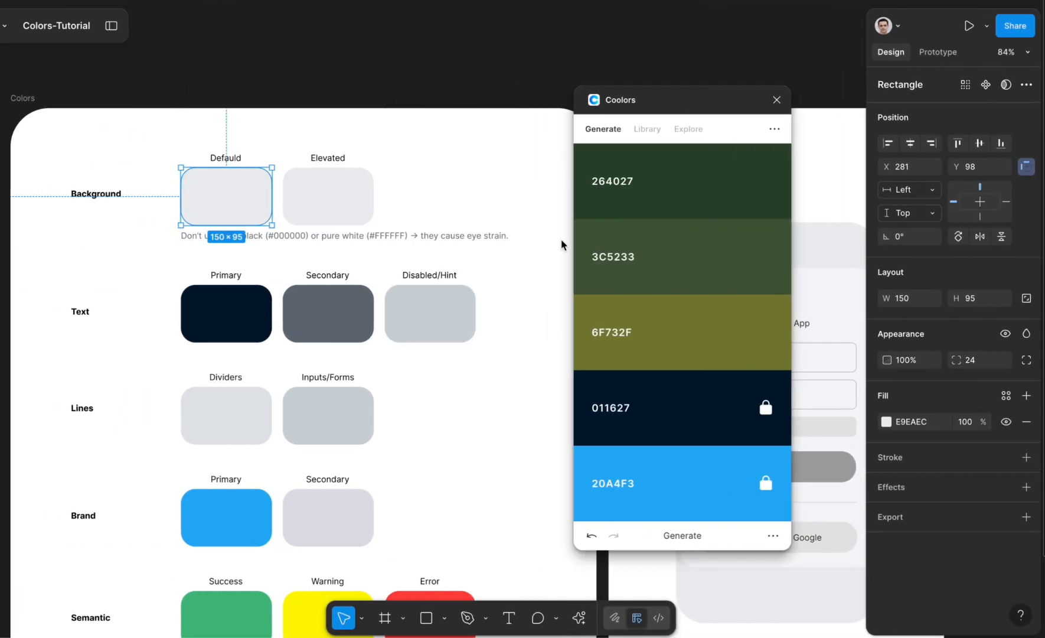
{"action": "left_click", "coordinate": [915, 422]}
{"action": "key", "text": "ctrl+v"}
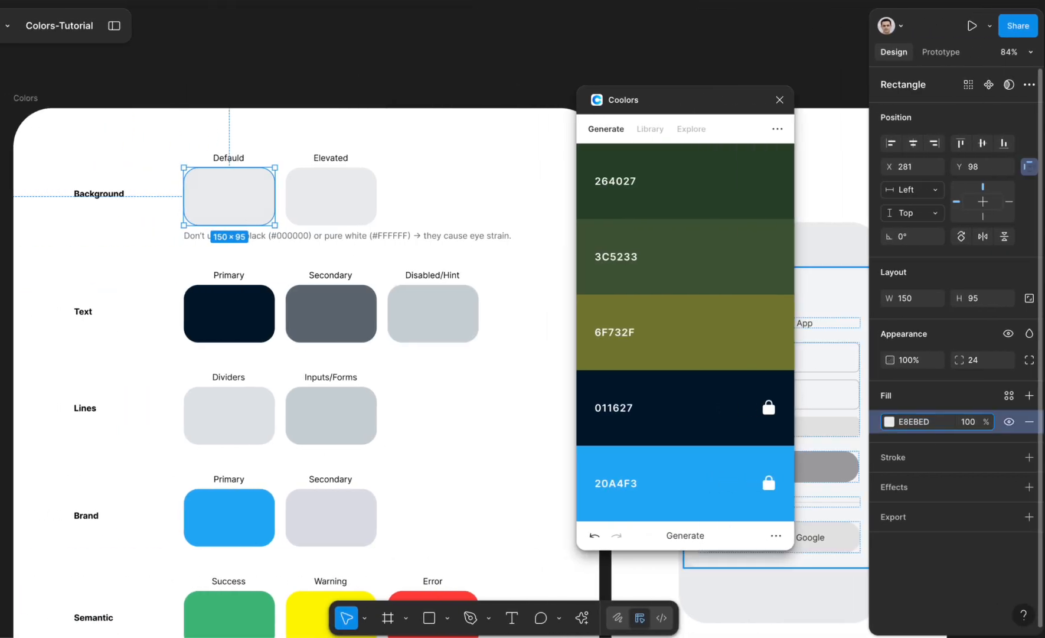
{"action": "left_click", "coordinate": [926, 426]}
{"action": "key", "text": "ctrl+v"}
{"action": "key", "text": "Return"}
Select the Background Elevated rectangle, and on the Coolors website choose shade F4F5F6 for the second palette color and copy its hex code
{"action": "left_click", "coordinate": [371, 215]}
{"action": "key", "text": "ctrl+Right"}
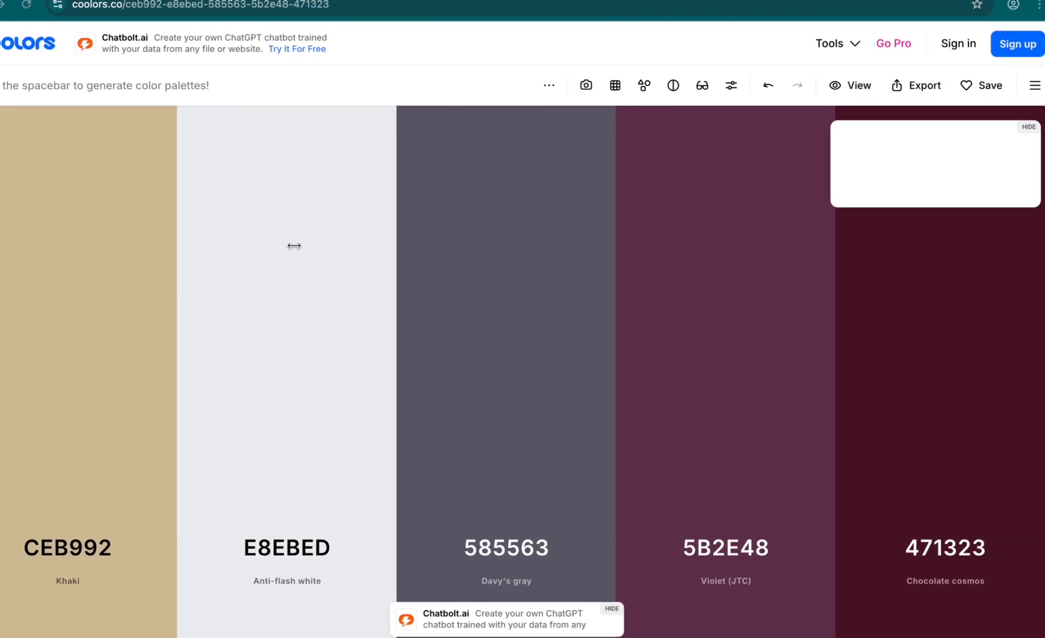
{"action": "left_click", "coordinate": [284, 366]}
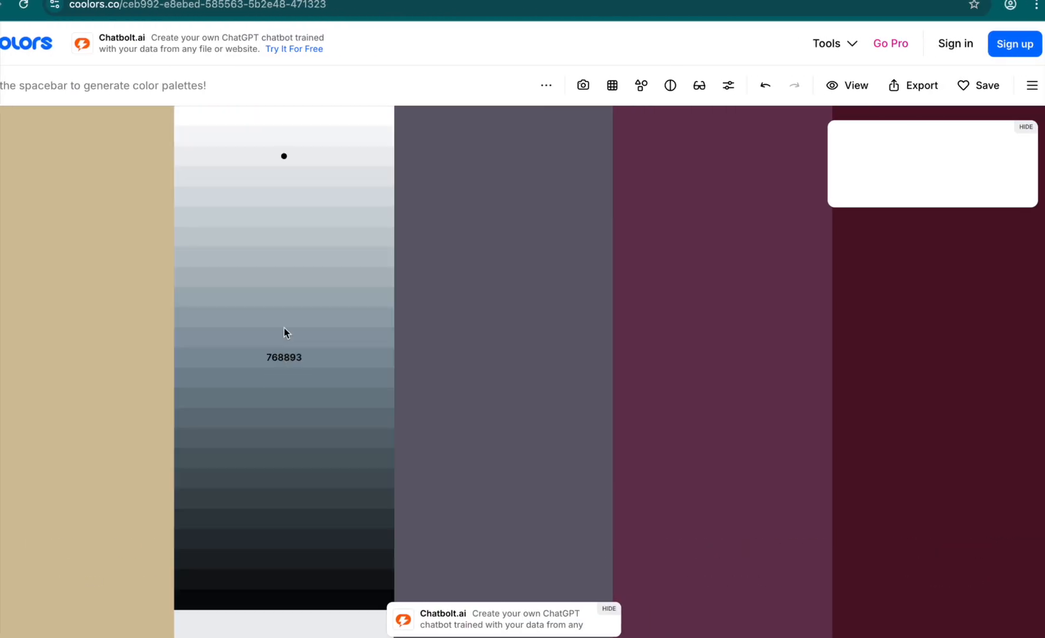
{"action": "left_click", "coordinate": [292, 146]}
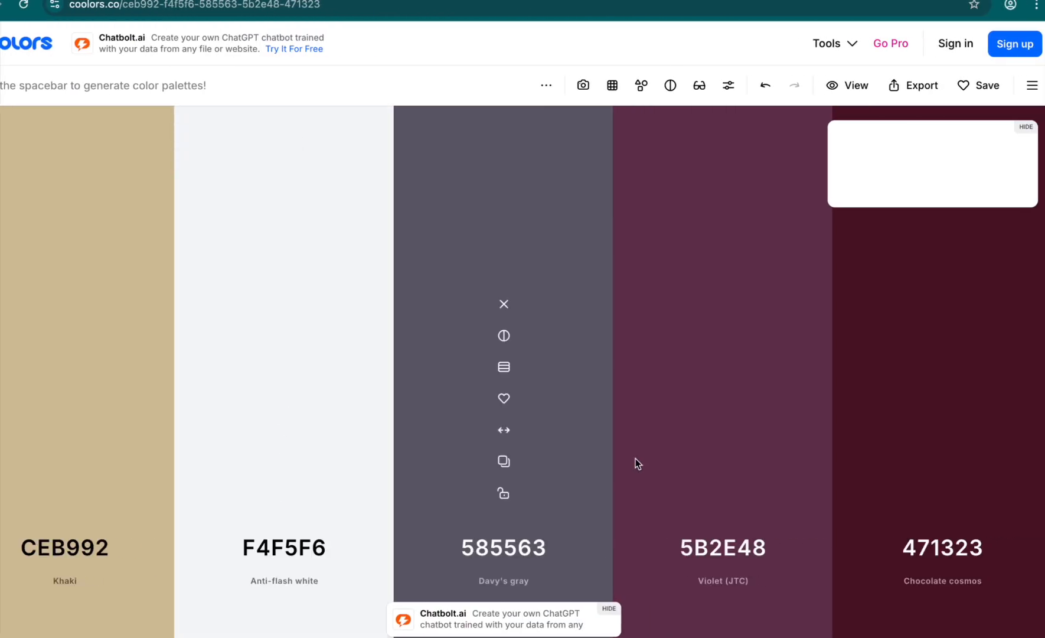
{"action": "left_click", "coordinate": [285, 540]}
{"action": "left_click", "coordinate": [345, 539]}
{"action": "left_click", "coordinate": [287, 460]}
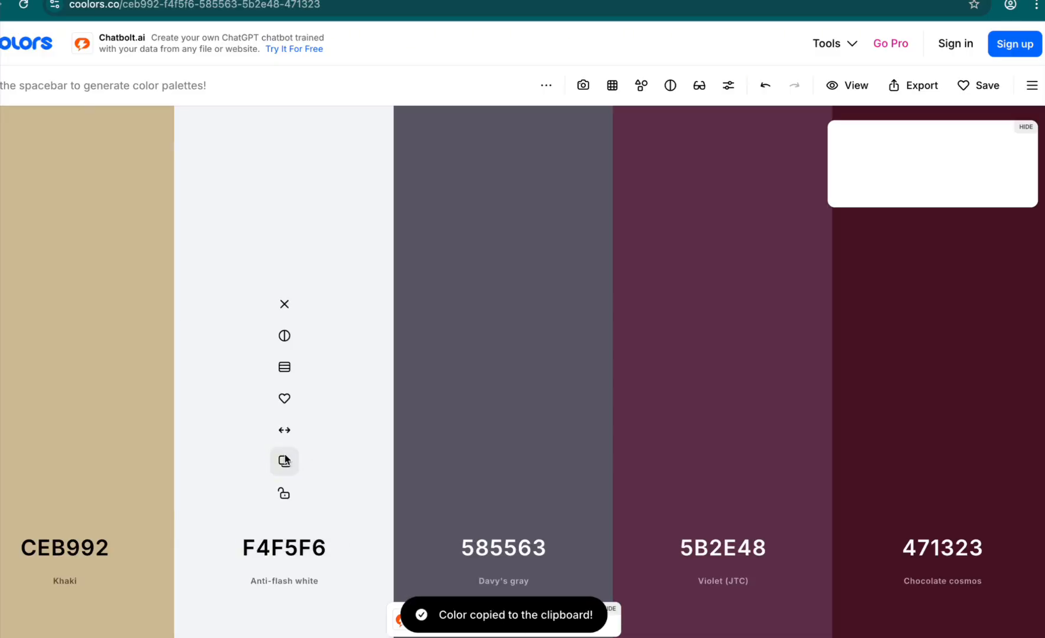
Return to the Figma file and apply the copied F4F5F6 as the fill of the Background Elevated rectangle
{"action": "key", "text": "super+Tab"}
{"action": "left_click", "coordinate": [910, 422]}
{"action": "key", "text": "ctrl+v"}
{"action": "key", "text": "Return"}
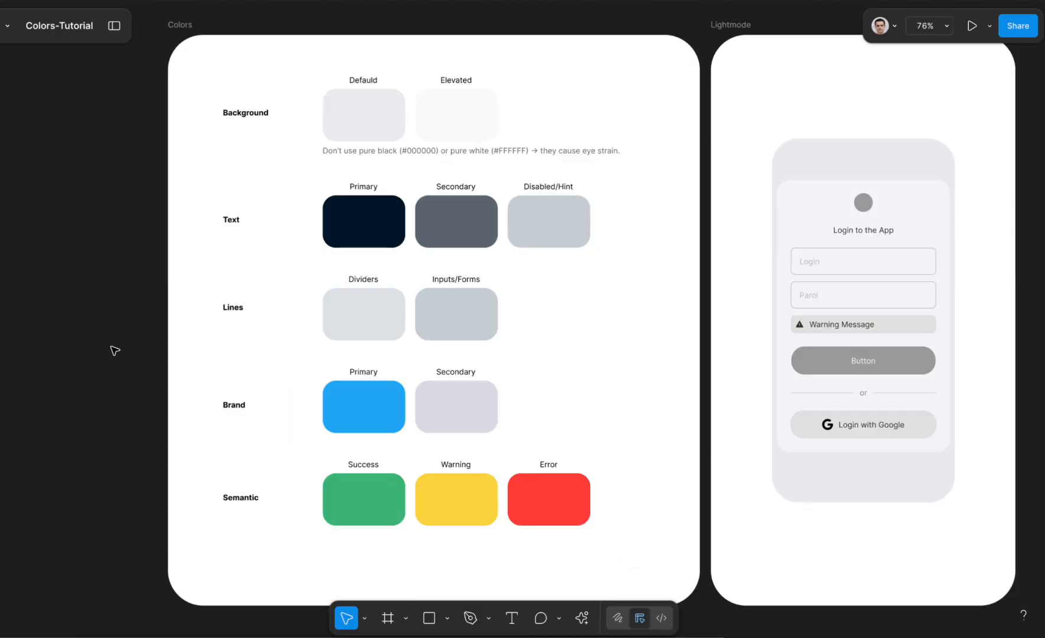
Duplicate the whole Colors frame and place the copy directly to the left of the original
{"action": "left_click", "coordinate": [187, 26]}
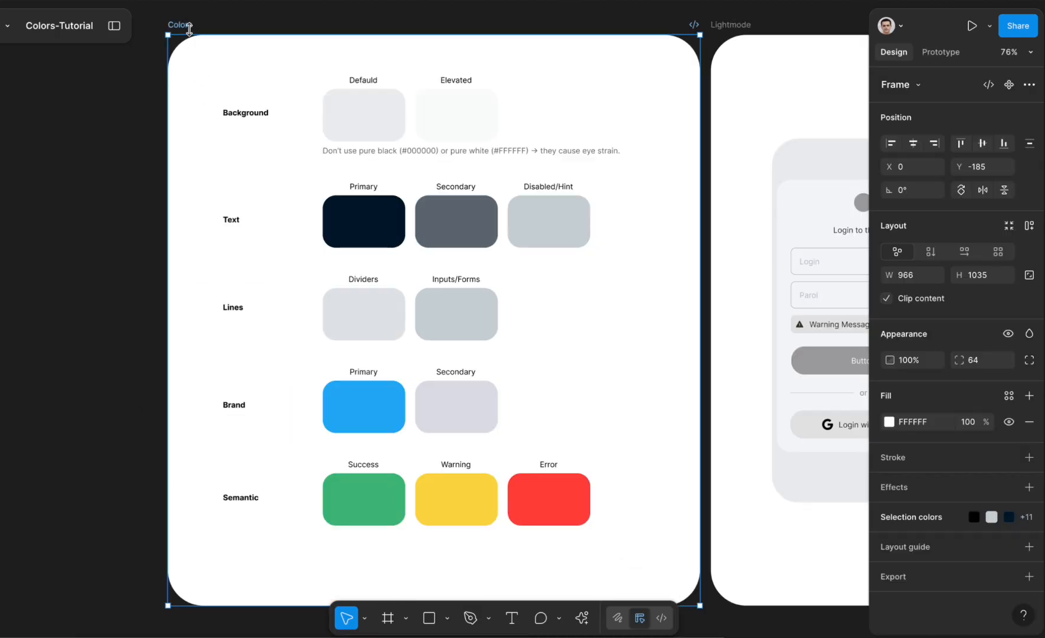
{"action": "scroll", "coordinate": [392, 111], "scroll_direction": "down", "scroll_amount": 5}
{"action": "scroll", "coordinate": [387, 107], "scroll_direction": "up", "scroll_amount": 2}
{"action": "scroll", "coordinate": [387, 107], "scroll_direction": "left", "scroll_amount": 2}
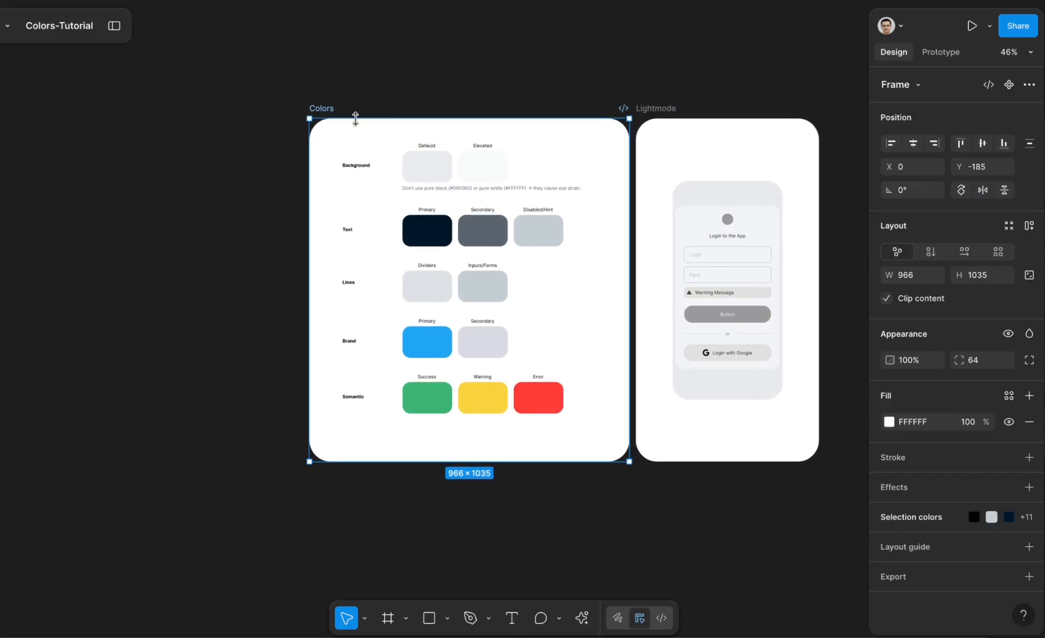
{"action": "scroll", "coordinate": [333, 112], "scroll_direction": "up", "scroll_amount": 1}
{"action": "scroll", "coordinate": [333, 112], "scroll_direction": "left", "scroll_amount": 4}
{"action": "left_click_drag", "start_coordinate": [459, 128], "coordinate": [133, 112]}
{"action": "left_click", "coordinate": [222, 110]}
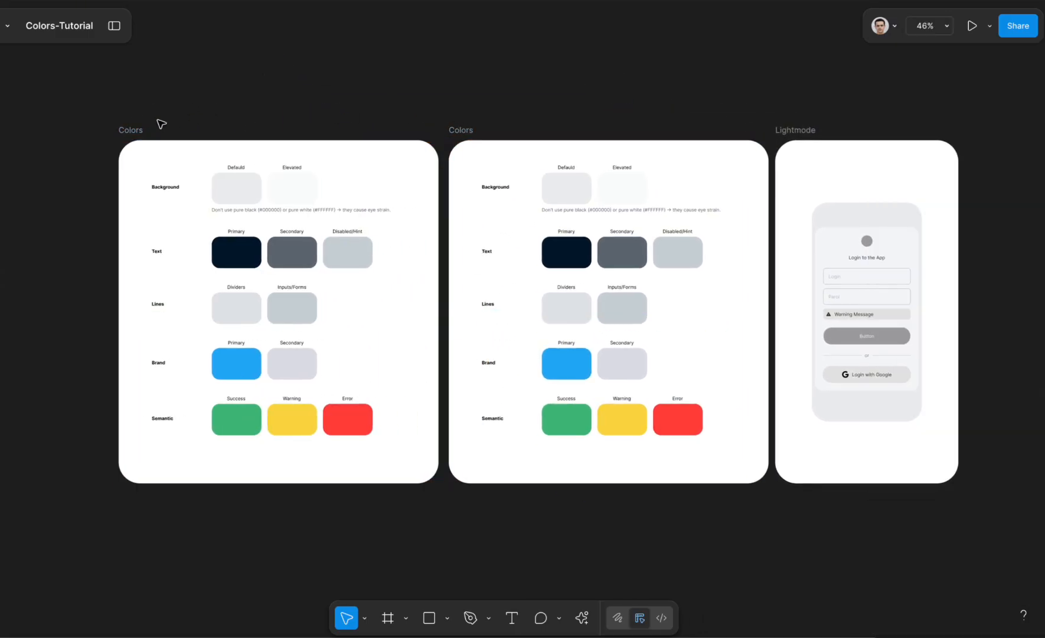
Set the fill of the duplicated Colors frame to the dark color 212020
{"action": "left_click", "coordinate": [149, 152]}
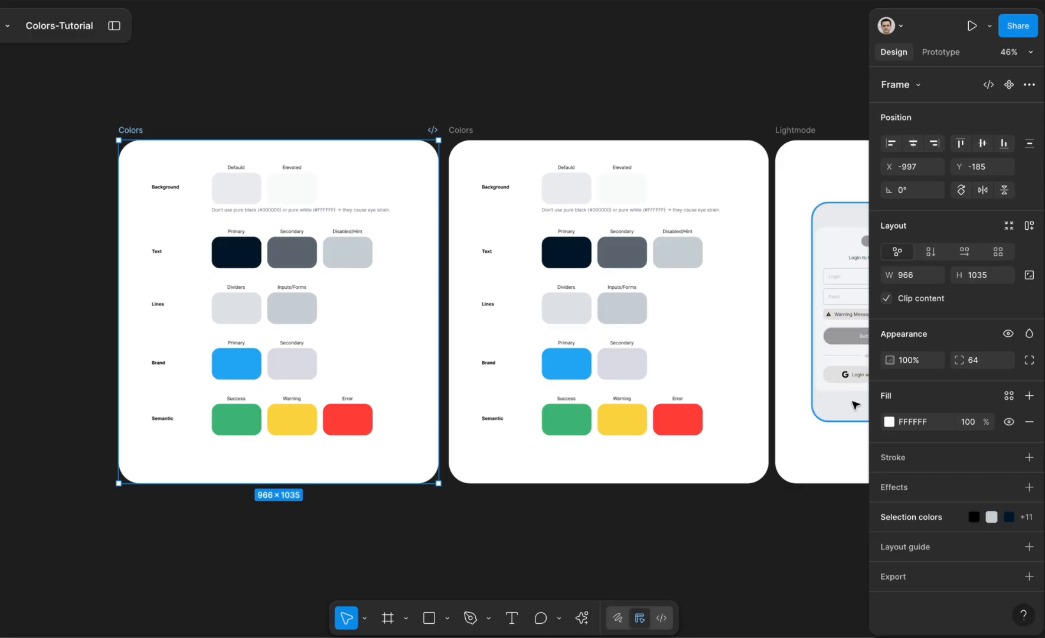
{"action": "left_click", "coordinate": [889, 421]}
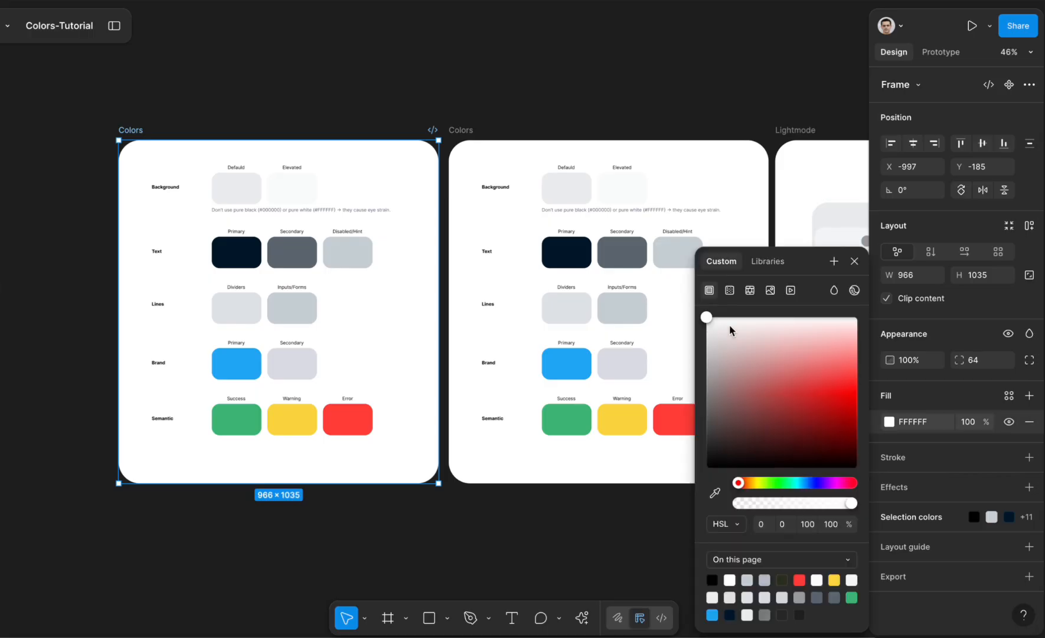
{"action": "left_click_drag", "start_coordinate": [712, 411], "coordinate": [709, 448]}
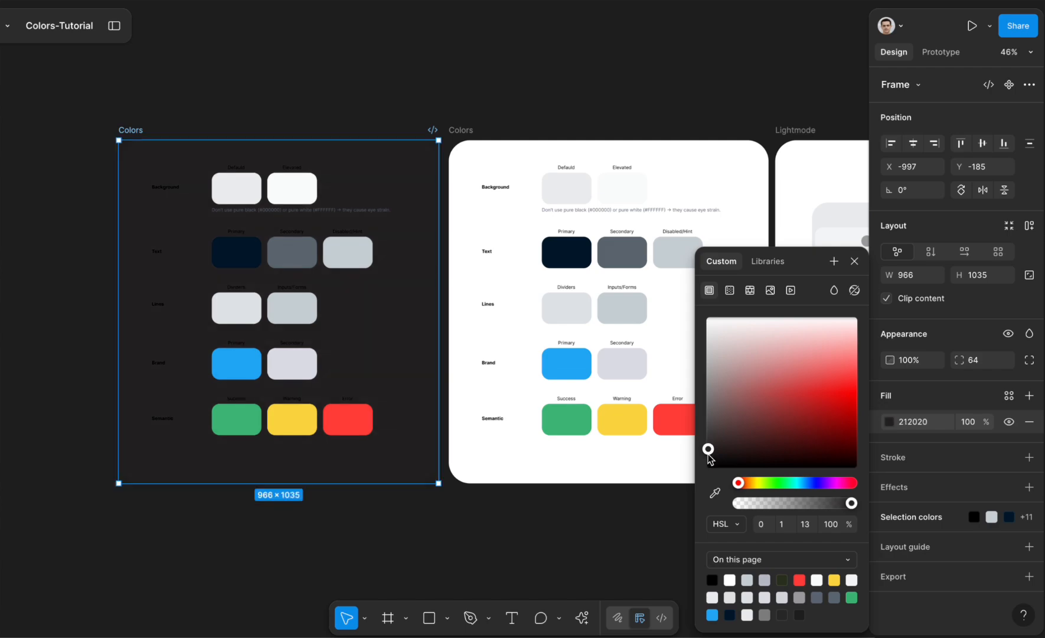
{"action": "left_click", "coordinate": [282, 87]}
Recolor all black 000000 label text in the dark Colors frame to a near-white through its selection colors
{"action": "scroll", "coordinate": [153, 223], "scroll_direction": "up", "scroll_amount": 3}
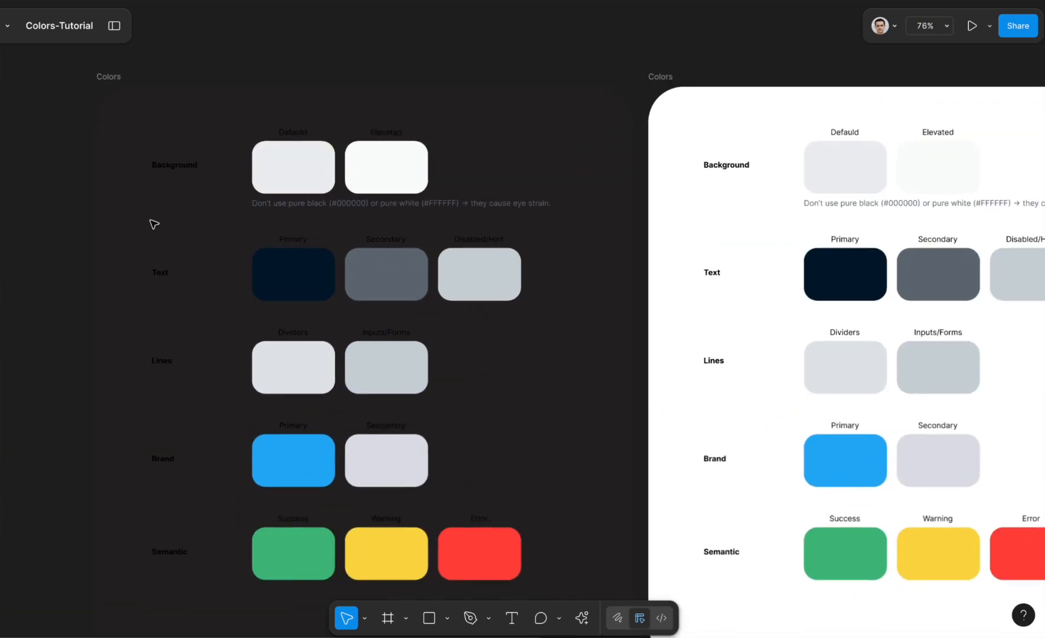
{"action": "scroll", "coordinate": [153, 223], "scroll_direction": "up", "scroll_amount": 1}
{"action": "left_click", "coordinate": [109, 75]}
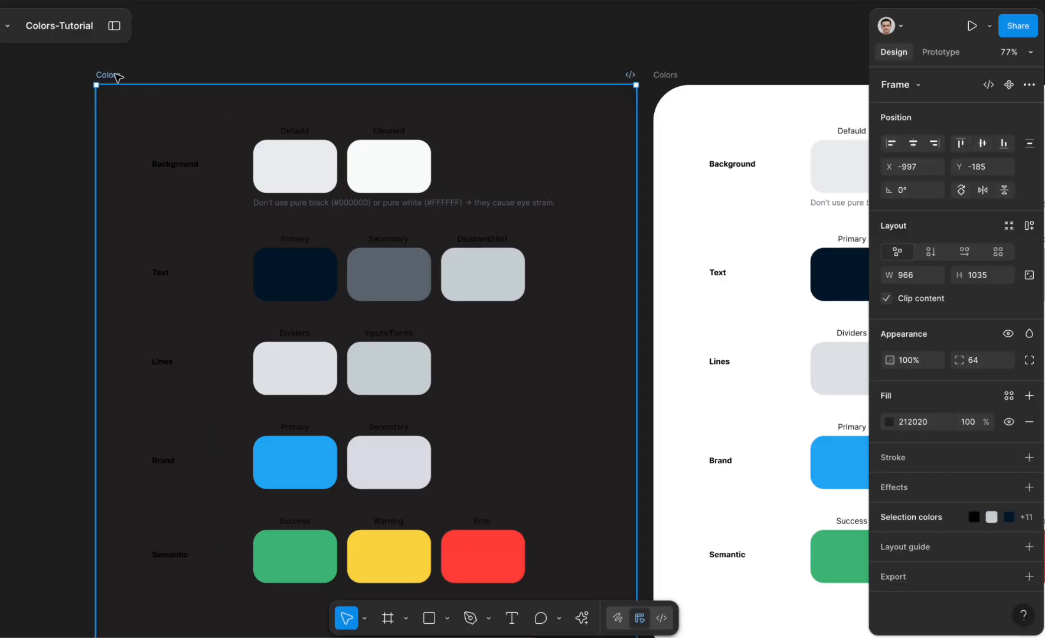
{"action": "left_click", "coordinate": [1026, 518]}
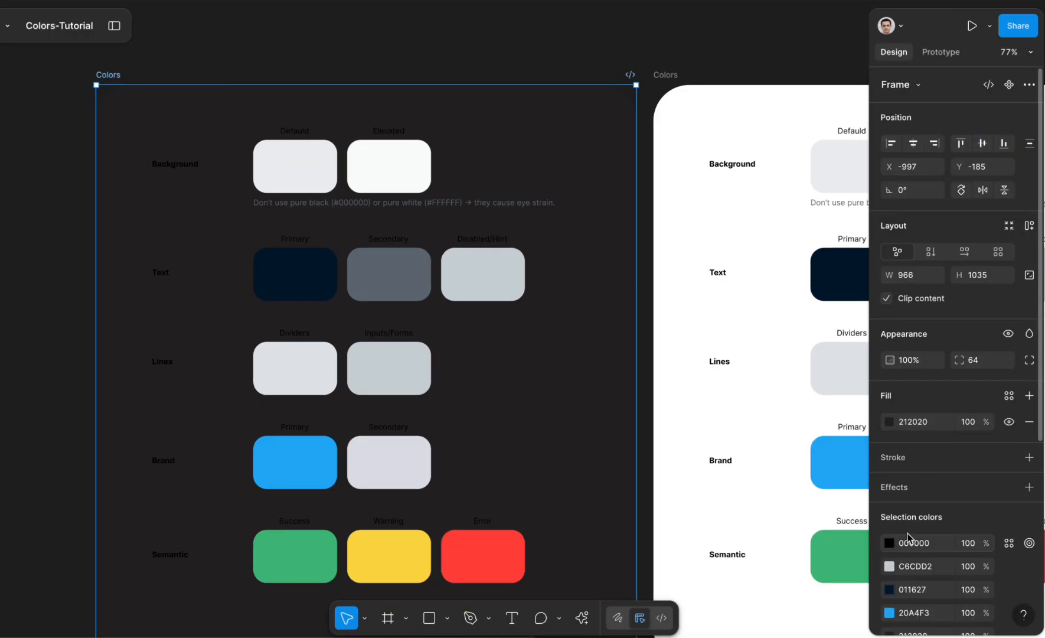
{"action": "left_click", "coordinate": [889, 543]}
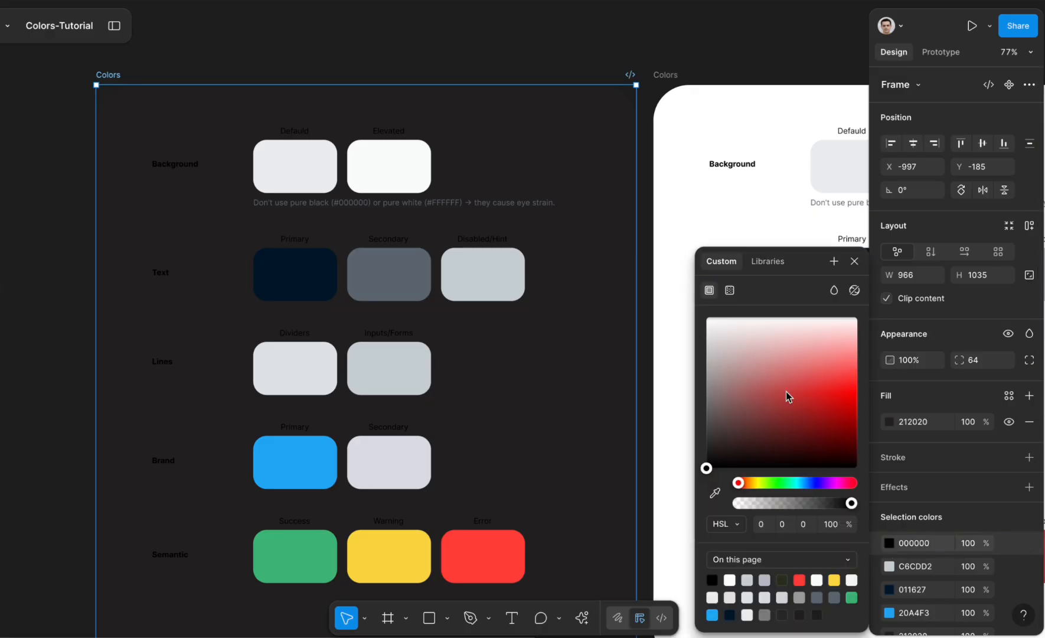
{"action": "left_click_drag", "start_coordinate": [787, 391], "coordinate": [772, 335]}
{"action": "left_click", "coordinate": [452, 53]}
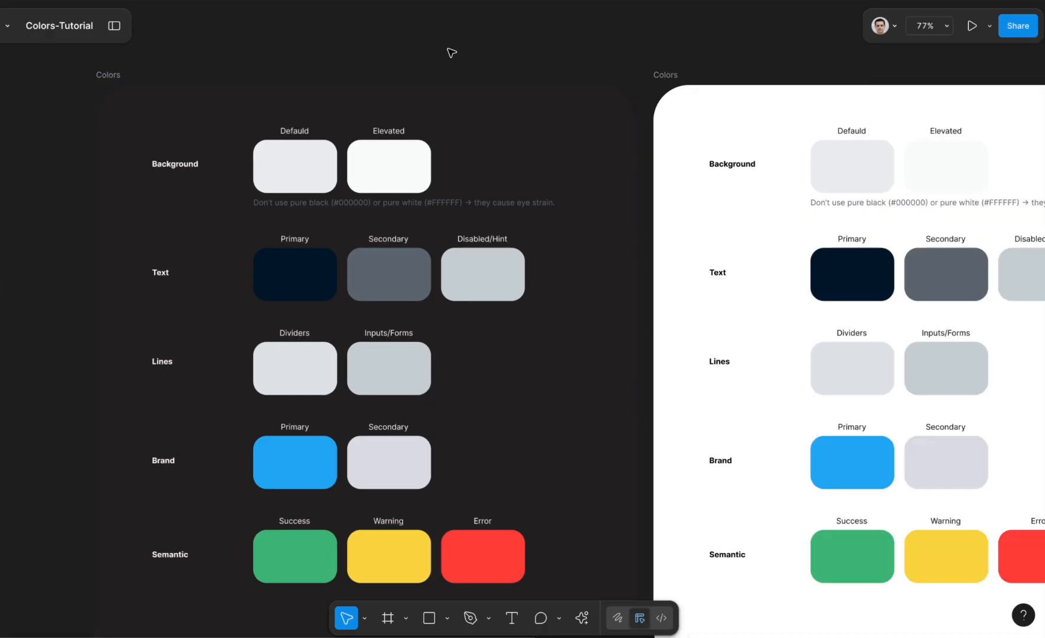
Set the fill lightness of the dark frame's Background Defauld rectangle to 2 in HSL, keeping its hue and saturation
{"action": "scroll", "coordinate": [74, 228], "scroll_direction": "up", "scroll_amount": 2}
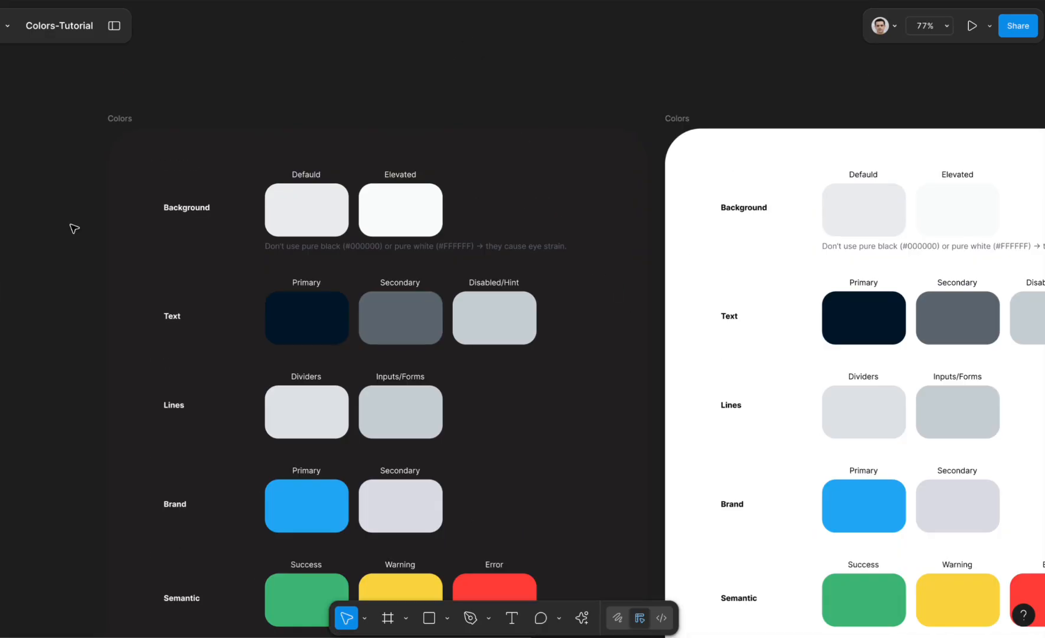
{"action": "left_click", "coordinate": [319, 222]}
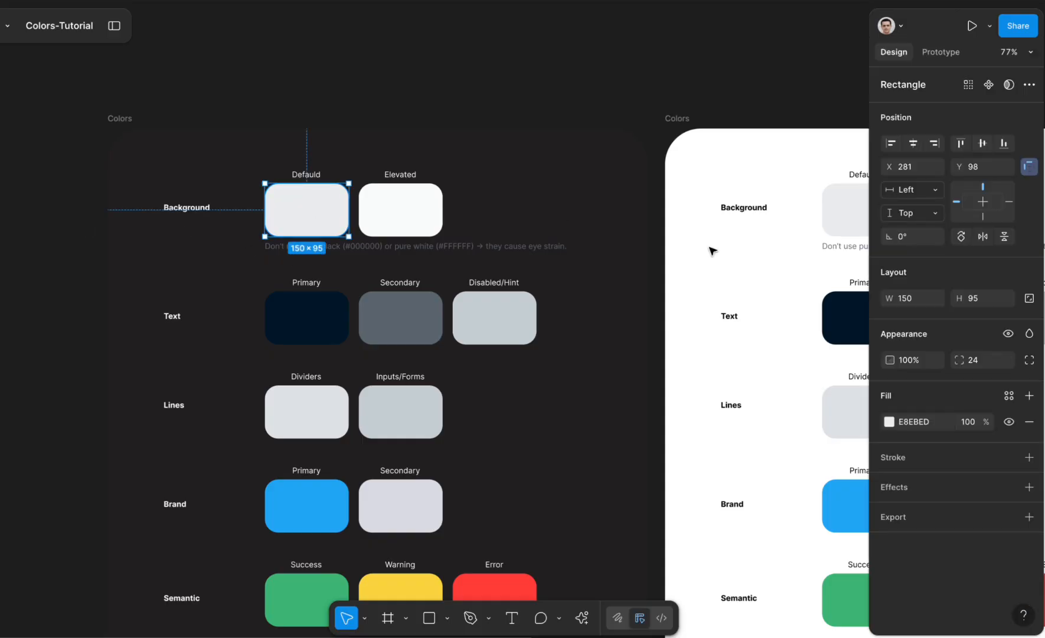
{"action": "left_click", "coordinate": [889, 421]}
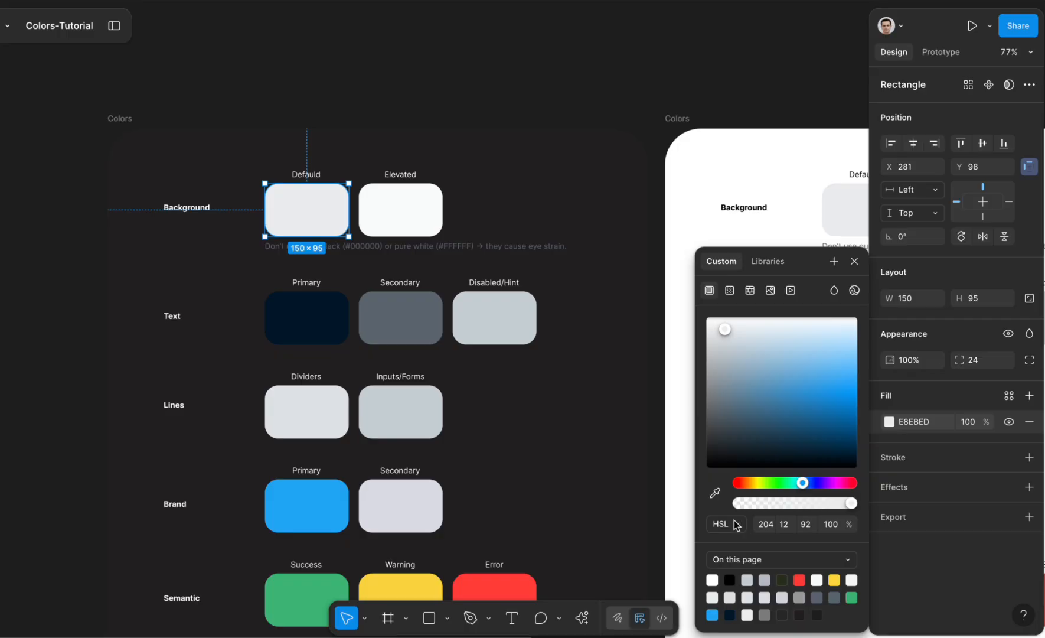
{"action": "left_click", "coordinate": [806, 525]}
{"action": "left_click", "coordinate": [805, 527]}
{"action": "left_click", "coordinate": [806, 527]}
{"action": "key", "text": "BackSpace"}
{"action": "key", "text": "Return"}
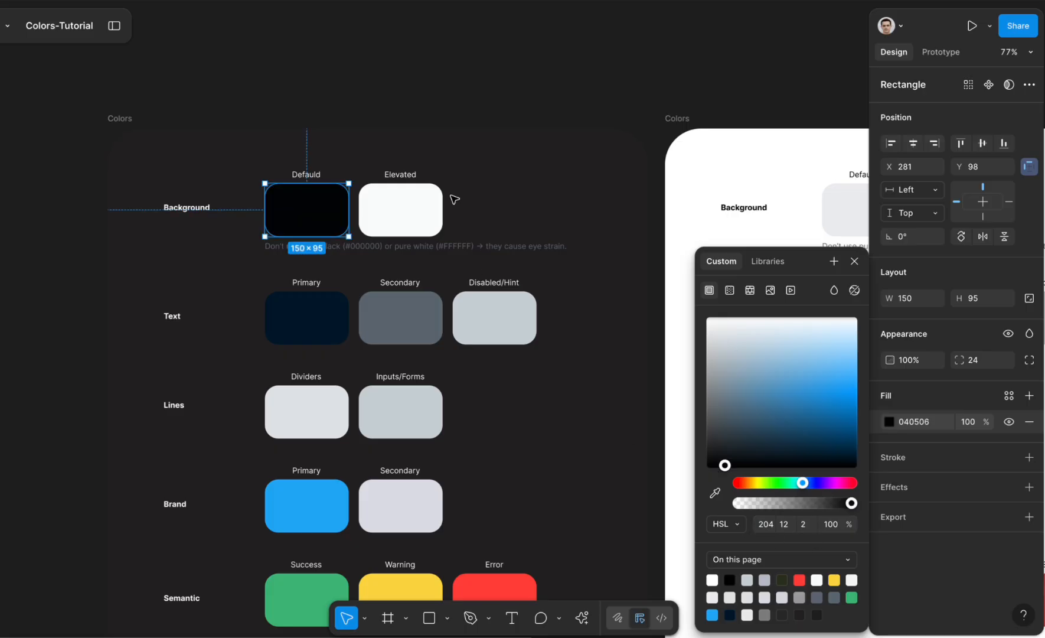
Set the fill lightness of the dark frame's Background Elevated rectangle to 8 in HSL and deselect it
{"action": "left_click", "coordinate": [385, 204]}
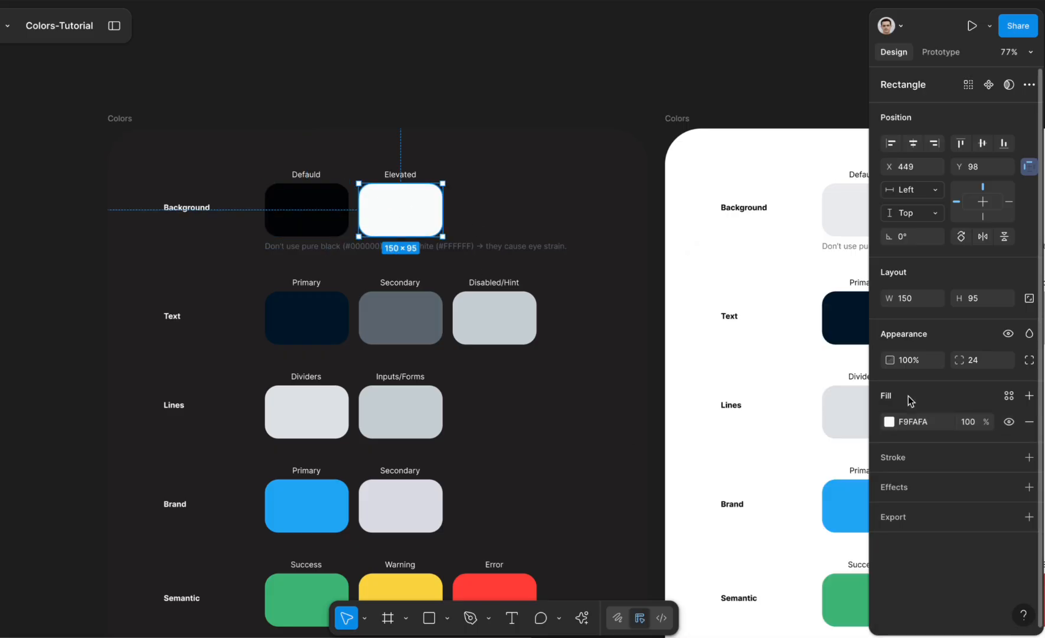
{"action": "left_click", "coordinate": [889, 423]}
{"action": "left_click", "coordinate": [806, 526]}
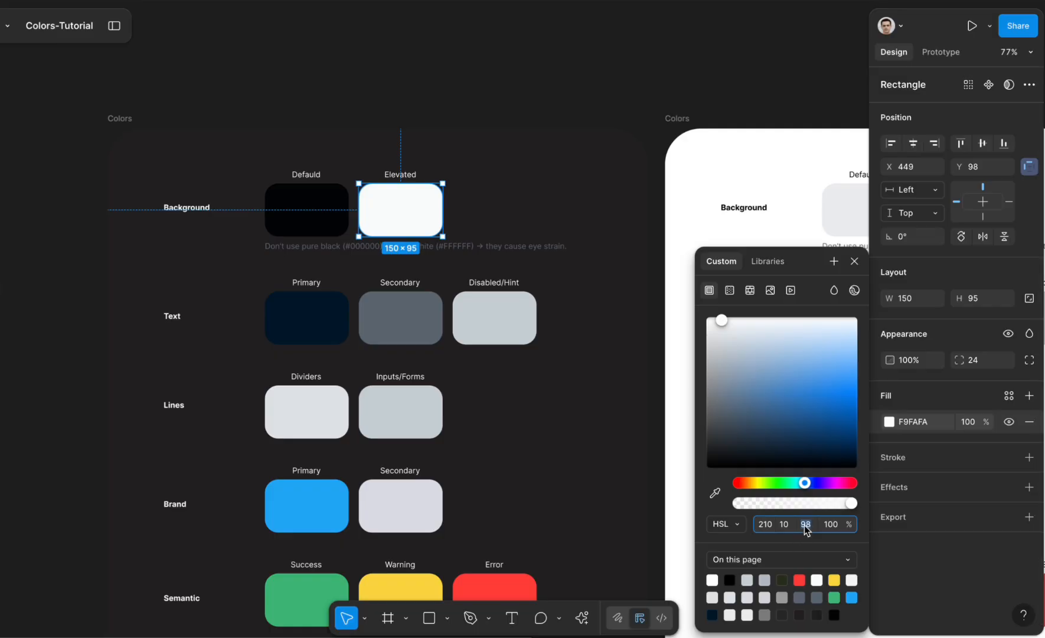
{"action": "left_click", "coordinate": [801, 524]}
{"action": "type", "text": "10"}
{"action": "key", "text": "Return"}
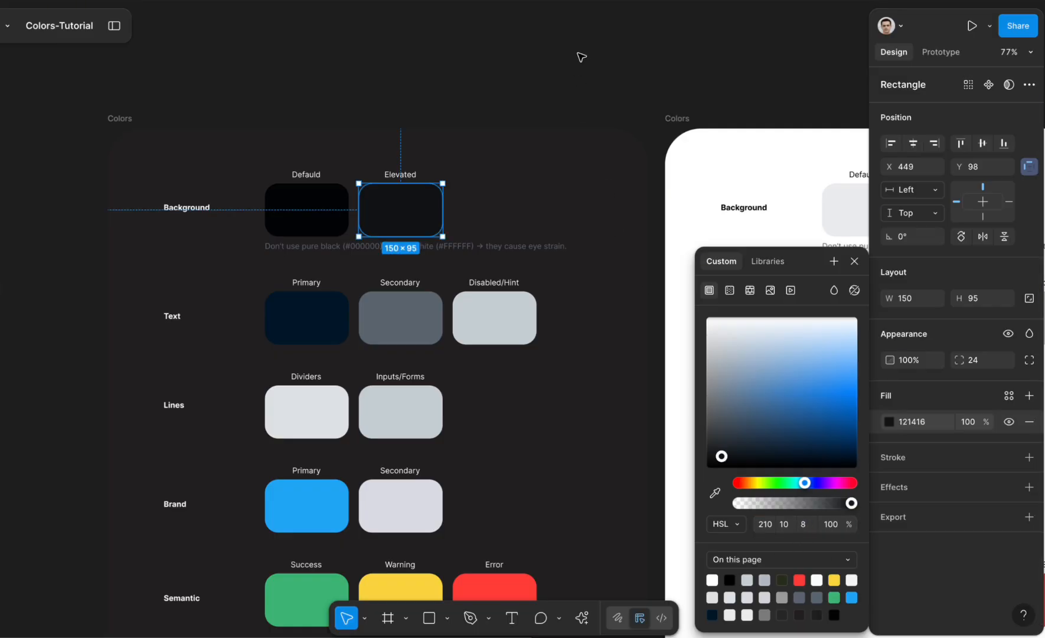
{"action": "left_click", "coordinate": [584, 80]}
Set the fill lightness of the dark frame's Text Primary rectangle to 98 in HSL, keeping its hue and saturation
{"action": "scroll", "coordinate": [585, 79], "scroll_direction": "right", "scroll_amount": 3}
{"action": "scroll", "coordinate": [585, 79], "scroll_direction": "down", "scroll_amount": 2}
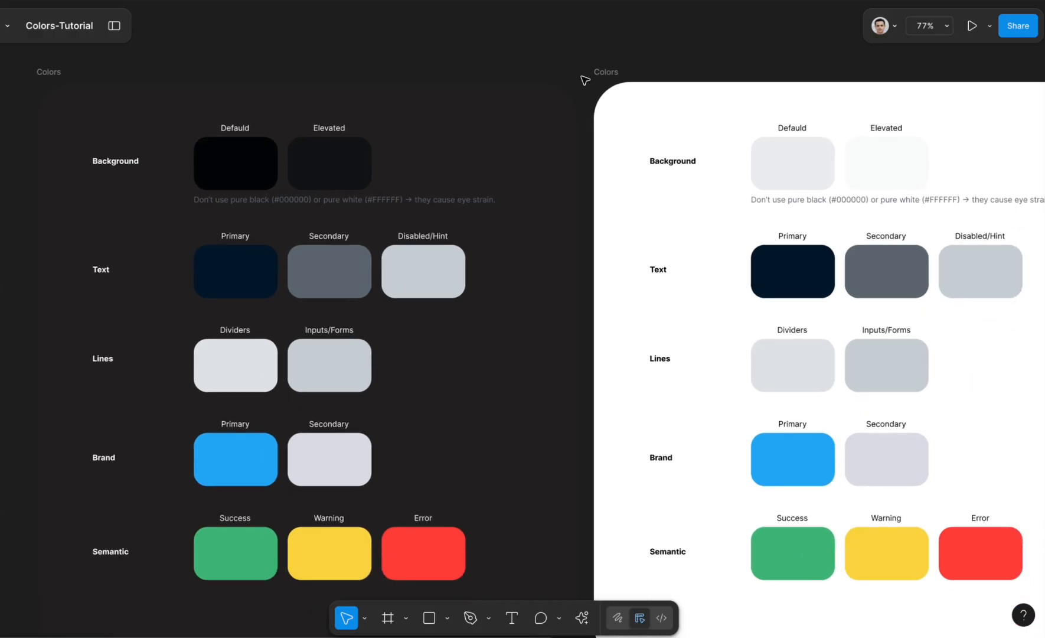
{"action": "scroll", "coordinate": [324, 263], "scroll_direction": "left", "scroll_amount": 2}
{"action": "scroll", "coordinate": [324, 263], "scroll_direction": "up", "scroll_amount": 1}
{"action": "left_click", "coordinate": [324, 263]}
{"action": "left_click", "coordinate": [889, 421]}
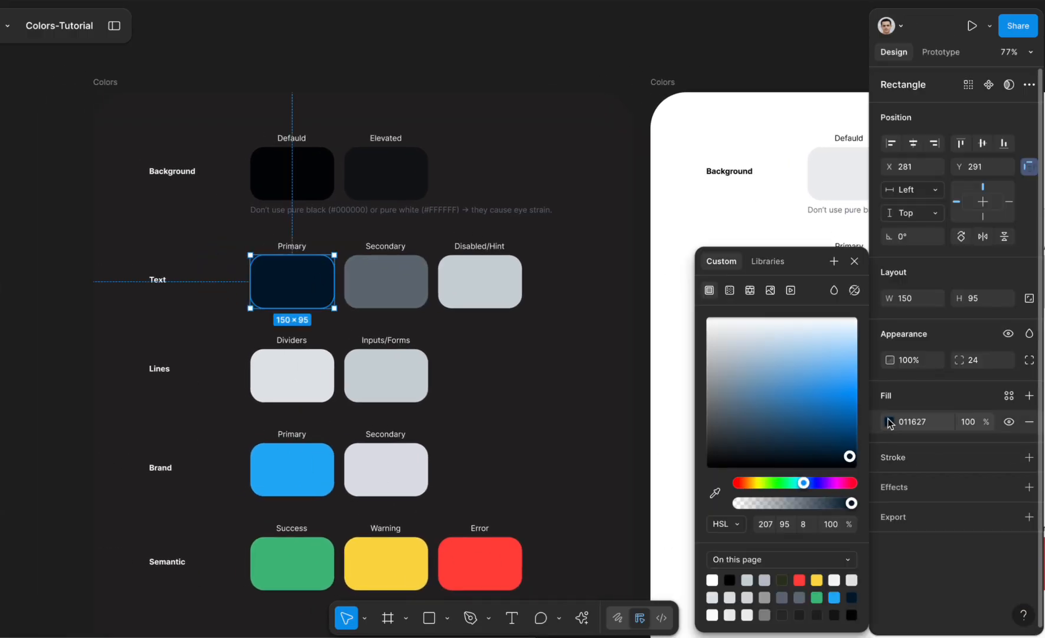
{"action": "left_click", "coordinate": [809, 525]}
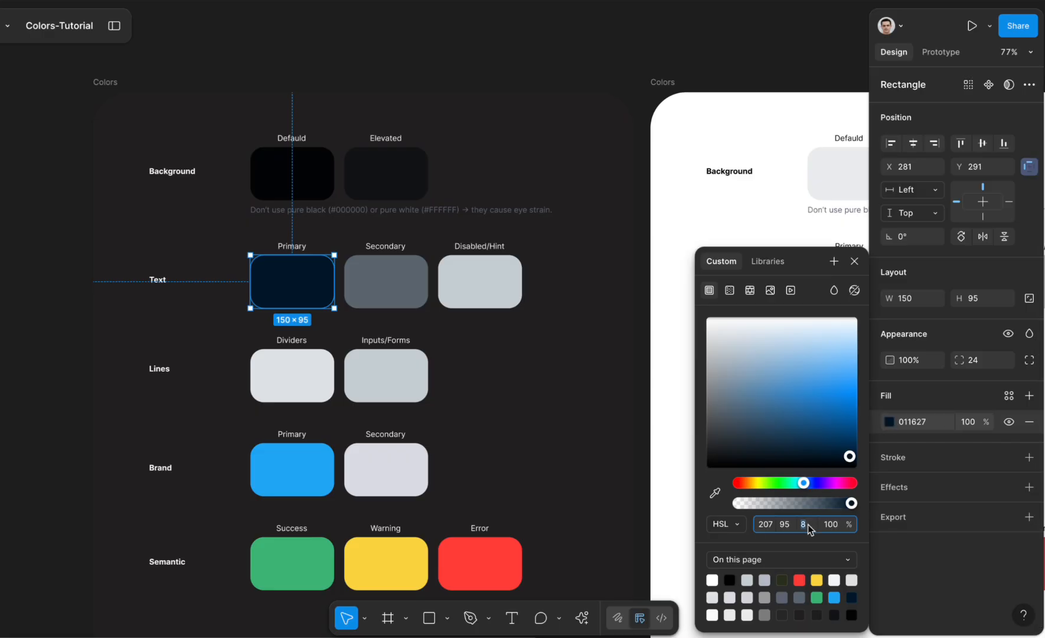
{"action": "type", "text": "98"}
{"action": "key", "text": "Return"}
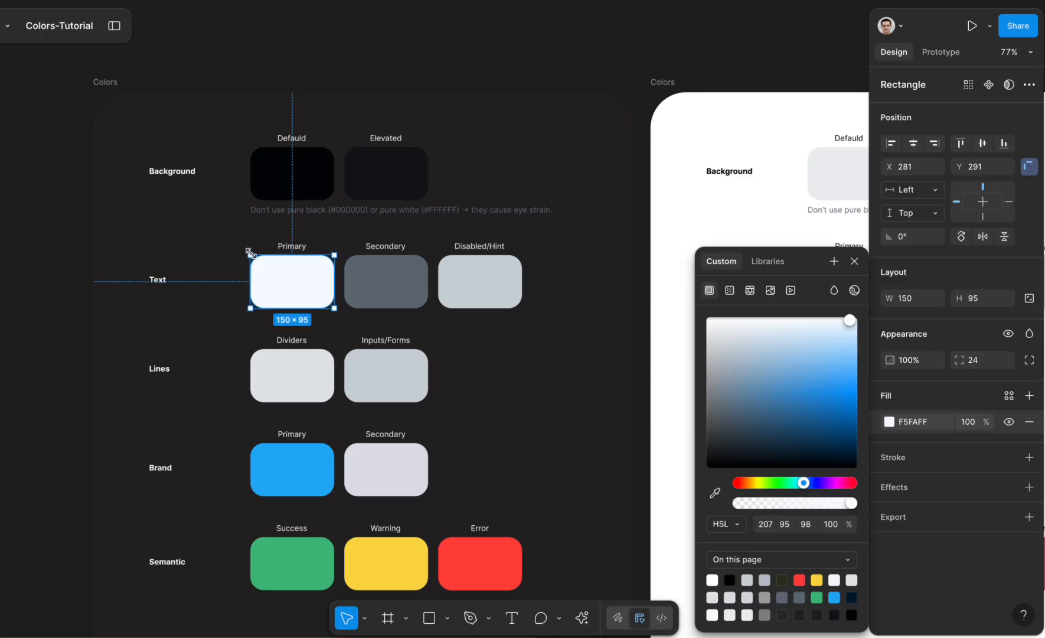
Raise the fill lightness of the dark frame's Text Secondary rectangle to 49 and finally to 59 in HSL
{"action": "left_click", "coordinate": [362, 285]}
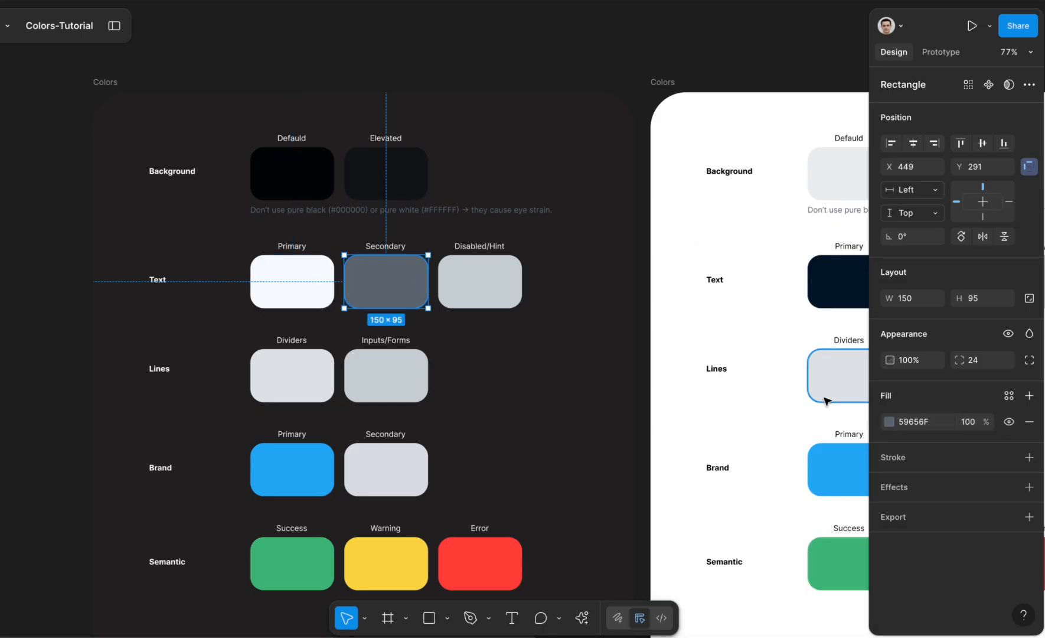
{"action": "left_click", "coordinate": [890, 421]}
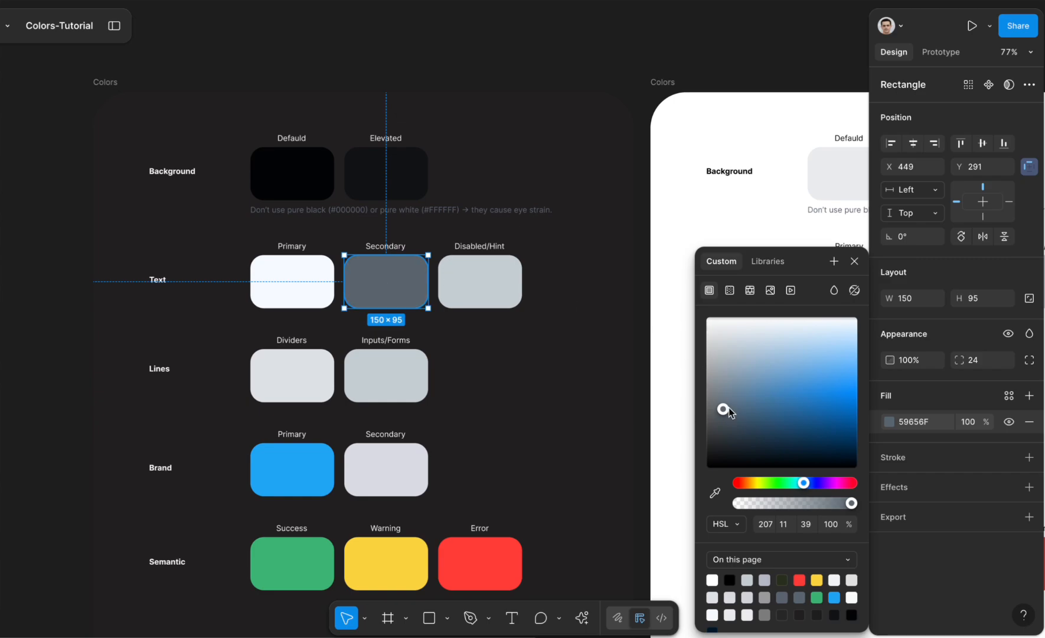
{"action": "left_click", "coordinate": [805, 522]}
{"action": "left_click", "coordinate": [806, 524]}
{"action": "key", "text": "BackSpace"}
{"action": "type", "text": "4"}
{"action": "key", "text": "Return"}
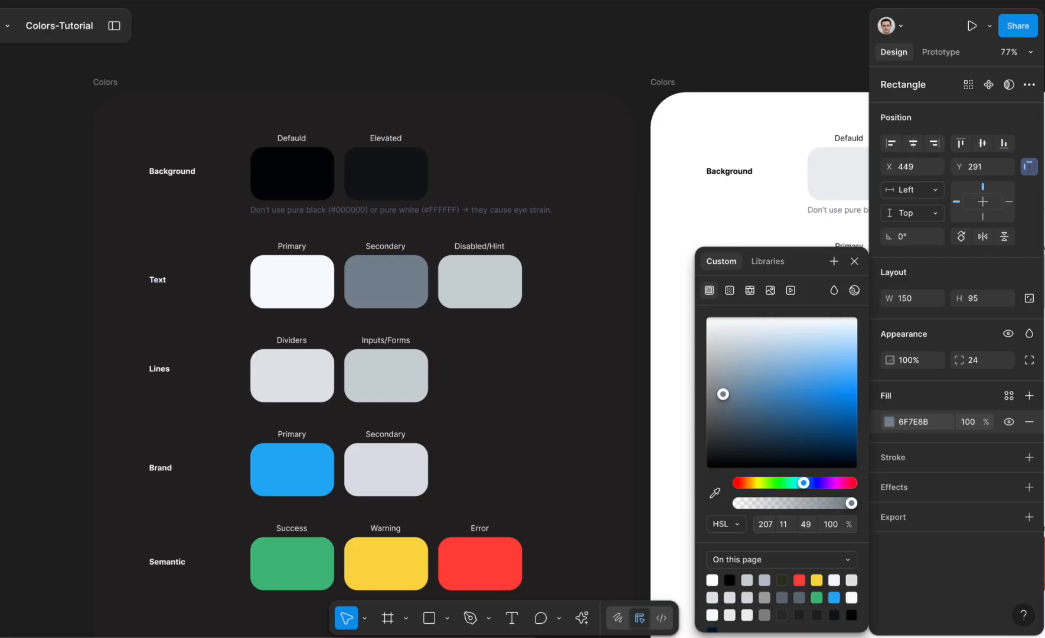
{"action": "left_click", "coordinate": [808, 529]}
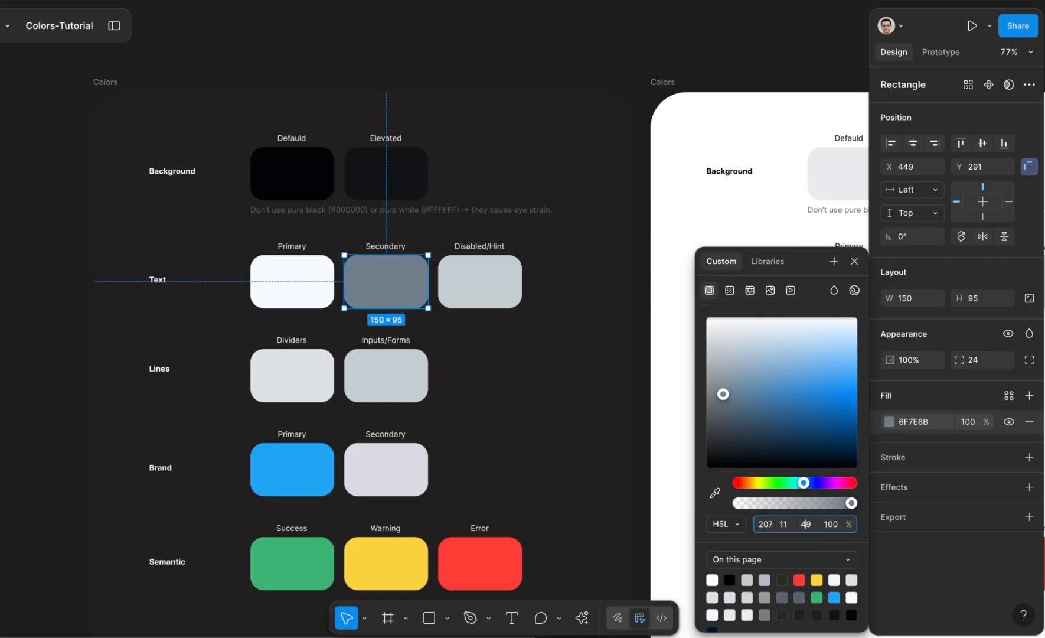
{"action": "type", "text": "59"}
{"action": "key", "text": "Return"}
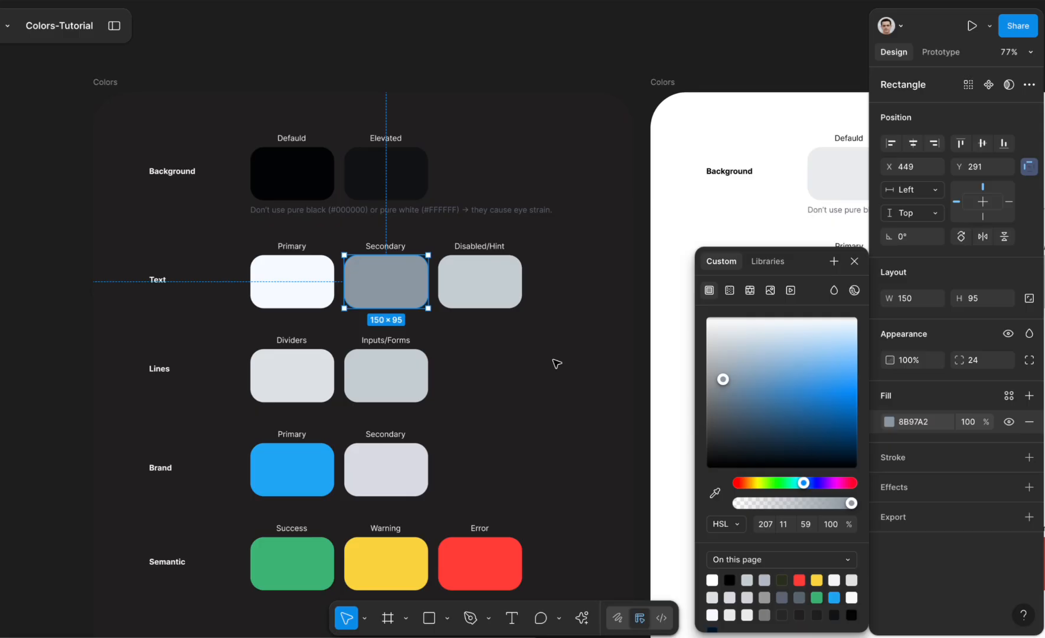
Set the fill lightness of the dark frame's Text Disabled/Hint rectangle to 40 in HSL
{"action": "left_click", "coordinate": [512, 290]}
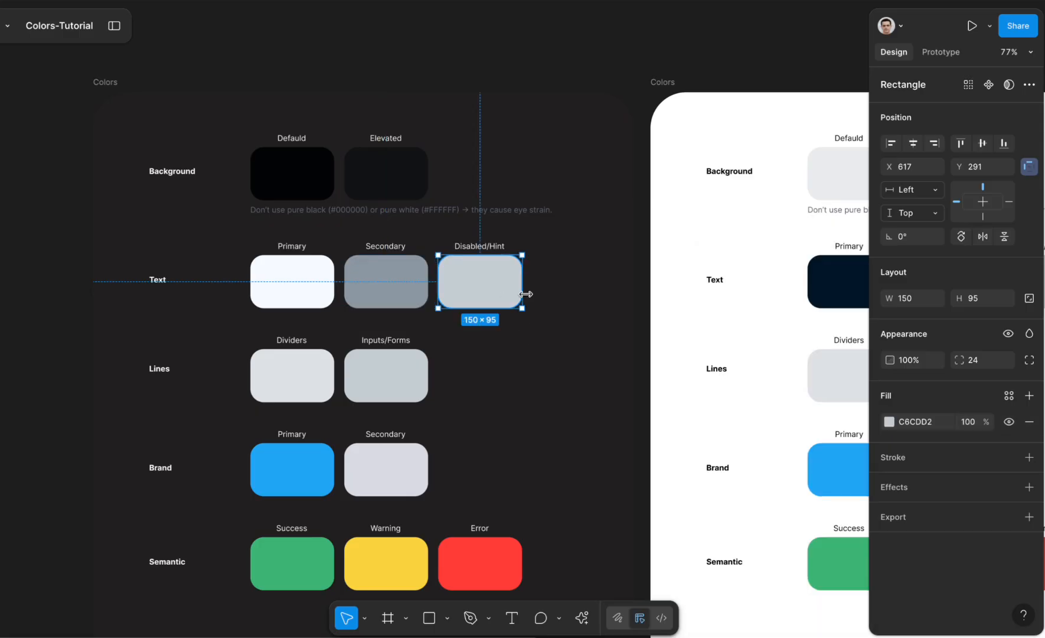
{"action": "left_click", "coordinate": [889, 422]}
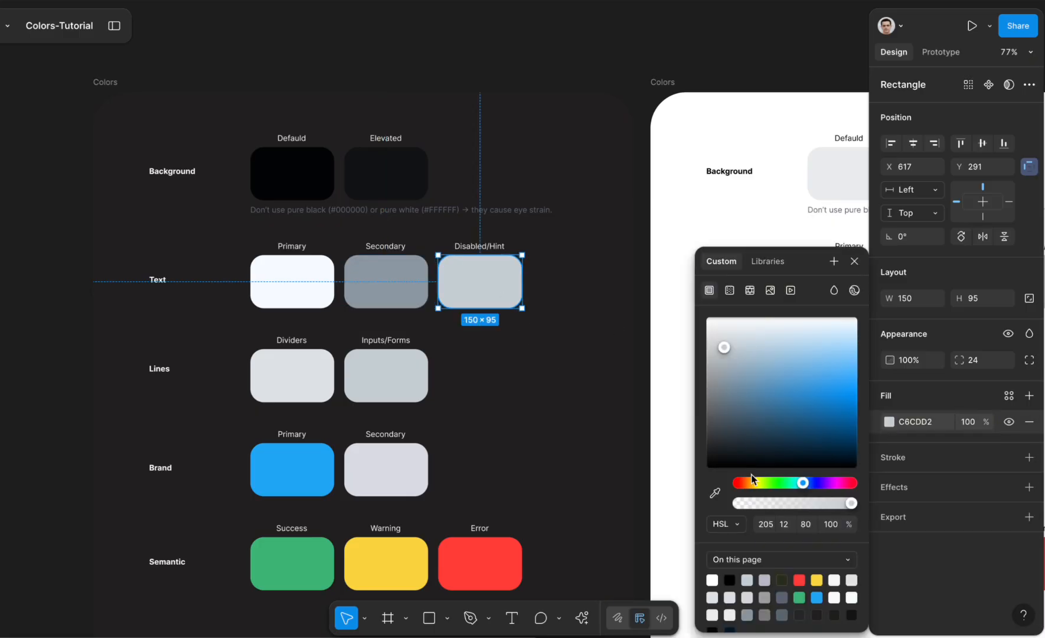
{"action": "left_click", "coordinate": [805, 525]}
{"action": "key", "text": "BackSpace"}
{"action": "type", "text": "4"}
{"action": "key", "text": "Return"}
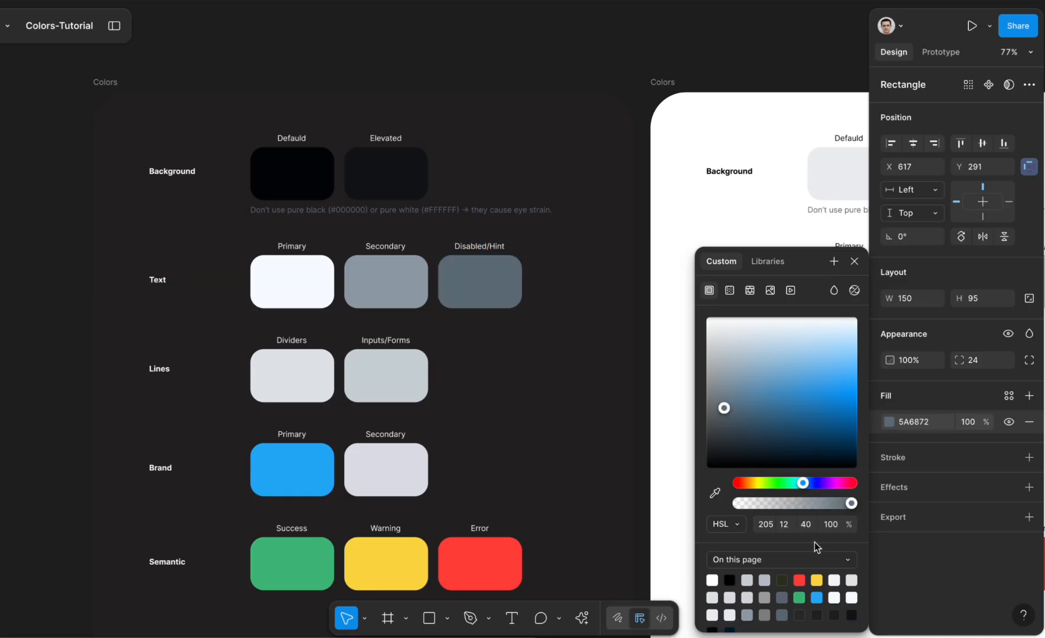
Try a fill lightness of 20 on the dark frame's Disabled/Hint rectangle and undo it
{"action": "left_click", "coordinate": [806, 524]}
{"action": "key", "text": "BackSpace"}
{"action": "type", "text": "2"}
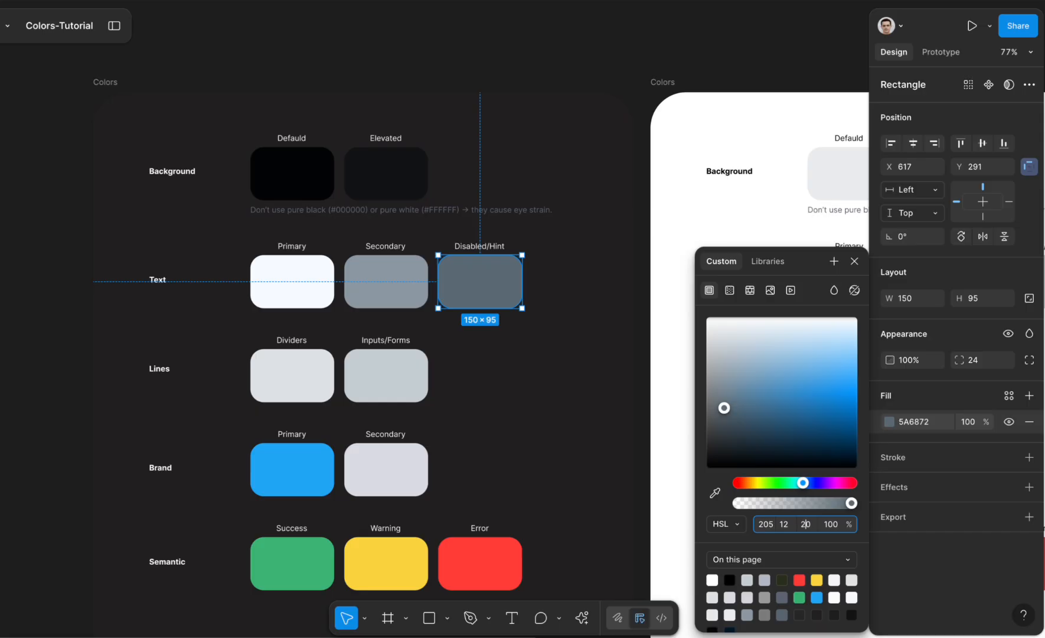
{"action": "key", "text": "Return"}
{"action": "key", "text": "ctrl+z"}
Set the fill lightness of the dark frame's Disabled/Hint rectangle to 30 in HSL
{"action": "left_click", "coordinate": [814, 526]}
{"action": "type", "text": "30"}
{"action": "key", "text": "Return"}
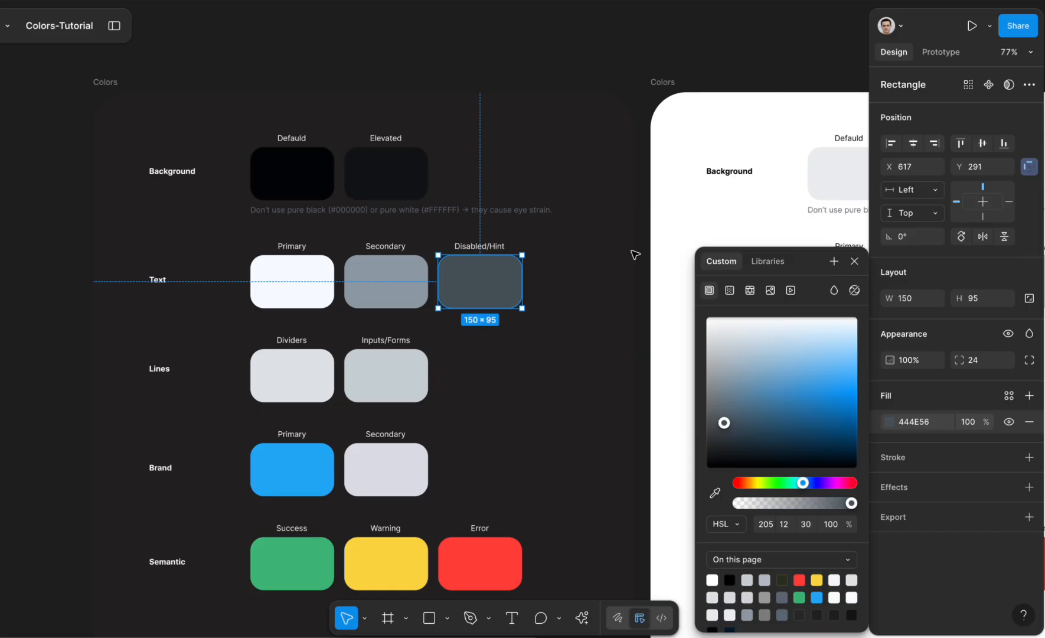
Lower the fill lightness of the dark frame's Lines Dividers rectangle to 28 and finally to 18 in HSL
{"action": "left_click", "coordinate": [311, 376]}
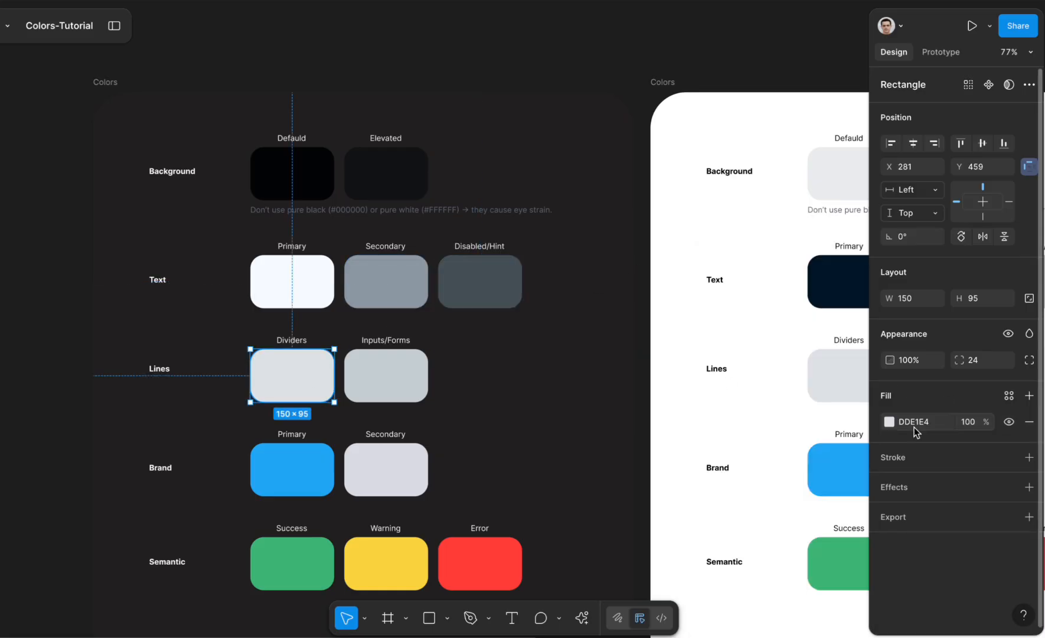
{"action": "left_click", "coordinate": [889, 421]}
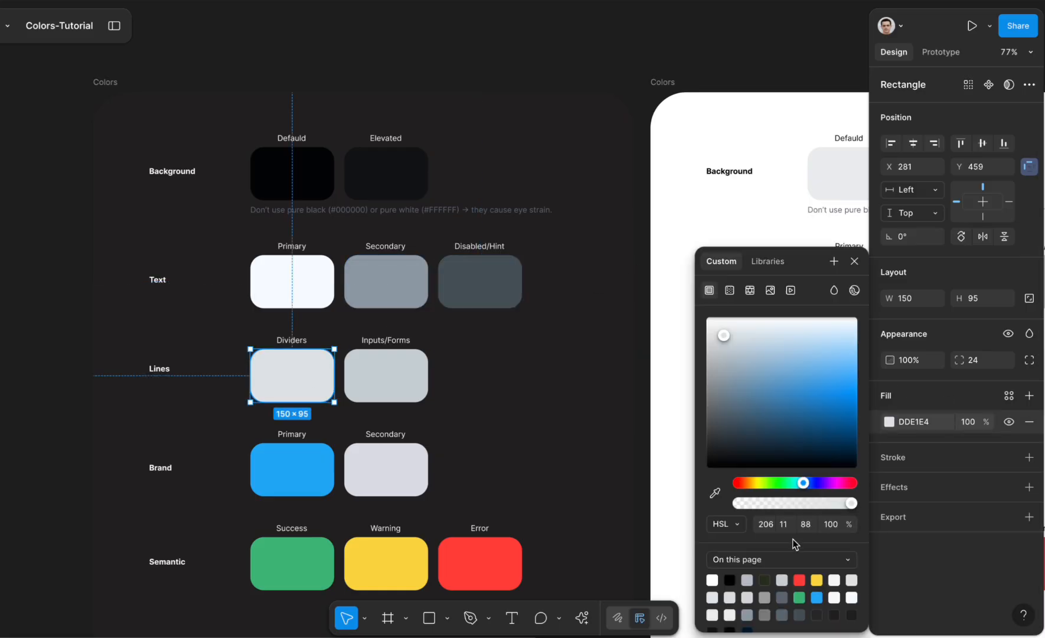
{"action": "left_click", "coordinate": [806, 525]}
{"action": "type", "text": "28"}
{"action": "key", "text": "Return"}
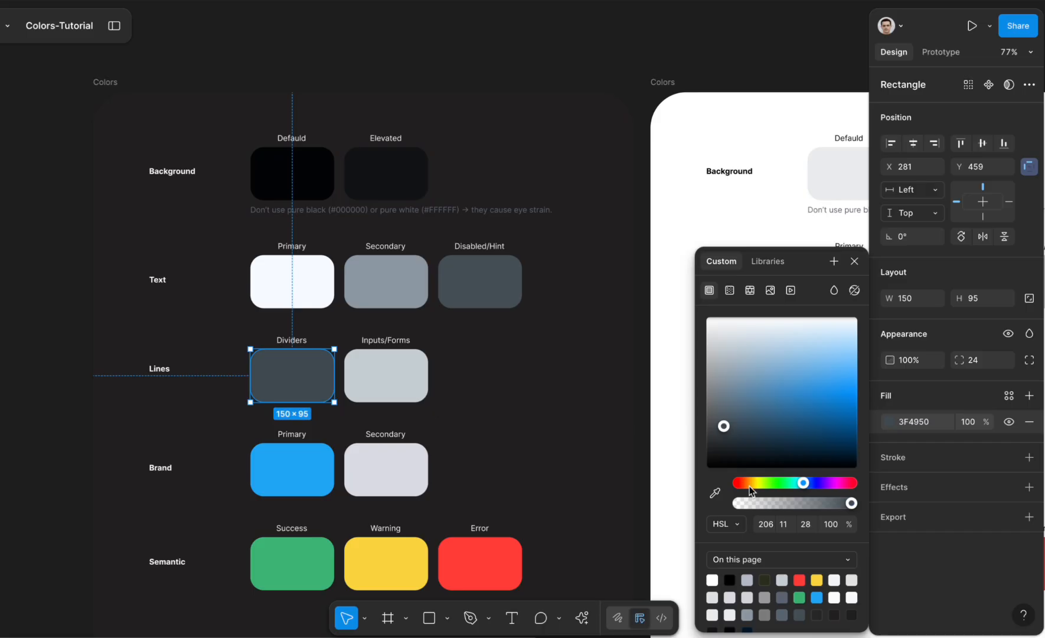
{"action": "left_click", "coordinate": [805, 524]}
{"action": "type", "text": "18"}
{"action": "key", "text": "Return"}
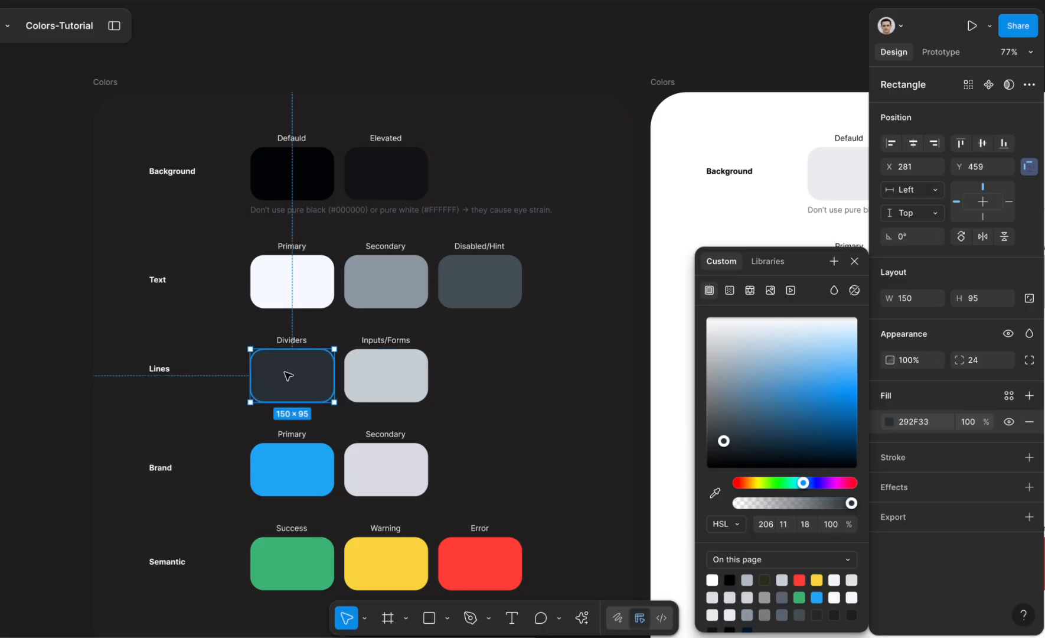
Move the Dividers rectangle over the Background Elevated swatch to compare their contrast, and undo the move
{"action": "left_click_drag", "start_coordinate": [285, 370], "coordinate": [437, 173]}
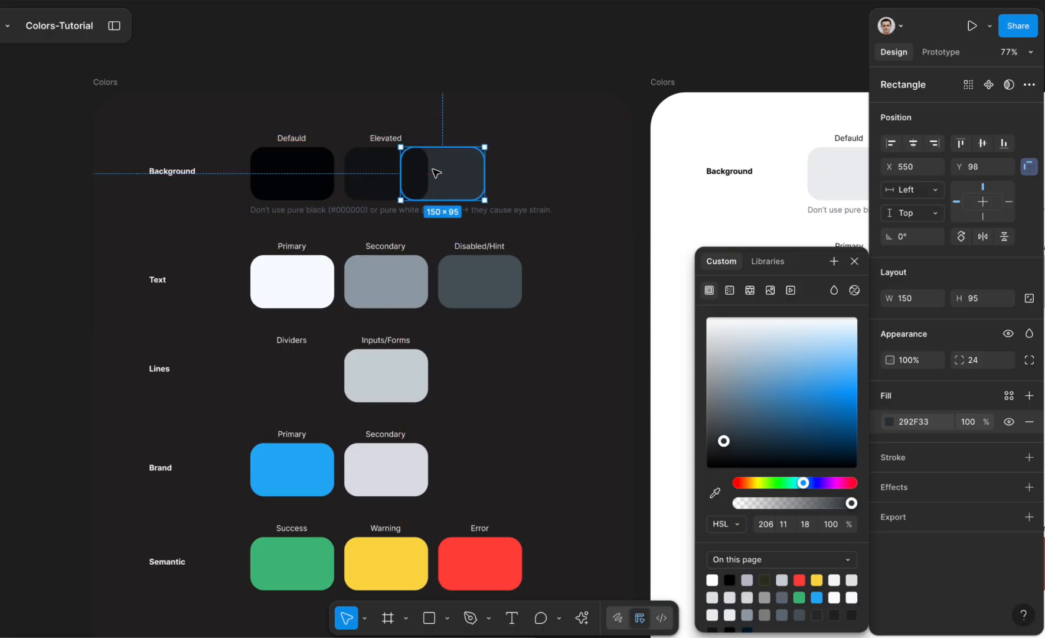
{"action": "key", "text": "ctrl+z"}
Set the fill lightness of the dark frame's Lines Inputs/Forms rectangle to 40 in HSL, keeping its hue and saturation
{"action": "left_click", "coordinate": [398, 392]}
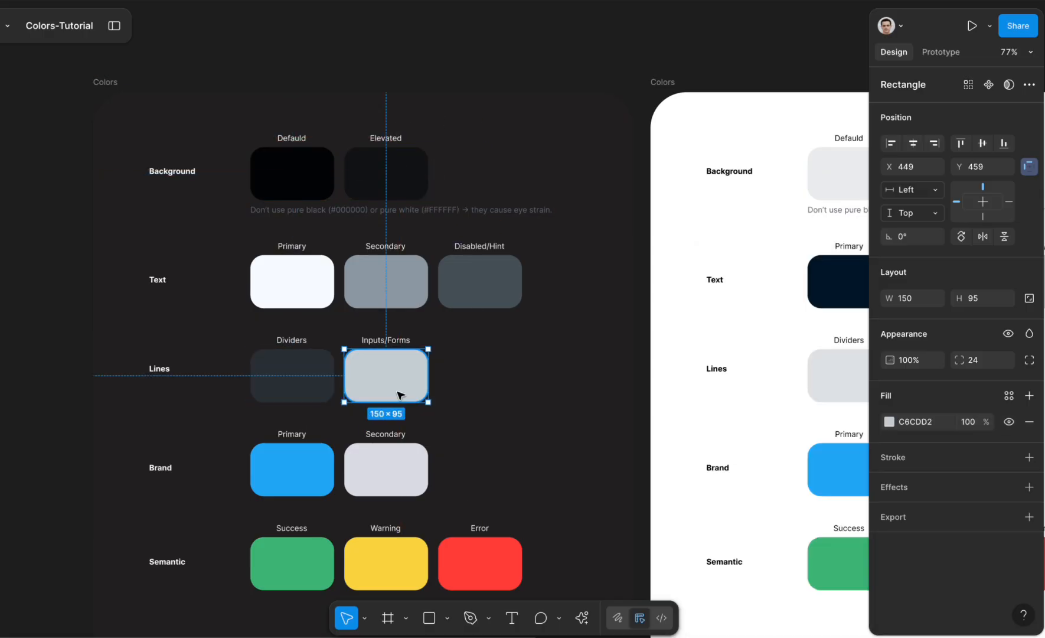
{"action": "left_click", "coordinate": [888, 422]}
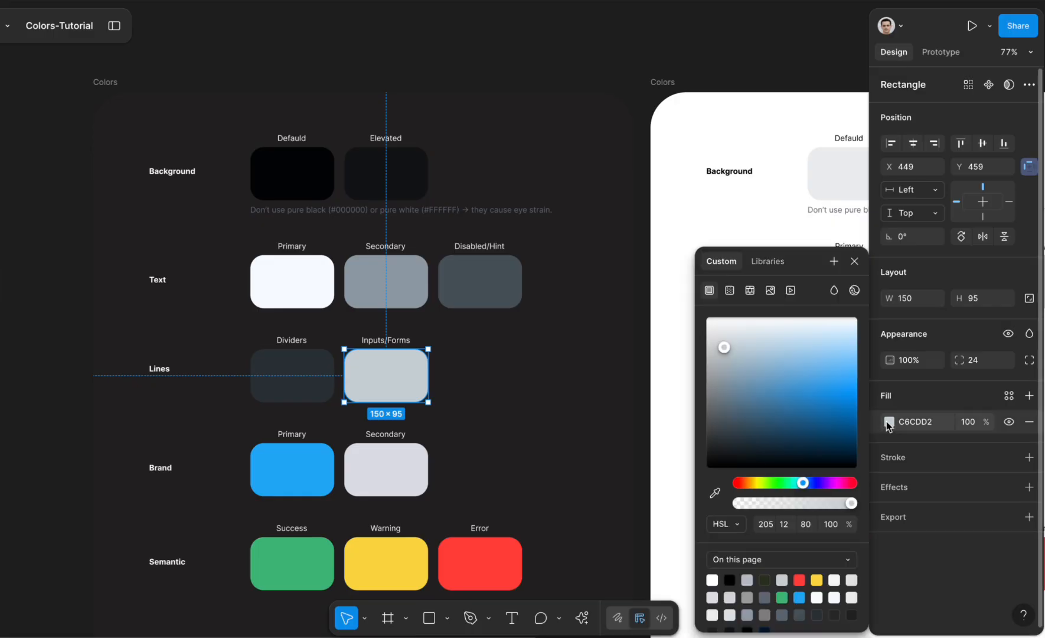
{"action": "left_click", "coordinate": [806, 523]}
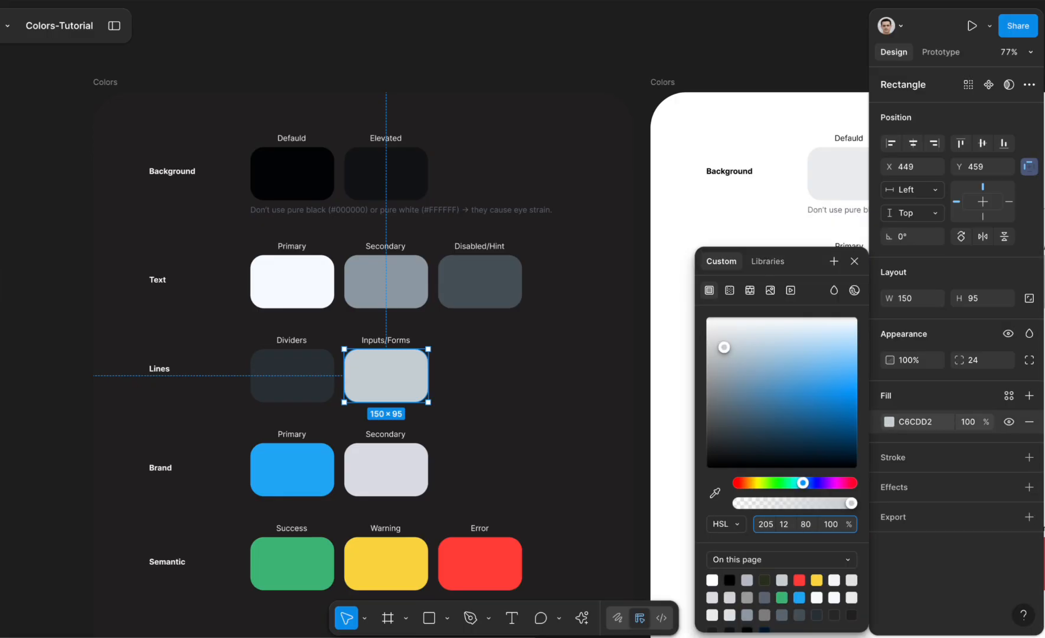
{"action": "type", "text": "60"}
{"action": "key", "text": "Return"}
{"action": "left_click", "coordinate": [805, 525]}
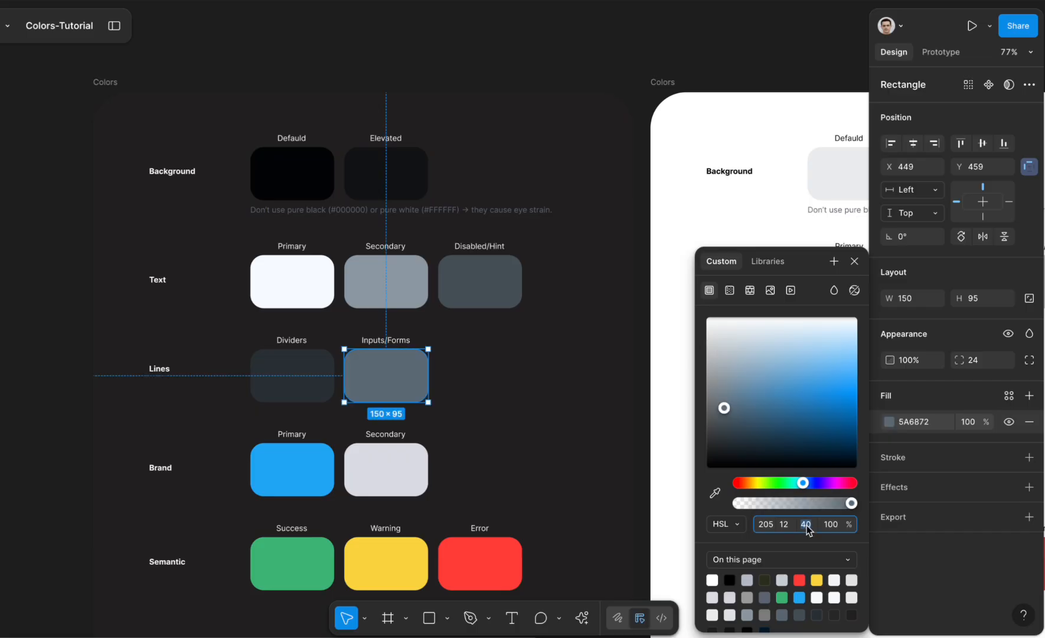
{"action": "type", "text": "4"}
{"action": "key", "text": "BackSpace"}
{"action": "key", "text": "Return"}
Examine the Brand Secondary fill in both Colors frames and compare it with the light frame's Disabled/Hint and Lines swatches
{"action": "left_click", "coordinate": [411, 467]}
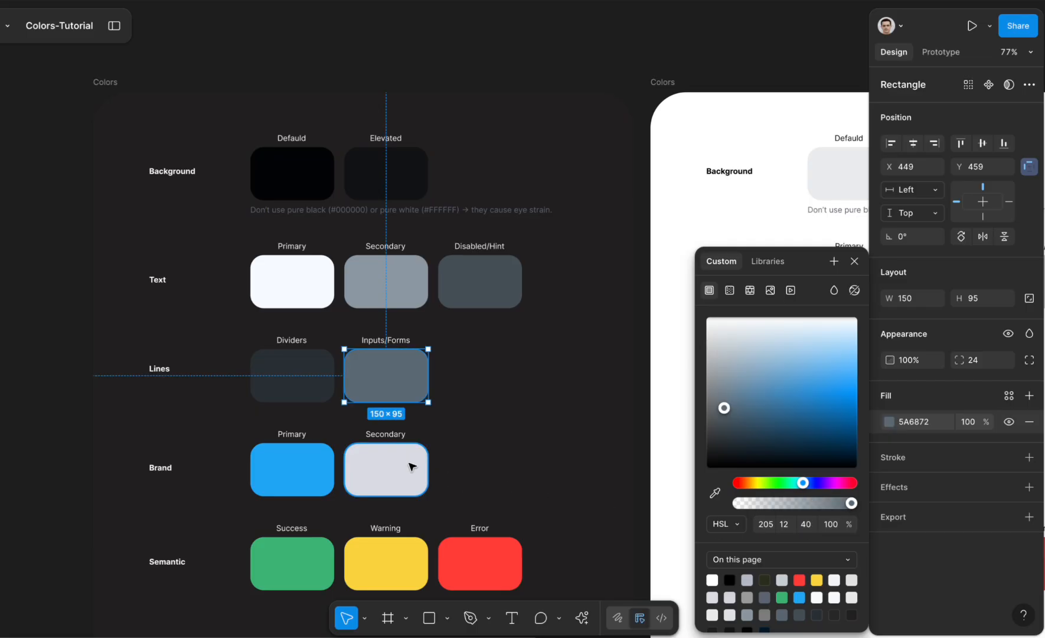
{"action": "scroll", "coordinate": [412, 467], "scroll_direction": "right", "scroll_amount": 5}
{"action": "scroll", "coordinate": [412, 467], "scroll_direction": "down", "scroll_amount": 1}
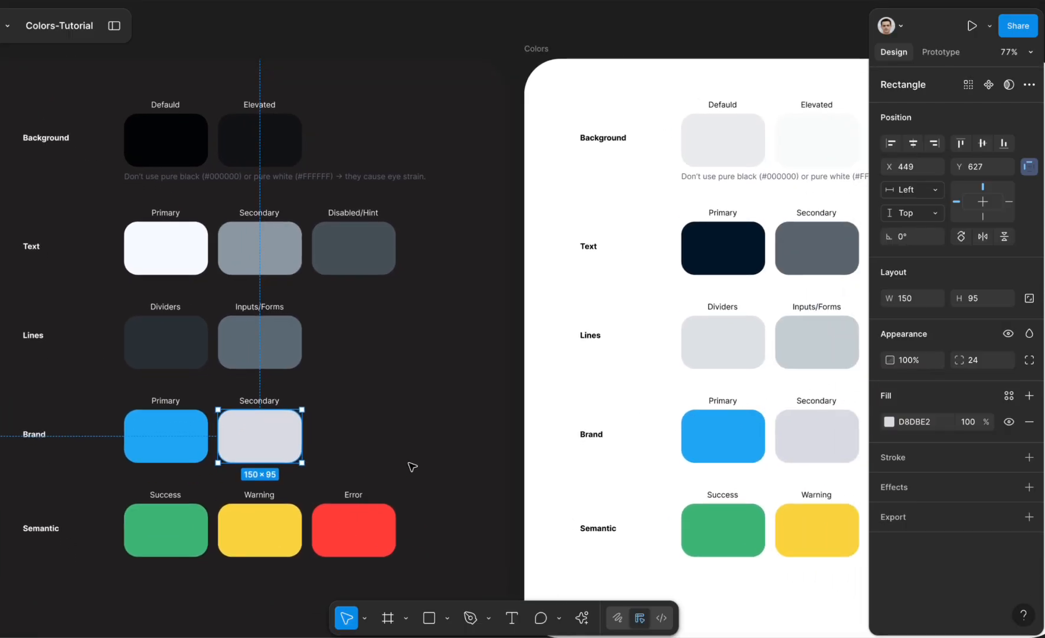
{"action": "scroll", "coordinate": [791, 422], "scroll_direction": "right", "scroll_amount": 4}
{"action": "scroll", "coordinate": [790, 422], "scroll_direction": "up", "scroll_amount": 2}
{"action": "left_click", "coordinate": [735, 469]}
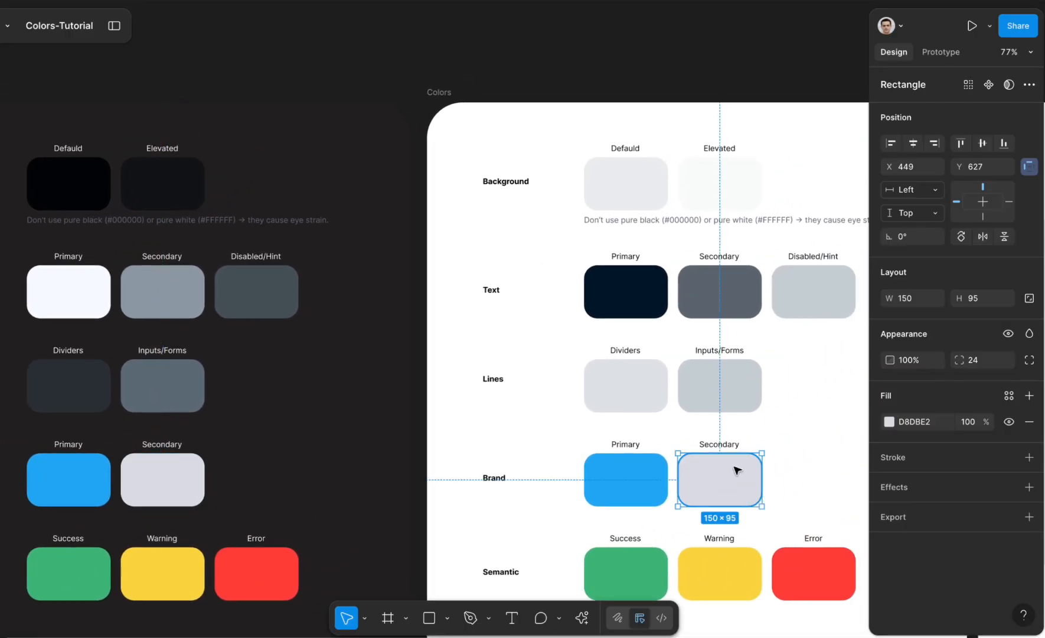
{"action": "left_click", "coordinate": [797, 302]}
{"action": "left_click", "coordinate": [728, 402]}
{"action": "left_click", "coordinate": [721, 464]}
{"action": "left_click", "coordinate": [686, 402]}
{"action": "left_click", "coordinate": [726, 466]}
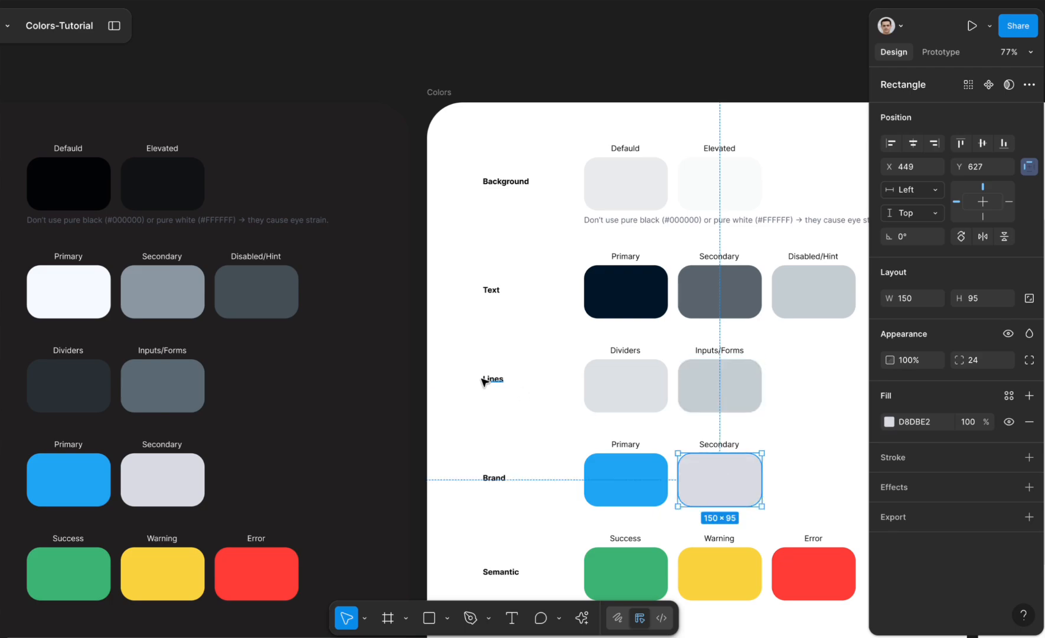
{"action": "left_click", "coordinate": [421, 375]}
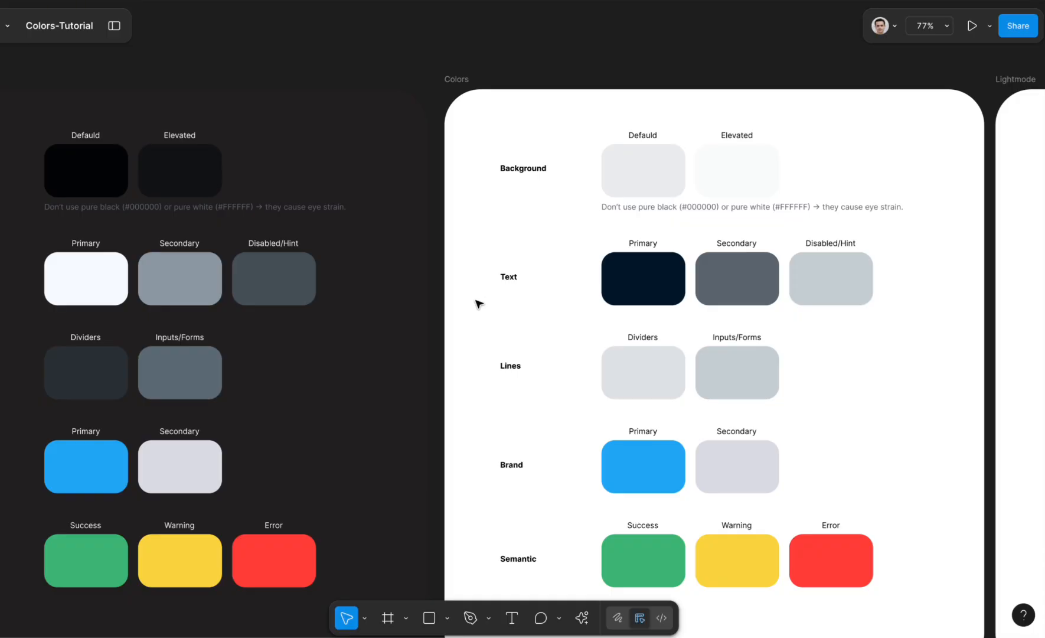
Set the fill lightness of the dark frame's Brand Secondary rectangle to 47 in HSL, keeping its hue and saturation
{"action": "scroll", "coordinate": [373, 334], "scroll_direction": "left", "scroll_amount": 5}
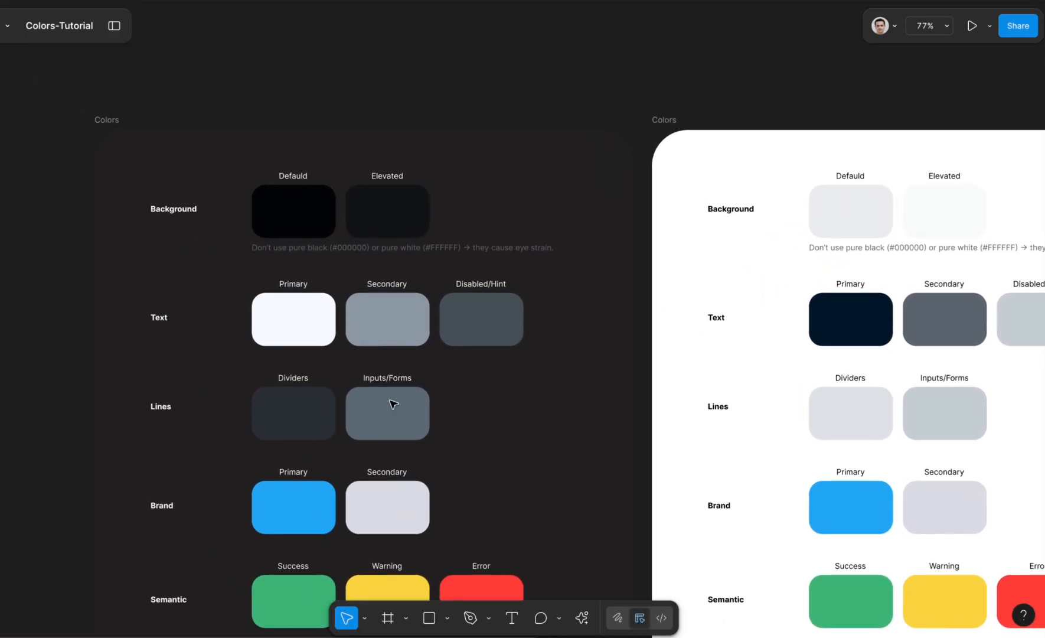
{"action": "left_click", "coordinate": [393, 487]}
{"action": "key", "text": "ctrl+backslash"}
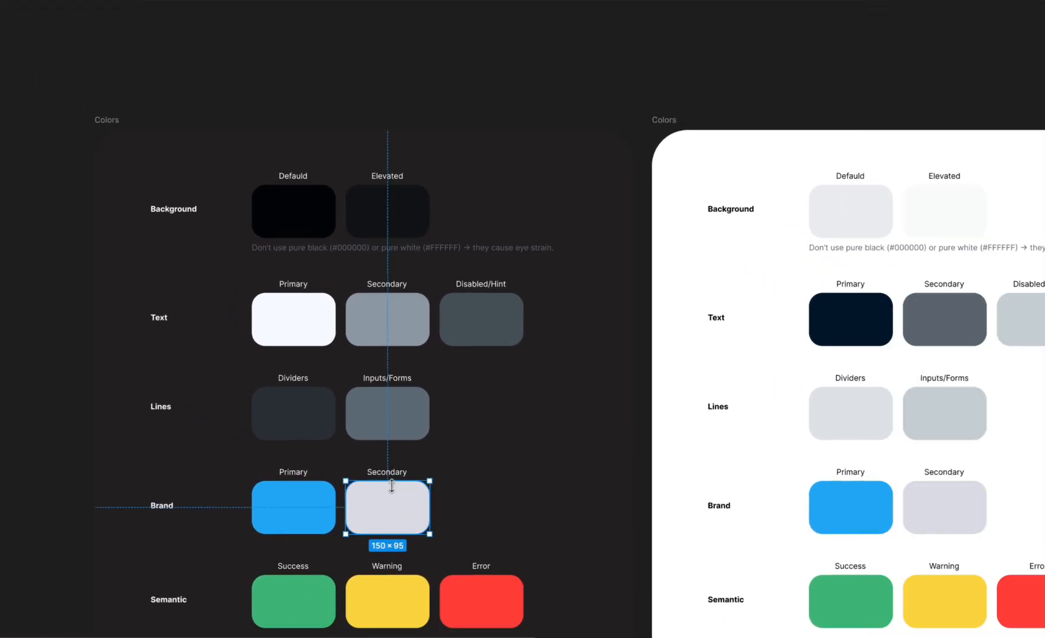
{"action": "key", "text": "ctrl+backslash"}
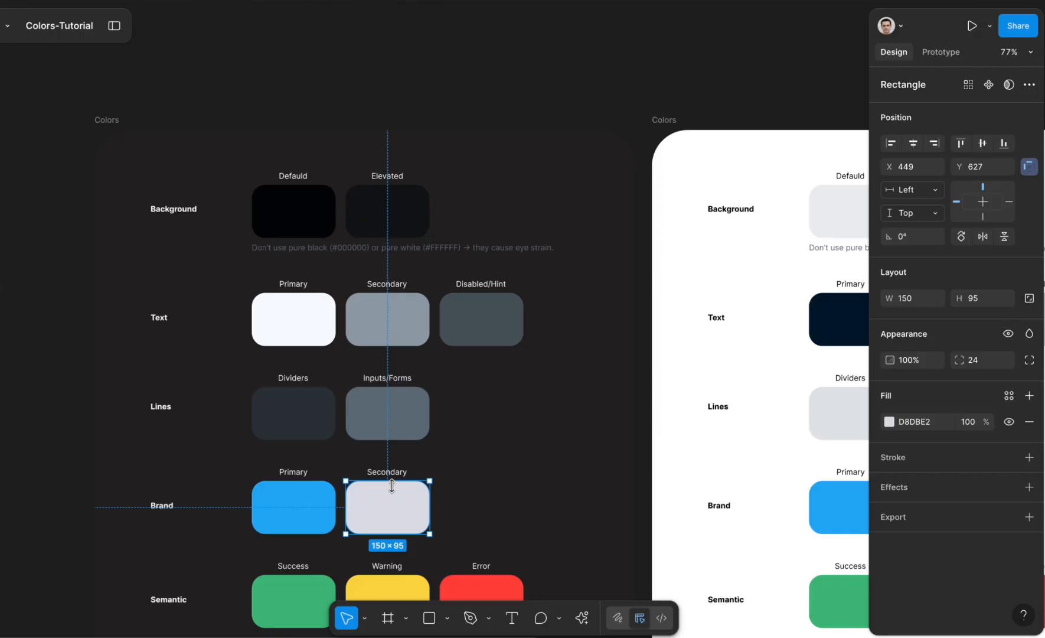
{"action": "scroll", "coordinate": [391, 486], "scroll_direction": "down", "scroll_amount": 2}
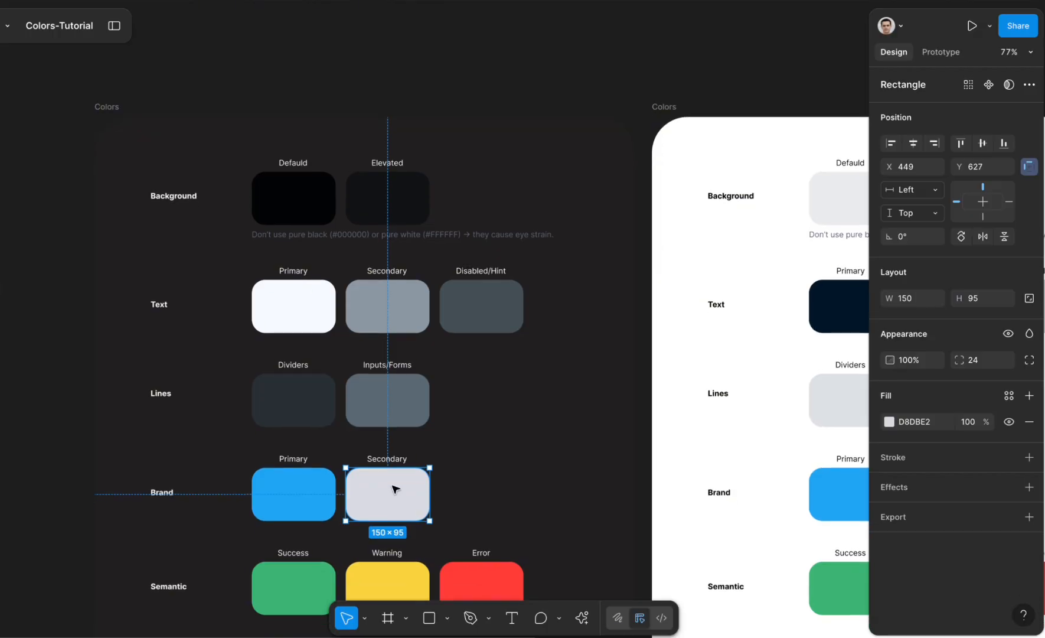
{"action": "left_click", "coordinate": [889, 423]}
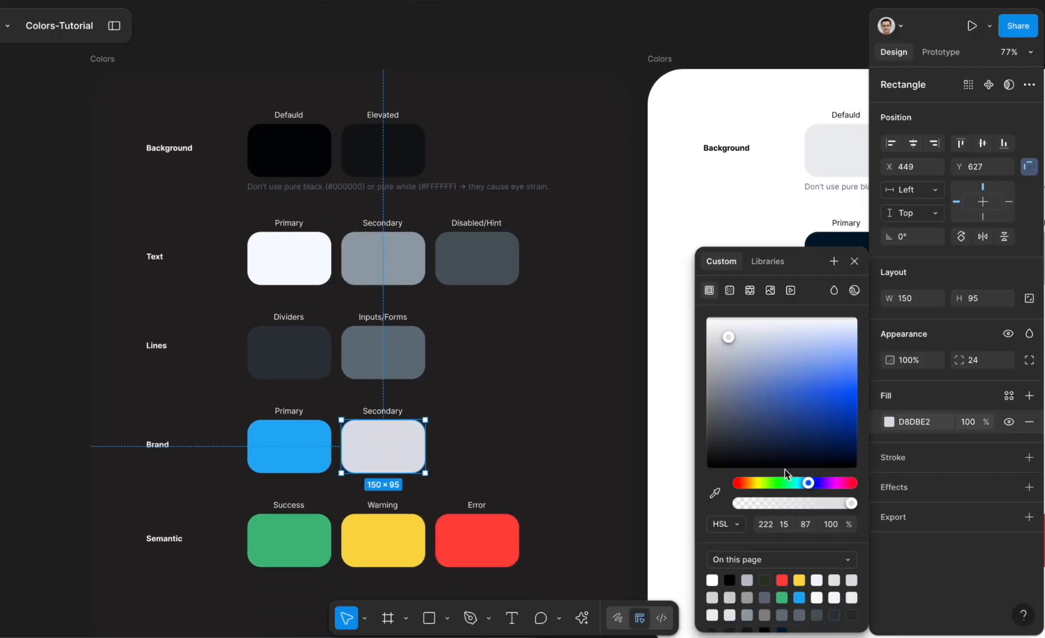
{"action": "left_click", "coordinate": [805, 525]}
{"action": "left_click", "coordinate": [805, 525]}
{"action": "key", "text": "BackSpace"}
{"action": "type", "text": "4"}
{"action": "key", "text": "Return"}
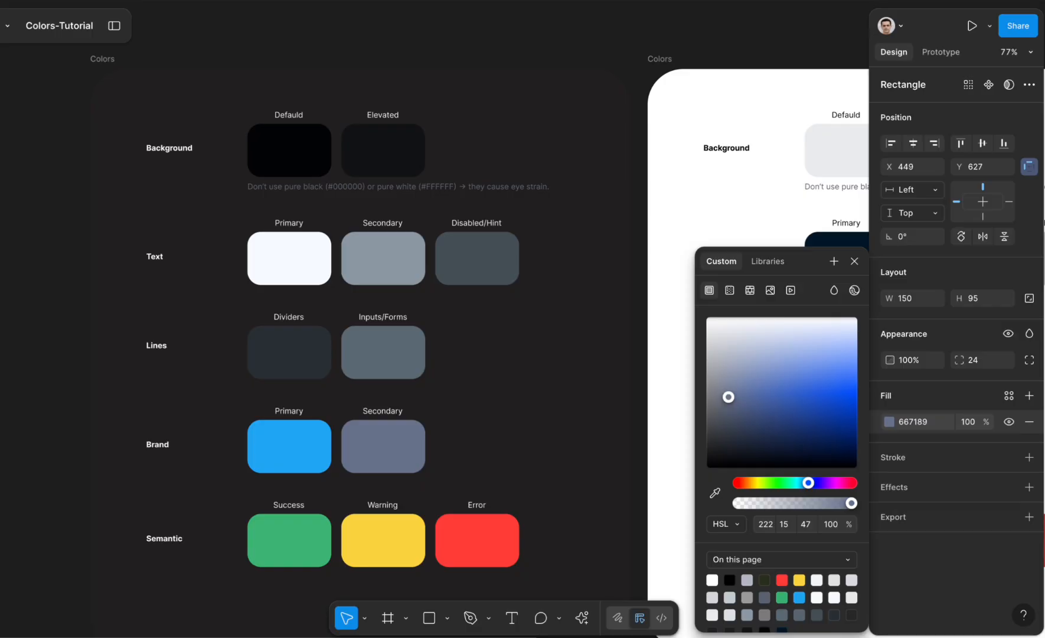
Lower the fill lightness of the dark frame's Brand Secondary rectangle further to 37 in HSL
{"action": "left_click", "coordinate": [806, 524]}
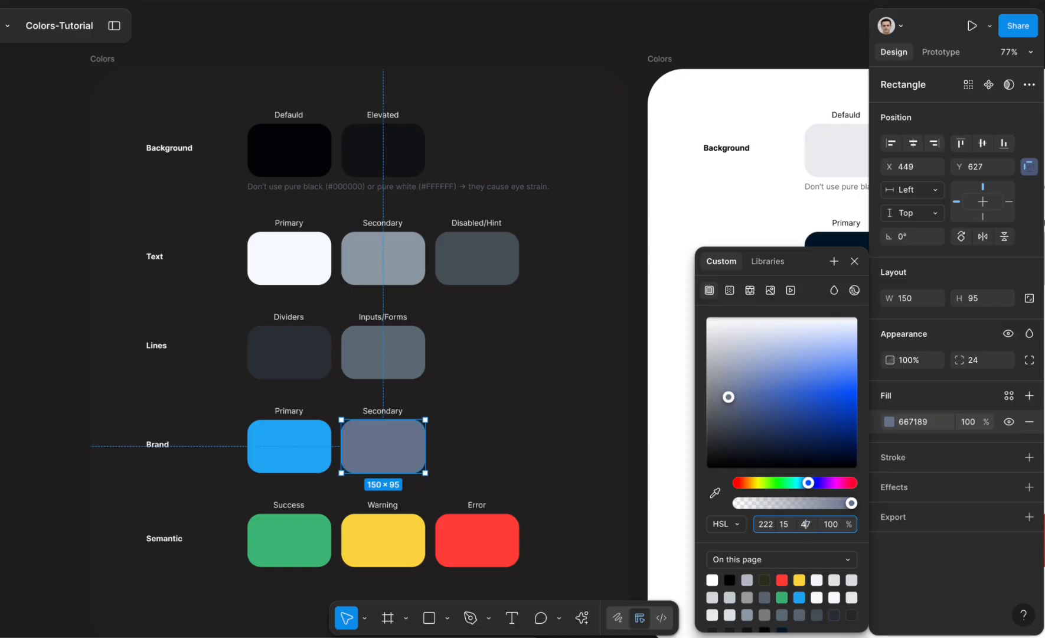
{"action": "key", "text": "BackSpace"}
{"action": "type", "text": "3"}
{"action": "key", "text": "Return"}
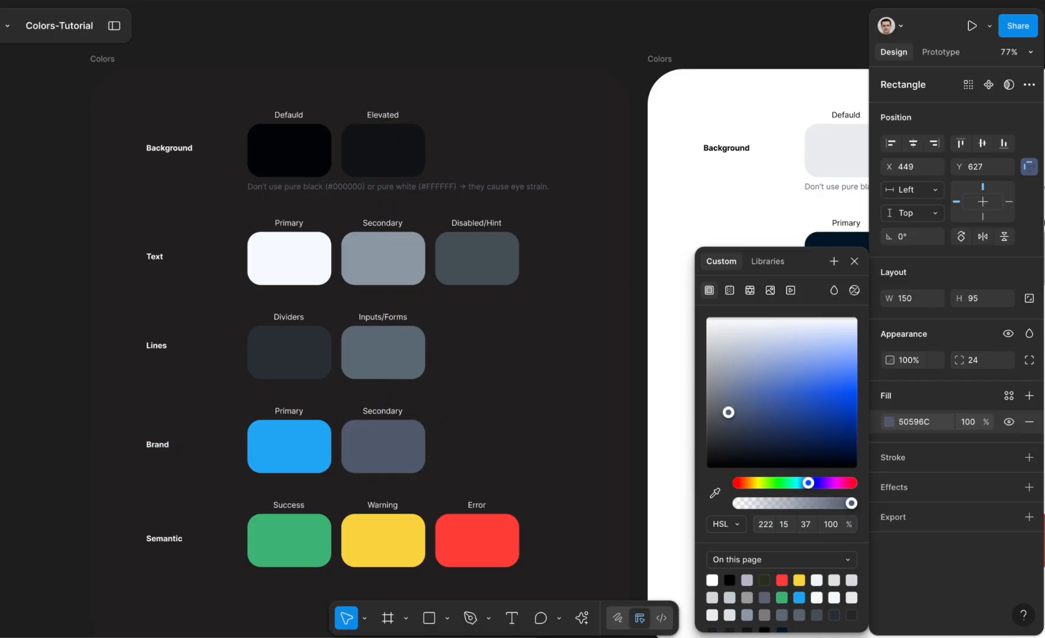
Try a fill lightness of 47 on the dark frame's Brand Secondary rectangle, then undo that change
{"action": "left_click", "coordinate": [806, 524]}
{"action": "key", "text": "BackSpace"}
{"action": "type", "text": "4"}
{"action": "key", "text": "Return"}
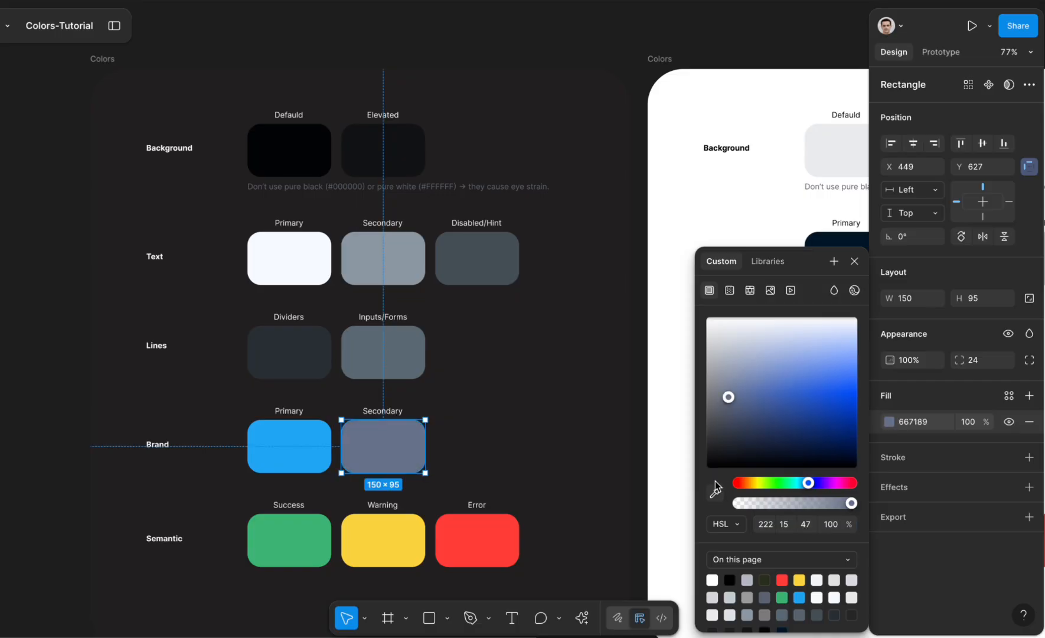
{"action": "left_click", "coordinate": [44, 414]}
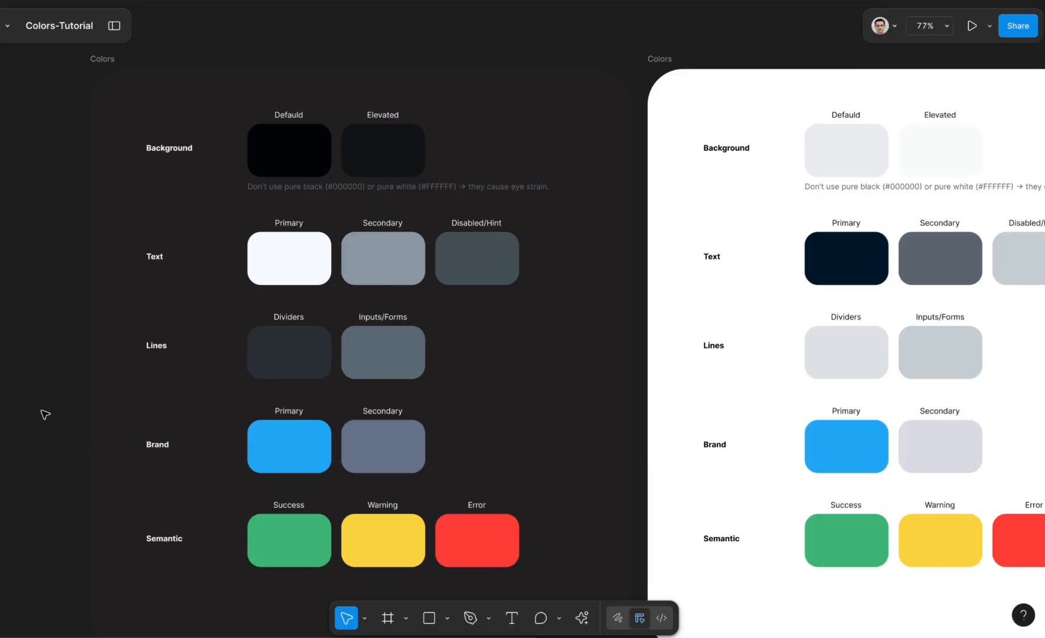
{"action": "key", "text": "ctrl+z"}
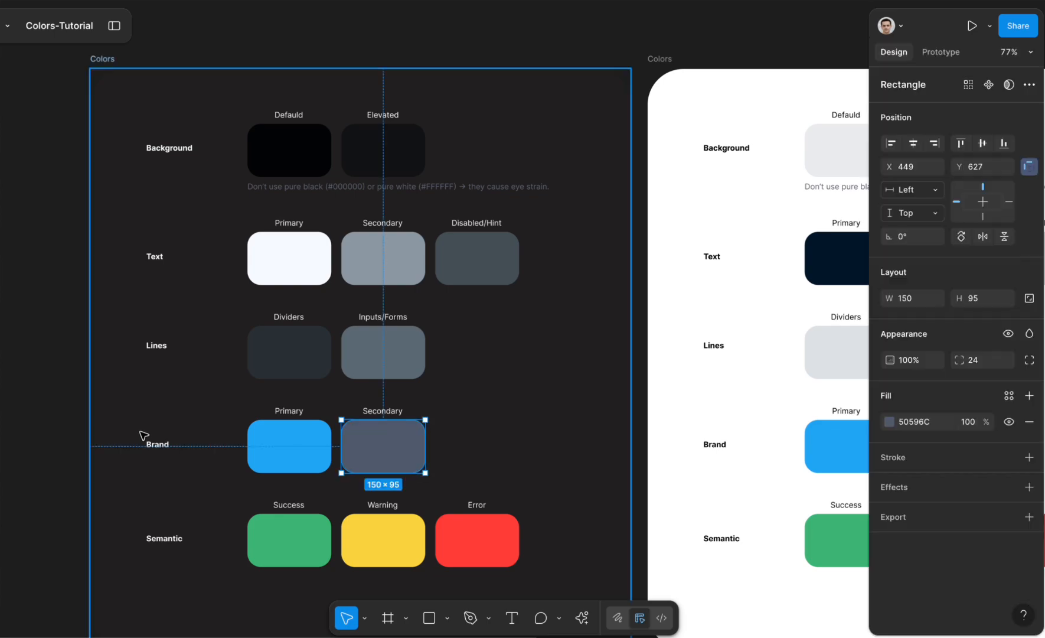
Examine the dark frame's Success, Warning and Error swatches and compare both Colors frames side by side
{"action": "scroll", "coordinate": [385, 443], "scroll_direction": "down", "scroll_amount": 1}
{"action": "scroll", "coordinate": [385, 443], "scroll_direction": "right", "scroll_amount": 1}
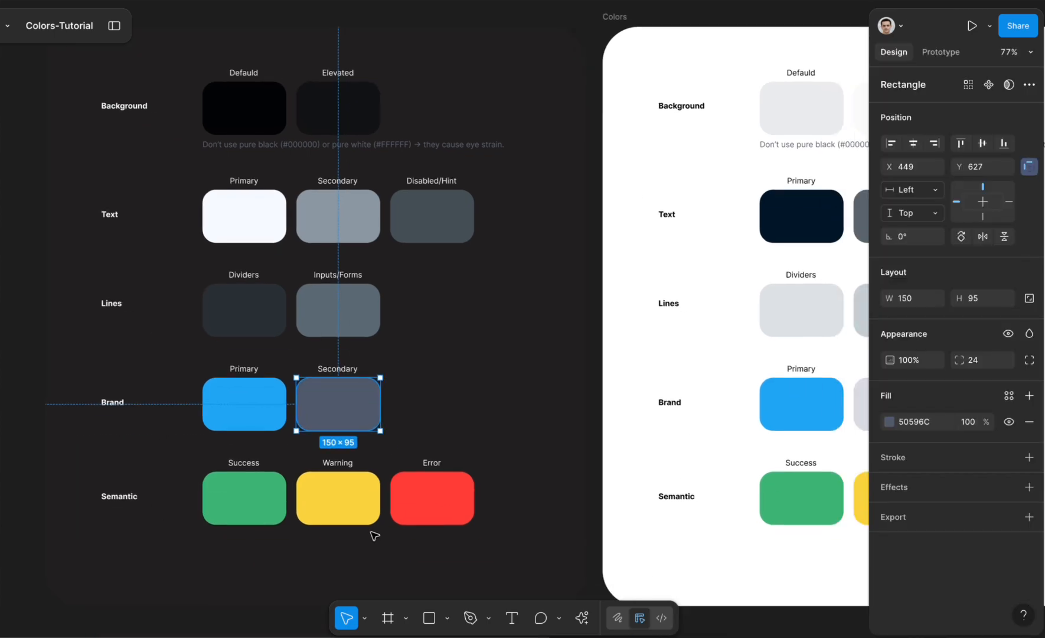
{"action": "scroll", "coordinate": [373, 535], "scroll_direction": "down", "scroll_amount": 2}
{"action": "scroll", "coordinate": [373, 535], "scroll_direction": "right", "scroll_amount": 1}
{"action": "left_click", "coordinate": [366, 551]}
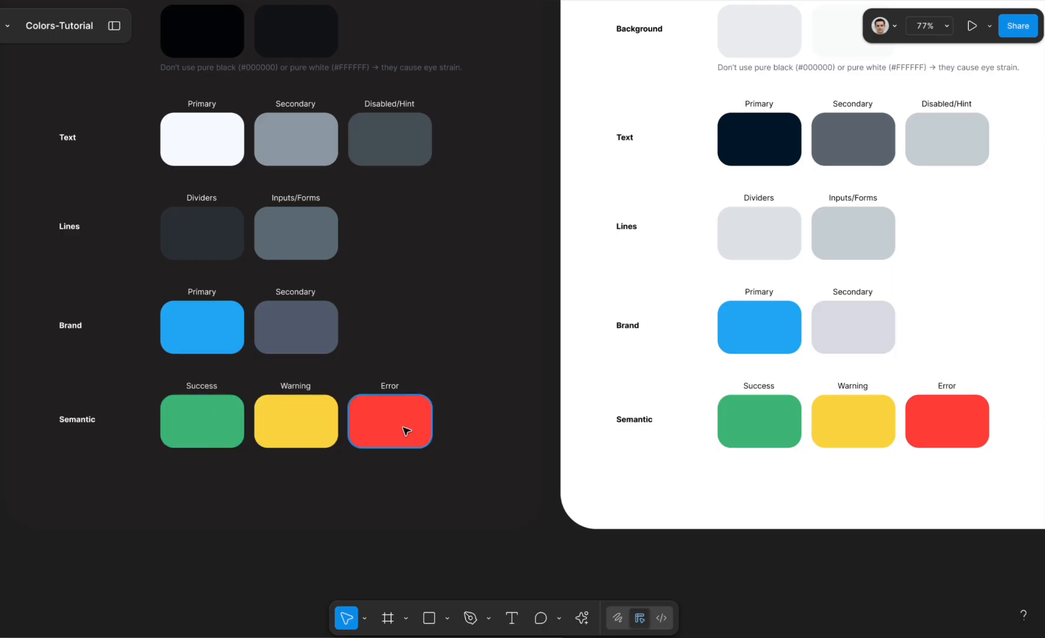
{"action": "scroll", "coordinate": [275, 542], "scroll_direction": "up", "scroll_amount": 1}
{"action": "scroll", "coordinate": [275, 542], "scroll_direction": "left", "scroll_amount": 1}
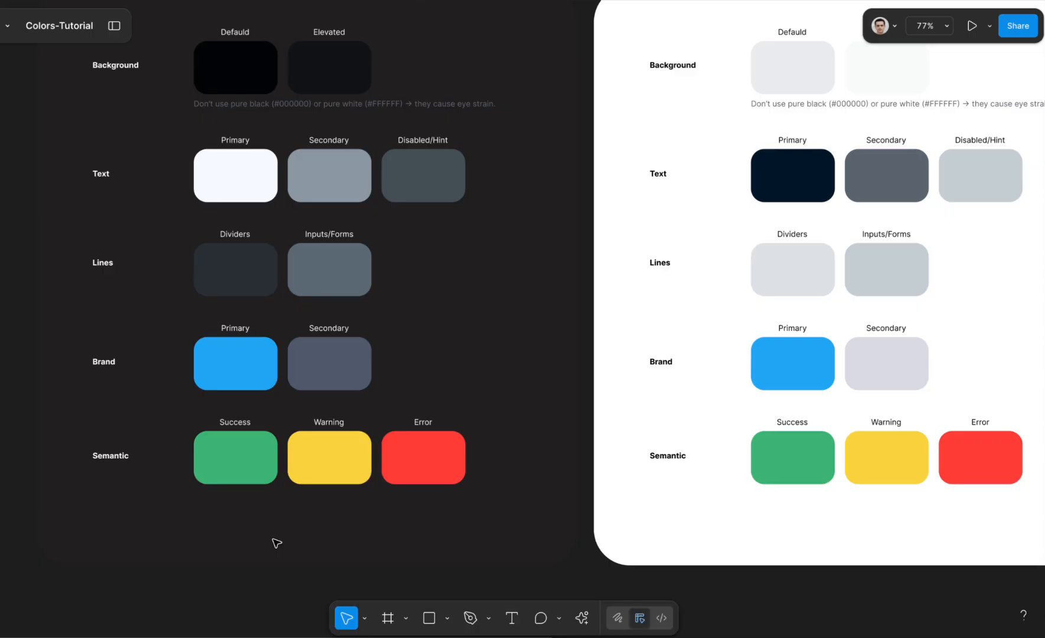
{"action": "key", "text": "ctrl+backslash"}
{"action": "key", "text": "ctrl+backslash"}
{"action": "scroll", "coordinate": [277, 497], "scroll_direction": "left", "scroll_amount": 1}
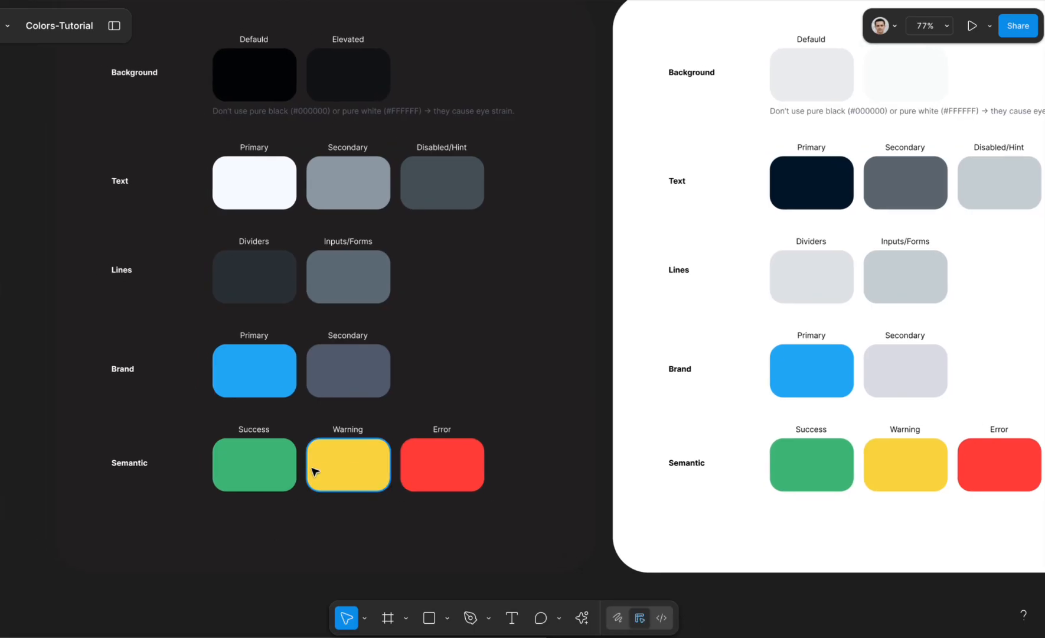
{"action": "scroll", "coordinate": [299, 475], "scroll_direction": "down", "scroll_amount": 3}
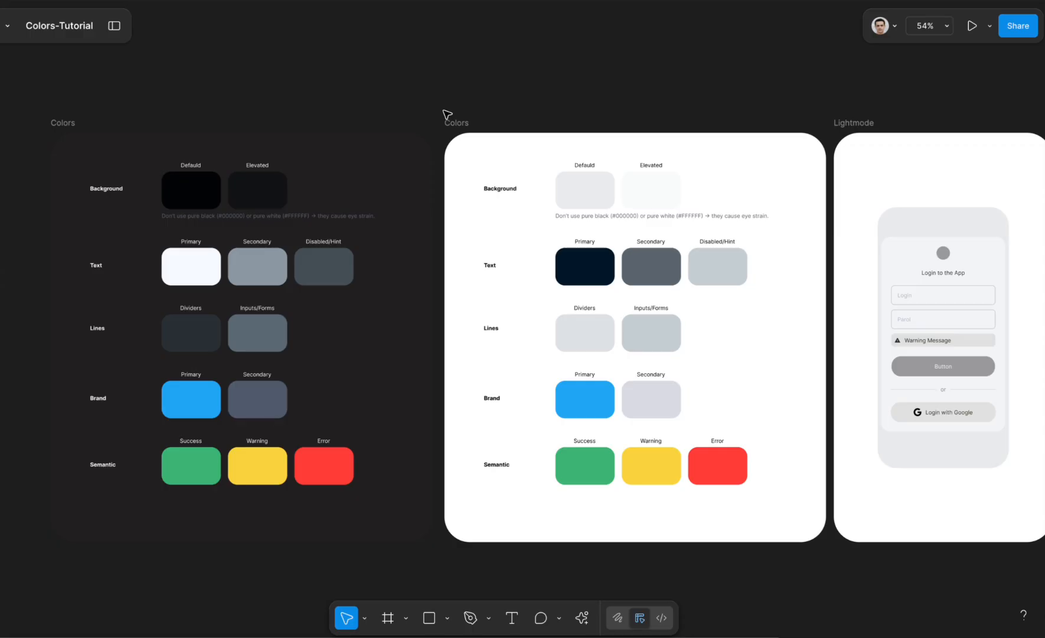
Open the file's variables window over the canvas and minimize the surrounding interface
{"action": "key", "text": "ctrl+backslash"}
{"action": "key", "text": "ctrl+backslash"}
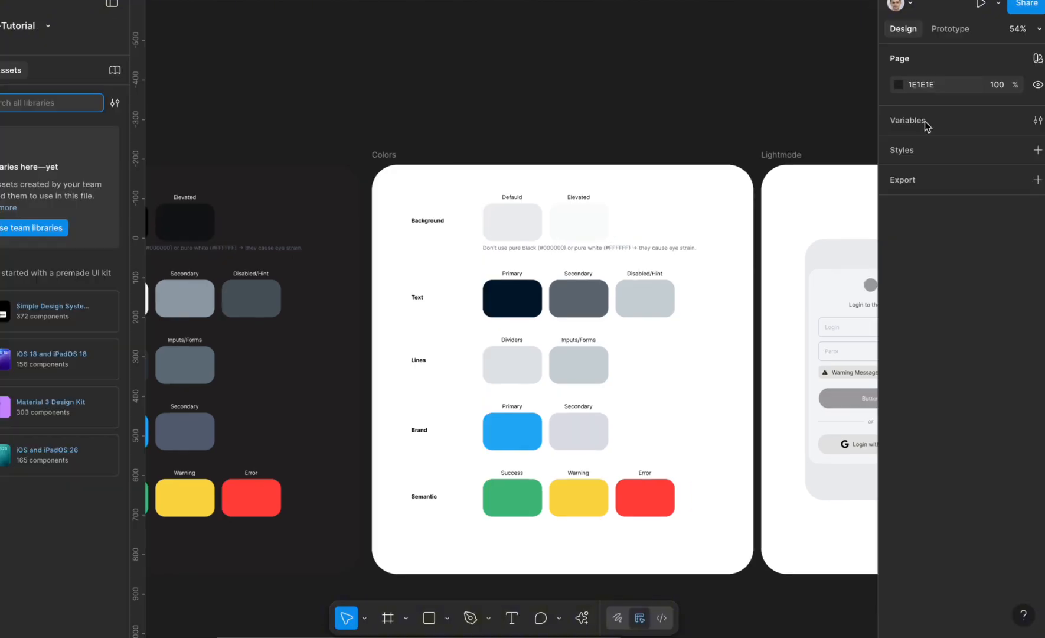
{"action": "left_click", "coordinate": [1031, 123]}
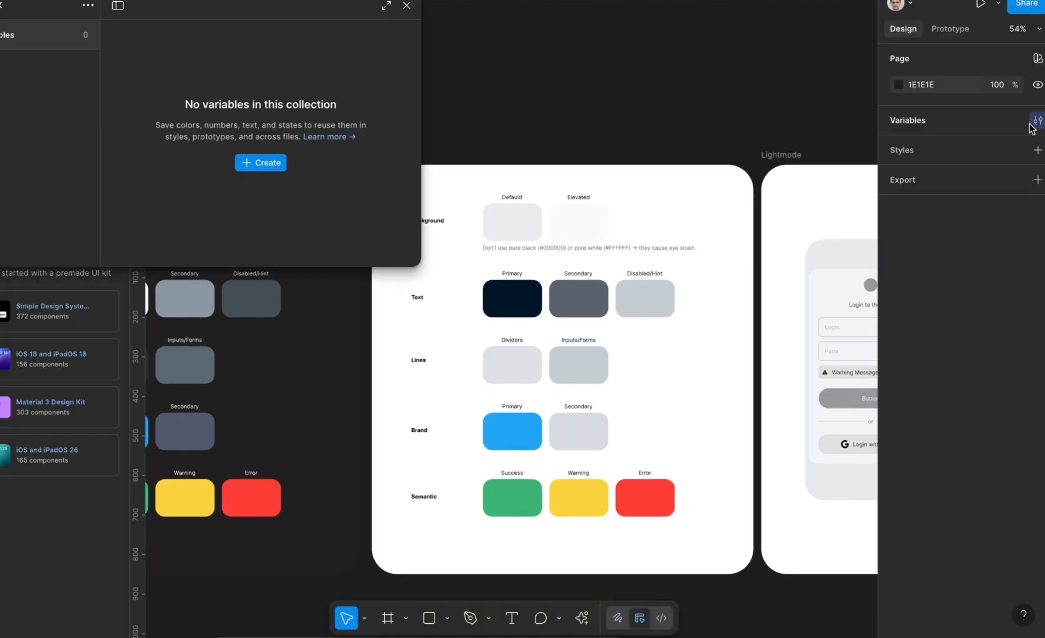
{"action": "left_click_drag", "start_coordinate": [257, 14], "coordinate": [651, 68]}
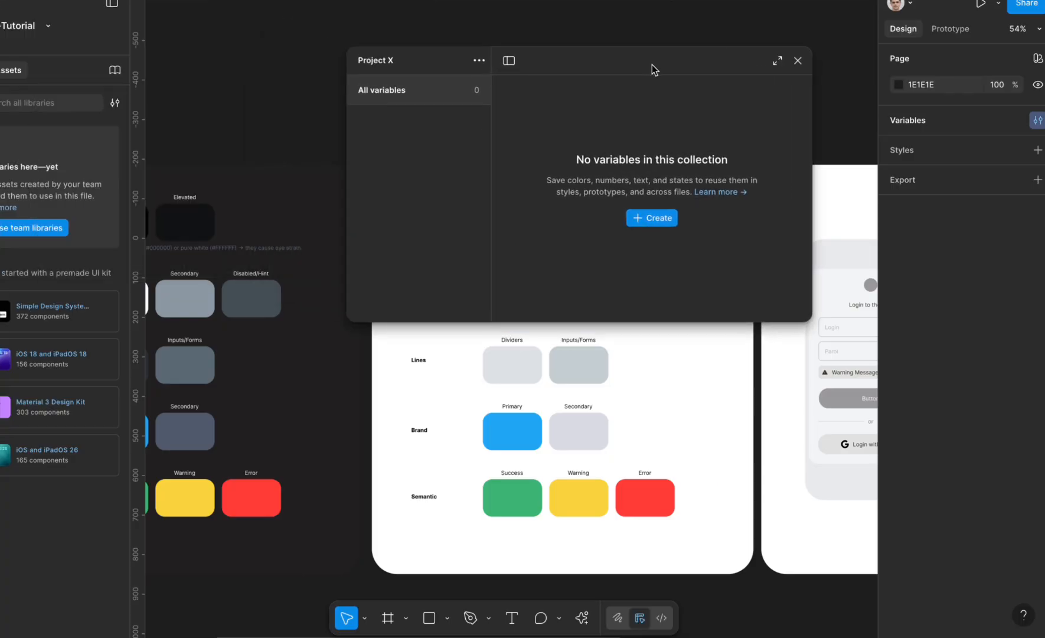
{"action": "scroll", "coordinate": [233, 97], "scroll_direction": "left", "scroll_amount": 2}
{"action": "scroll", "coordinate": [233, 97], "scroll_direction": "down", "scroll_amount": 1}
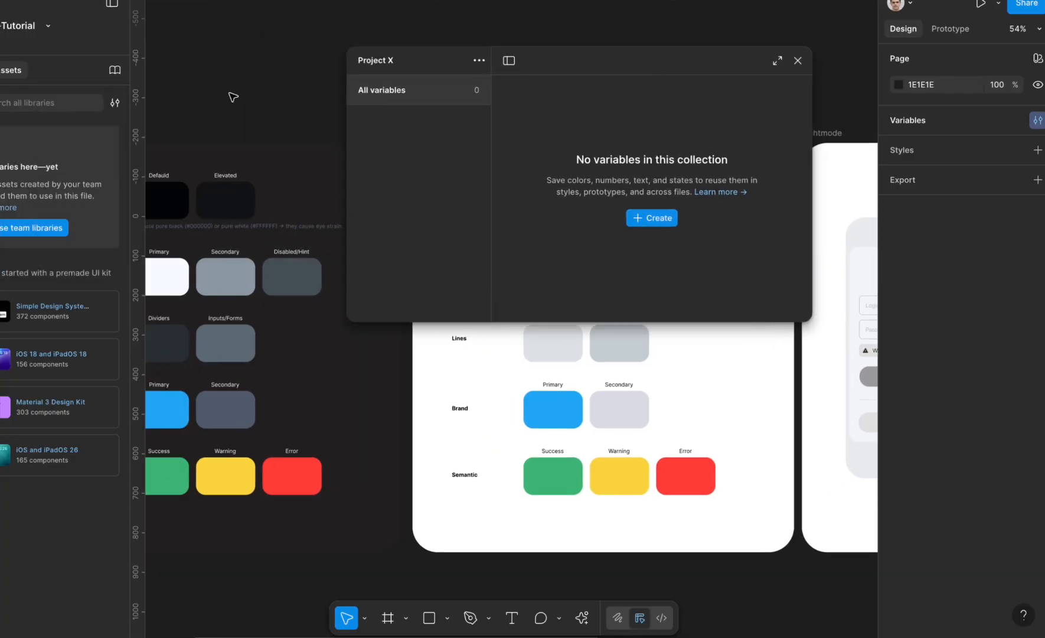
{"action": "left_click", "coordinate": [112, 4]}
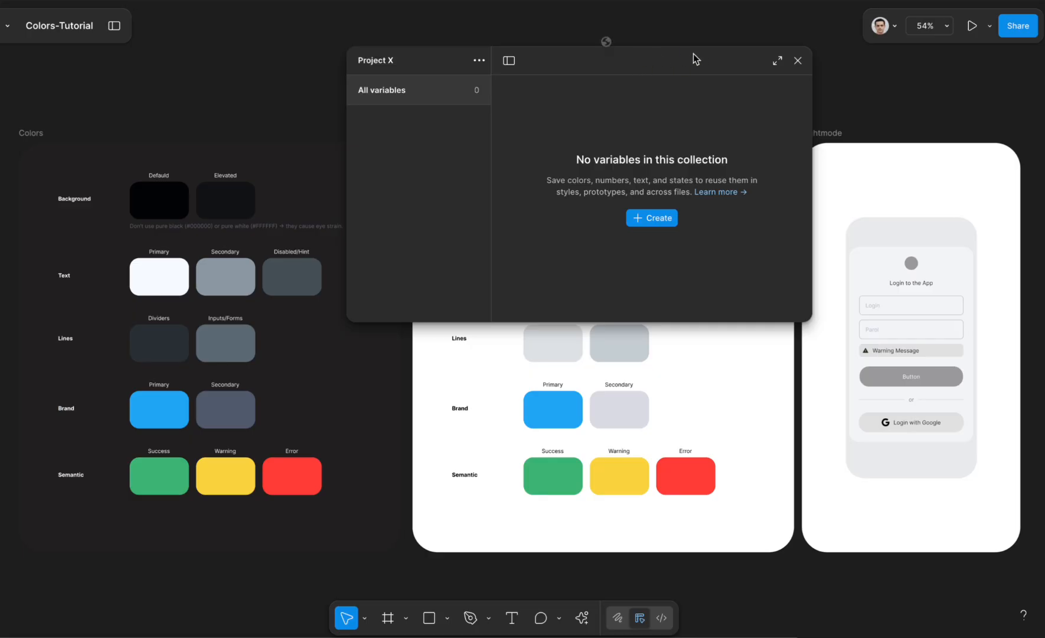
Create a color variable in the Project X collection and enlarge the variables window to show both the Light and Dark modes
{"action": "left_click", "coordinate": [654, 226]}
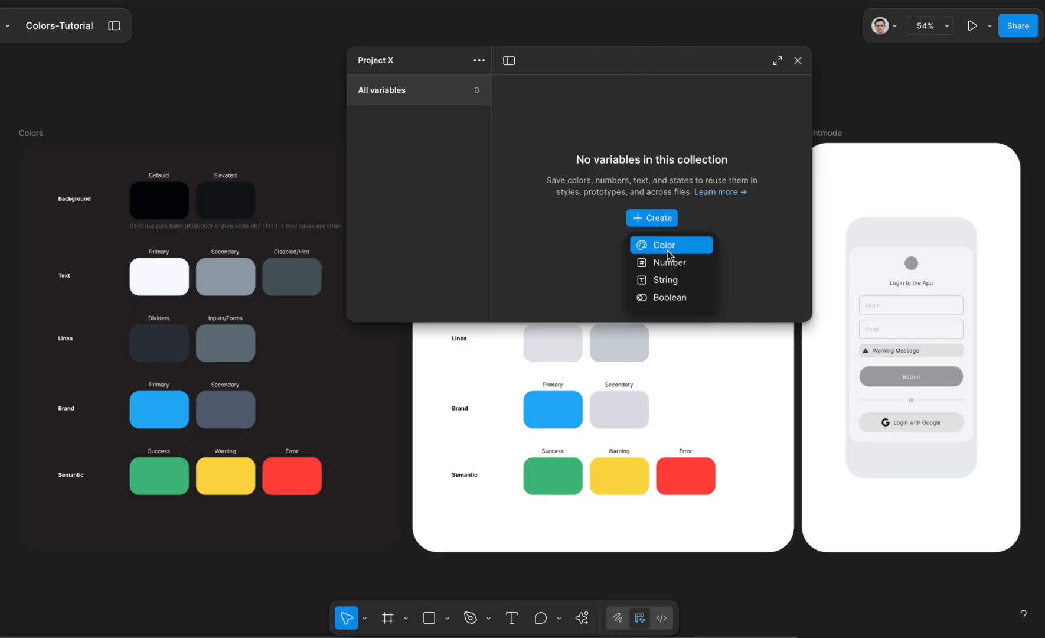
{"action": "left_click", "coordinate": [669, 246]}
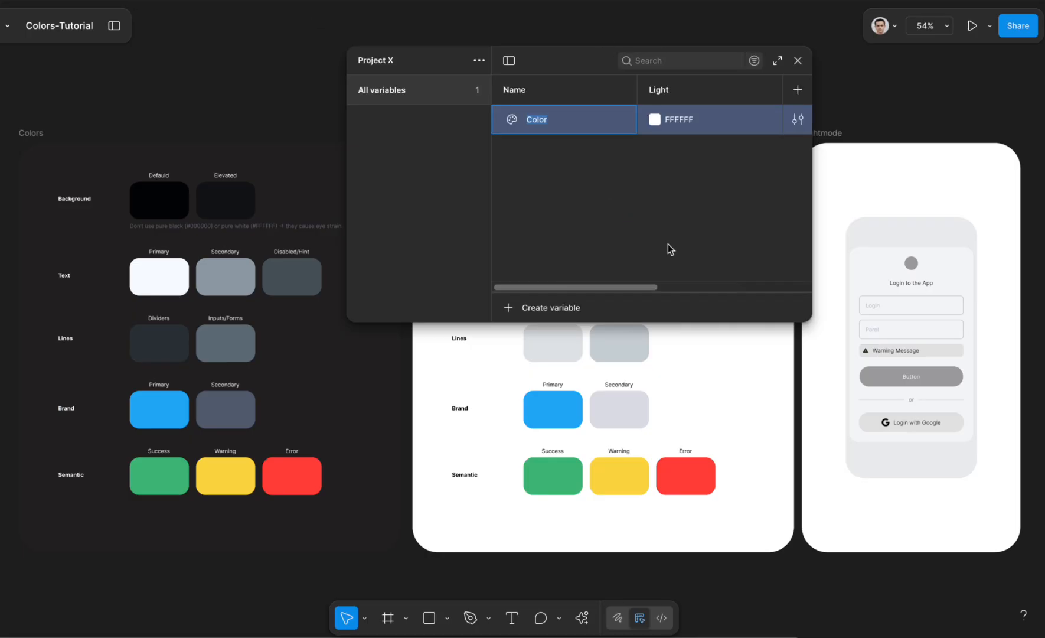
{"action": "left_click", "coordinate": [579, 153]}
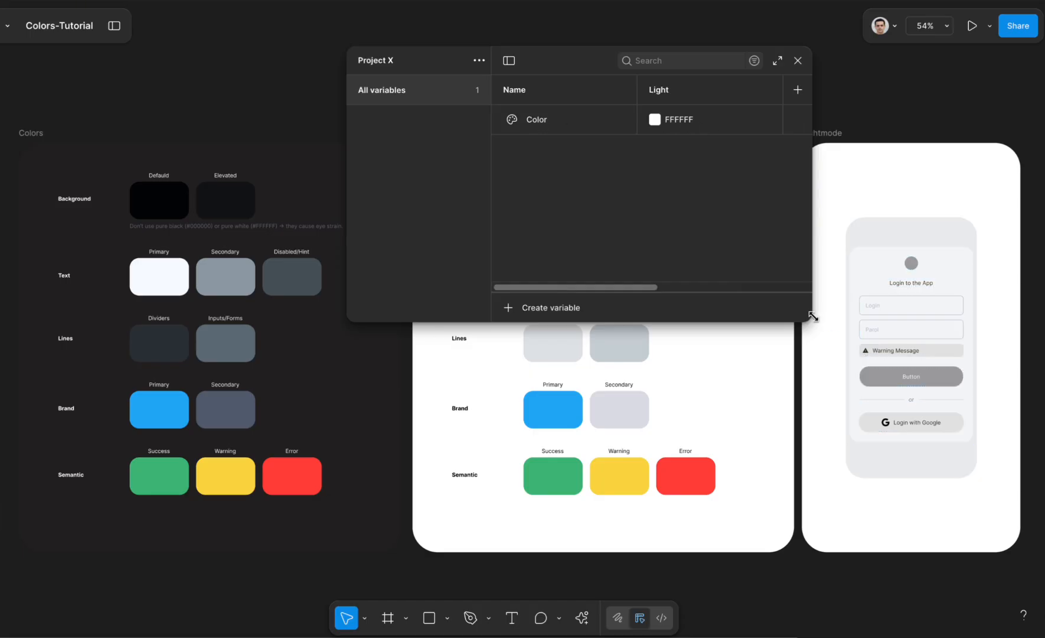
{"action": "left_click_drag", "start_coordinate": [811, 321], "coordinate": [942, 353]}
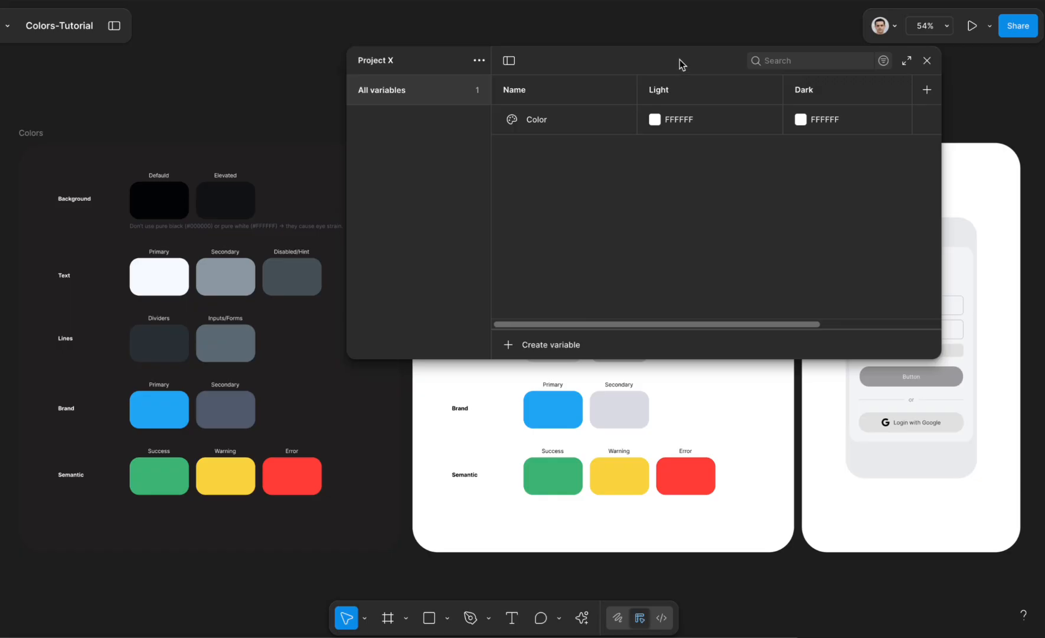
Delete the Dark mode from the Project X collection and add a new mode named Dark in its place
{"action": "right_click", "coordinate": [800, 99]}
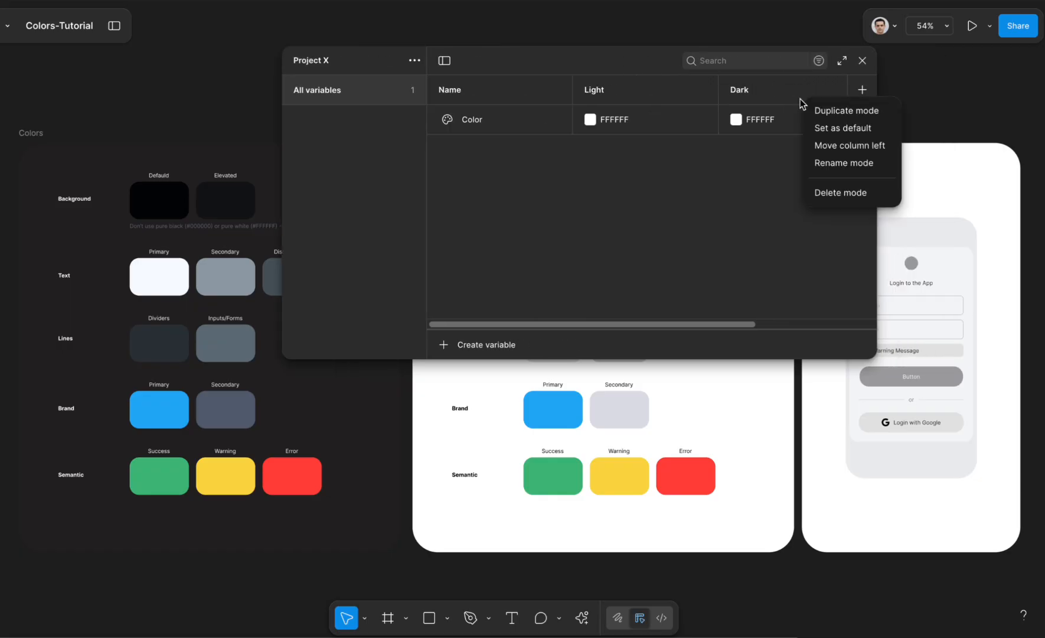
{"action": "left_click", "coordinate": [828, 190]}
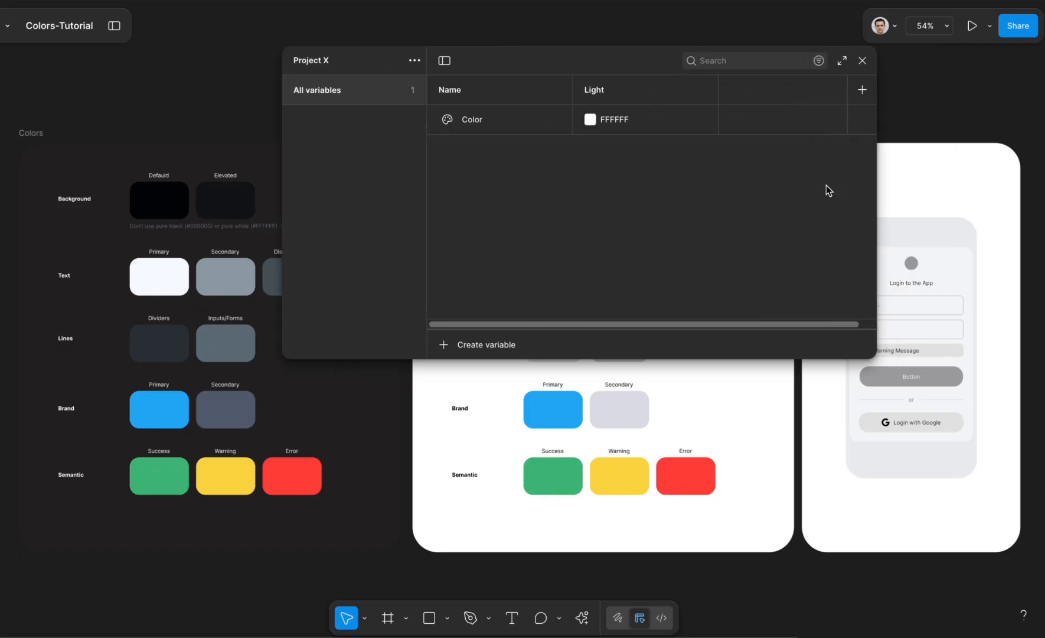
{"action": "left_click", "coordinate": [862, 90]}
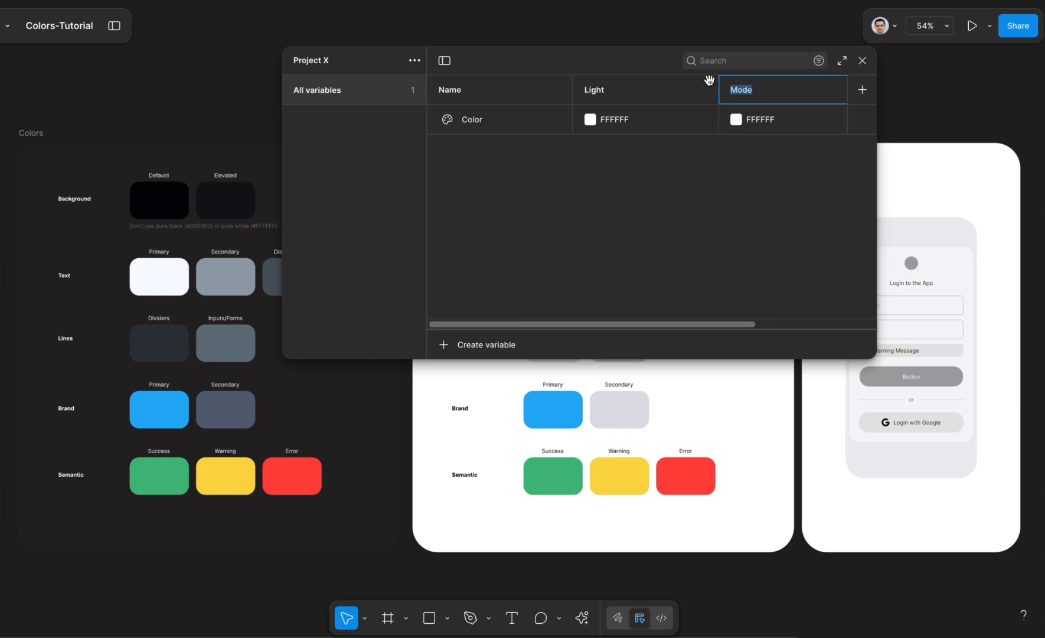
{"action": "type", "text": "Dark"}
{"action": "key", "text": "Return"}
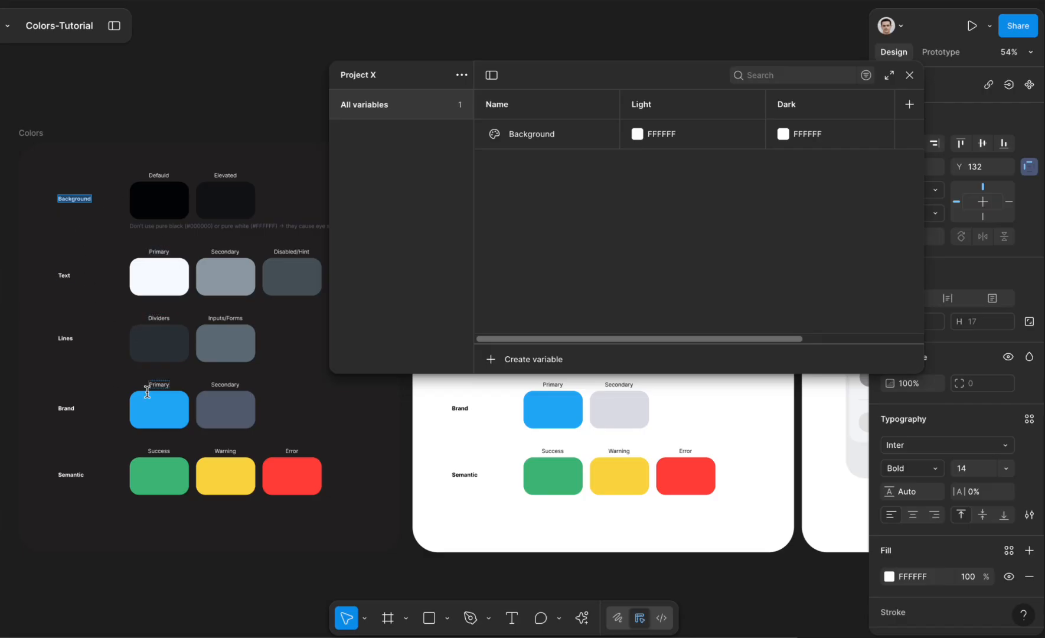
Rename the color variable as Background/Default so that it sits in a Background group
{"action": "double_click", "coordinate": [549, 138]}
{"action": "key", "text": "Right"}
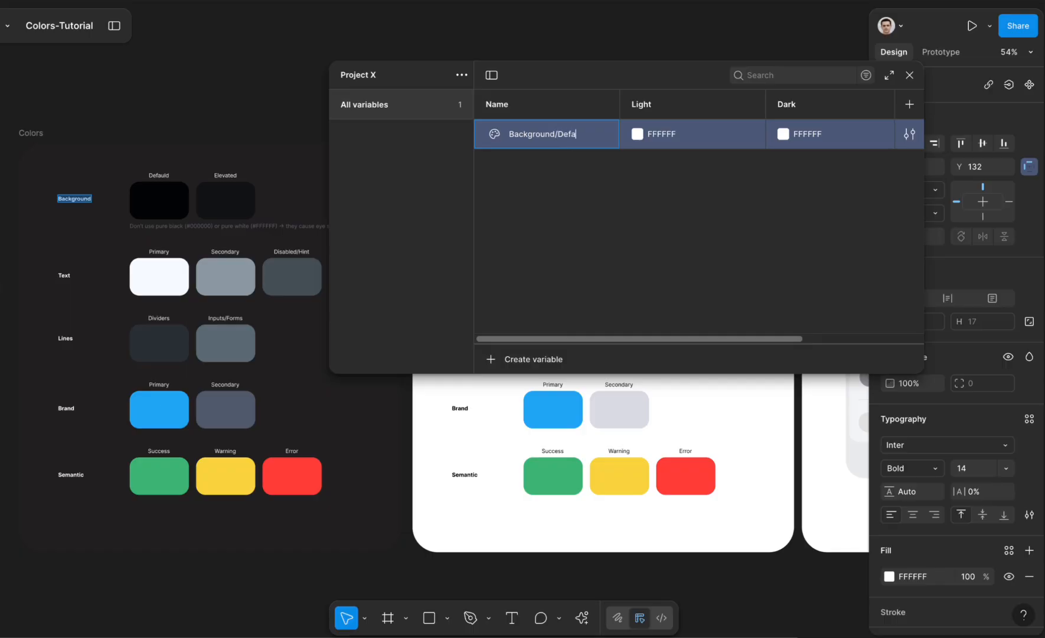
{"action": "type", "text": "/Default"}
{"action": "key", "text": "Return"}
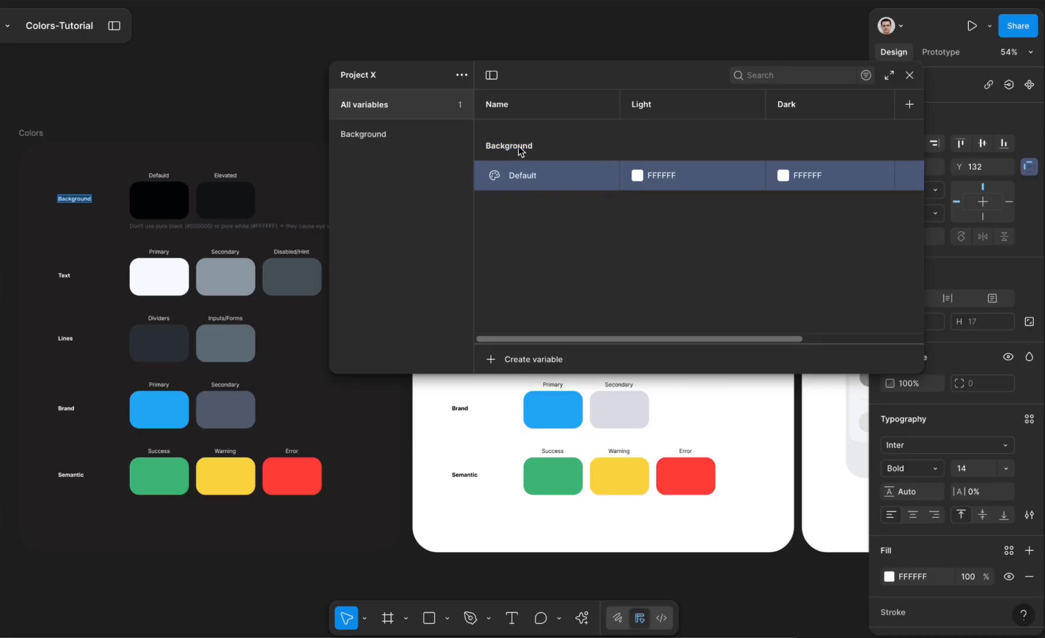
Duplicate the Default variable in the Background group and name the copy Elevated
{"action": "left_click", "coordinate": [534, 201]}
{"action": "left_click", "coordinate": [529, 179]}
{"action": "left_click", "coordinate": [560, 215]}
{"action": "right_click", "coordinate": [542, 189]}
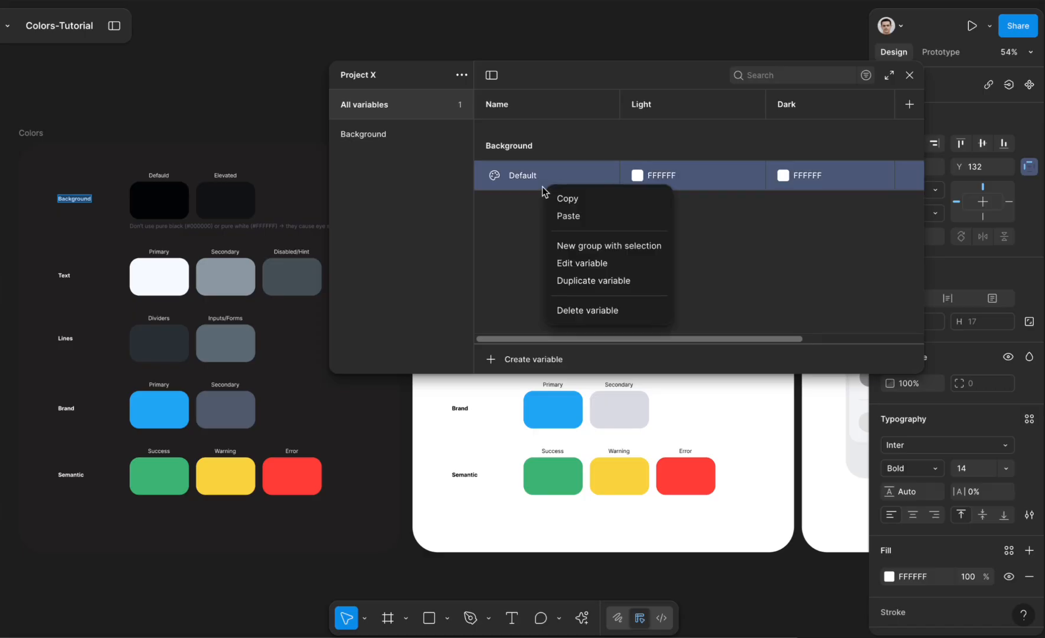
{"action": "left_click", "coordinate": [583, 281]}
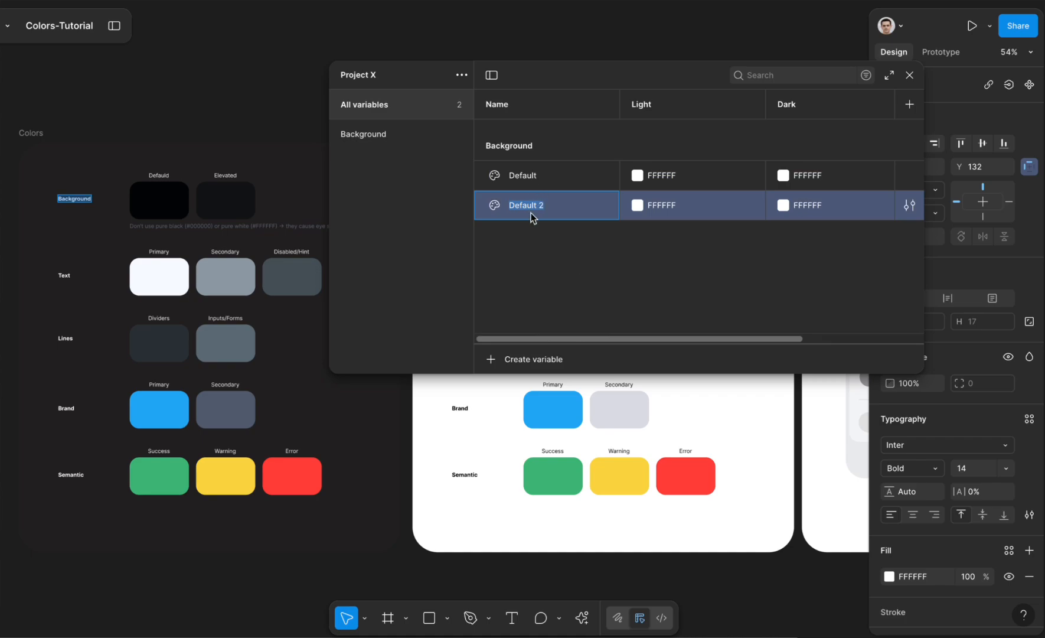
{"action": "key", "text": "BackSpace"}
{"action": "key", "text": "Return"}
Set the Background/Default variable to E8EBED for Light and 040506 for Dark, sampling the Default background swatches of both palettes
{"action": "left_click_drag", "start_coordinate": [630, 74], "coordinate": [461, 364]}
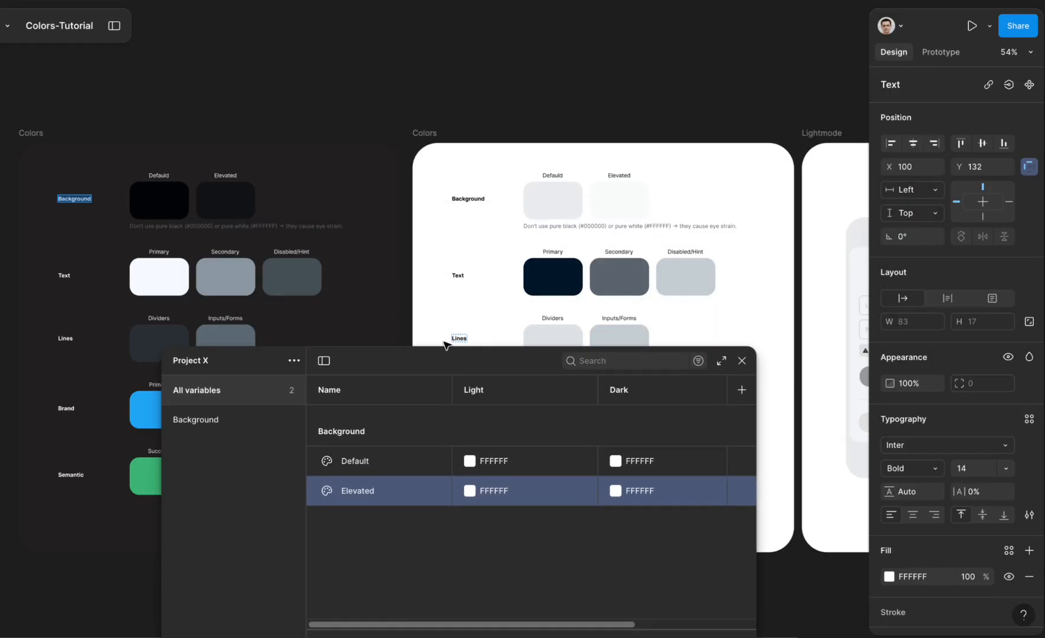
{"action": "left_click", "coordinate": [470, 461]}
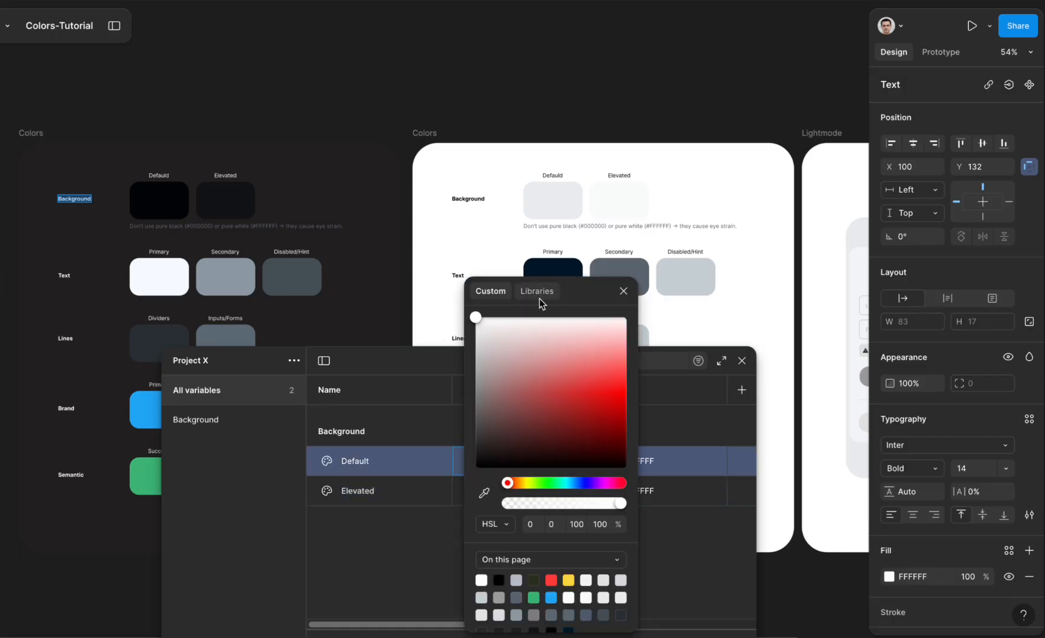
{"action": "left_click", "coordinate": [484, 493]}
{"action": "left_click", "coordinate": [561, 229]}
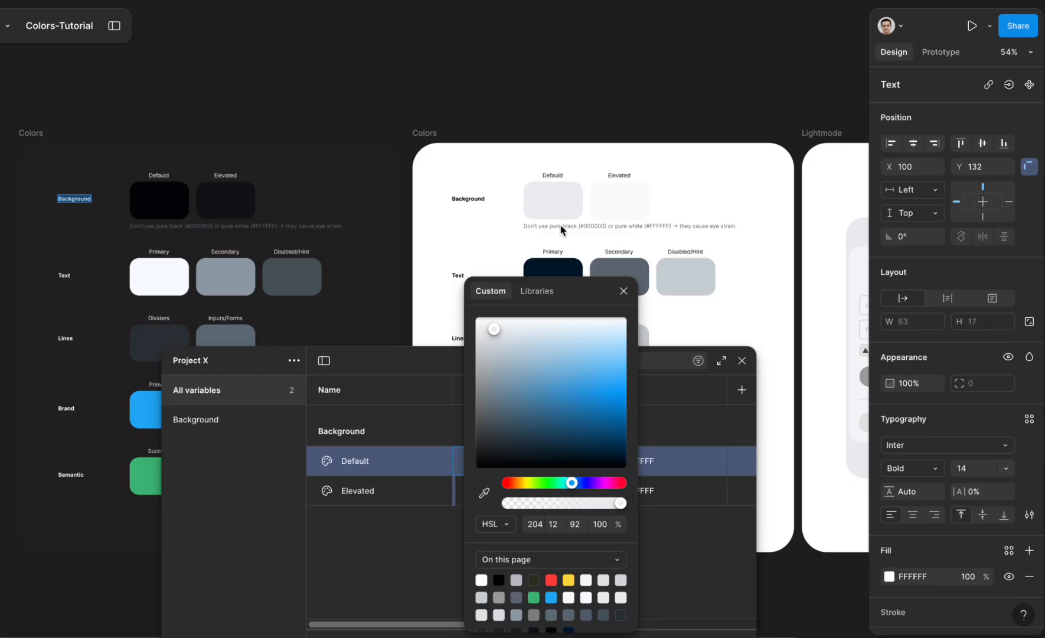
{"action": "left_click", "coordinate": [670, 434]}
{"action": "left_click", "coordinate": [619, 461]}
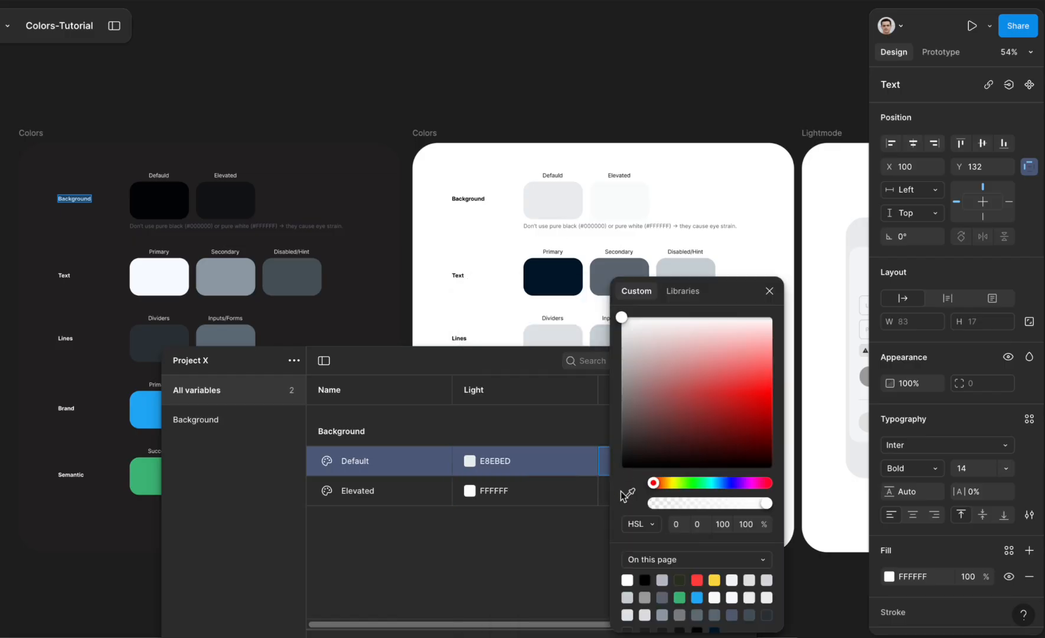
{"action": "left_click", "coordinate": [631, 497]}
{"action": "left_click", "coordinate": [174, 193]}
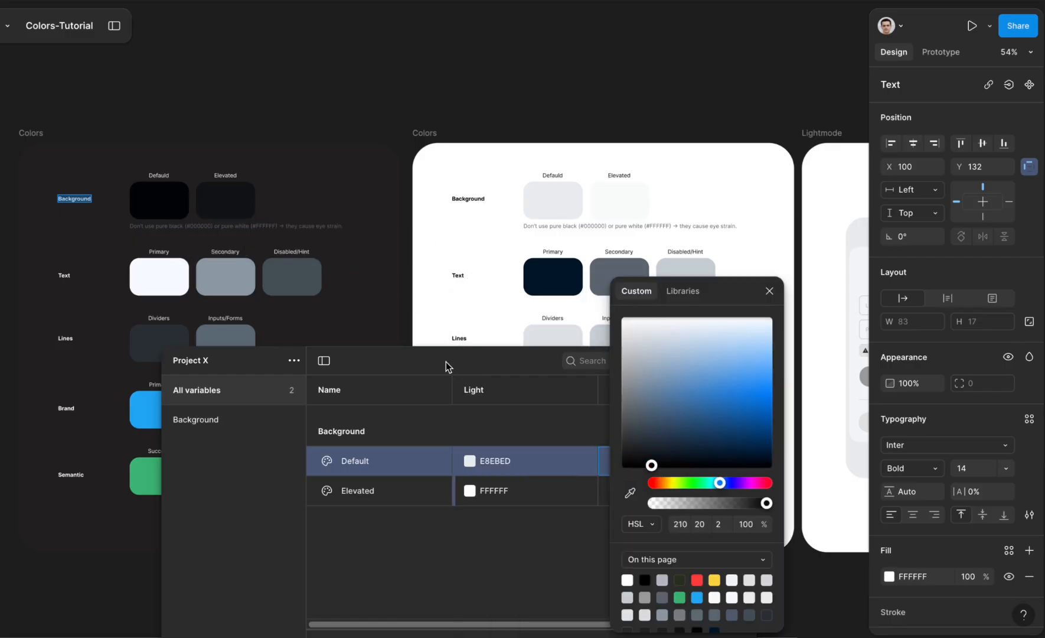
{"action": "left_click", "coordinate": [444, 362]}
Set the Background/Elevated variable to F9FAFA for Light and 121416 for Dark, sampling the Elevated swatches of both palettes
{"action": "left_click", "coordinate": [472, 490]}
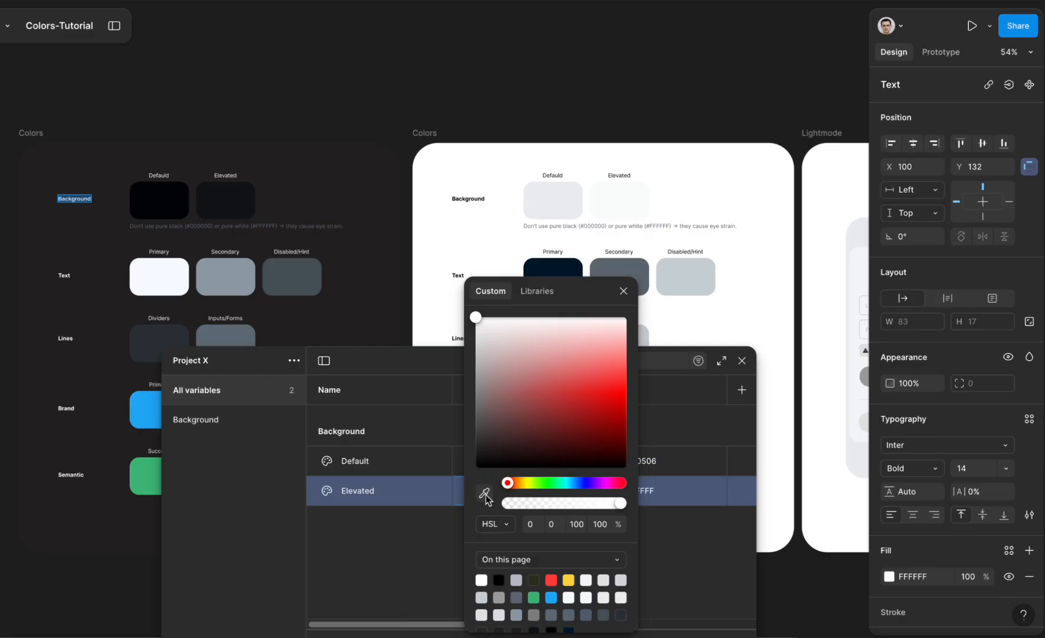
{"action": "left_click", "coordinate": [483, 493]}
{"action": "left_click", "coordinate": [623, 195]}
{"action": "left_click", "coordinate": [660, 543]}
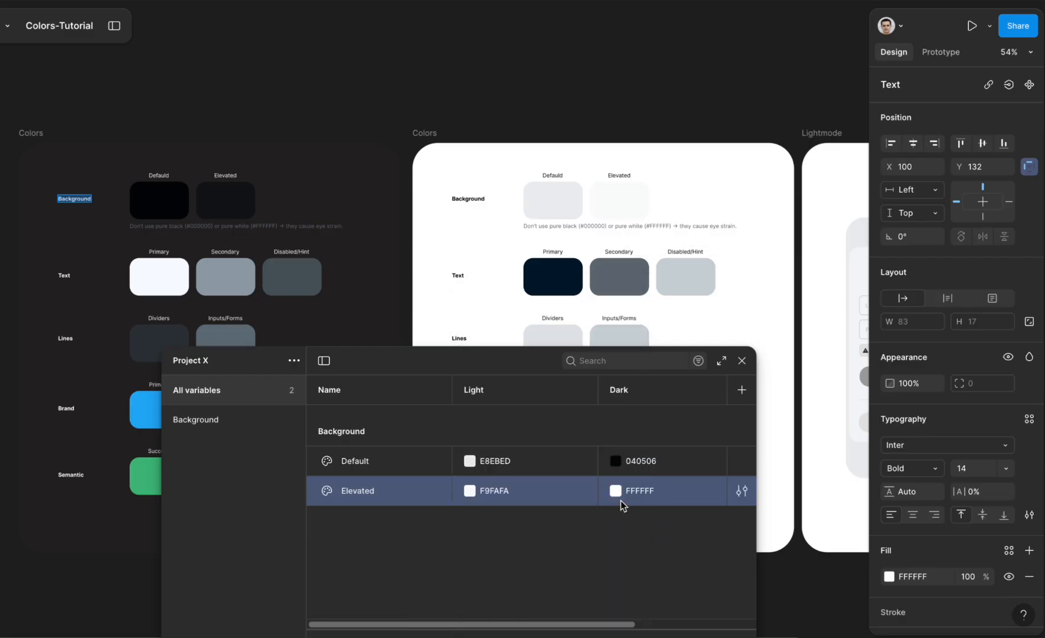
{"action": "left_click", "coordinate": [617, 492]}
{"action": "left_click", "coordinate": [627, 494]}
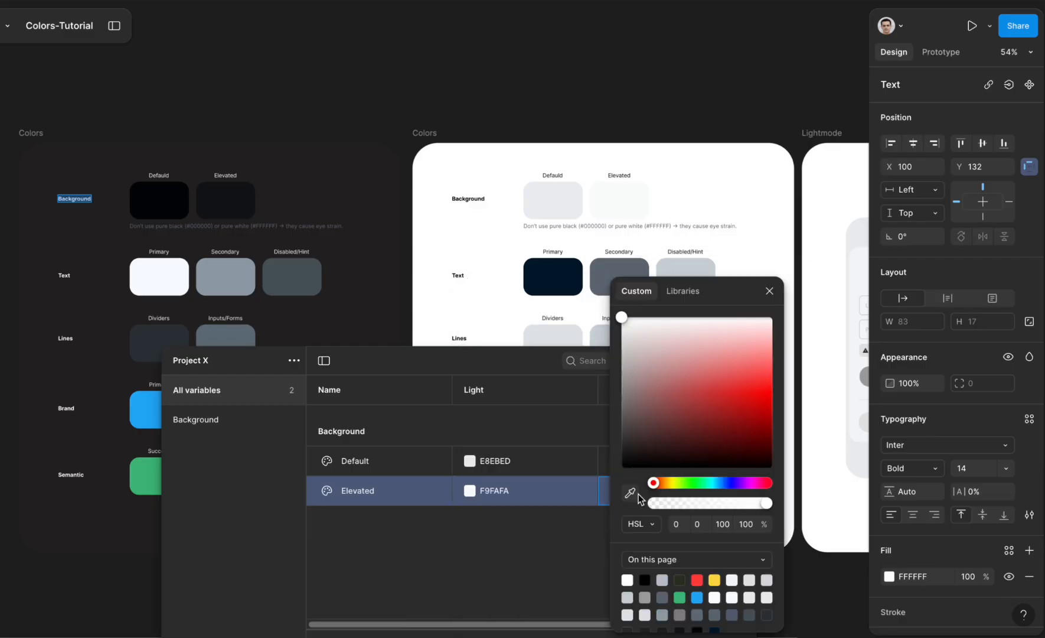
{"action": "left_click", "coordinate": [222, 198]}
{"action": "left_click", "coordinate": [357, 349]}
Duplicate the Background variable group and name the copy Text
{"action": "left_click_drag", "start_coordinate": [358, 348], "coordinate": [508, 115]}
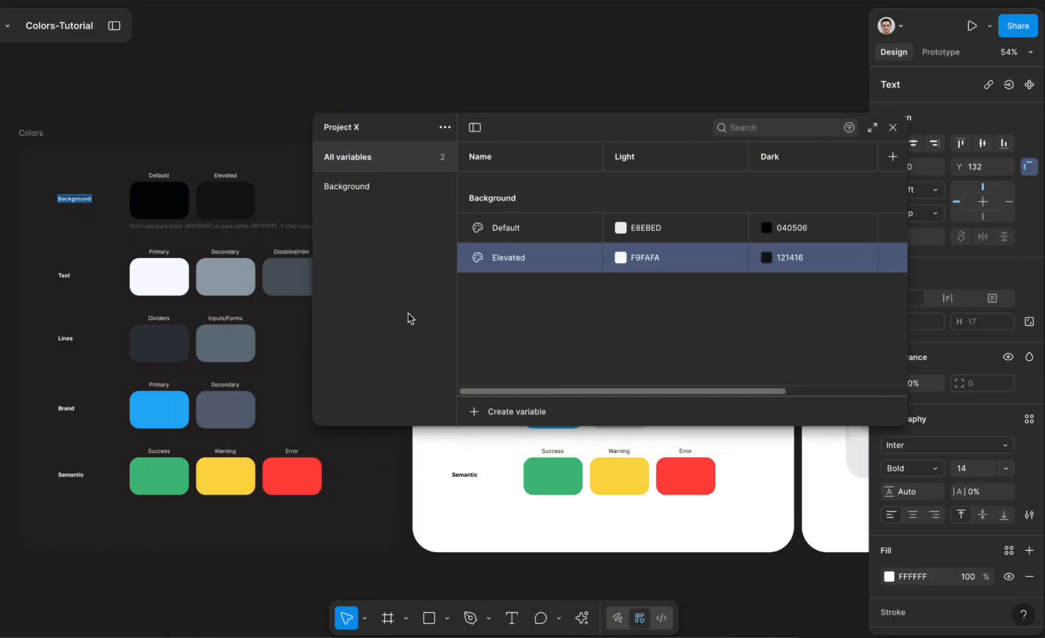
{"action": "left_click", "coordinate": [553, 329]}
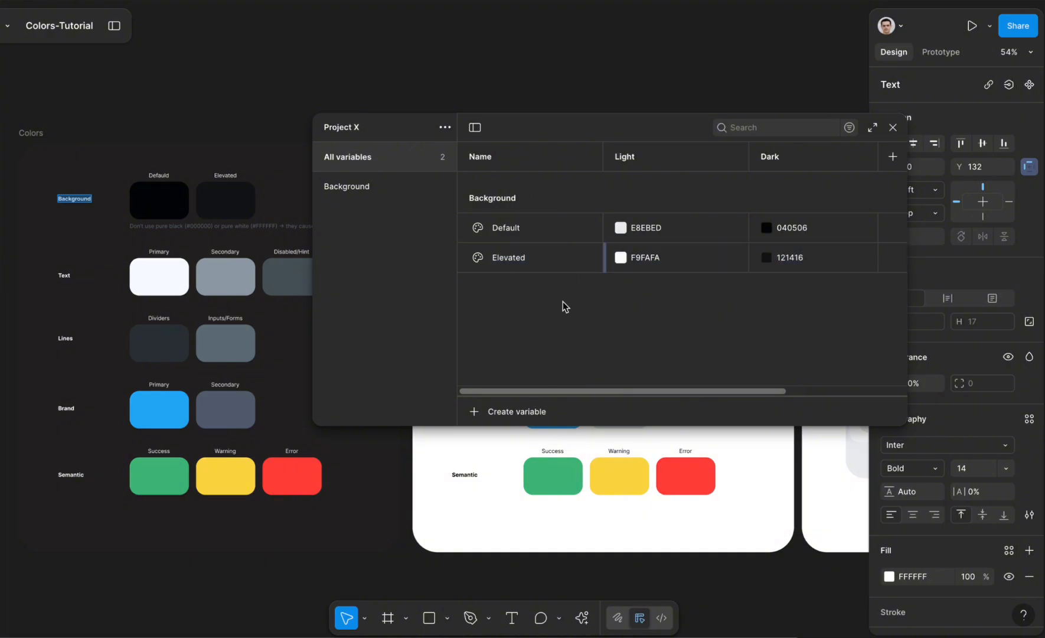
{"action": "left_click_drag", "start_coordinate": [534, 126], "coordinate": [540, 96]}
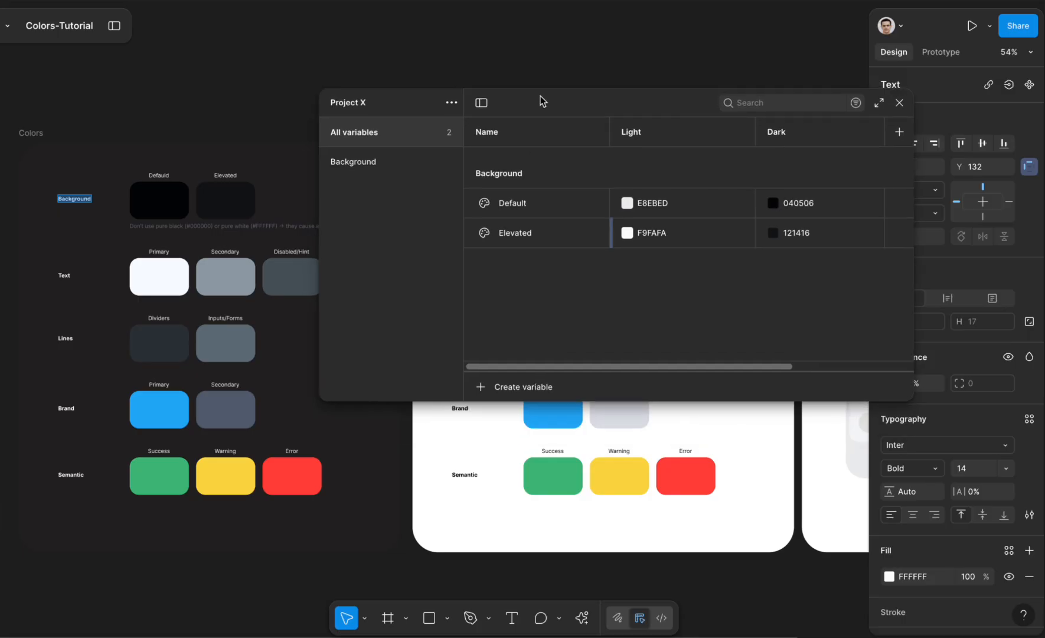
{"action": "right_click", "coordinate": [369, 166]}
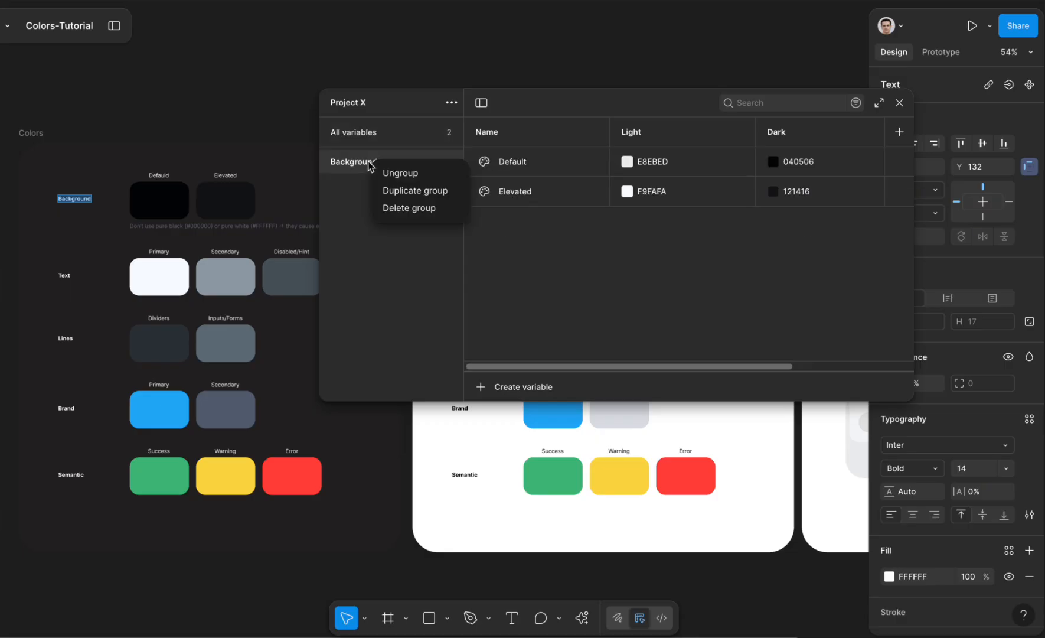
{"action": "left_click", "coordinate": [399, 192]}
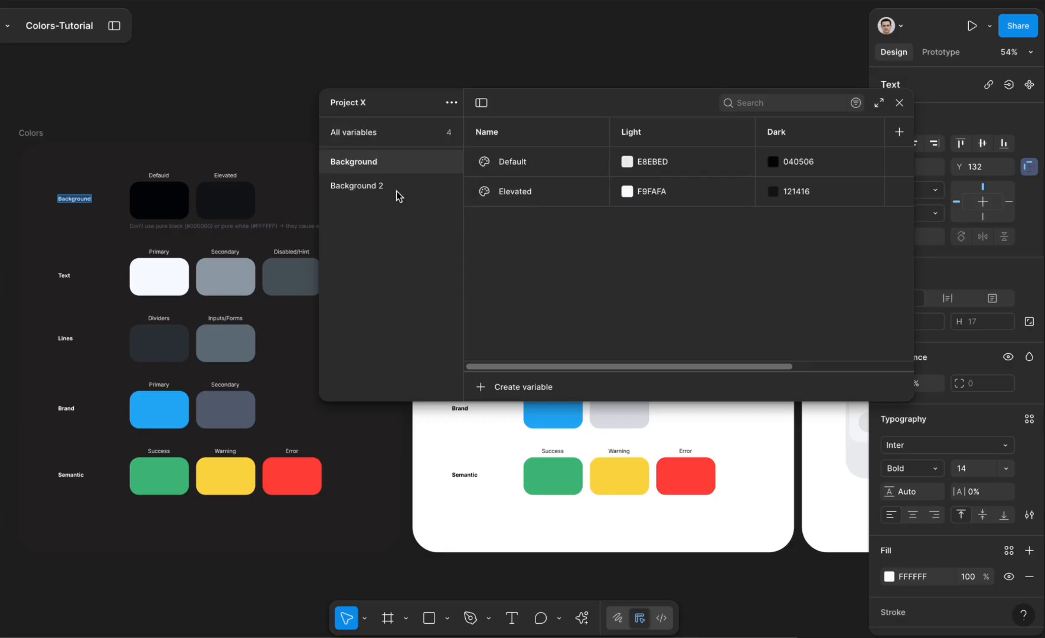
{"action": "left_click", "coordinate": [373, 193]}
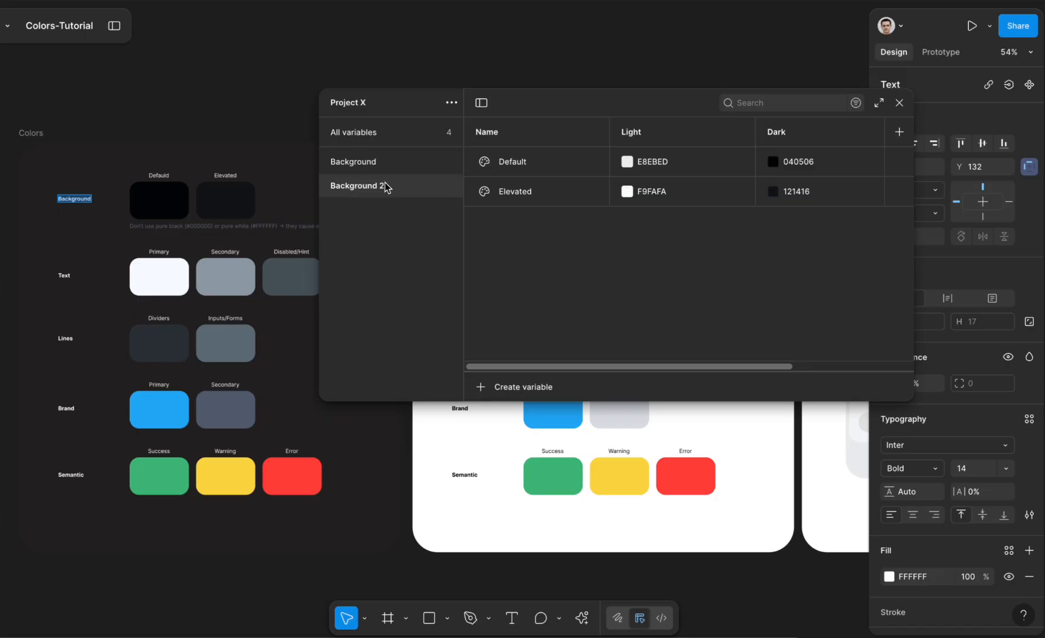
{"action": "double_click", "coordinate": [384, 187]}
{"action": "type", "text": "Text"}
{"action": "key", "text": "Return"}
Rename the two variables in the Text group: Default as Primary and Elevated as Secondary
{"action": "double_click", "coordinate": [514, 165]}
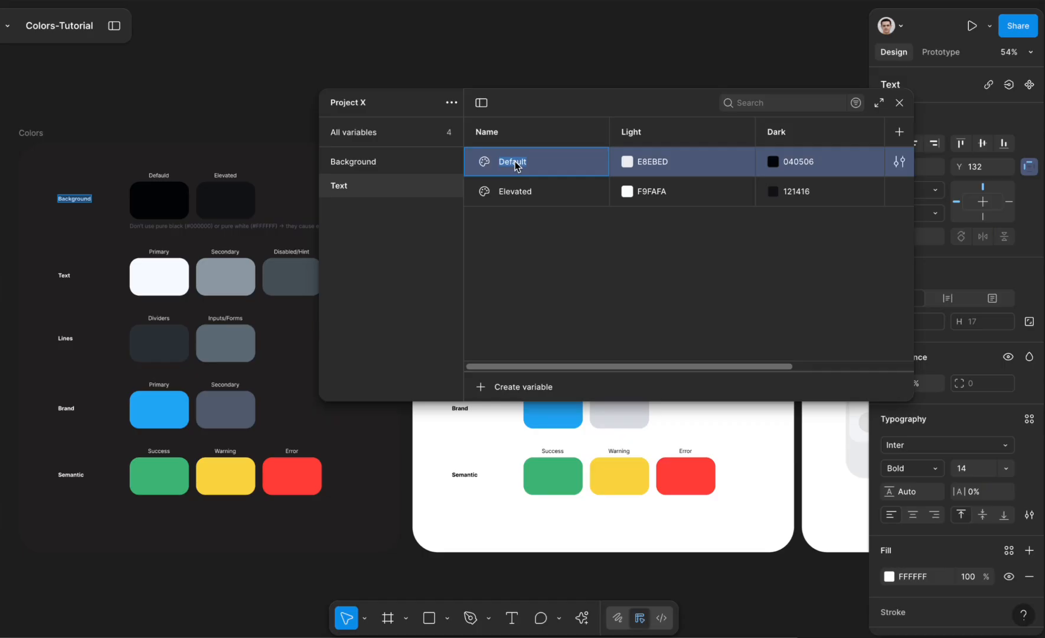
{"action": "type", "text": "Primary"}
{"action": "double_click", "coordinate": [523, 198]}
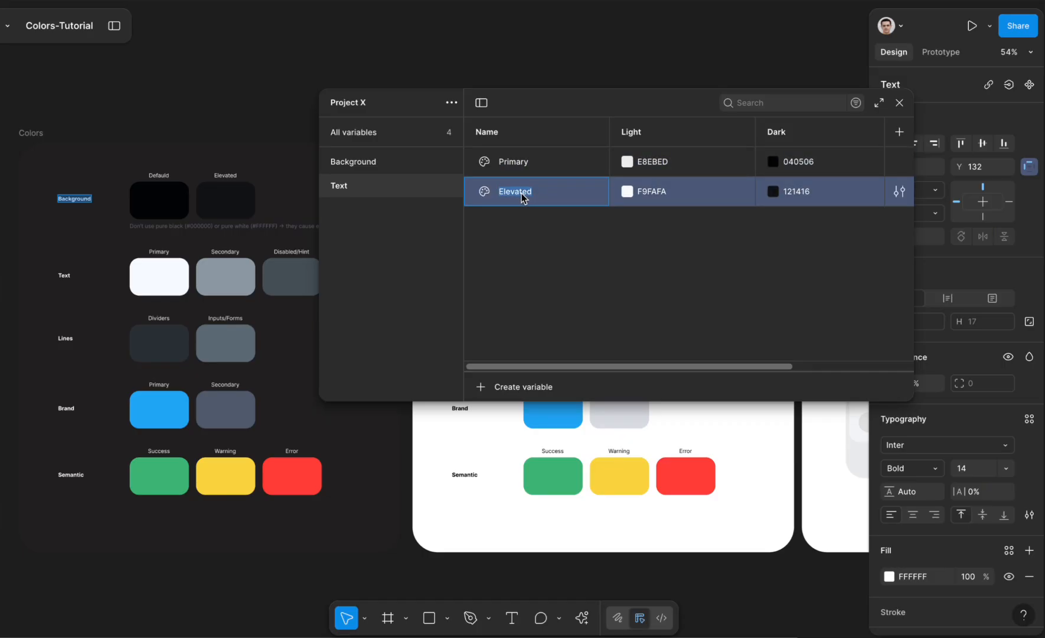
{"action": "type", "text": "Secondary"}
{"action": "key", "text": "Return"}
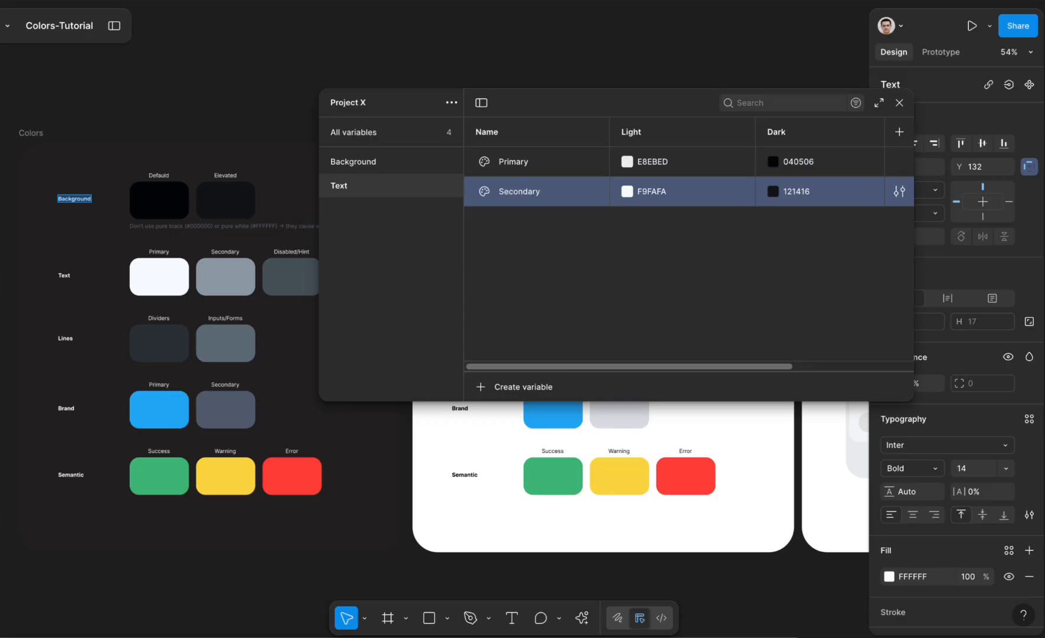
Duplicate the Secondary variable in the Text group and name the copy Disabled
{"action": "right_click", "coordinate": [539, 196]}
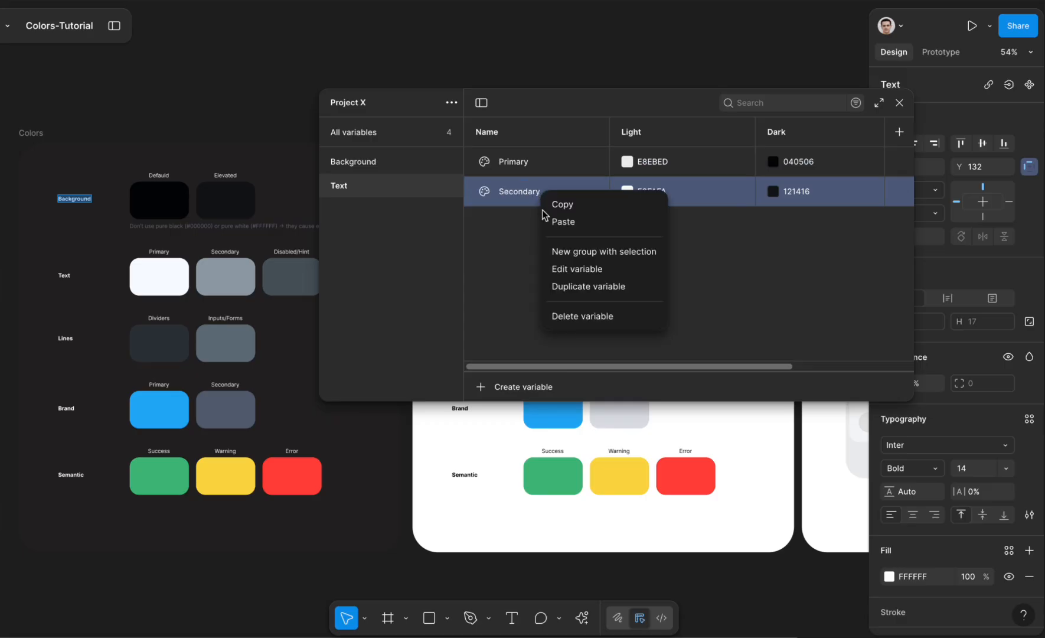
{"action": "left_click", "coordinate": [578, 288]}
{"action": "type", "text": "Disabled"}
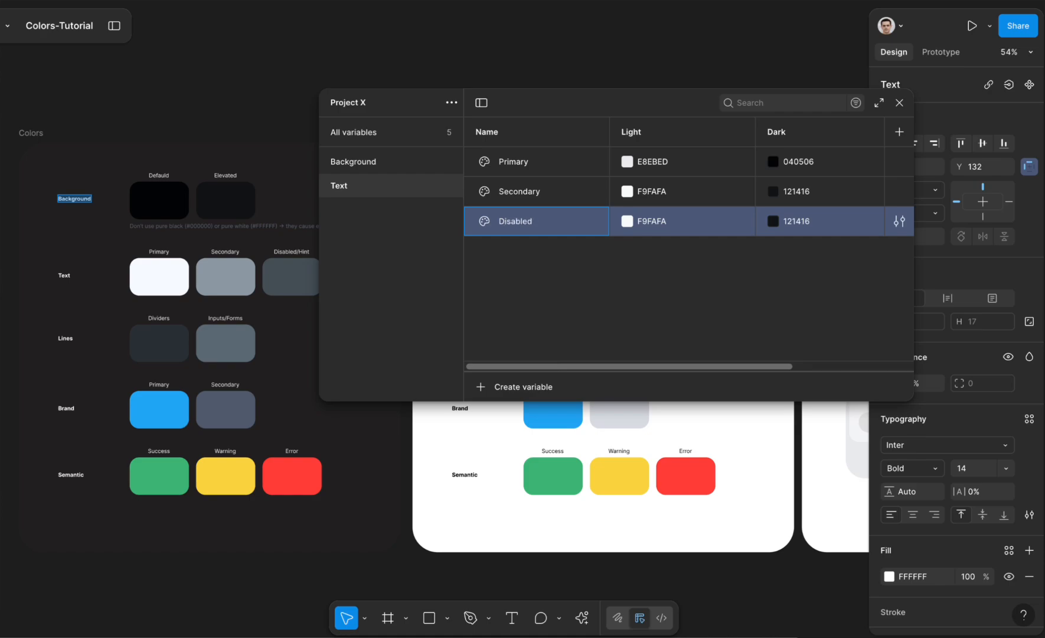
{"action": "key", "text": "Return"}
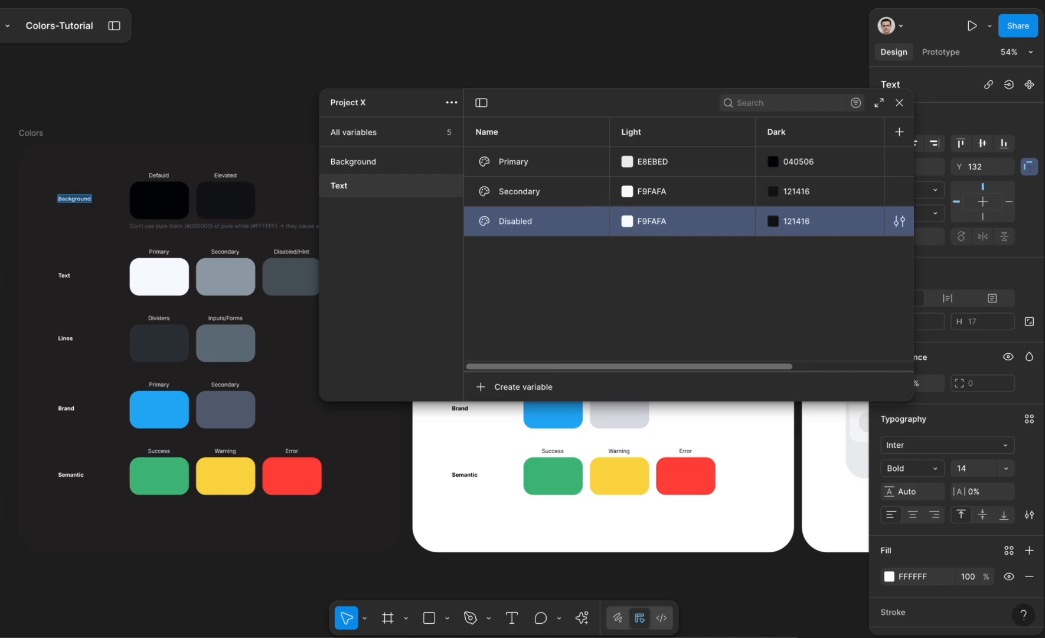
Set the Text/Primary variable to 011627 for Light and F5FAFF for Dark, sampling the Primary text swatches of both palettes
{"action": "left_click_drag", "start_coordinate": [649, 101], "coordinate": [491, 372]}
{"action": "left_click", "coordinate": [469, 424]}
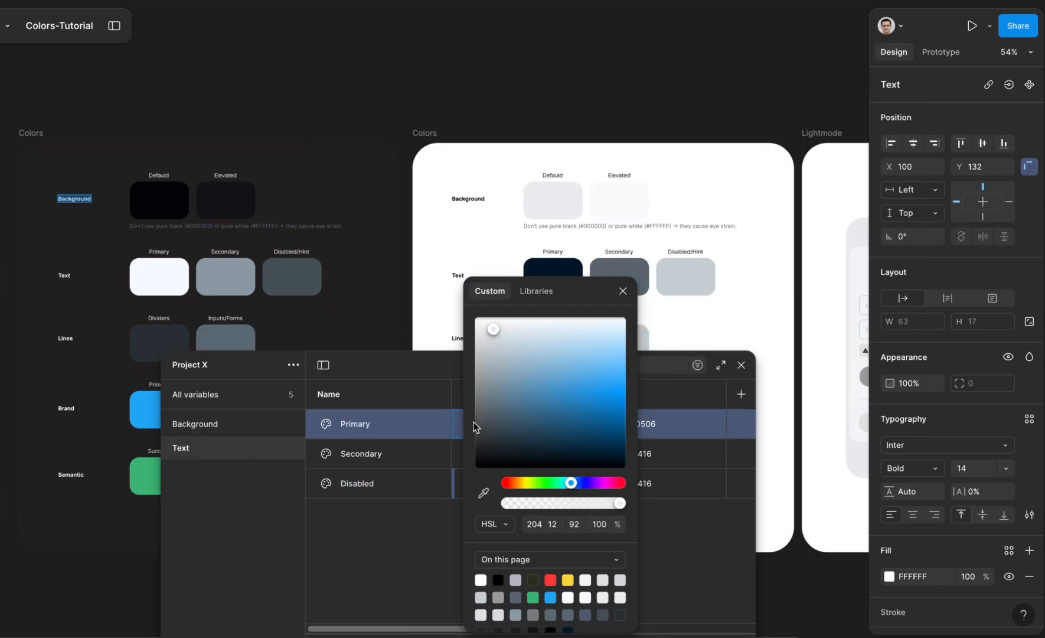
{"action": "left_click", "coordinate": [483, 491]}
{"action": "left_click", "coordinate": [554, 271]}
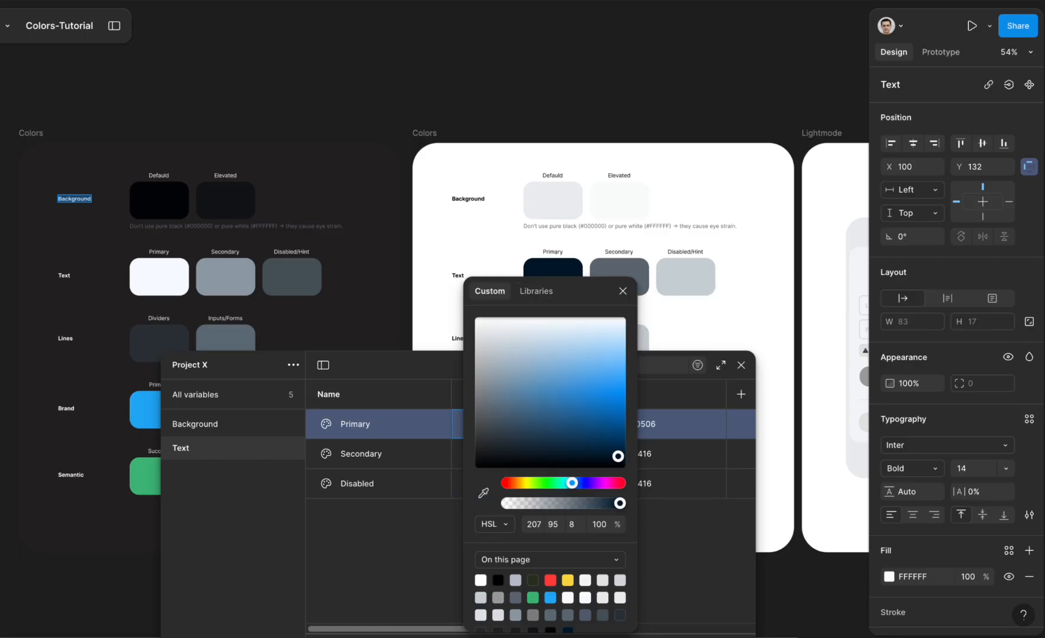
{"action": "left_click", "coordinate": [659, 520]}
{"action": "left_click", "coordinate": [611, 424]}
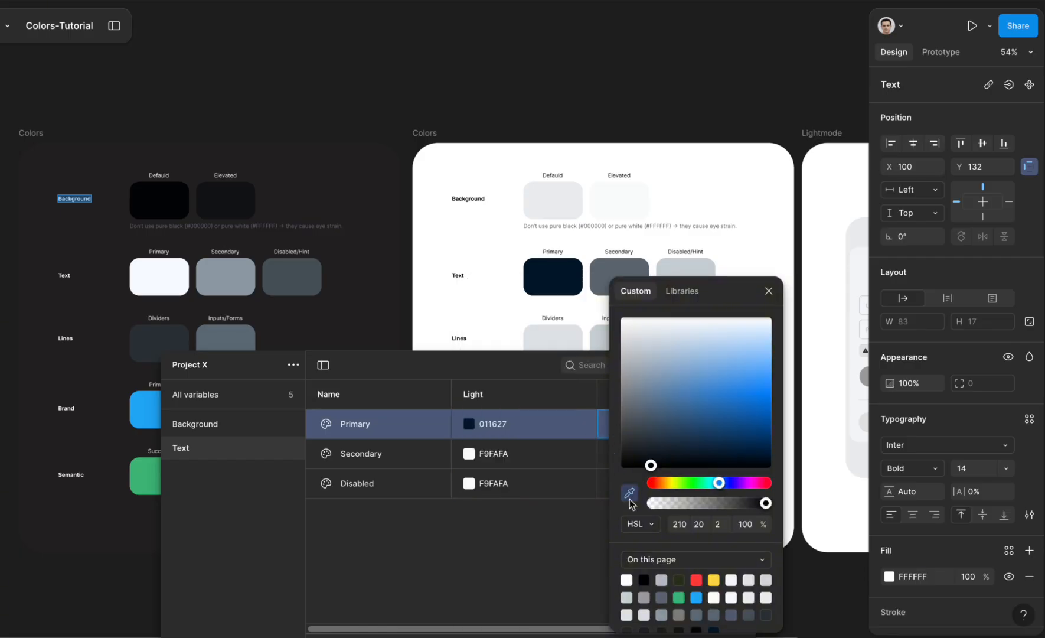
{"action": "left_click", "coordinate": [630, 495]}
{"action": "left_click", "coordinate": [168, 276]}
{"action": "left_click", "coordinate": [523, 599]}
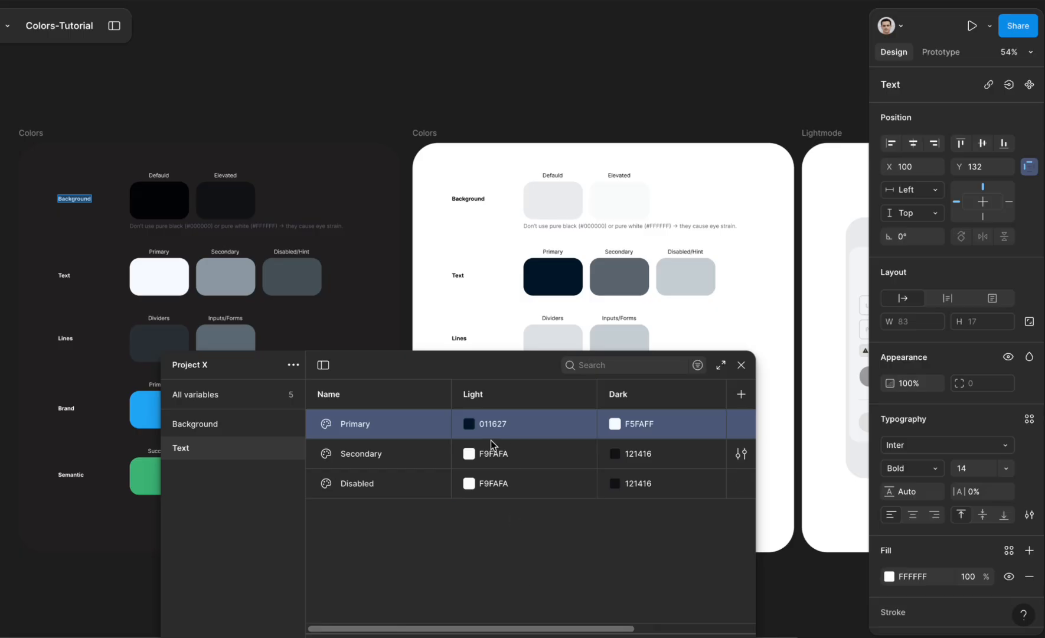
Set the Text/Secondary variable to 59656F for Light and 8B97A2 for Dark, sampling the Secondary text swatches of both palettes
{"action": "left_click", "coordinate": [469, 454]}
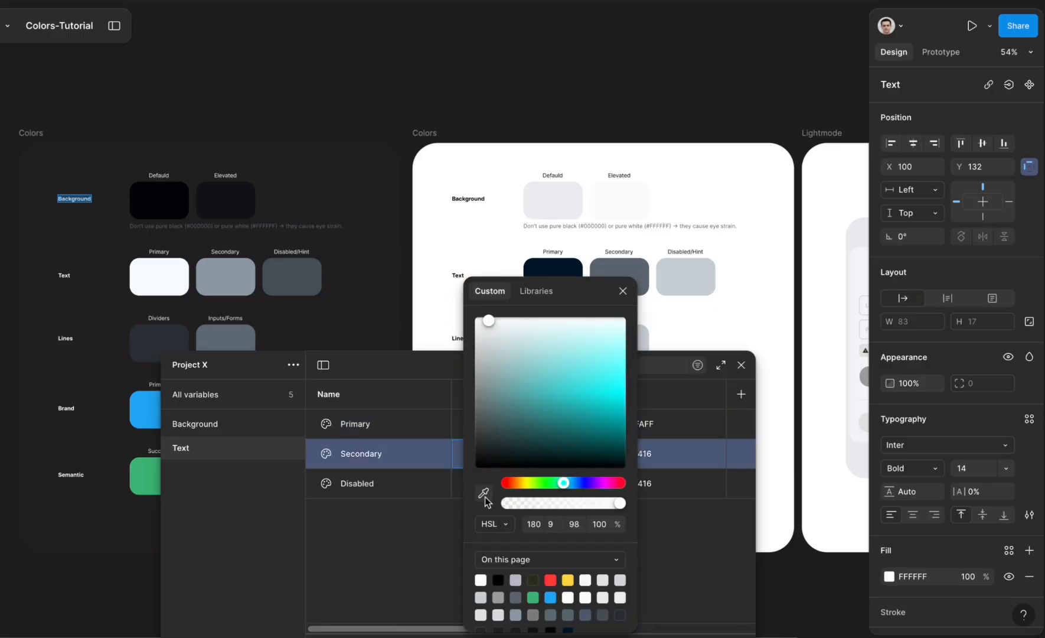
{"action": "left_click", "coordinate": [484, 493]}
{"action": "left_click", "coordinate": [632, 267]}
{"action": "left_click", "coordinate": [686, 581]}
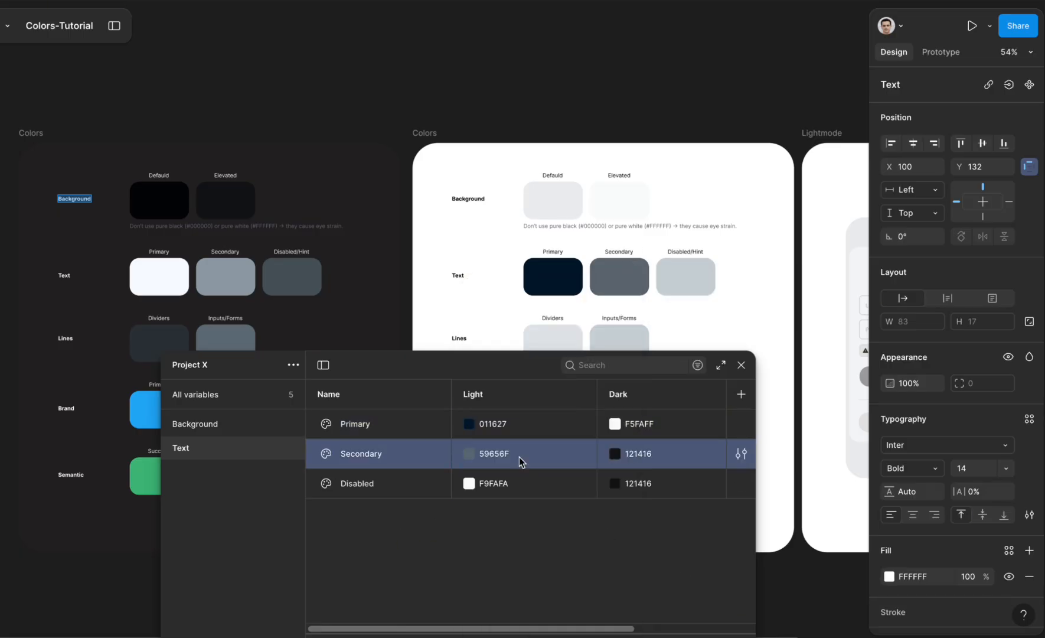
{"action": "left_click", "coordinate": [615, 454]}
{"action": "left_click", "coordinate": [629, 492]}
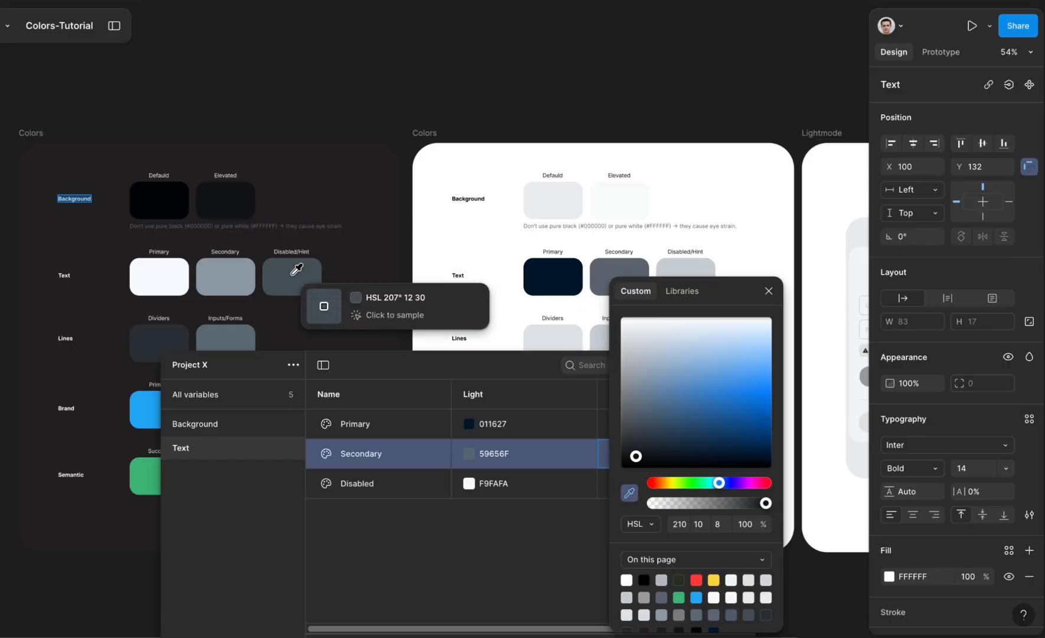
{"action": "left_click", "coordinate": [293, 273]}
{"action": "left_click", "coordinate": [420, 578]}
Set the Text/Disabled variable to C6CDD2 for Light and 444E56 for Dark, sampling the Disabled/Hint swatches of both palettes
{"action": "left_click", "coordinate": [469, 484]}
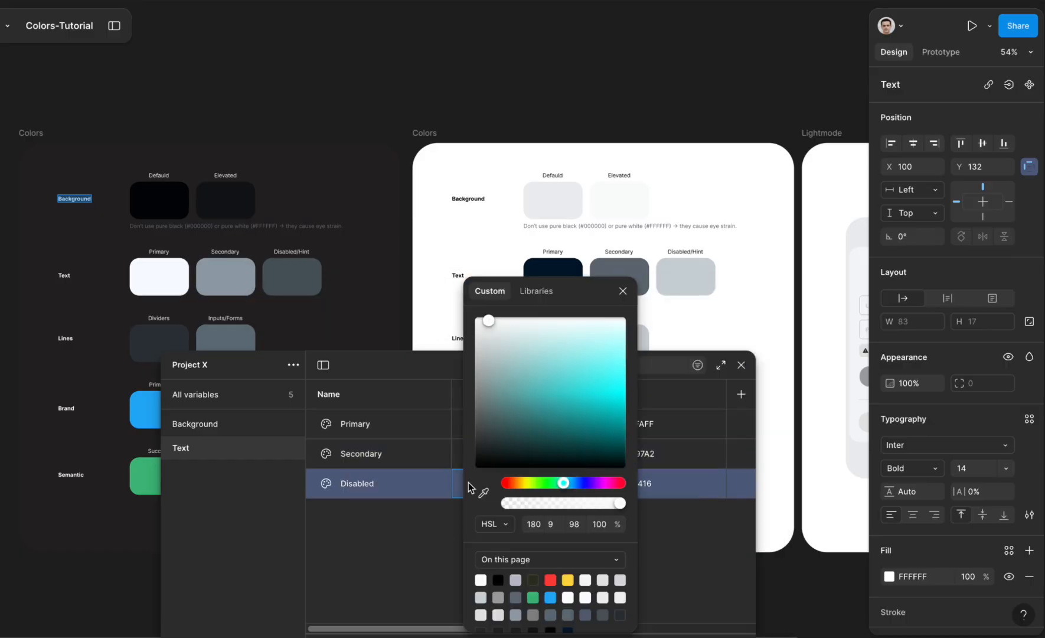
{"action": "left_click", "coordinate": [484, 493]}
{"action": "left_click", "coordinate": [676, 288]}
{"action": "left_click", "coordinate": [679, 602]}
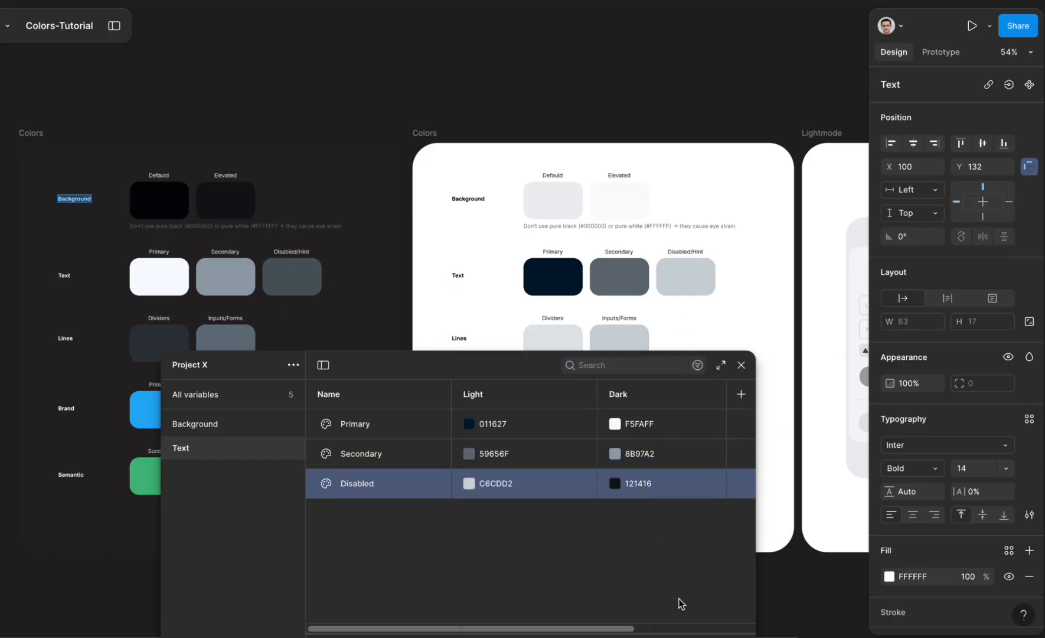
{"action": "left_click", "coordinate": [616, 485]}
{"action": "left_click", "coordinate": [629, 493]}
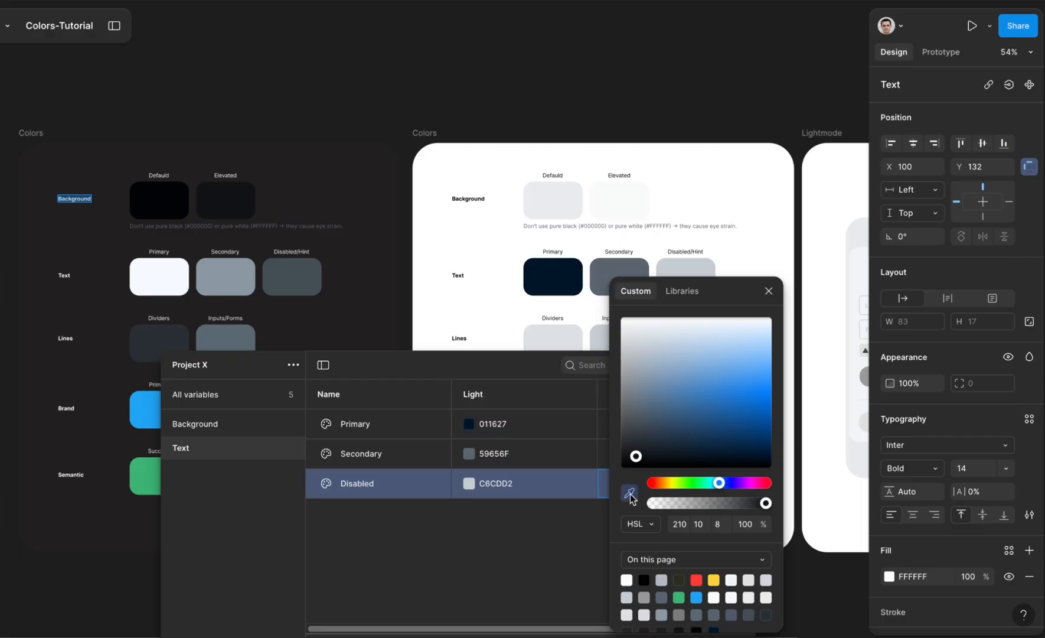
{"action": "left_click", "coordinate": [293, 248]}
{"action": "left_click", "coordinate": [420, 576]}
Duplicate the Text variable group
{"action": "left_click_drag", "start_coordinate": [417, 369], "coordinate": [606, 121]}
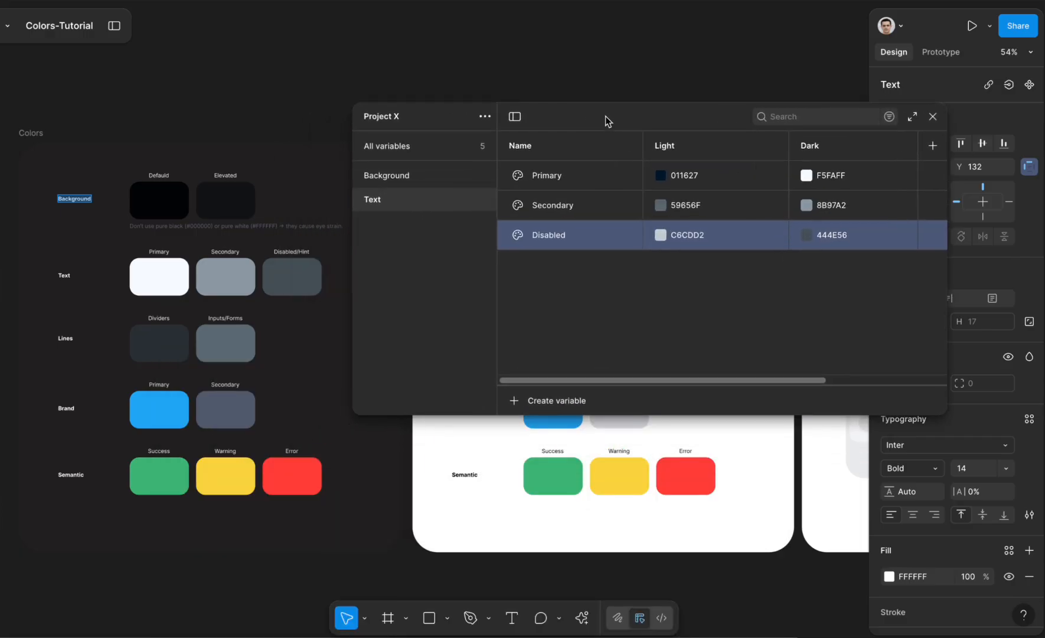
{"action": "right_click", "coordinate": [388, 199]}
{"action": "left_click", "coordinate": [407, 226]}
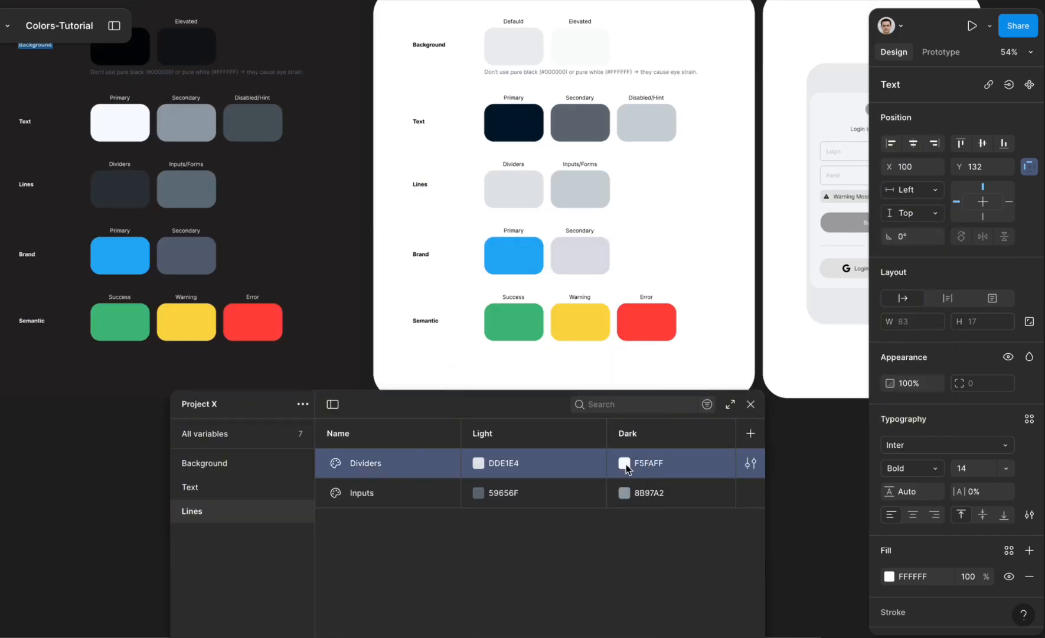
Sample a new Light color for the Inputs variable in the Lines group, and display all variables of the Project X collection
{"action": "left_click", "coordinate": [494, 493]}
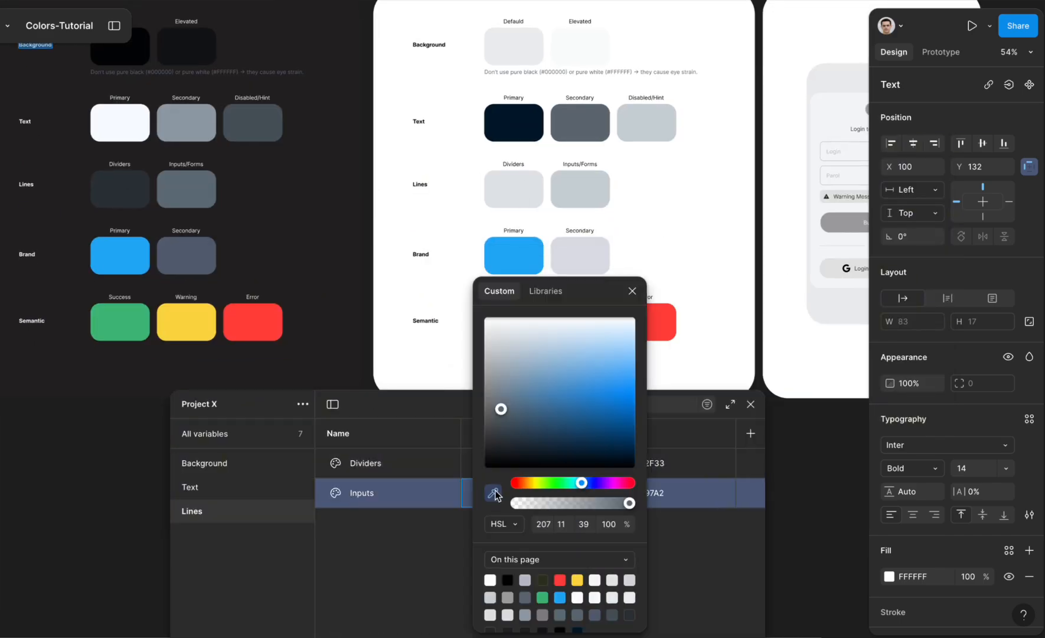
{"action": "left_click", "coordinate": [443, 411]}
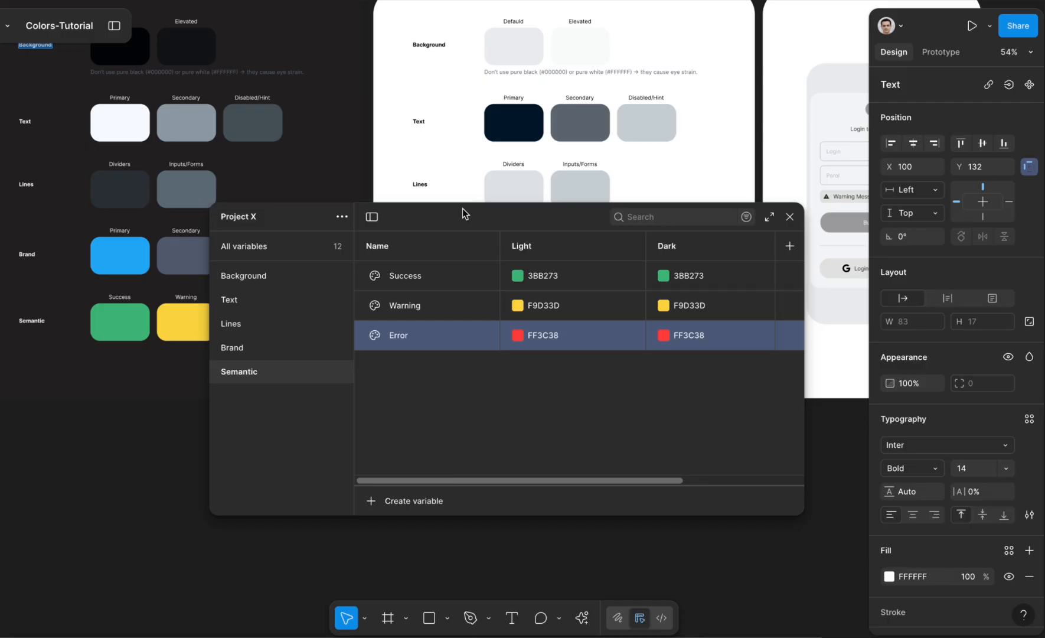
{"action": "left_click", "coordinate": [275, 247]}
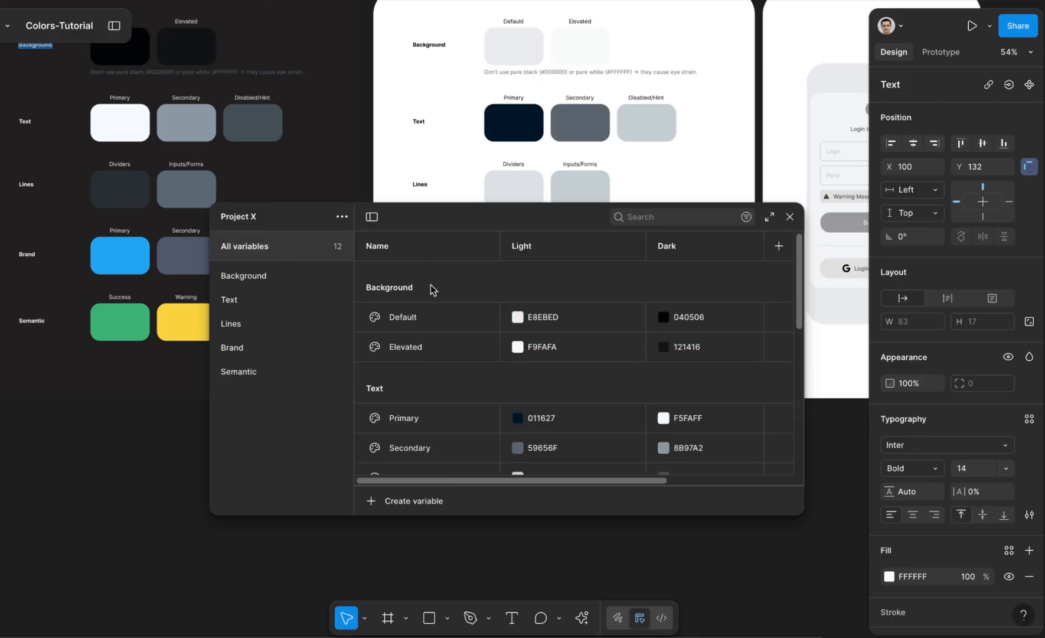
Review the Light and Dark values across all variable groups of the Project X collection, and close the variables window
{"action": "scroll", "coordinate": [507, 389], "scroll_direction": "down", "scroll_amount": 5}
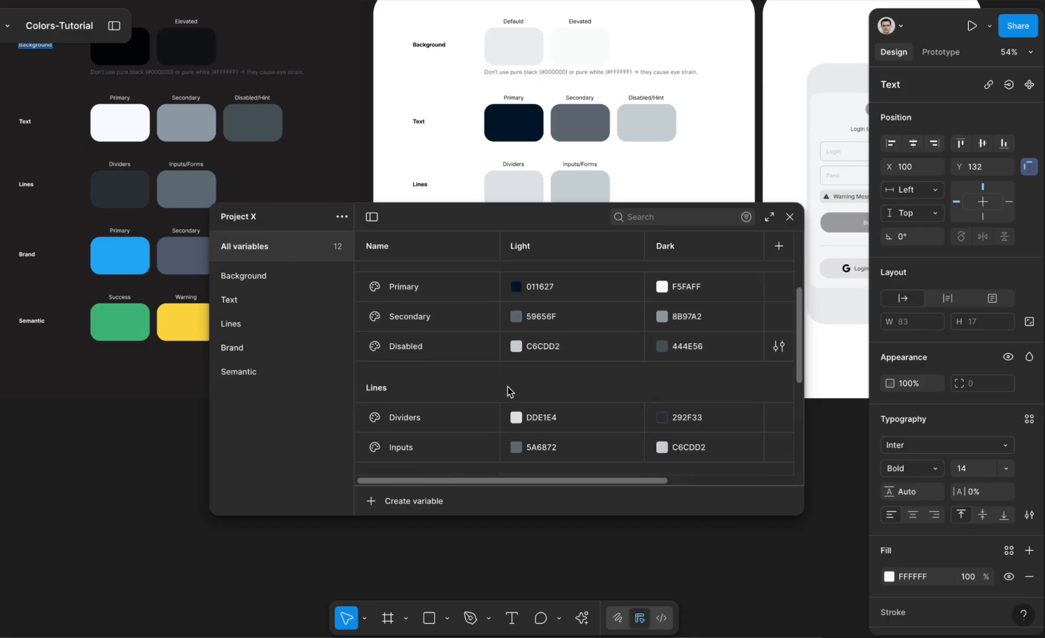
{"action": "scroll", "coordinate": [507, 386], "scroll_direction": "down", "scroll_amount": 8}
{"action": "scroll", "coordinate": [507, 387], "scroll_direction": "up", "scroll_amount": 5}
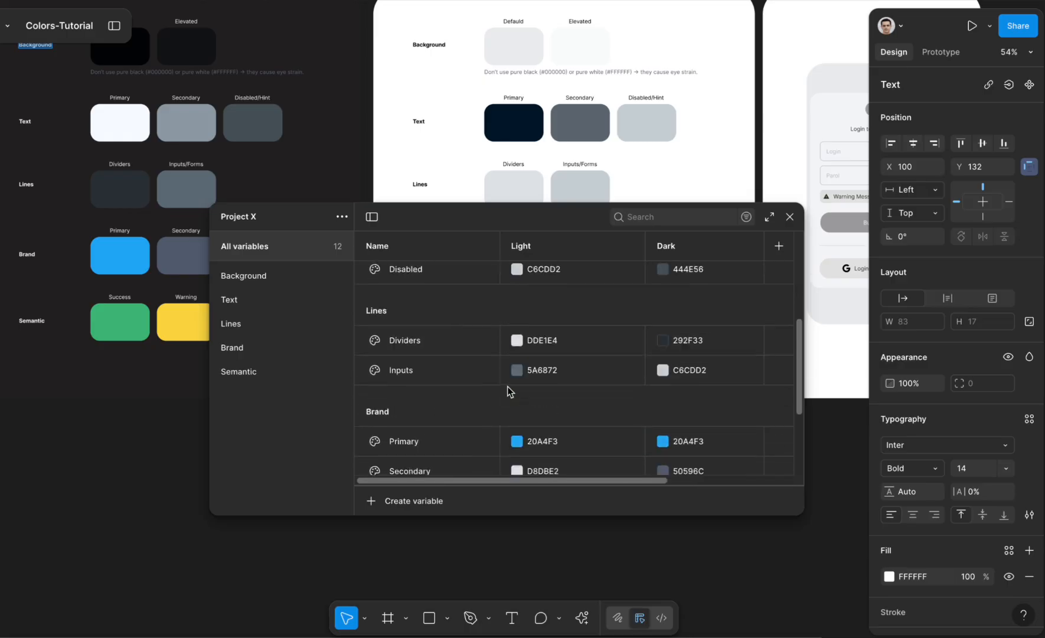
{"action": "scroll", "coordinate": [508, 386], "scroll_direction": "up", "scroll_amount": 4}
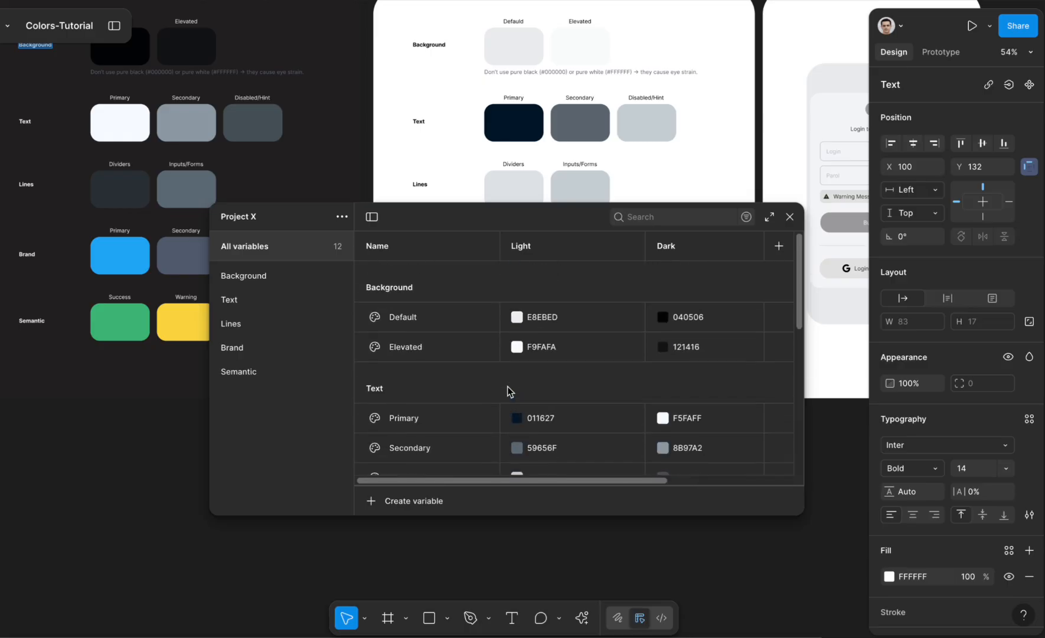
{"action": "left_click", "coordinate": [790, 217]}
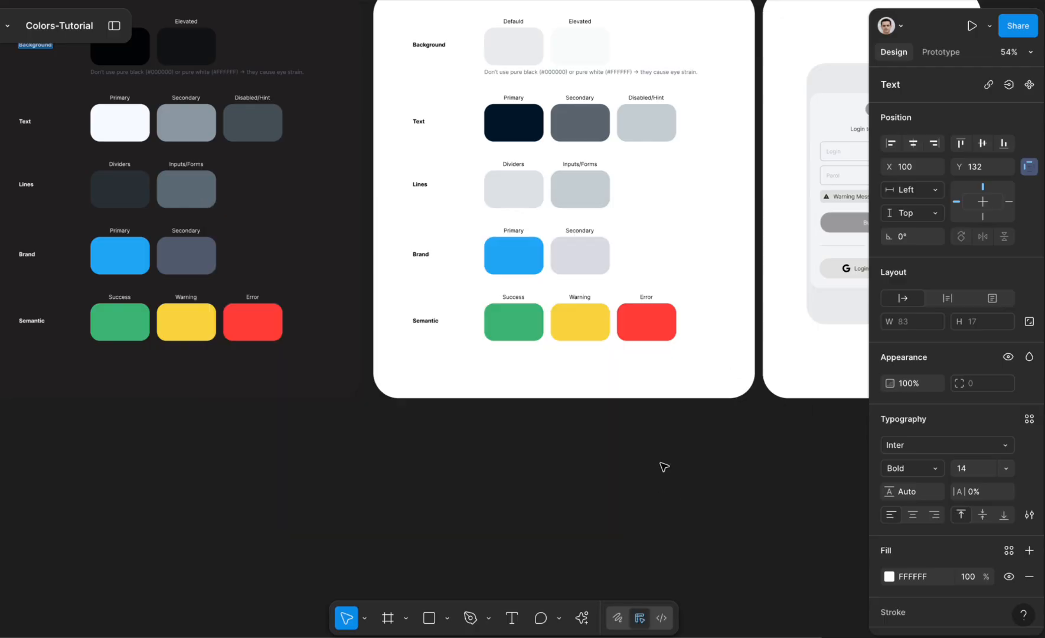
Set the fill of the large phone background rectangle in the Lightmode mockup to the Background/Default variable
{"action": "scroll", "coordinate": [664, 466], "scroll_direction": "up", "scroll_amount": 4}
{"action": "scroll", "coordinate": [664, 466], "scroll_direction": "right", "scroll_amount": 4}
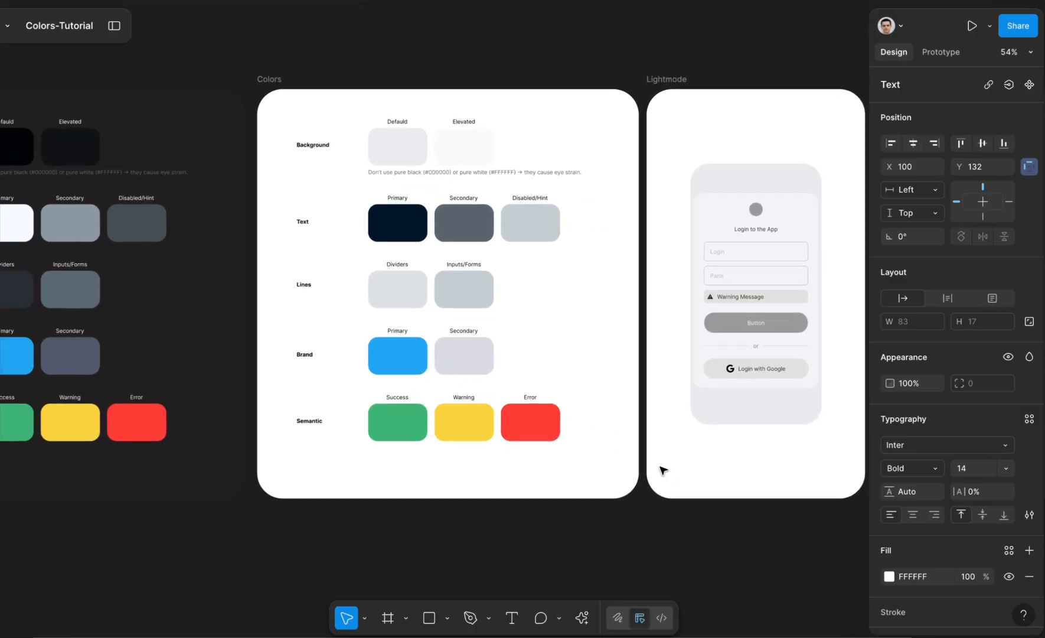
{"action": "scroll", "coordinate": [663, 470], "scroll_direction": "left", "scroll_amount": 1}
{"action": "scroll", "coordinate": [663, 470], "scroll_direction": "up", "scroll_amount": 1}
{"action": "scroll", "coordinate": [663, 470], "scroll_direction": "right", "scroll_amount": 5}
{"action": "scroll", "coordinate": [663, 470], "scroll_direction": "up", "scroll_amount": 5}
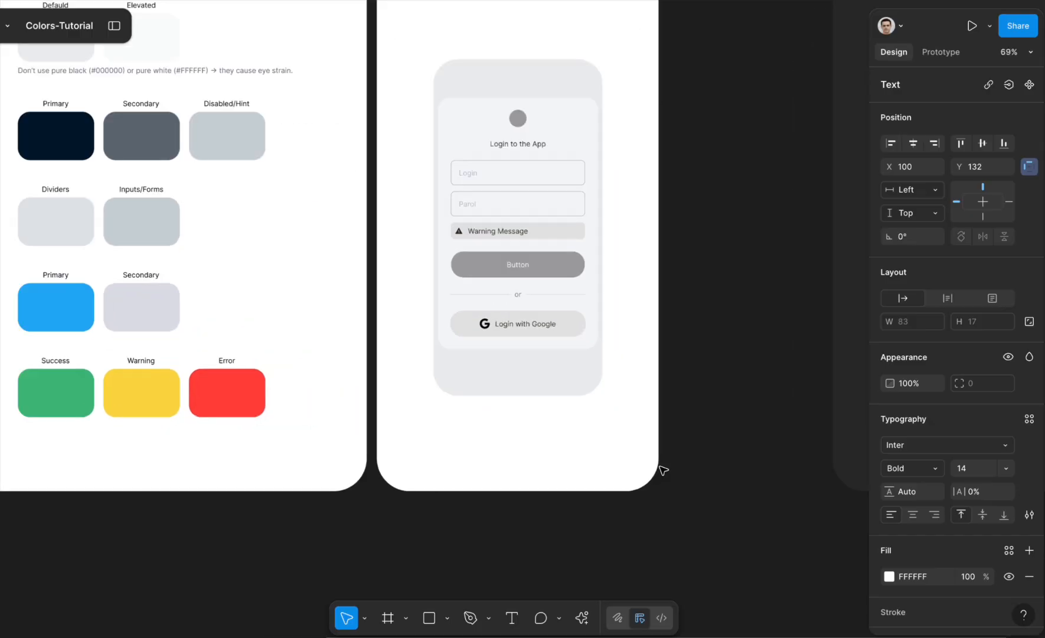
{"action": "scroll", "coordinate": [663, 470], "scroll_direction": "up", "scroll_amount": 2}
{"action": "scroll", "coordinate": [663, 470], "scroll_direction": "left", "scroll_amount": 1}
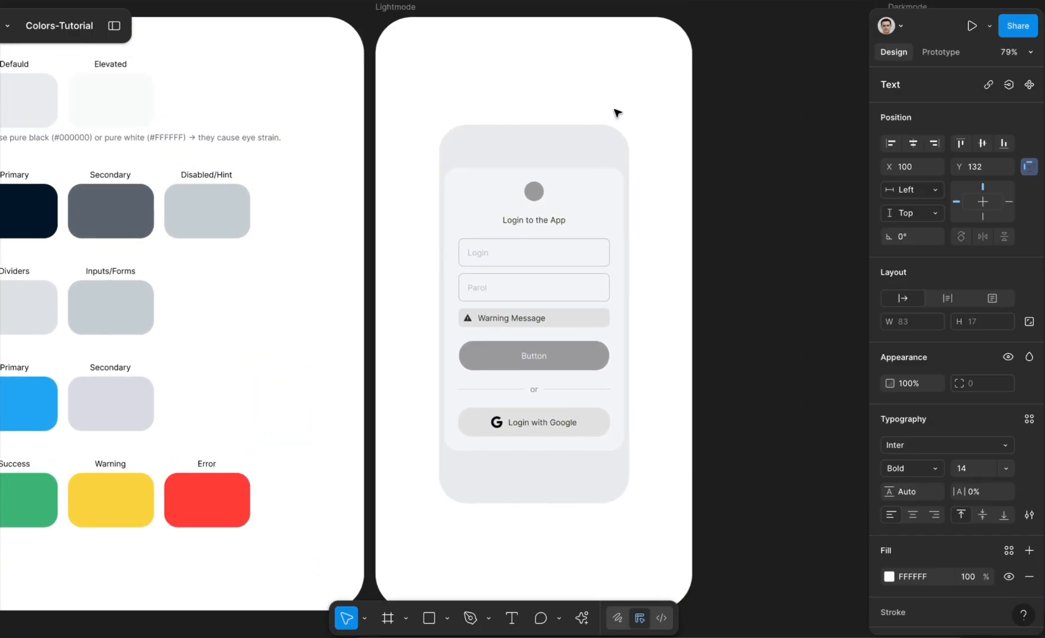
{"action": "left_click", "coordinate": [572, 134]}
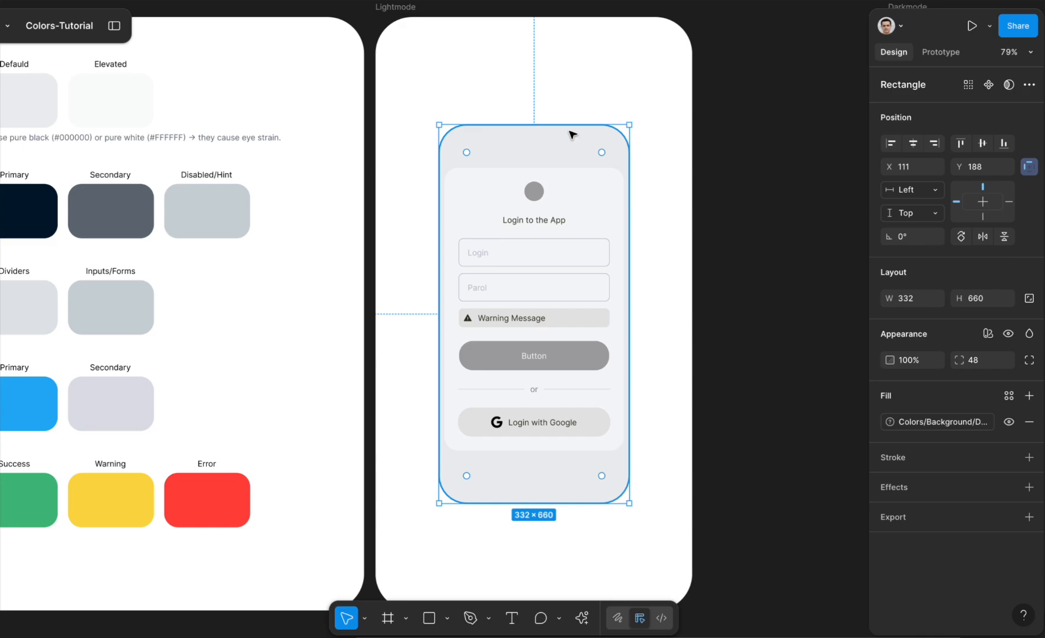
{"action": "left_click", "coordinate": [925, 422]}
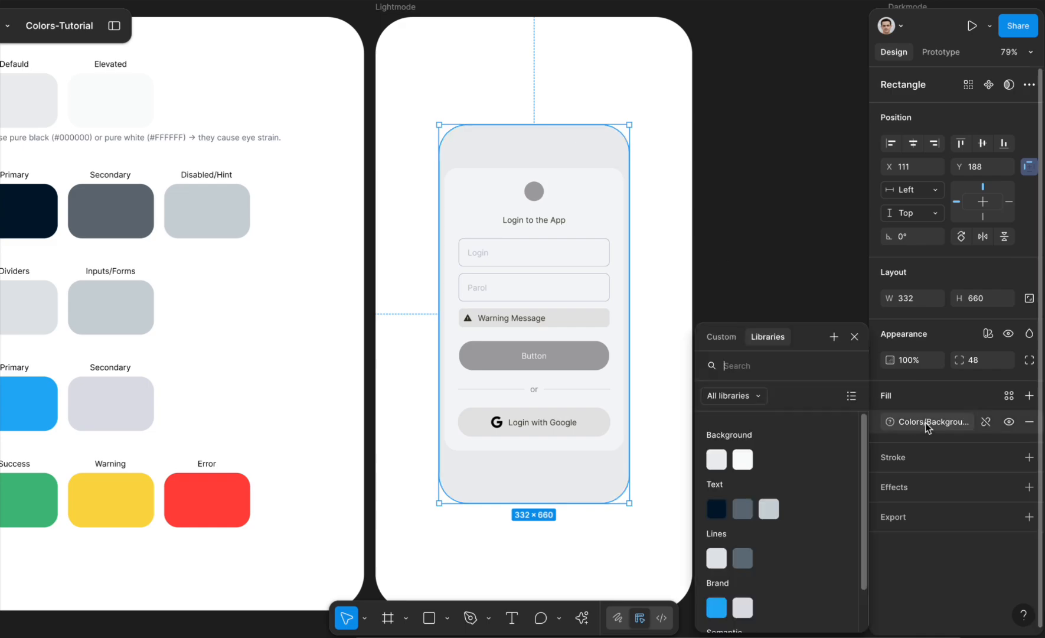
{"action": "left_click", "coordinate": [770, 275]}
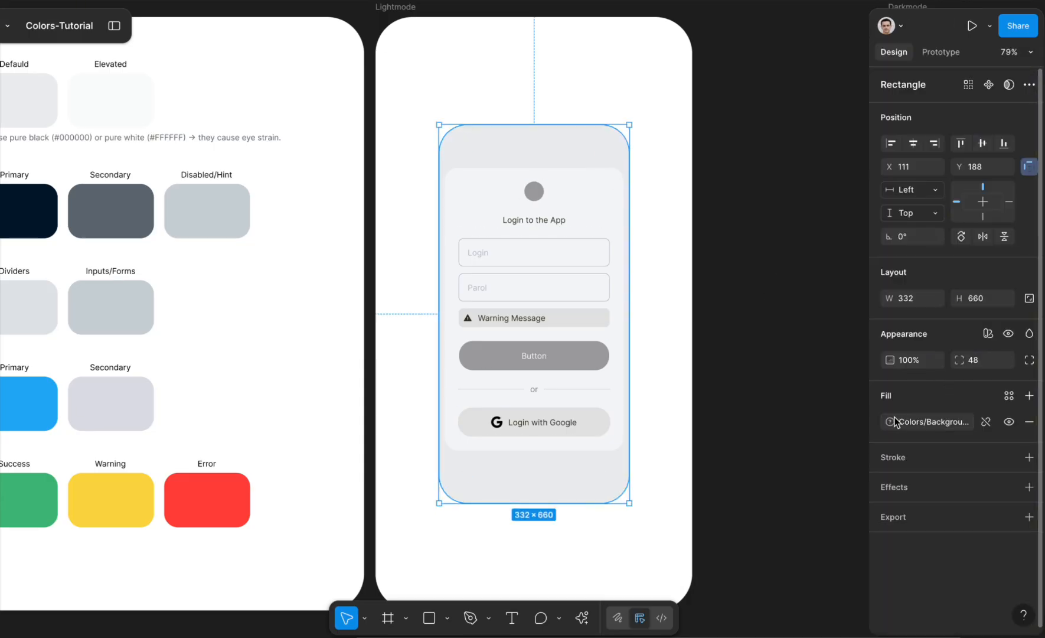
{"action": "left_click", "coordinate": [894, 421]}
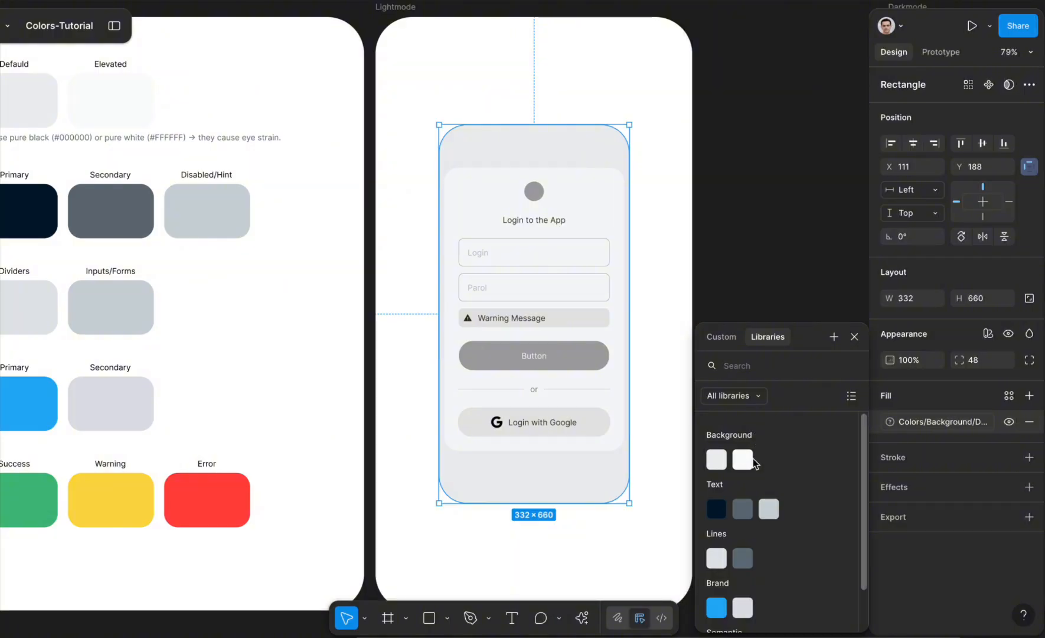
{"action": "scroll", "coordinate": [753, 459], "scroll_direction": "down", "scroll_amount": 2}
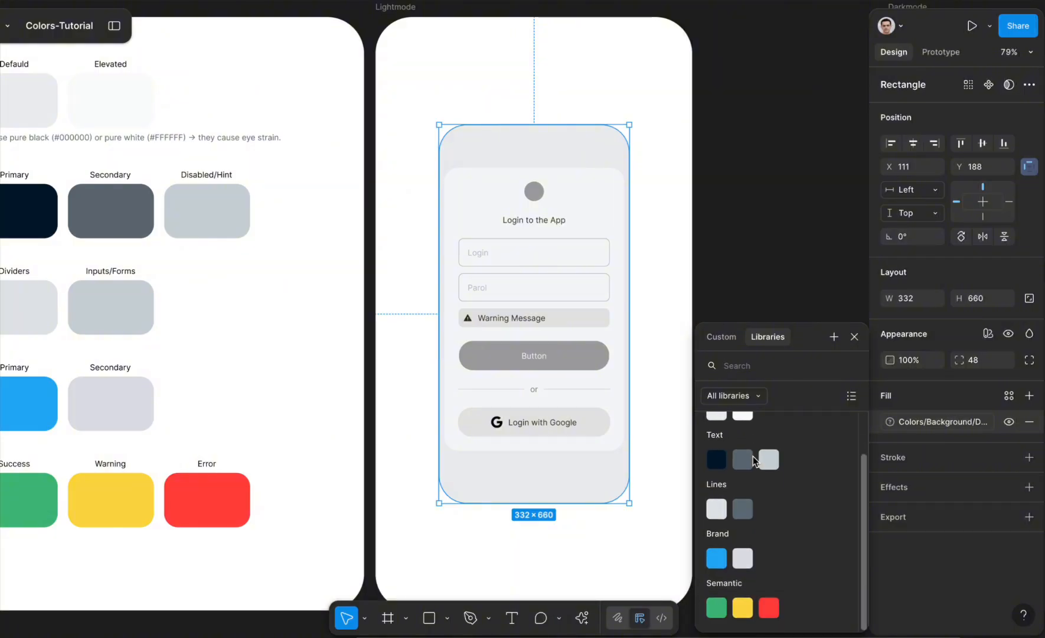
{"action": "scroll", "coordinate": [745, 563], "scroll_direction": "up", "scroll_amount": 2}
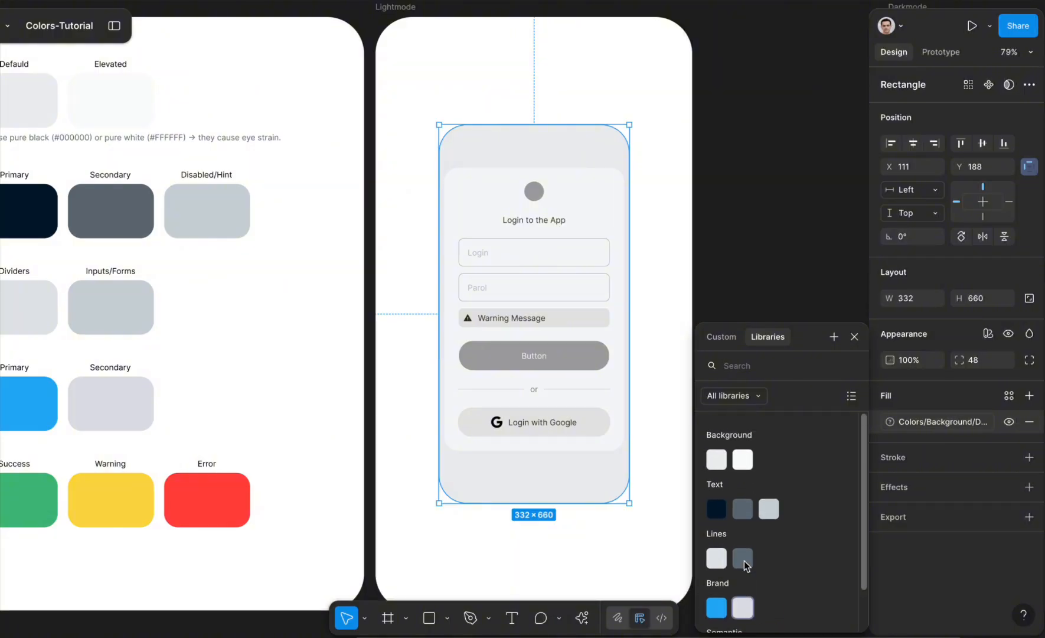
{"action": "left_click", "coordinate": [717, 460]}
Set the login card frame's fill to the Background/Elevated variable and deselect it
{"action": "left_click", "coordinate": [604, 180]}
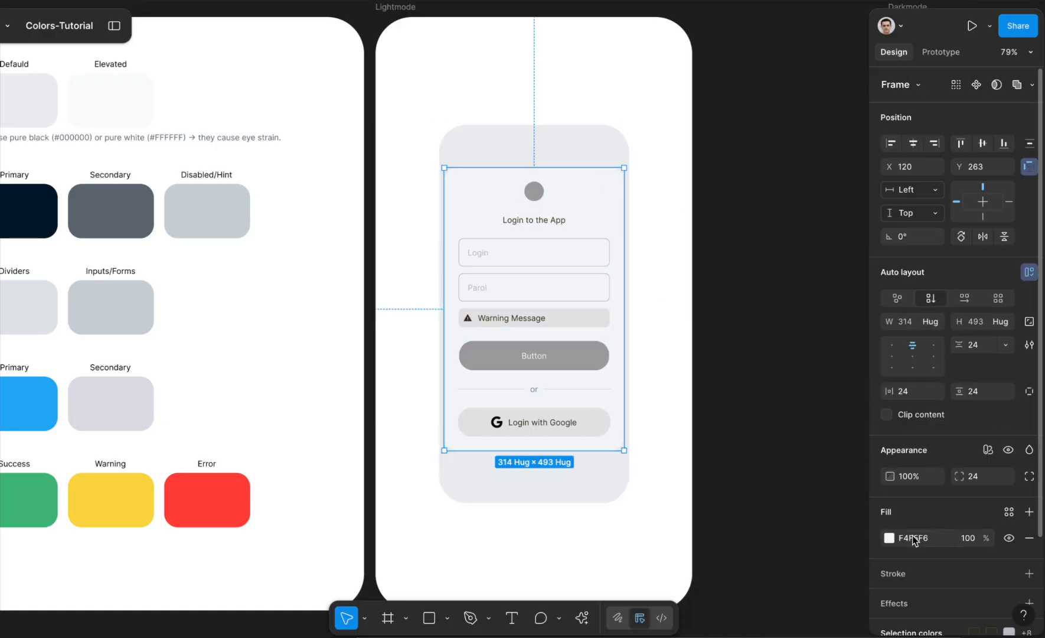
{"action": "left_click", "coordinate": [889, 538]}
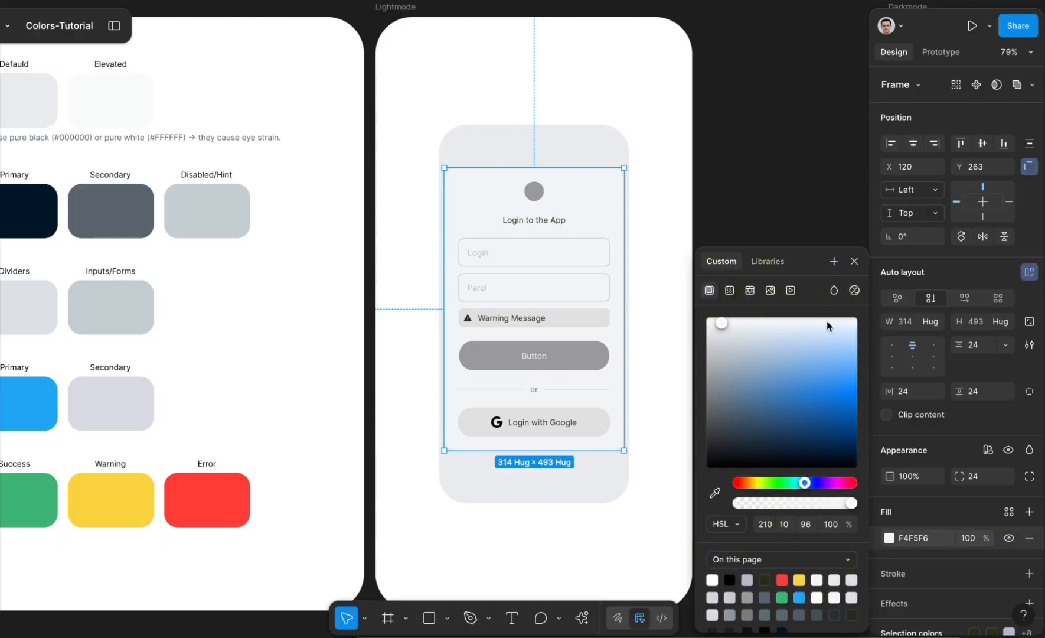
{"action": "left_click", "coordinate": [768, 261]}
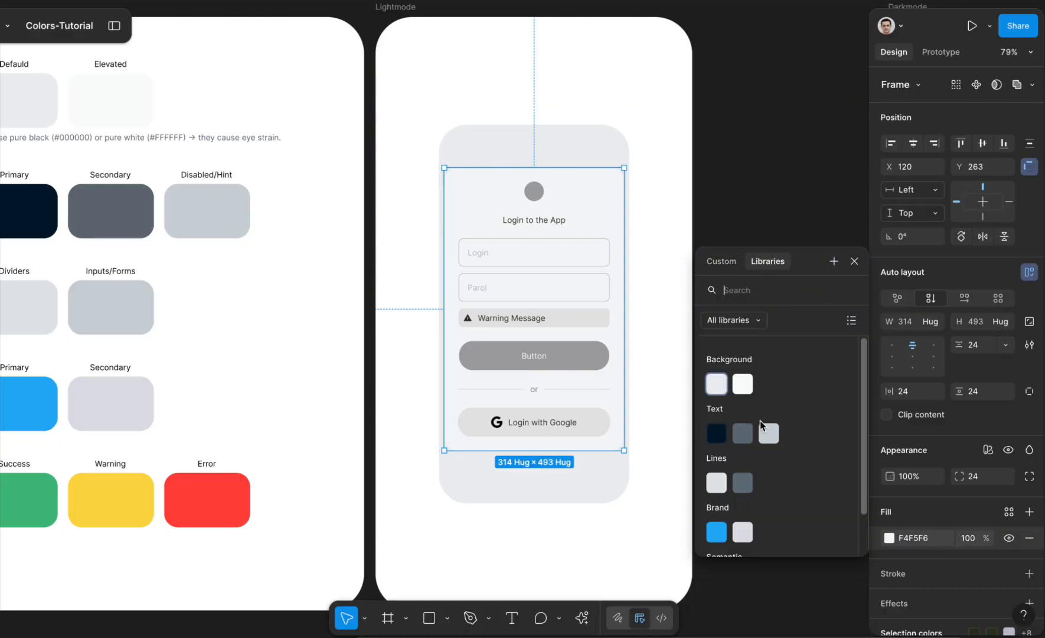
{"action": "left_click", "coordinate": [743, 384]}
{"action": "key", "text": "shift+backslash"}
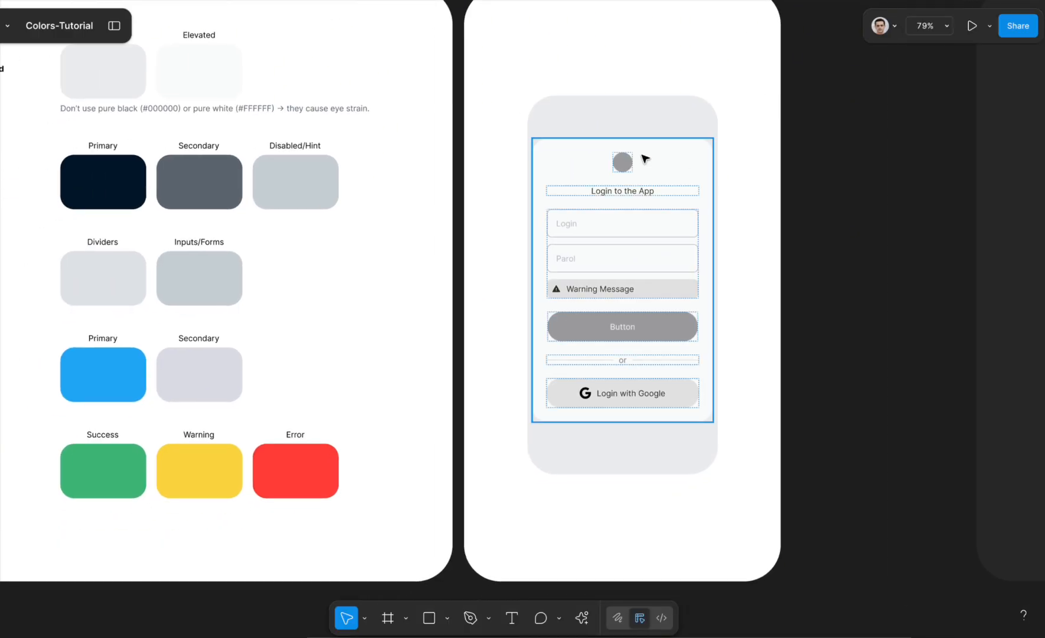
Set the fill of both the logo circle and the main button in the login card to the Brand/Primary variable
{"action": "left_click", "coordinate": [623, 162]}
{"action": "left_click", "coordinate": [676, 326], "text": "shift"}
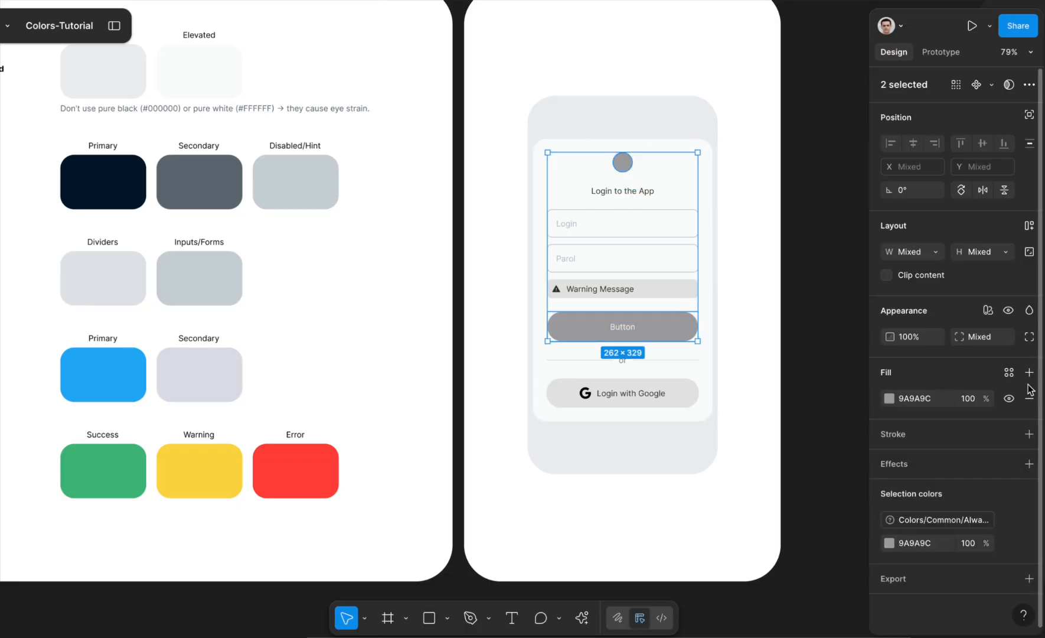
{"action": "left_click", "coordinate": [1009, 372]}
{"action": "left_click", "coordinate": [714, 603]}
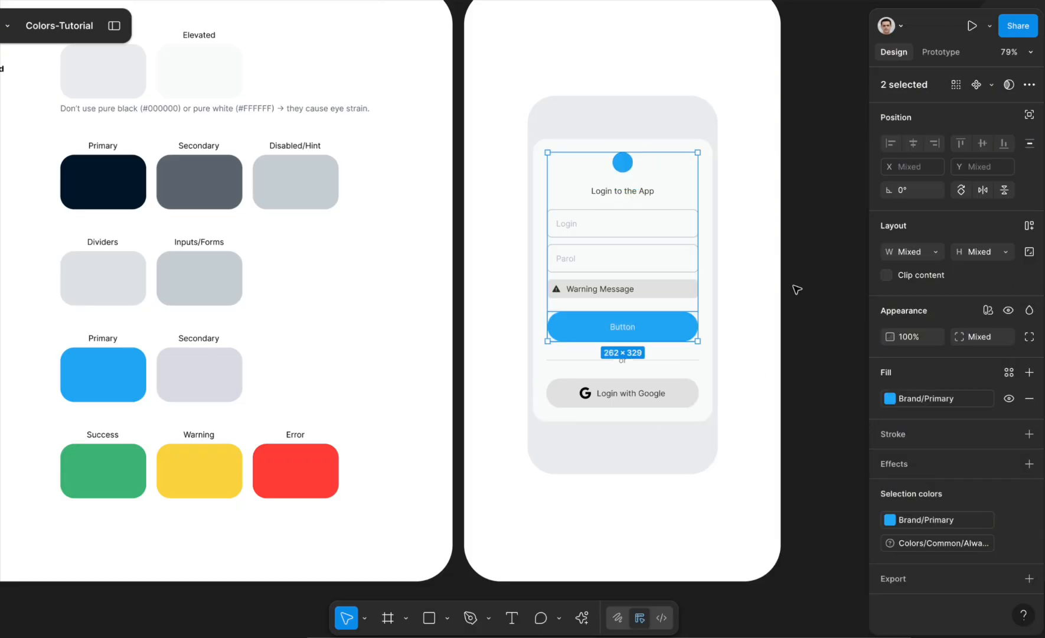
{"action": "left_click", "coordinate": [798, 290]}
Set the Warning Message bar's fill to the Semantic/Warning variable
{"action": "left_click", "coordinate": [689, 292]}
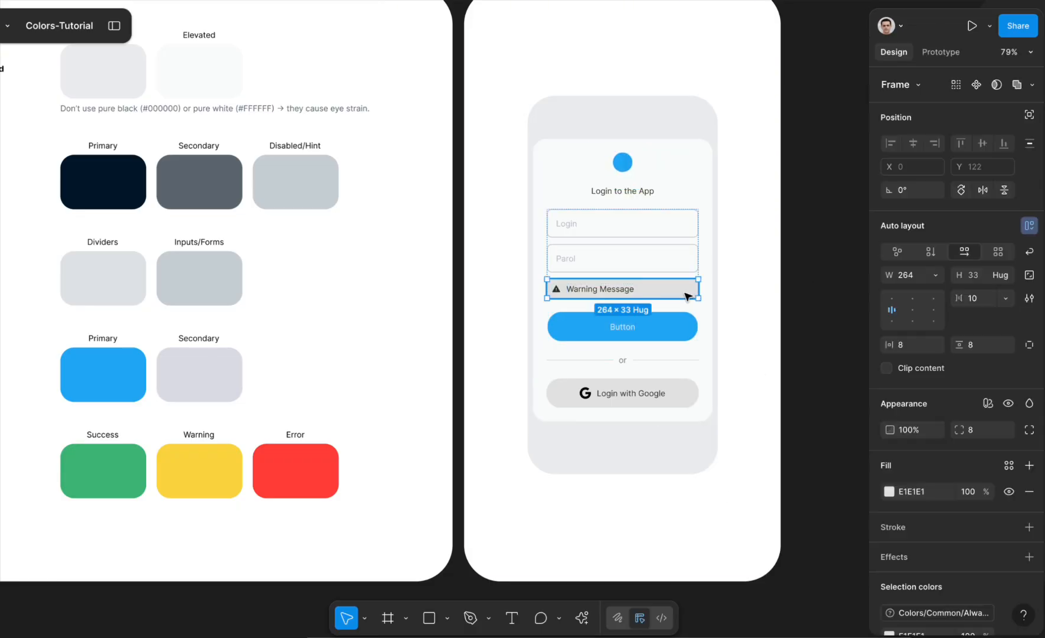
{"action": "left_click", "coordinate": [1008, 465]}
{"action": "scroll", "coordinate": [747, 484], "scroll_direction": "down", "scroll_amount": 3}
{"action": "left_click", "coordinate": [743, 607]}
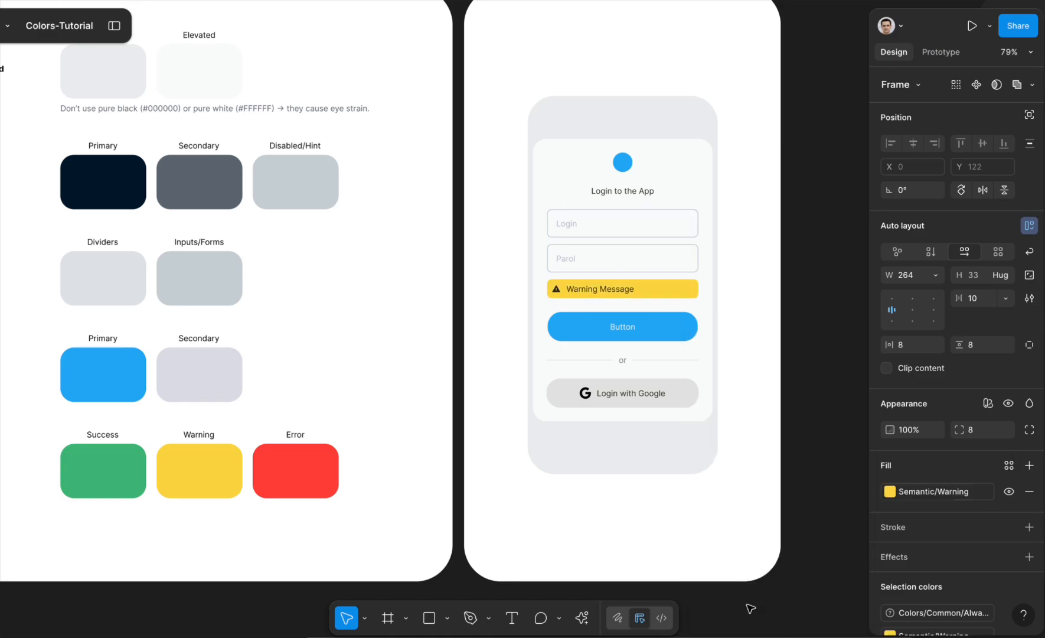
{"action": "left_click", "coordinate": [797, 339]}
Set the Login with Google button's fill to the Brand/Secondary variable
{"action": "left_click", "coordinate": [684, 389]}
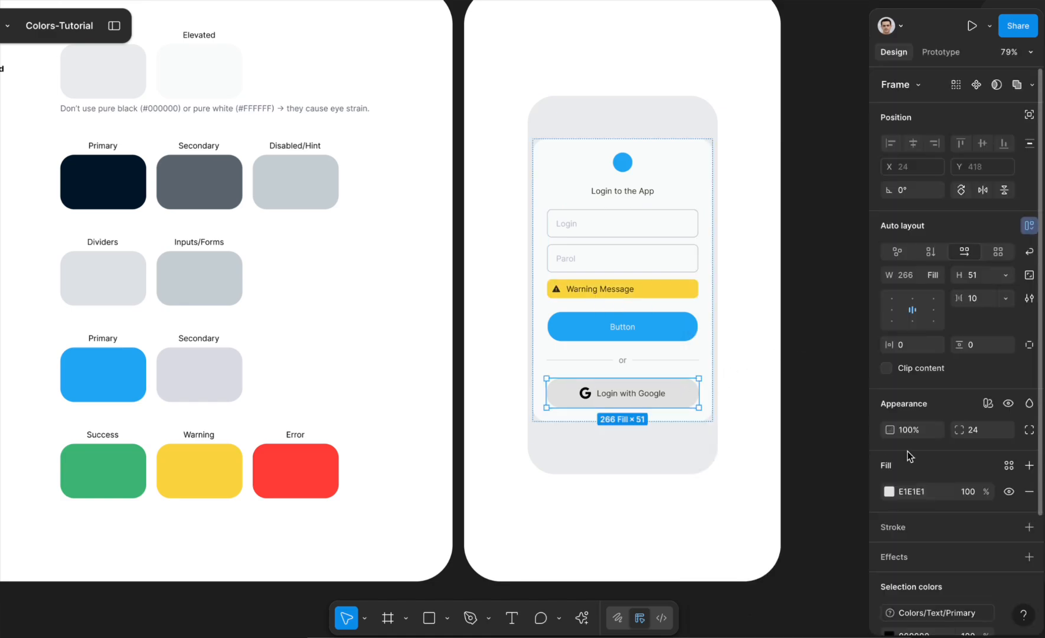
{"action": "scroll", "coordinate": [965, 498], "scroll_direction": "down", "scroll_amount": 2}
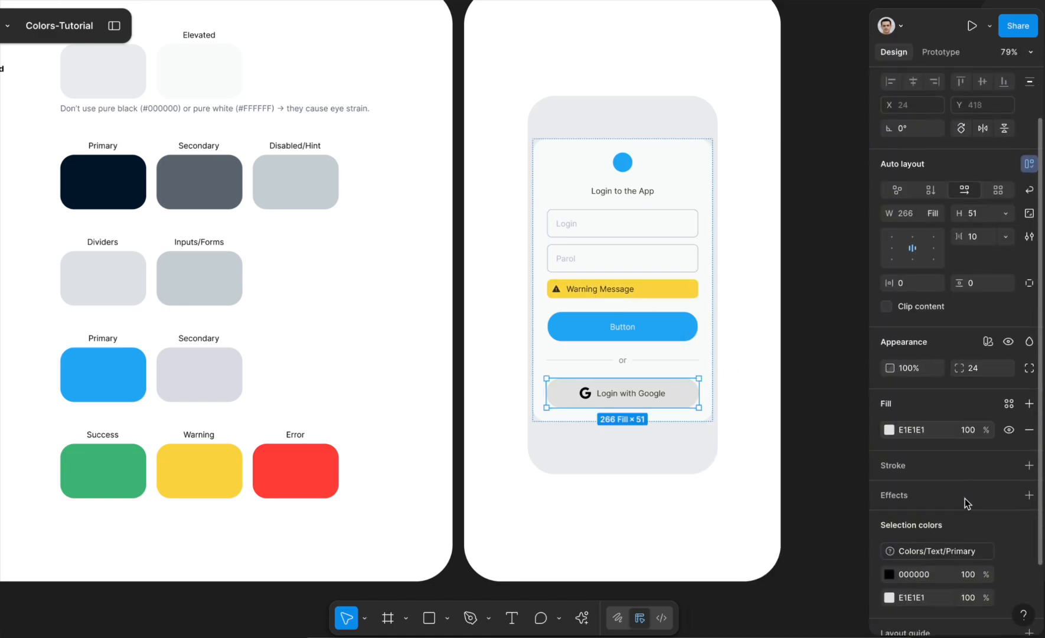
{"action": "left_click", "coordinate": [1009, 403]}
{"action": "scroll", "coordinate": [792, 526], "scroll_direction": "down", "scroll_amount": 2}
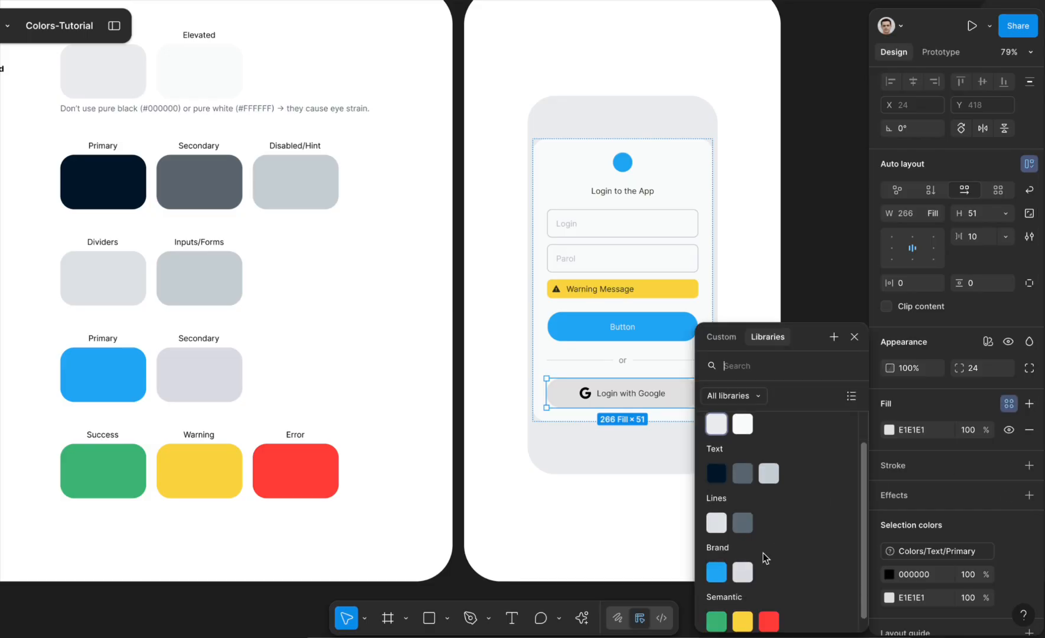
{"action": "left_click", "coordinate": [742, 572]}
{"action": "left_click", "coordinate": [821, 465]}
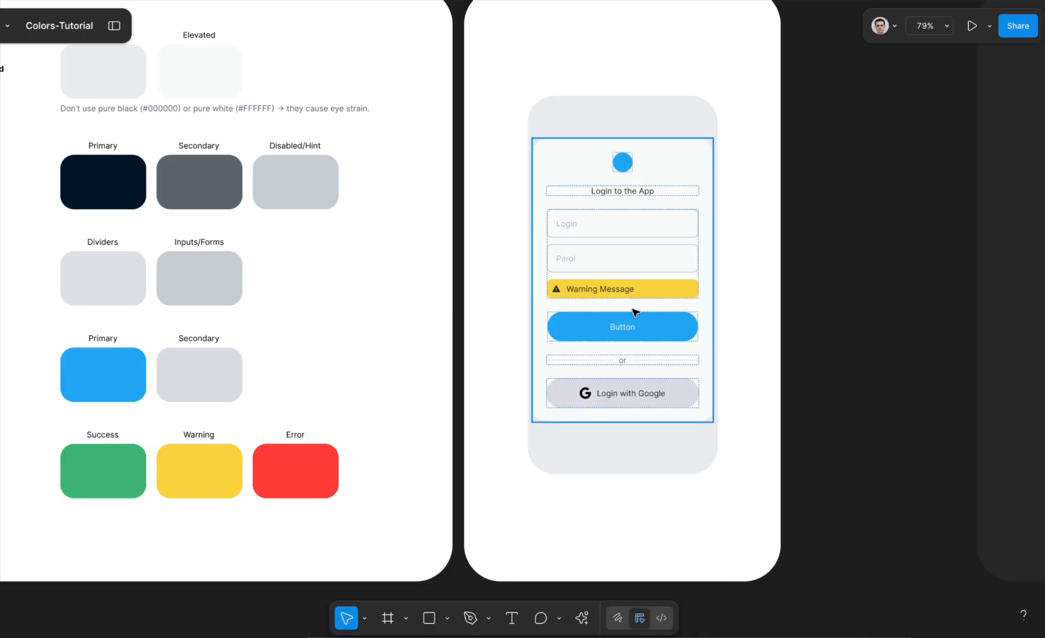
Set the stroke of the Login and Parol input fields to the Lines/Inputs variable, and check which library color is assigned
{"action": "scroll", "coordinate": [567, 236], "scroll_direction": "up", "scroll_amount": 5}
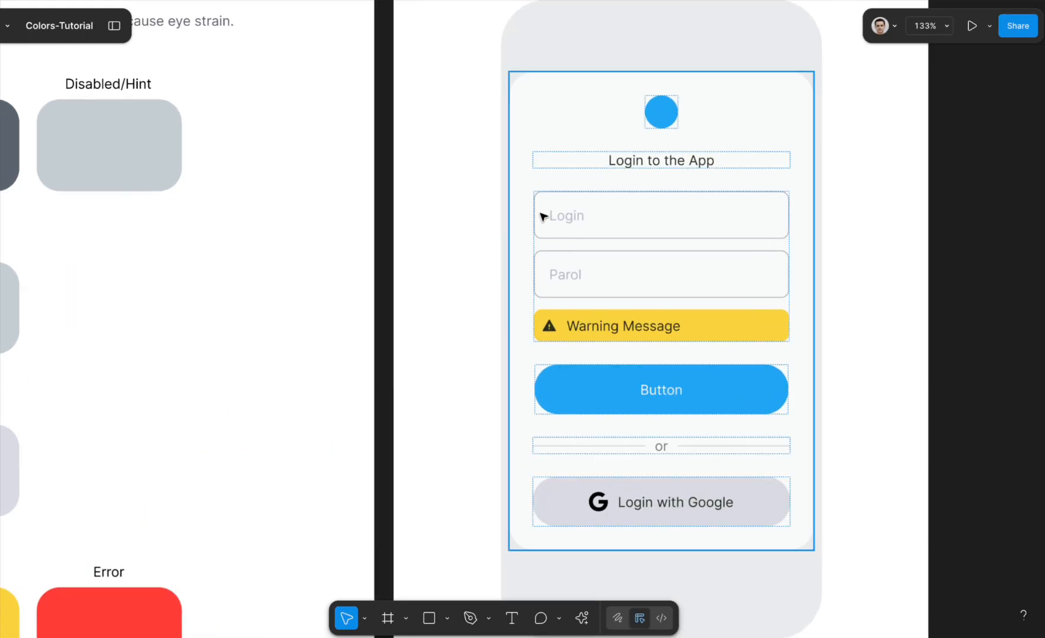
{"action": "left_click", "coordinate": [570, 218], "text": "super"}
{"action": "left_click", "coordinate": [613, 211]}
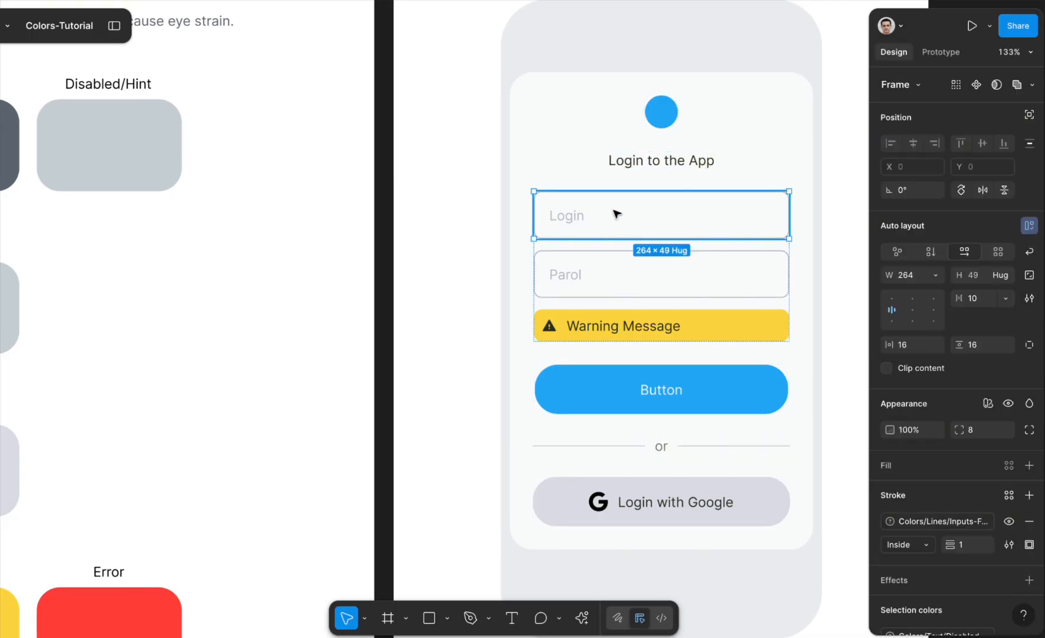
{"action": "left_click", "coordinate": [610, 261], "text": "shift"}
{"action": "left_click", "coordinate": [1009, 494]}
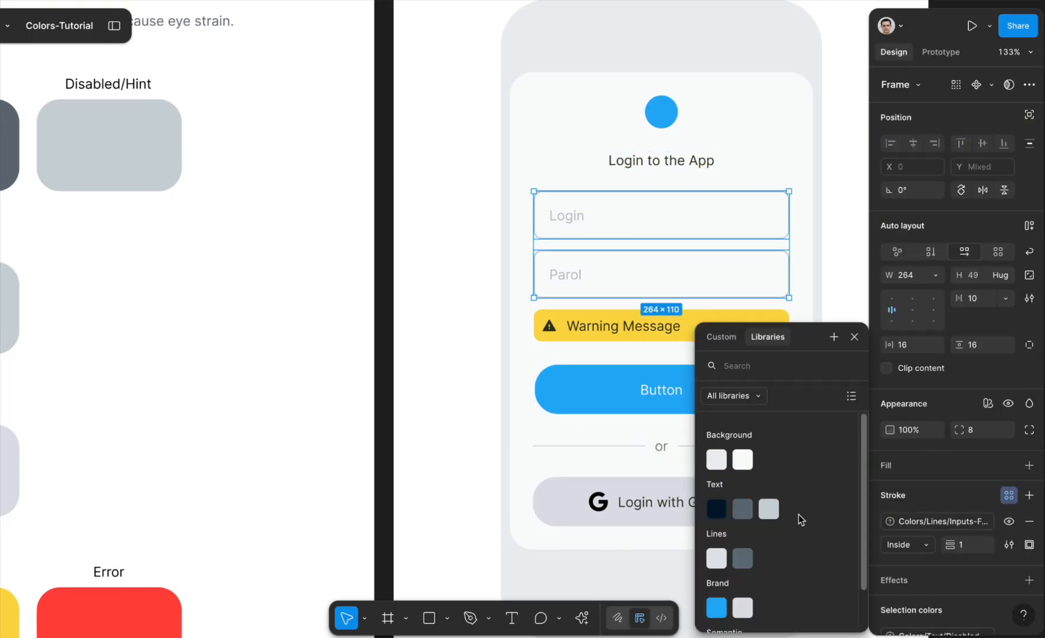
{"action": "left_click", "coordinate": [744, 559]}
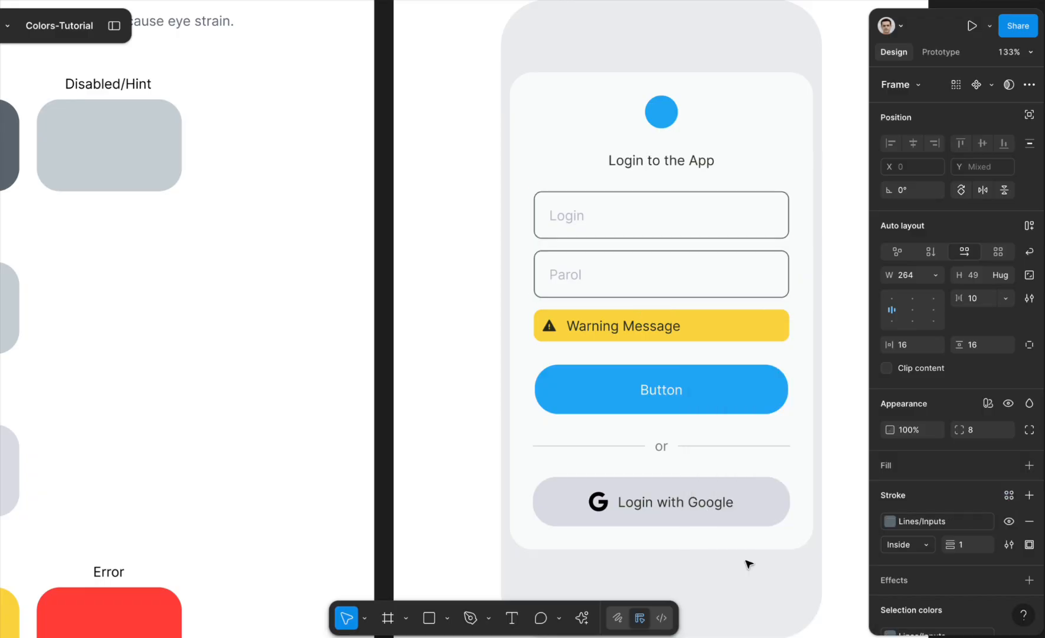
{"action": "left_click", "coordinate": [919, 525]}
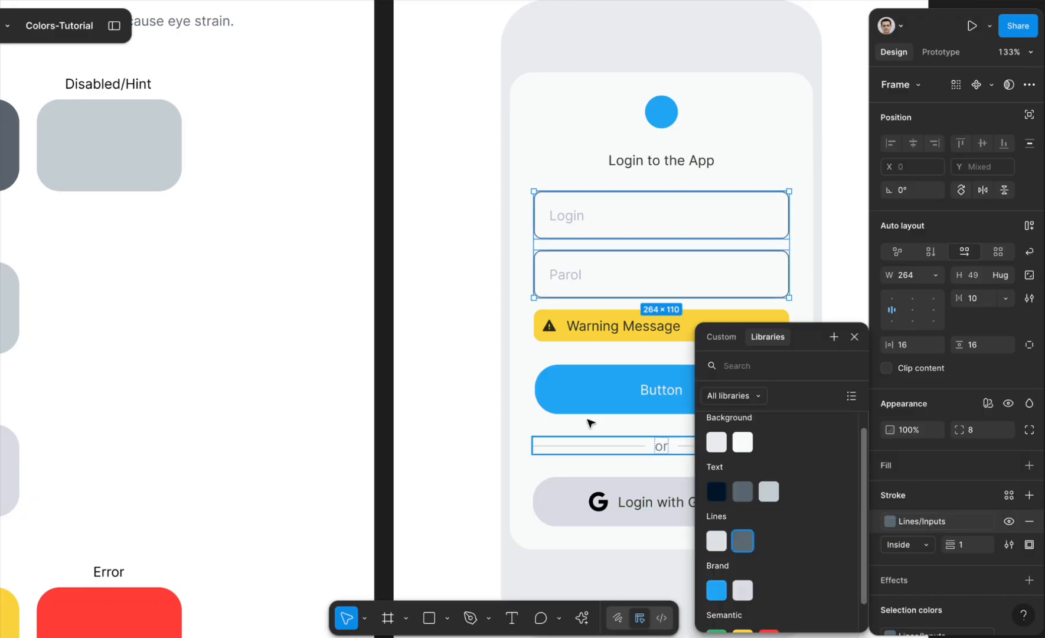
Set the Light value of the Lines/Inputs variable to C6CDD2 by sampling the light palette's Inputs/Forms swatch
{"action": "scroll", "coordinate": [588, 378], "scroll_direction": "down", "scroll_amount": 5}
{"action": "scroll", "coordinate": [586, 376], "scroll_direction": "down", "scroll_amount": 1}
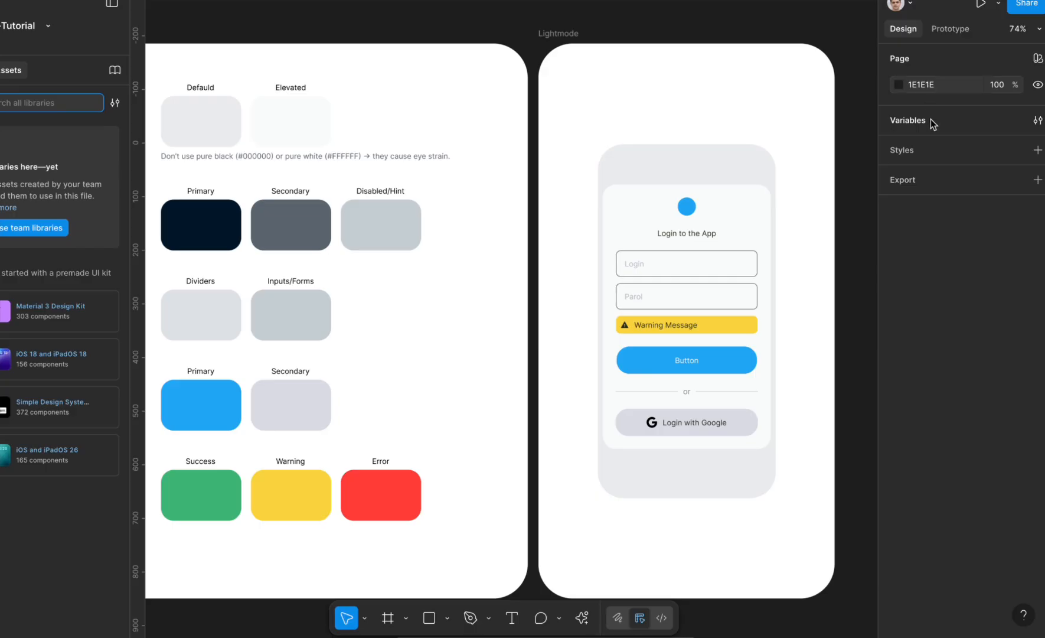
{"action": "left_click", "coordinate": [930, 119]}
{"action": "left_click_drag", "start_coordinate": [500, 224], "coordinate": [523, 392]}
{"action": "scroll", "coordinate": [496, 543], "scroll_direction": "down", "scroll_amount": 5}
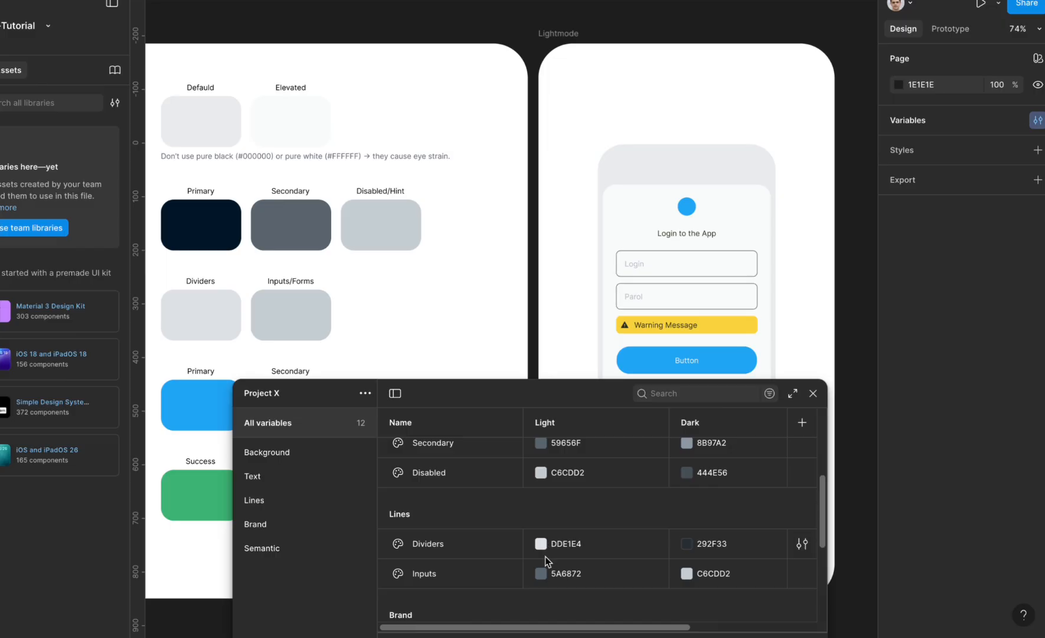
{"action": "left_click", "coordinate": [541, 575]}
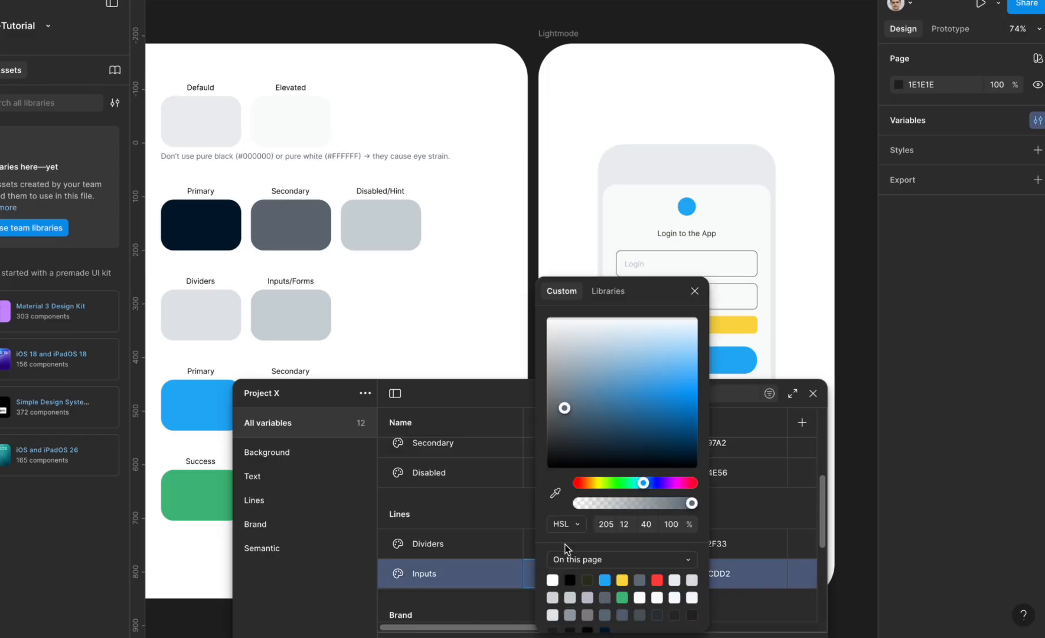
{"action": "left_click", "coordinate": [555, 493]}
{"action": "left_click", "coordinate": [318, 328]}
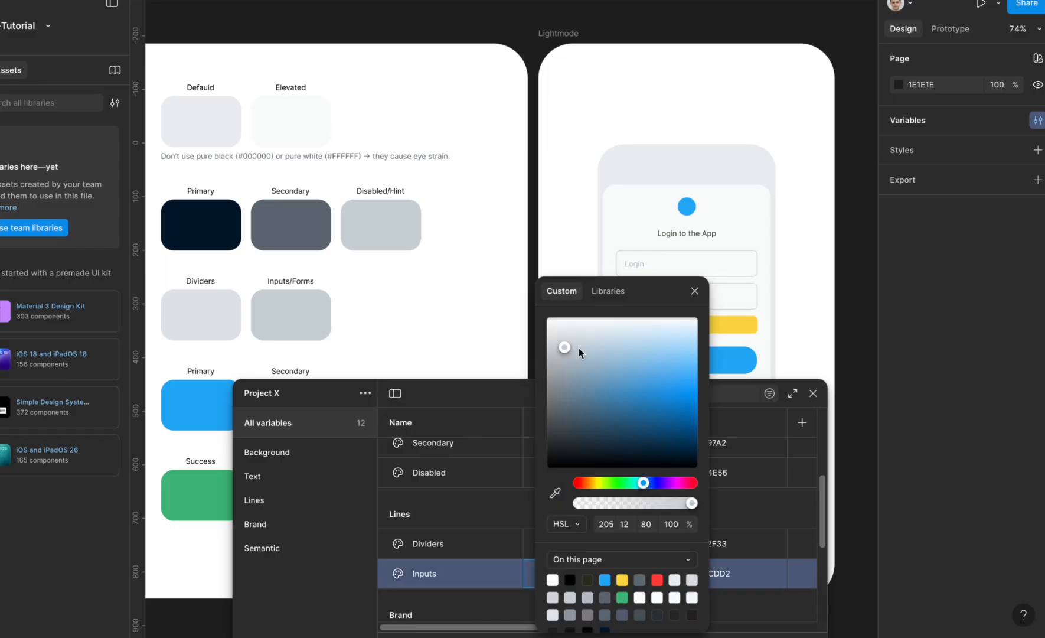
{"action": "left_click", "coordinate": [463, 385]}
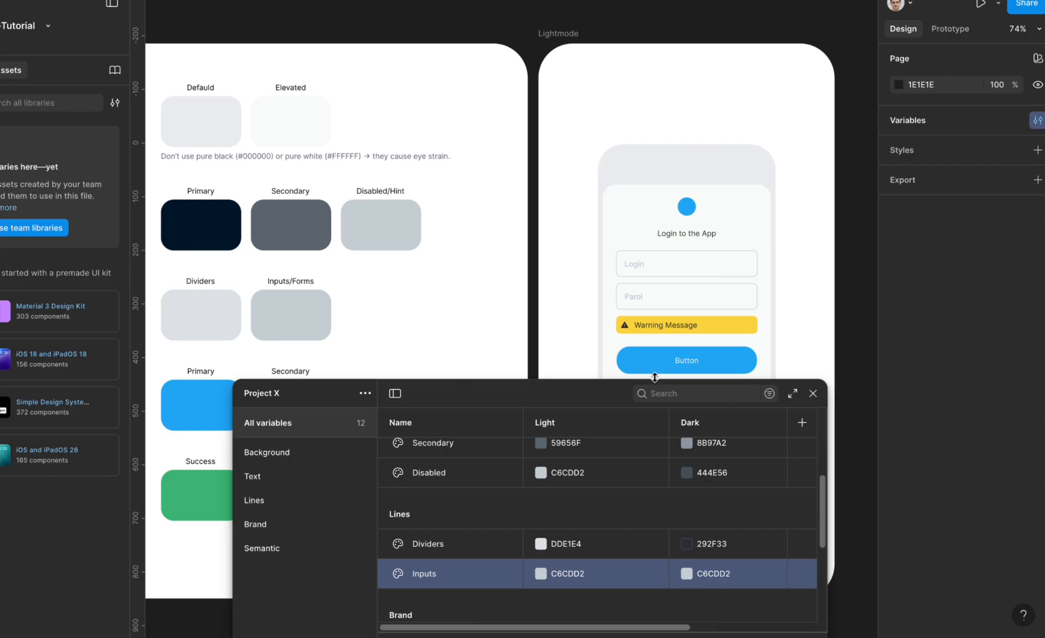
Close the Project X variables window and return to the Lightmode mockup
{"action": "left_click", "coordinate": [813, 393]}
{"action": "scroll", "coordinate": [856, 366], "scroll_direction": "right", "scroll_amount": 3}
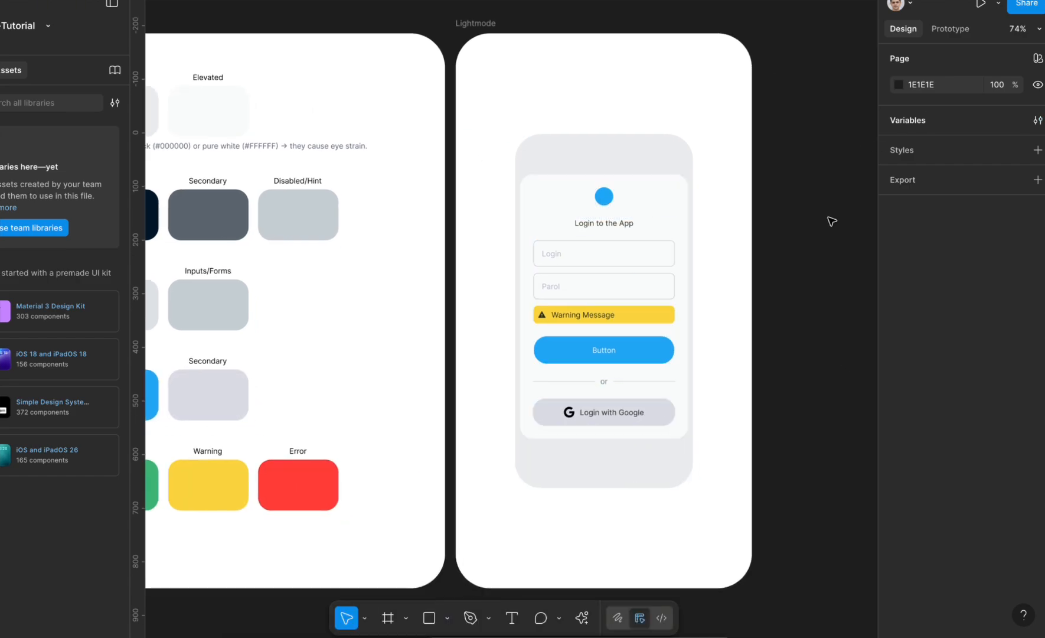
{"action": "left_click", "coordinate": [1037, 120]}
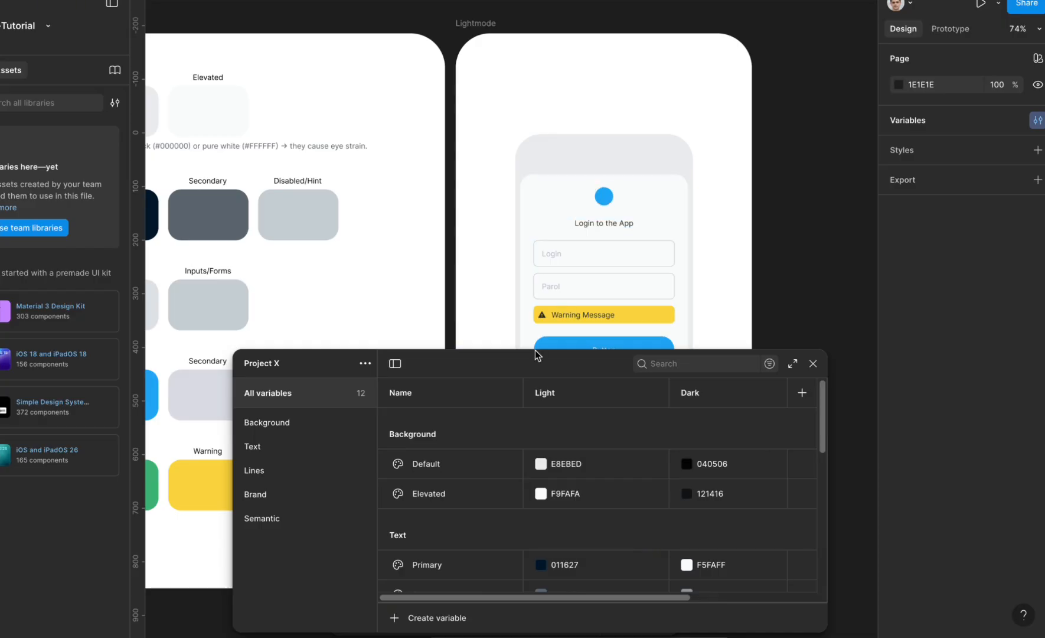
{"action": "left_click", "coordinate": [813, 364]}
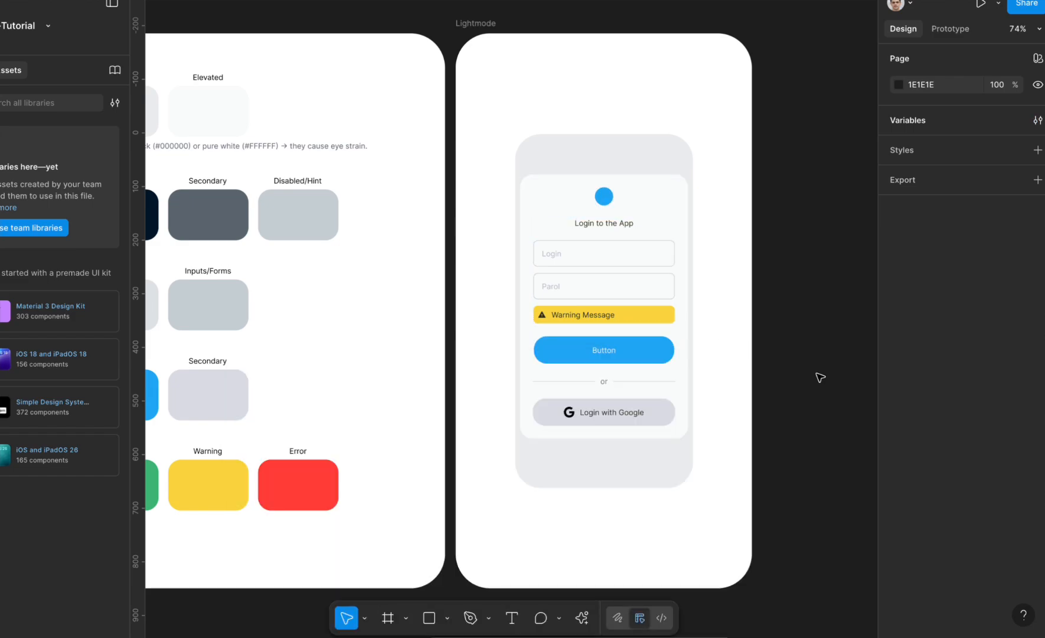
Set the fill of the Login and Parol placeholder texts to the Text/Disabled variable
{"action": "left_click", "coordinate": [627, 225]}
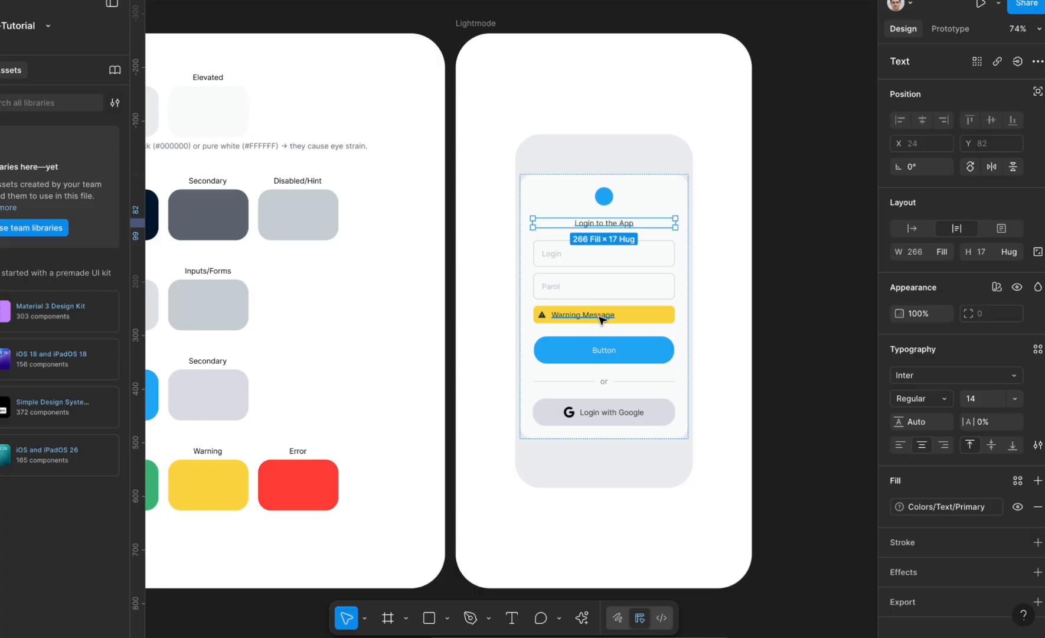
{"action": "scroll", "coordinate": [601, 320], "scroll_direction": "up", "scroll_amount": 3}
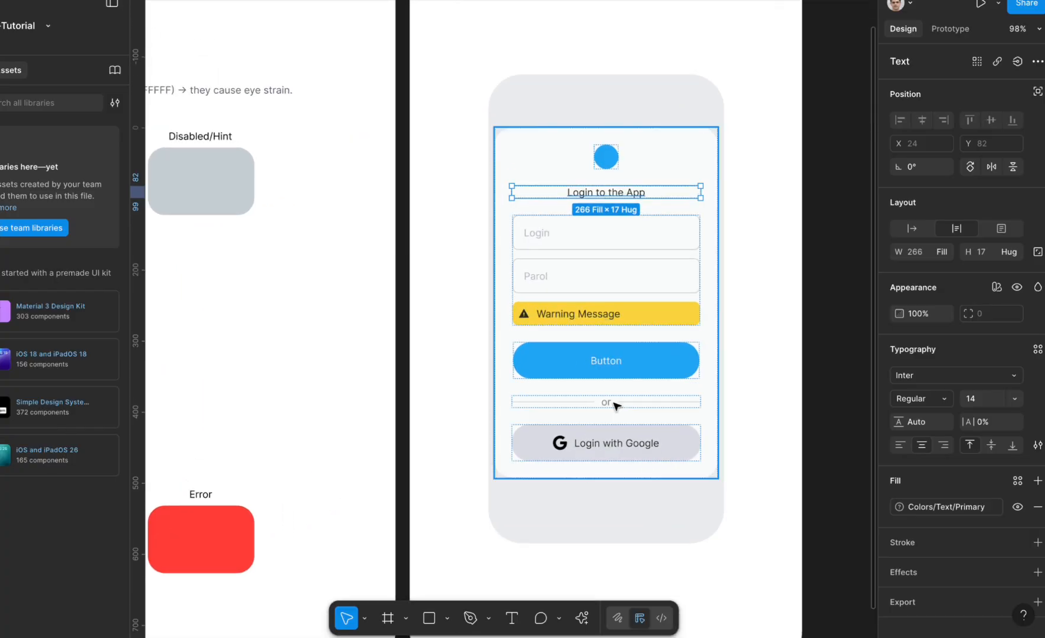
{"action": "double_click", "coordinate": [541, 233]}
{"action": "left_click", "coordinate": [544, 273], "text": "shift"}
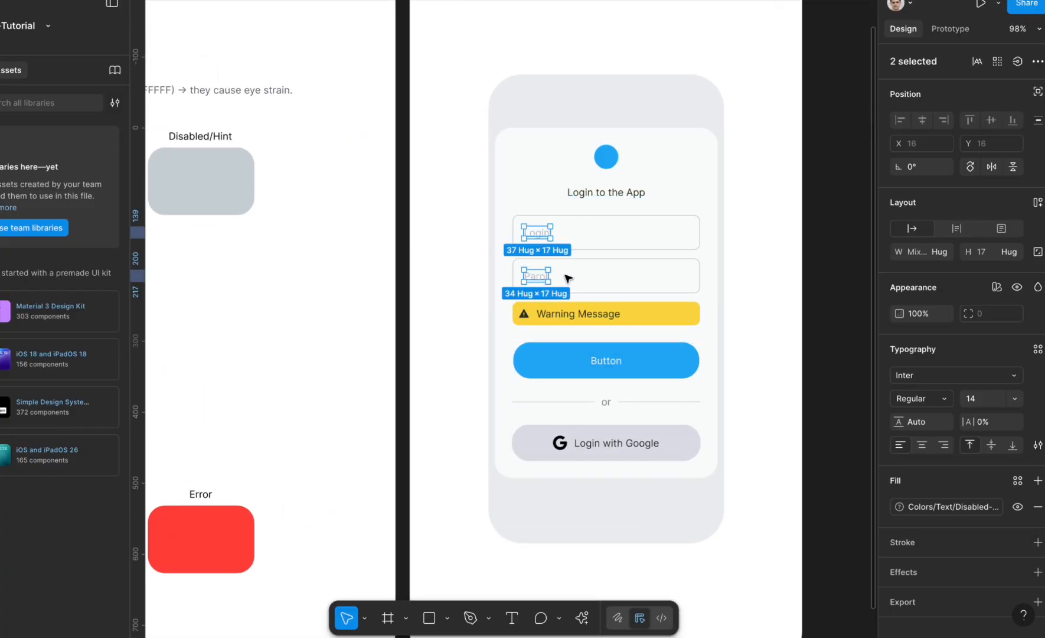
{"action": "left_click", "coordinate": [947, 505]}
{"action": "left_click", "coordinate": [781, 511]}
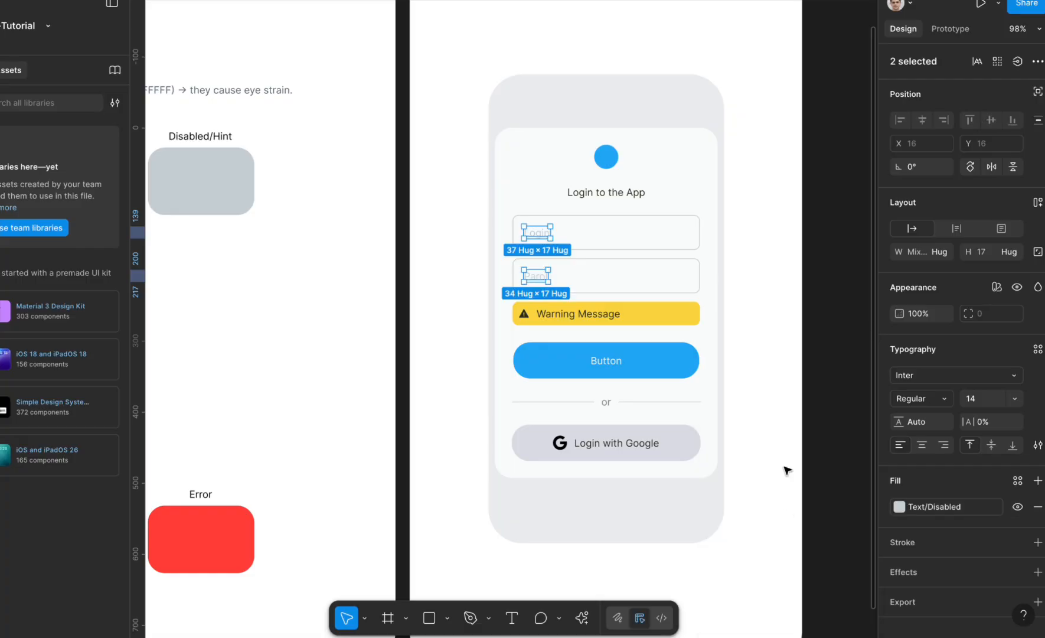
{"action": "left_click", "coordinate": [830, 393]}
Compare the Login and Parol placeholder color in the mockup with the light palette's Disabled/Hint swatch
{"action": "scroll", "coordinate": [830, 394], "scroll_direction": "up", "scroll_amount": 1}
{"action": "scroll", "coordinate": [829, 393], "scroll_direction": "left", "scroll_amount": 2}
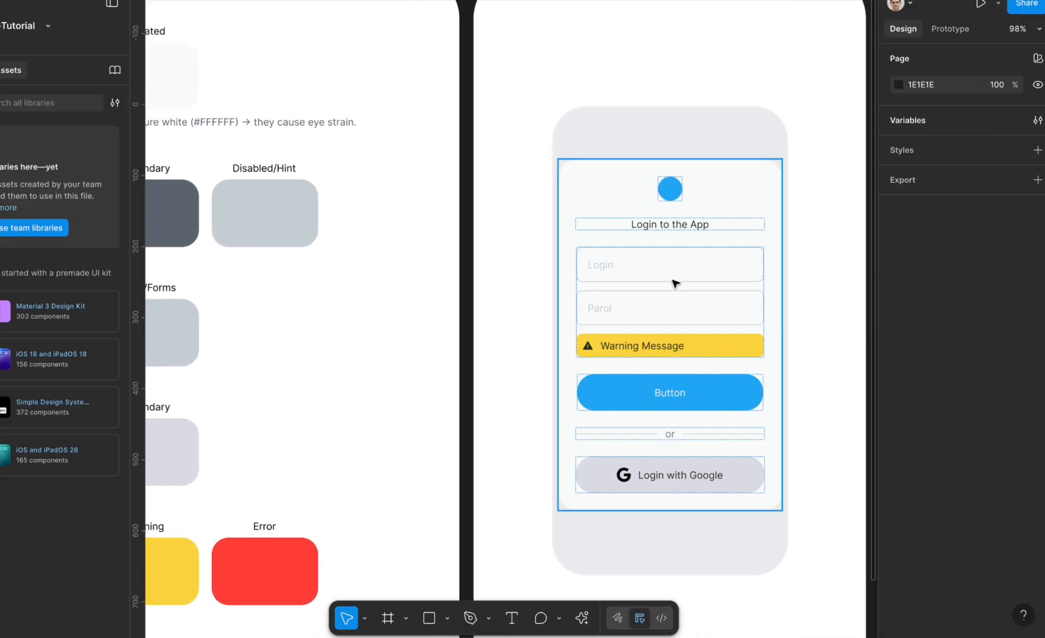
{"action": "key", "text": "shift+0"}
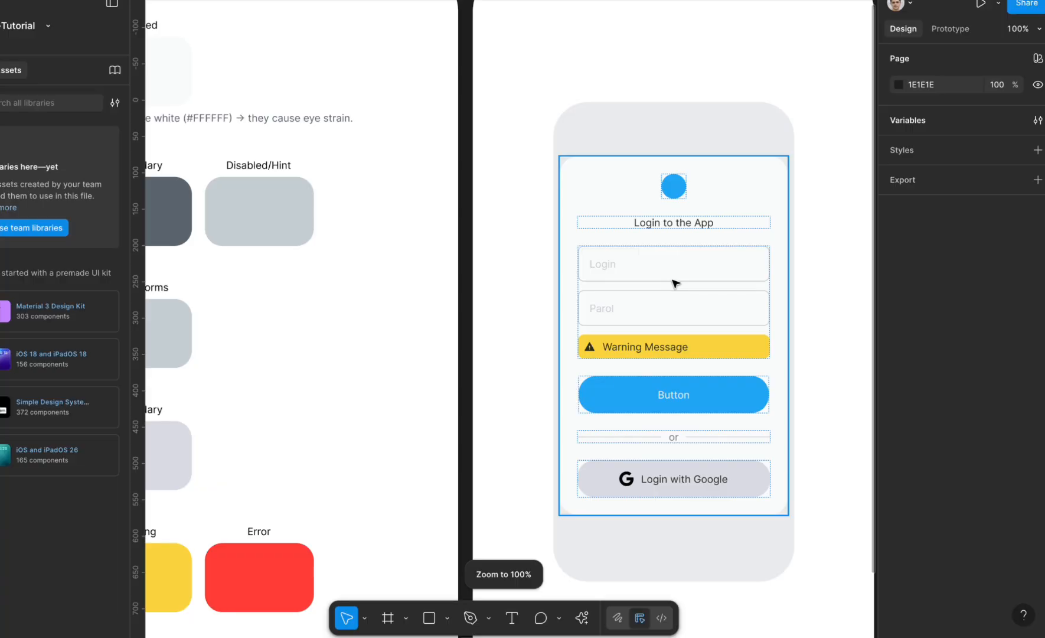
{"action": "scroll", "coordinate": [675, 283], "scroll_direction": "left", "scroll_amount": 3}
{"action": "scroll", "coordinate": [675, 284], "scroll_direction": "down", "scroll_amount": 1}
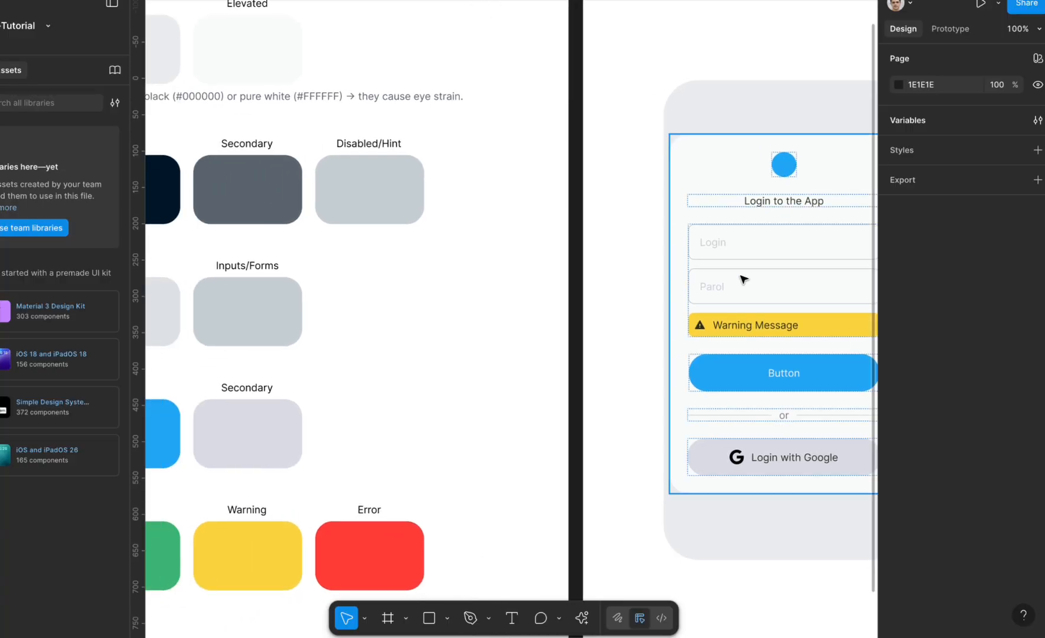
{"action": "left_click", "coordinate": [404, 189]}
{"action": "scroll", "coordinate": [404, 189], "scroll_direction": "up", "scroll_amount": 2}
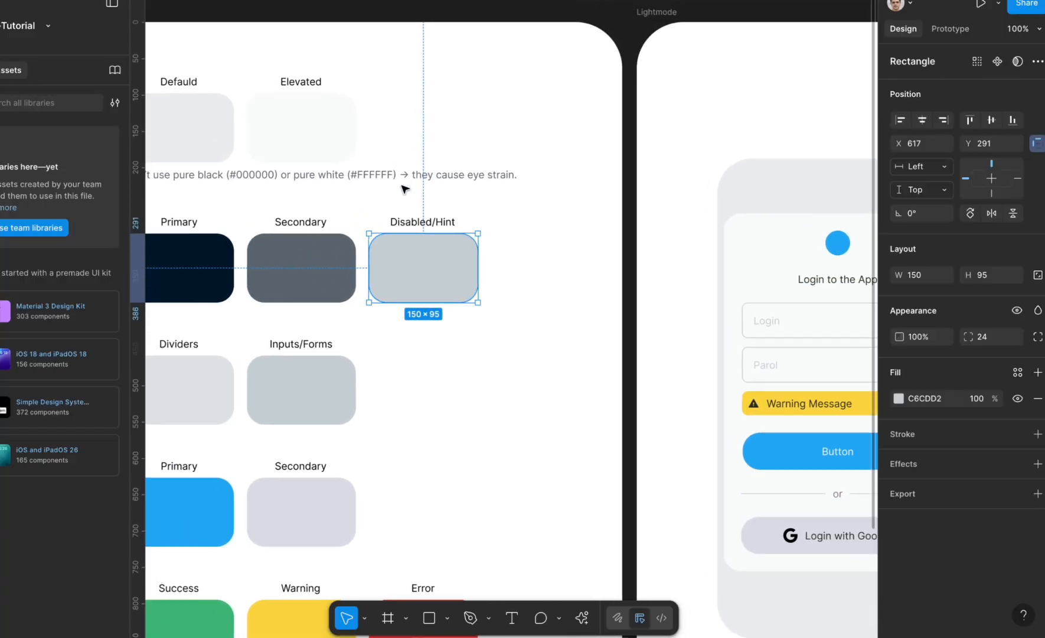
{"action": "left_click", "coordinate": [576, 226]}
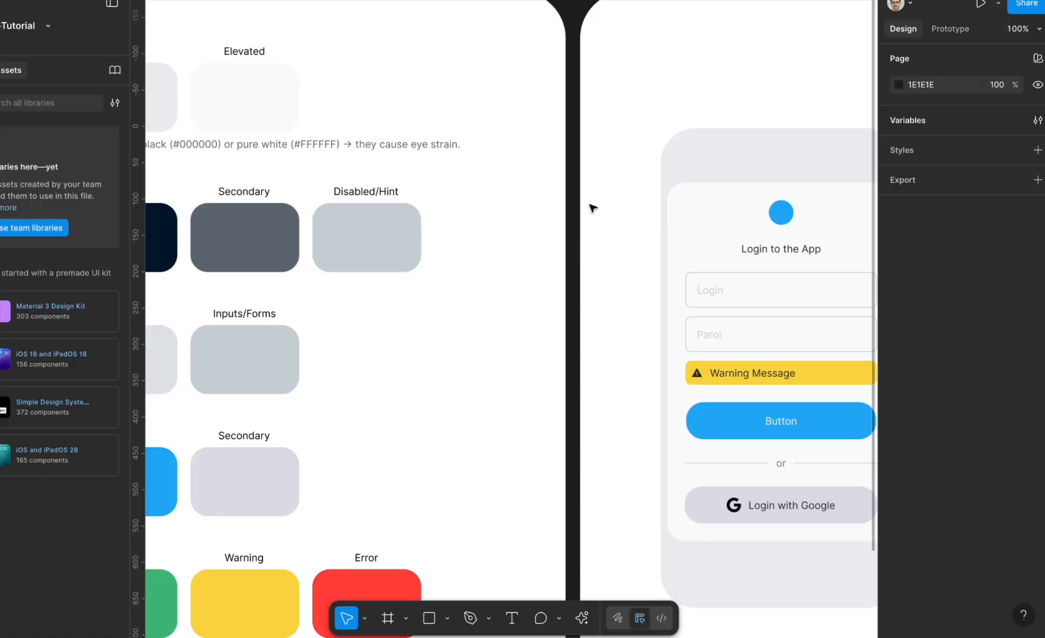
{"action": "scroll", "coordinate": [575, 212], "scroll_direction": "right", "scroll_amount": 4}
{"action": "scroll", "coordinate": [576, 213], "scroll_direction": "up", "scroll_amount": 2}
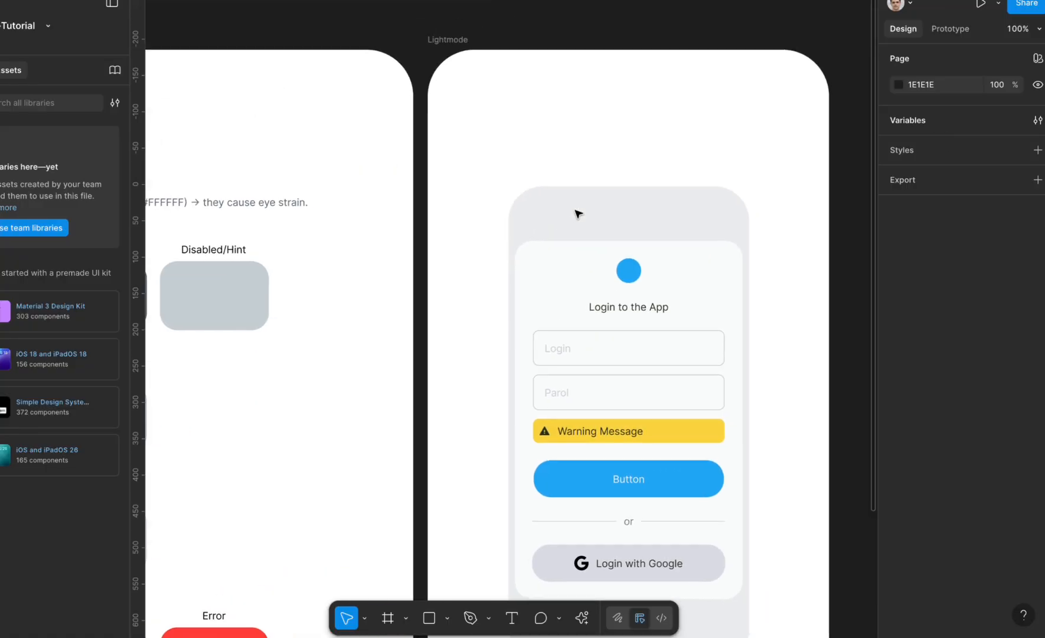
{"action": "key", "text": "ctrl+backslash"}
{"action": "key", "text": "ctrl+backslash"}
Set the HSL lightness of the Text/Disabled variable's Light value to 84
{"action": "left_click", "coordinate": [909, 131]}
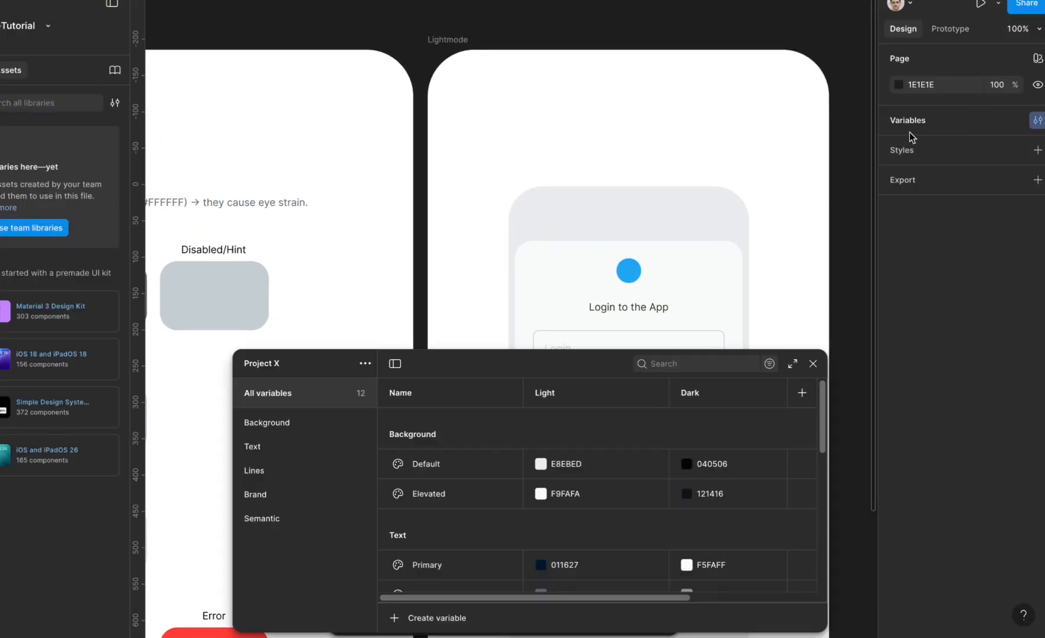
{"action": "scroll", "coordinate": [553, 508], "scroll_direction": "down", "scroll_amount": 2}
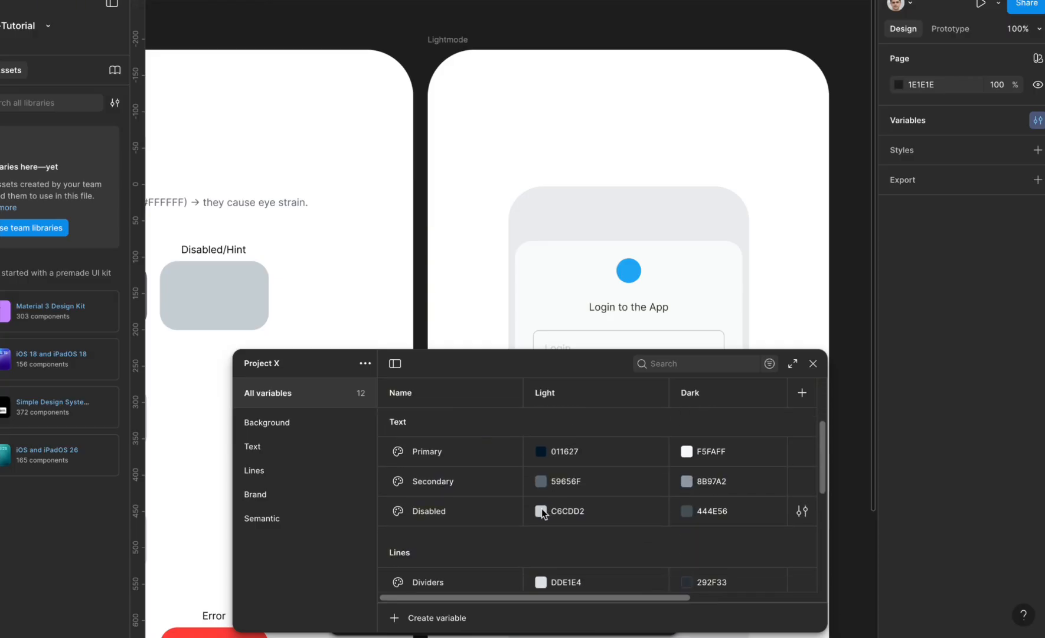
{"action": "left_click", "coordinate": [542, 509]}
{"action": "left_click", "coordinate": [646, 523]}
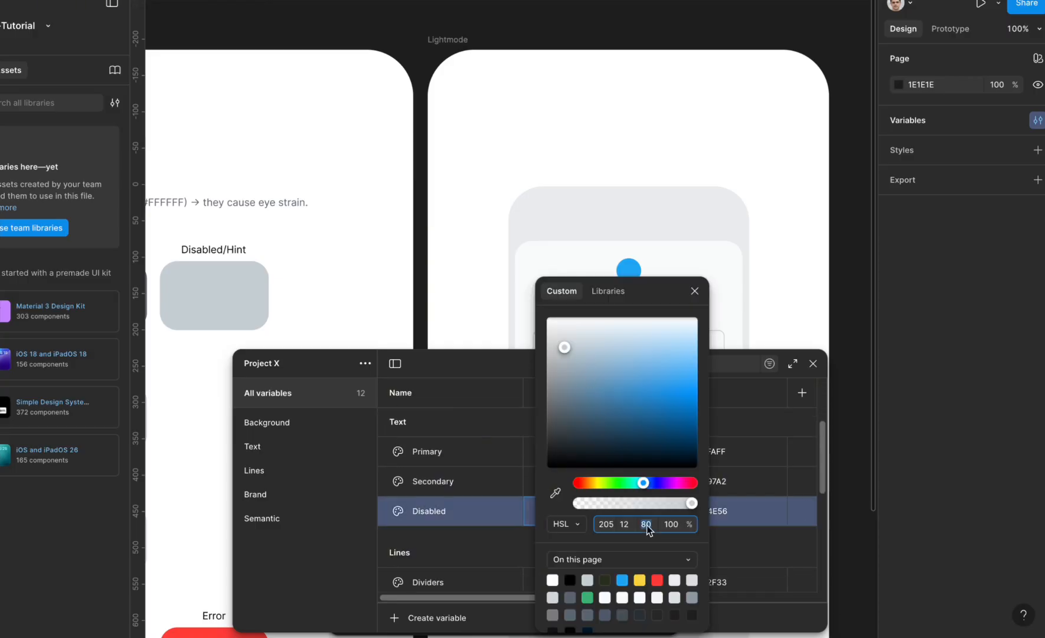
{"action": "type", "text": "804"}
{"action": "key", "text": "Return"}
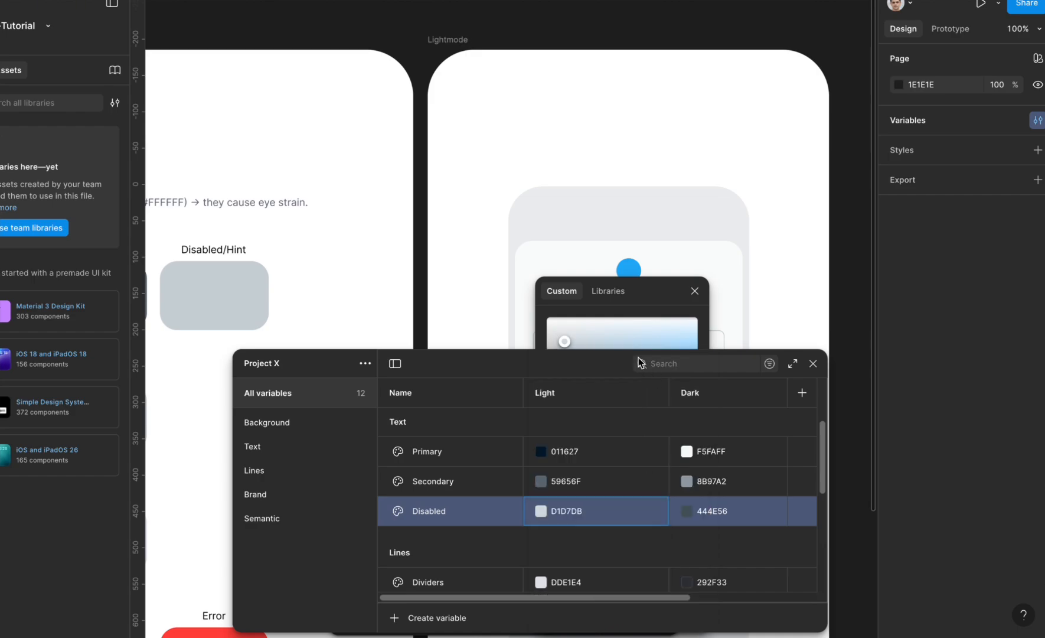
Darken the Text/Disabled variable's Light value to an HSL lightness of 74 and close the variables window
{"action": "left_click", "coordinate": [544, 513]}
{"action": "left_click", "coordinate": [545, 512]}
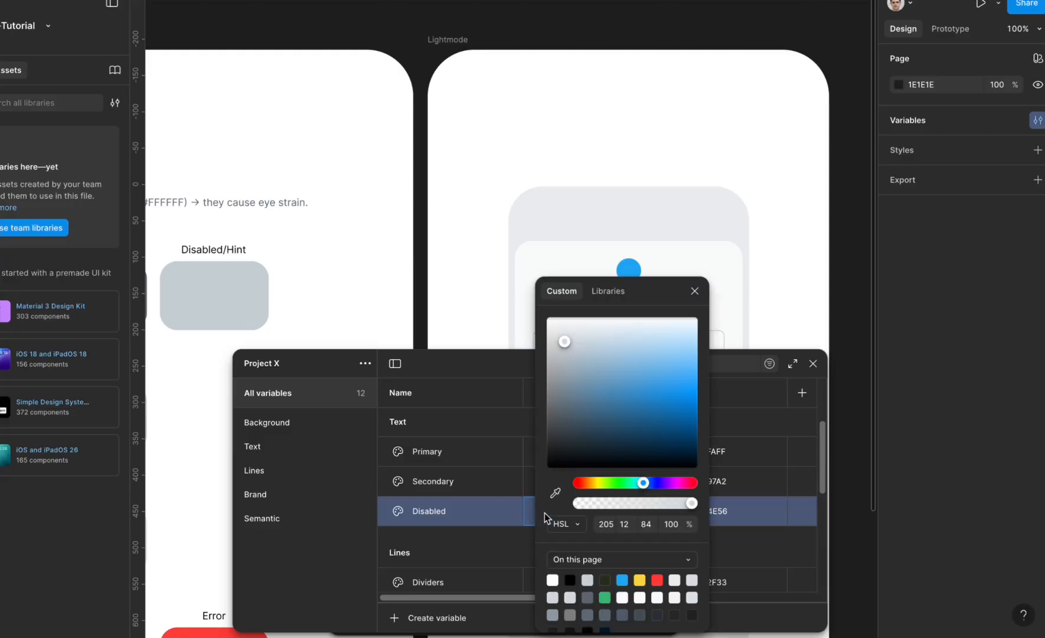
{"action": "left_click", "coordinate": [653, 528]}
{"action": "type", "text": "74"}
{"action": "key", "text": "Return"}
{"action": "left_click", "coordinate": [604, 370]}
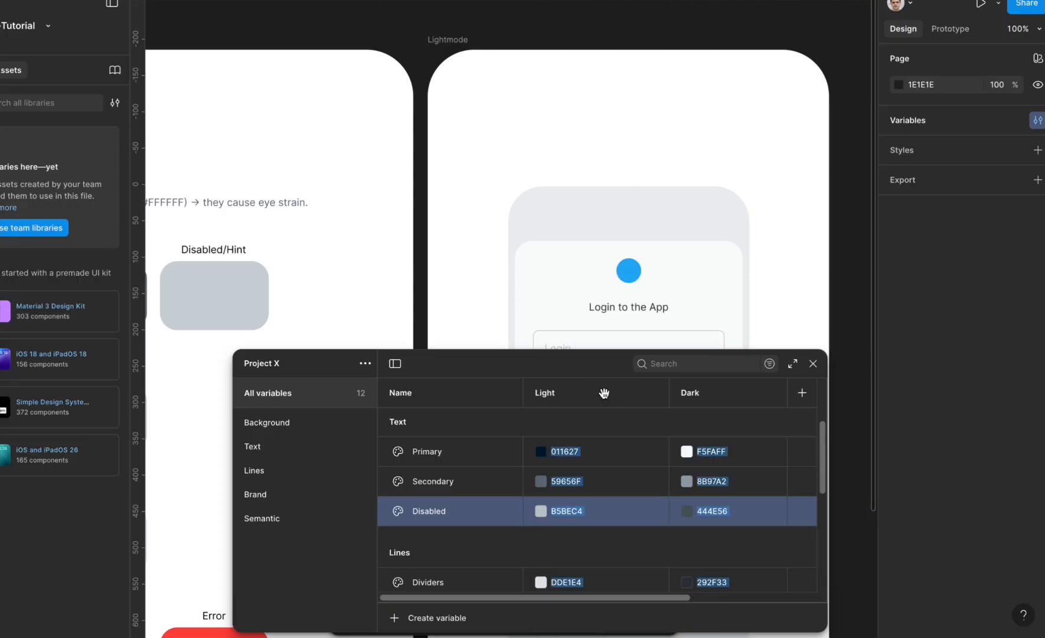
{"action": "scroll", "coordinate": [685, 267], "scroll_direction": "down", "scroll_amount": 3}
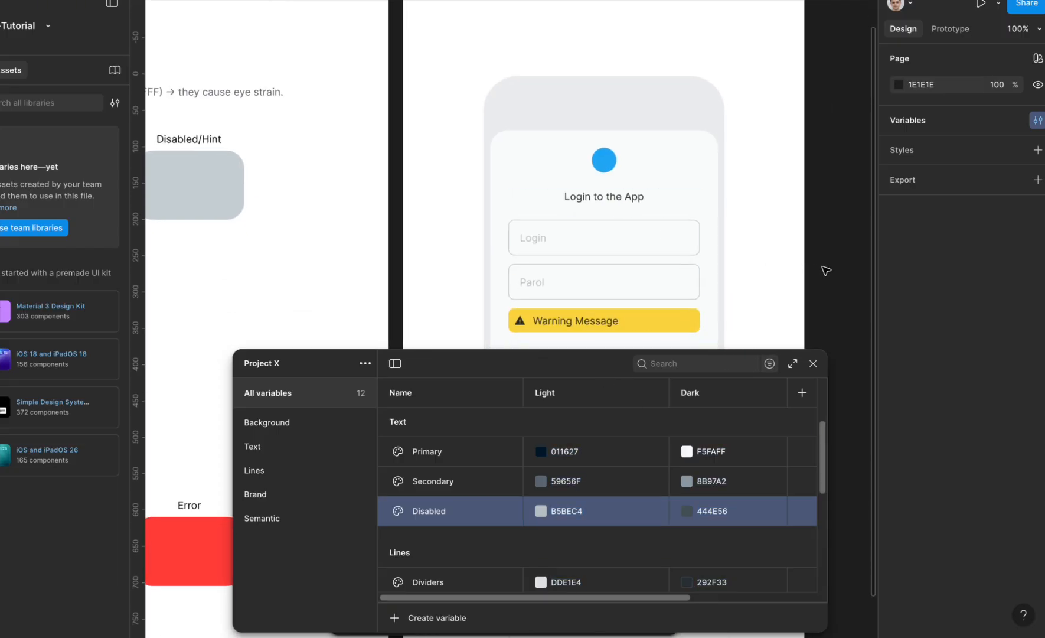
{"action": "left_click", "coordinate": [813, 363]}
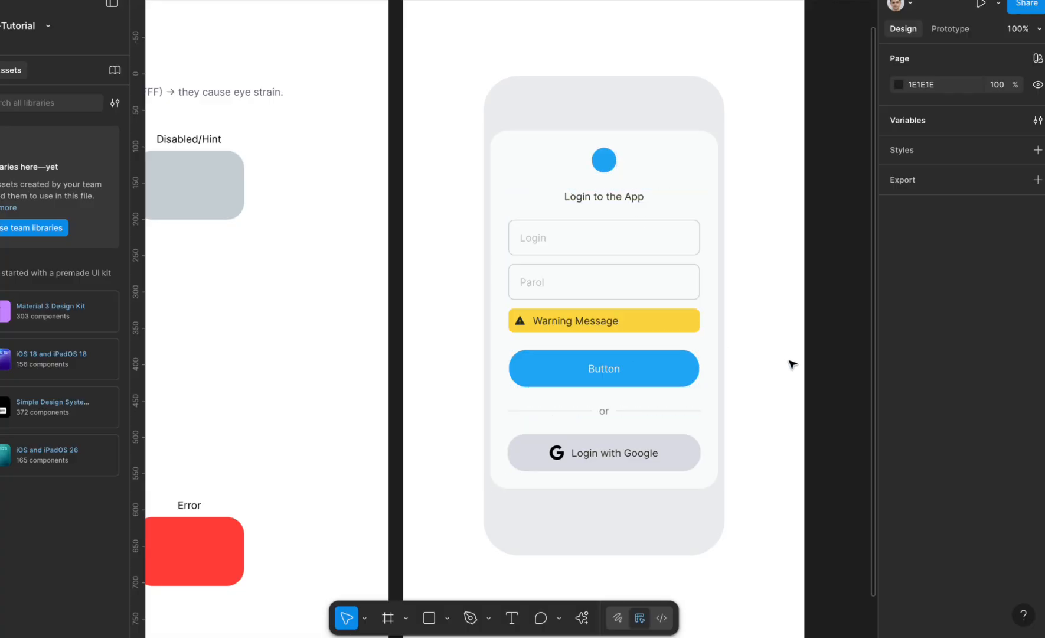
Set the fill of the "or" text between the two buttons to the Text/Secondary variable
{"action": "left_click", "coordinate": [604, 413]}
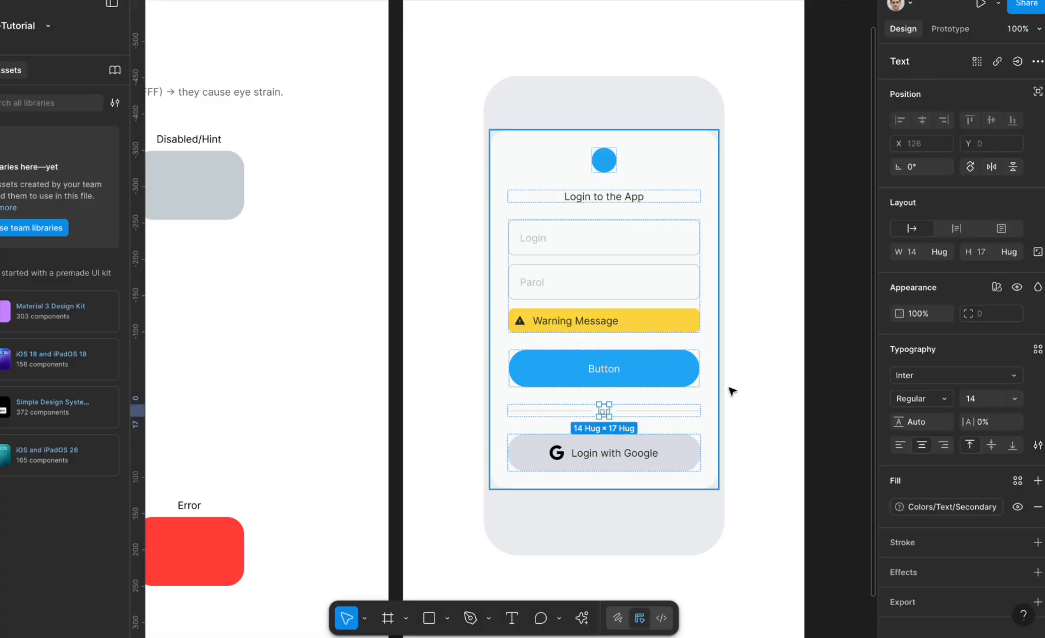
{"action": "left_click", "coordinate": [954, 507]}
{"action": "left_click", "coordinate": [751, 511]}
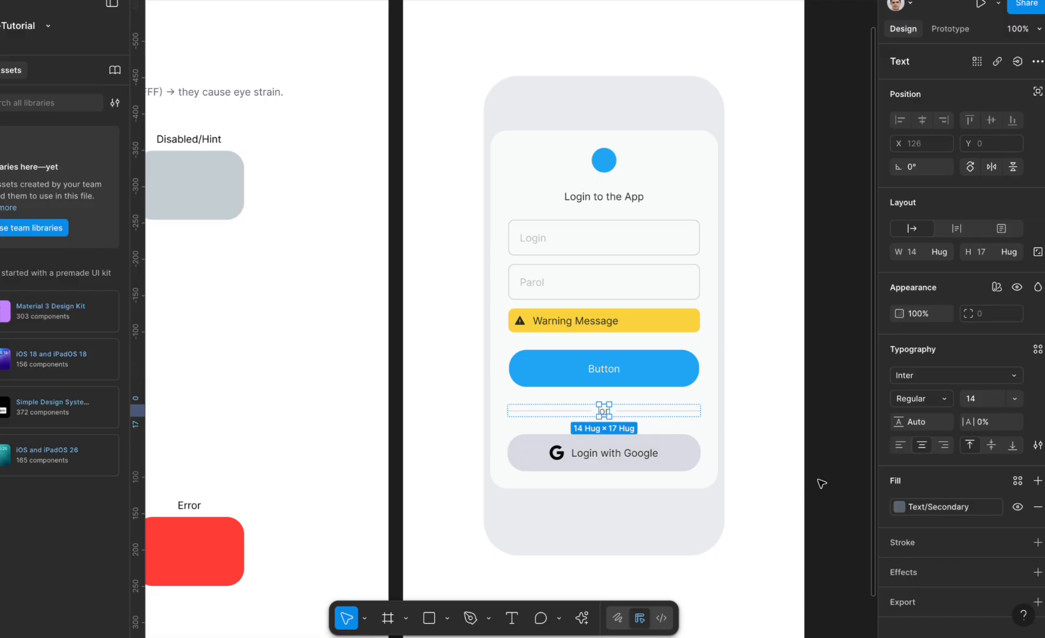
{"action": "left_click", "coordinate": [795, 465]}
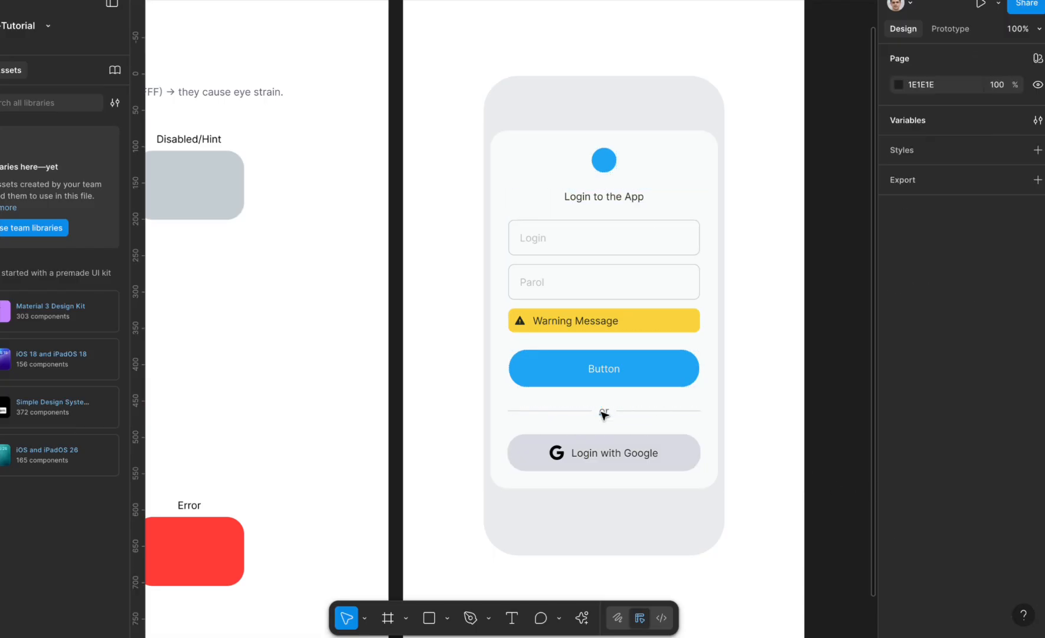
Set the stroke of both divider lines beside the "or" text to the Lines/Dividers variable
{"action": "left_click", "coordinate": [626, 410]}
{"action": "left_click", "coordinate": [568, 412], "text": "shift"}
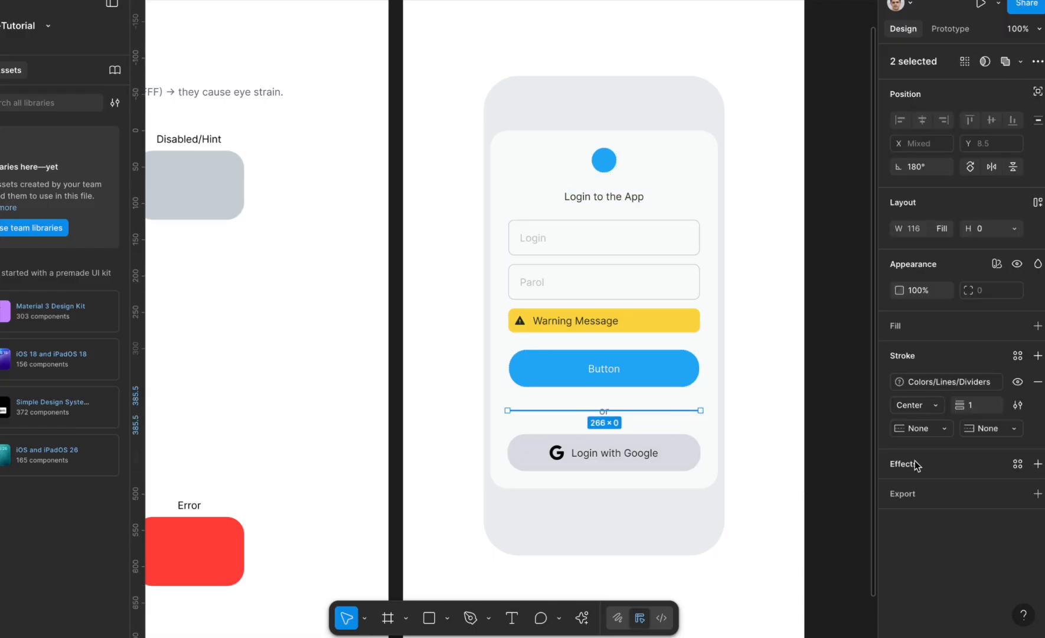
{"action": "left_click", "coordinate": [897, 382]}
{"action": "left_click", "coordinate": [725, 558]}
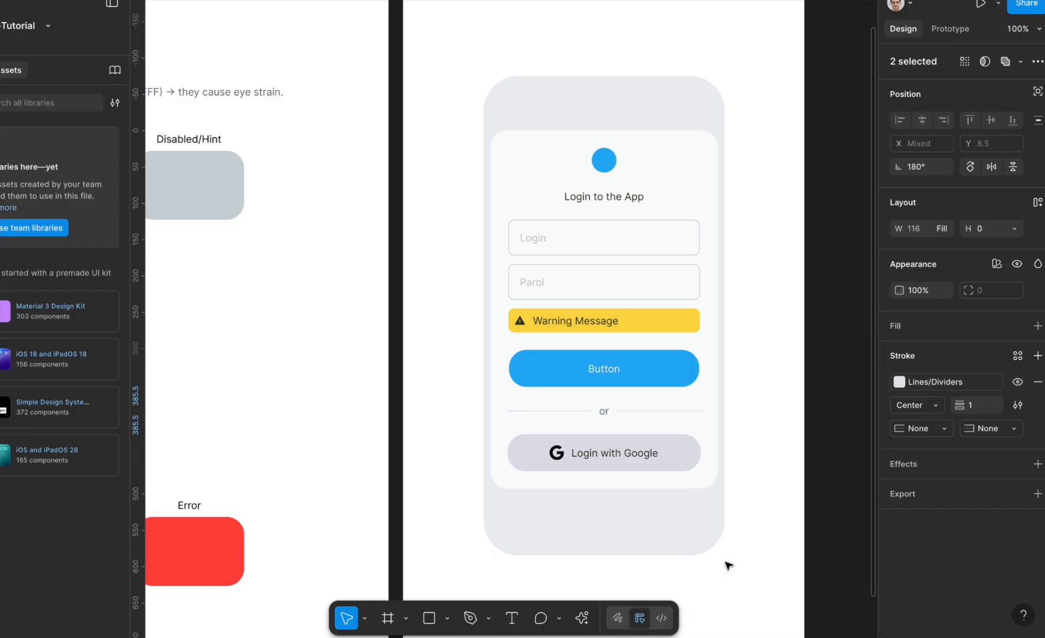
{"action": "left_click", "coordinate": [828, 483]}
Check which fill variables the Warning Message and Button labels in the login mockup use
{"action": "scroll", "coordinate": [829, 486], "scroll_direction": "up", "scroll_amount": 1}
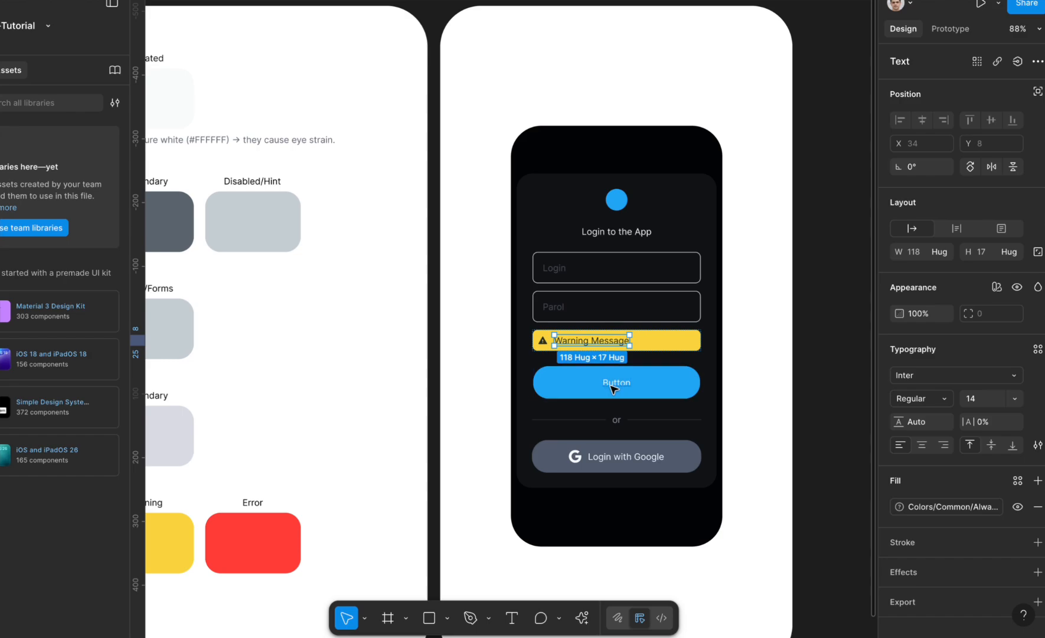
{"action": "double_click", "coordinate": [614, 387]}
{"action": "left_click", "coordinate": [824, 423]}
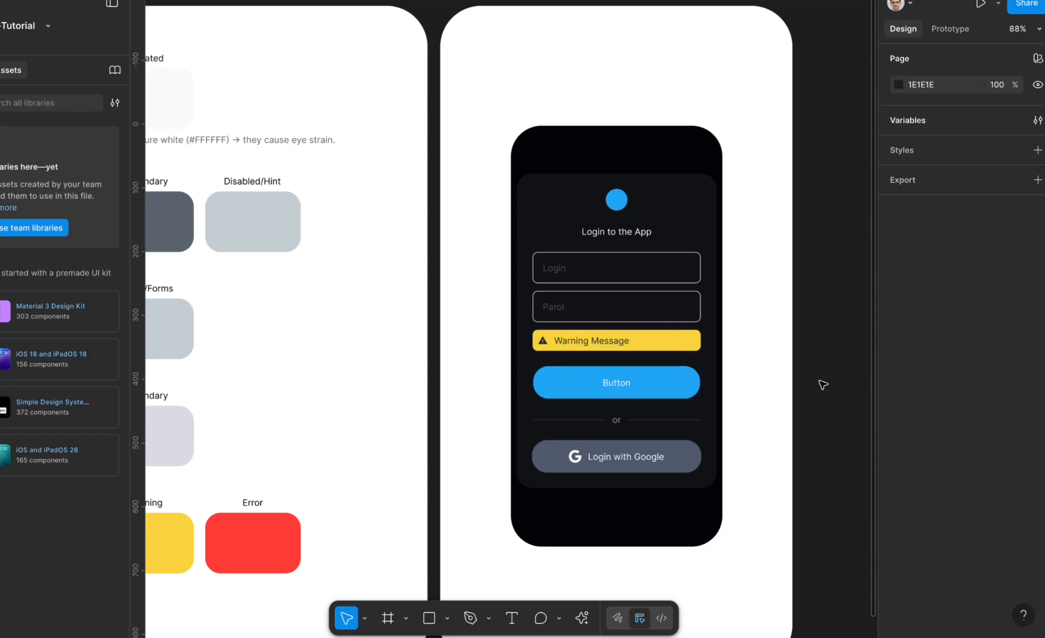
Duplicate the Semantic variable group in the Project X collection and rename the copy as Common
{"action": "left_click", "coordinate": [1035, 120]}
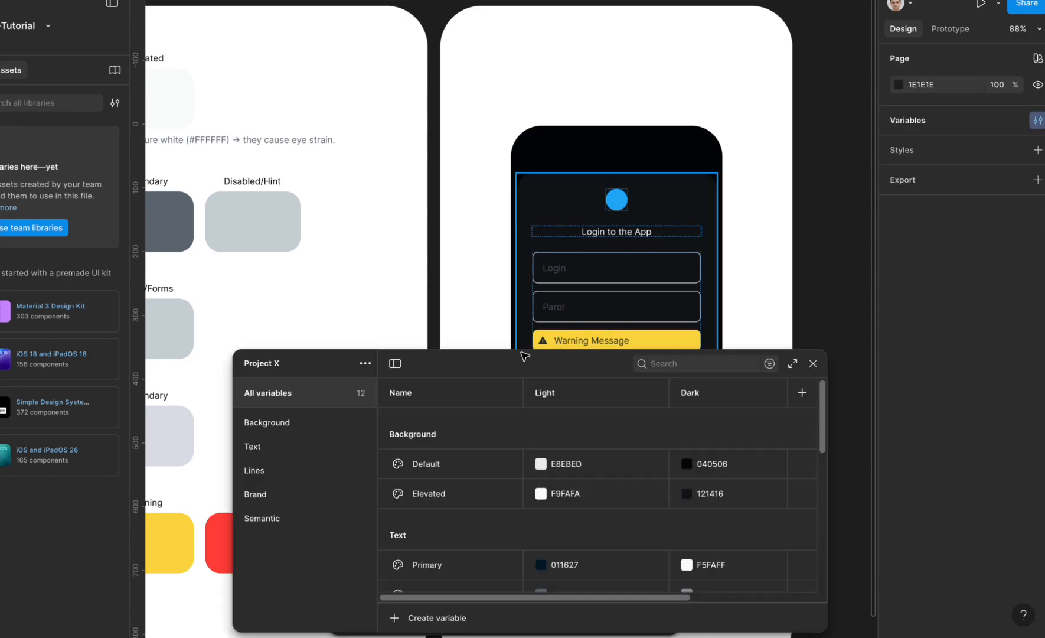
{"action": "left_click_drag", "start_coordinate": [480, 362], "coordinate": [549, 162]}
{"action": "right_click", "coordinate": [363, 324]}
{"action": "left_click", "coordinate": [383, 354]}
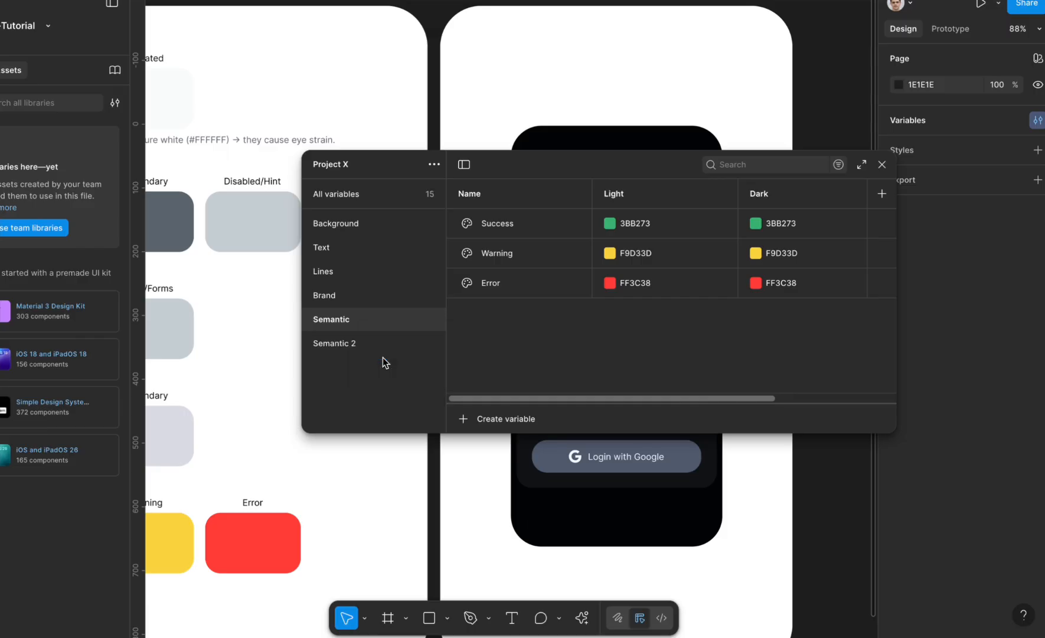
{"action": "left_click", "coordinate": [369, 345]}
{"action": "double_click", "coordinate": [351, 347]}
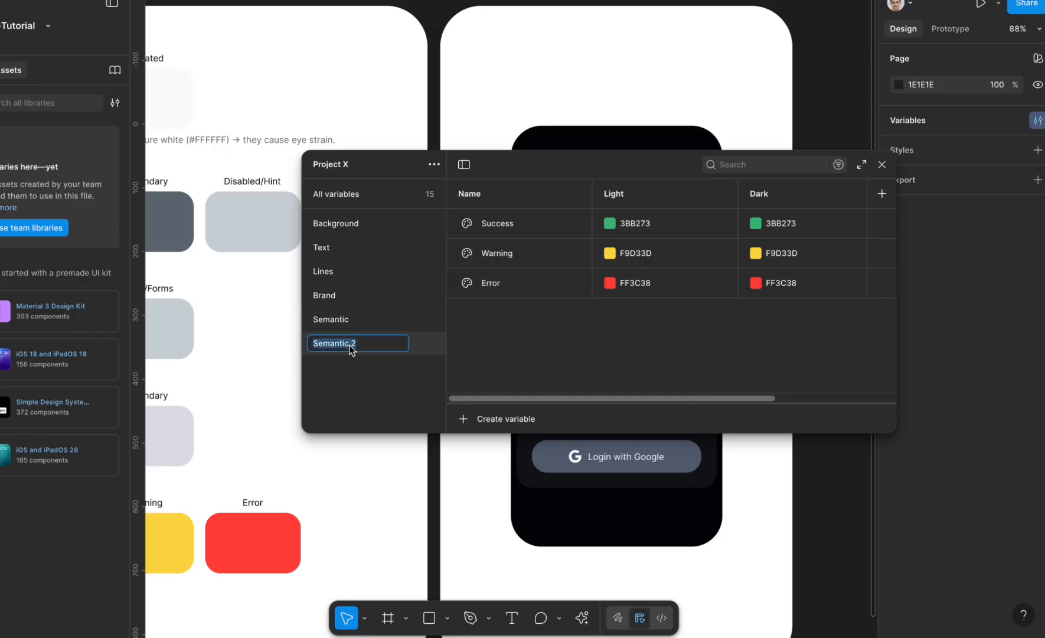
{"action": "type", "text": "Common"}
{"action": "key", "text": "Return"}
Delete the Error variable from the Common group and rename its Success variable as Always White
{"action": "right_click", "coordinate": [558, 280]}
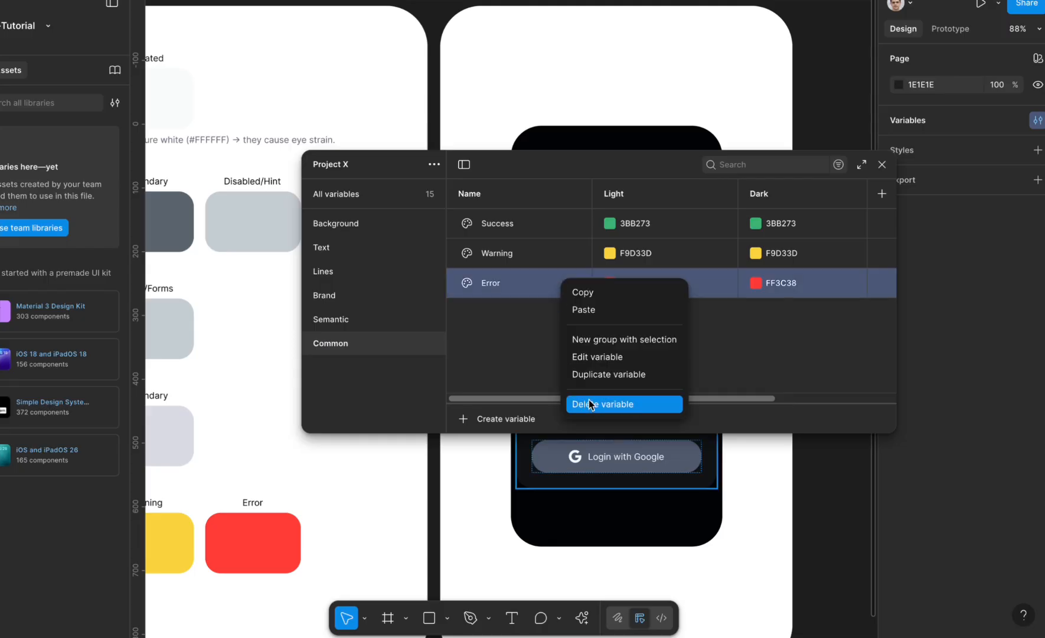
{"action": "left_click", "coordinate": [590, 404]}
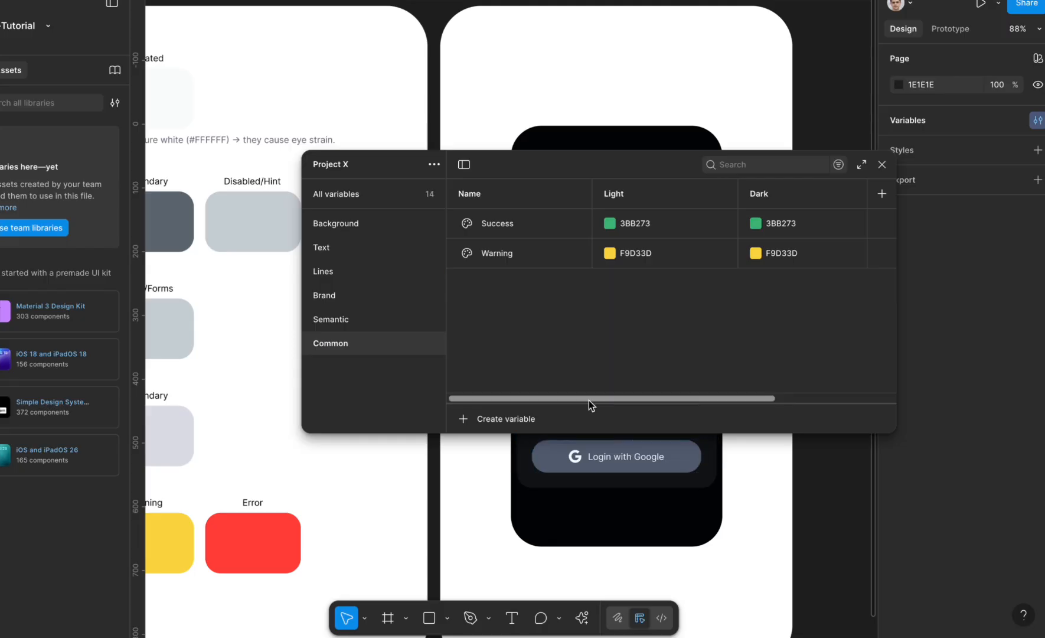
{"action": "double_click", "coordinate": [506, 229]}
{"action": "key", "text": "BackSpace"}
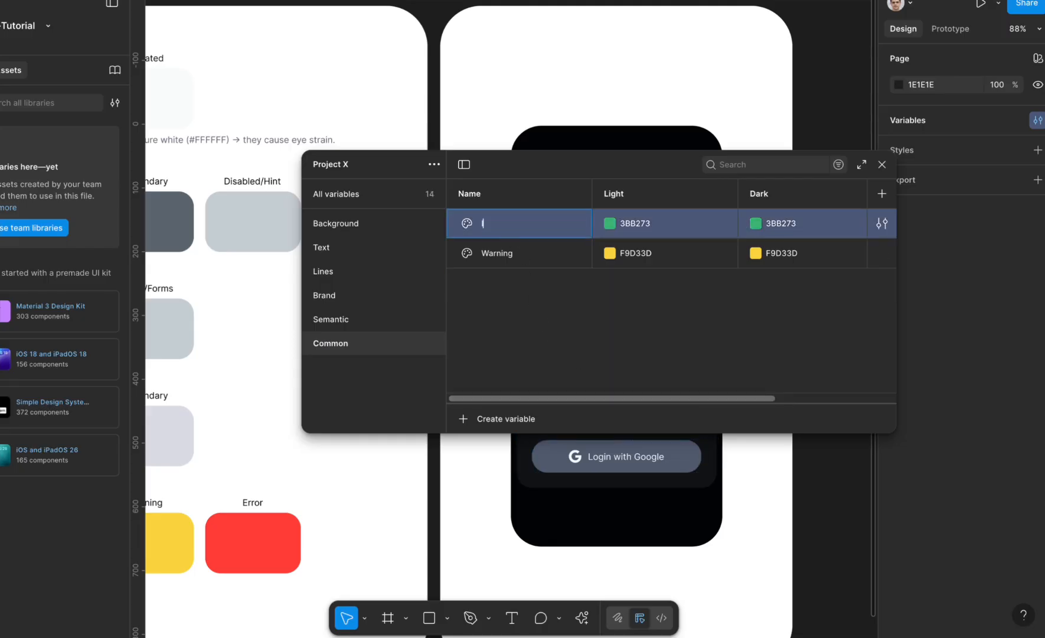
{"action": "type", "text": "Always White"}
{"action": "key", "text": "Return"}
Rename the Warning variable in the Common group as Always Dark
{"action": "double_click", "coordinate": [497, 254]}
{"action": "type", "text": "A"}
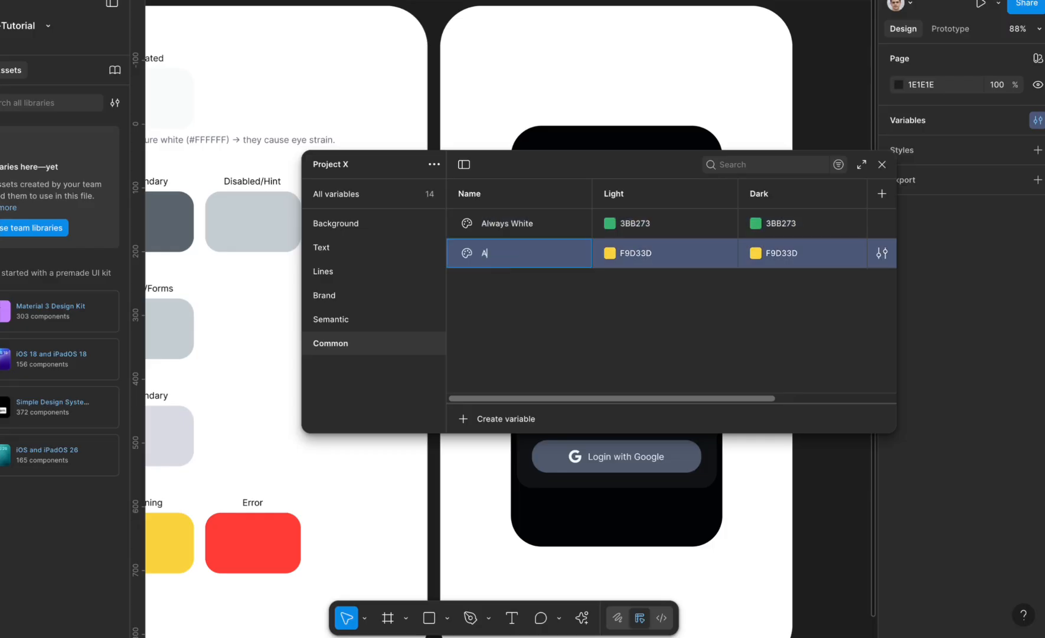
{"action": "type", "text": "lways Dark"}
{"action": "key", "text": "Return"}
Set the Light and Dark values of Always White to F9FAFA, sampled from the Elevated background swatch
{"action": "left_click_drag", "start_coordinate": [560, 153], "coordinate": [513, 337]}
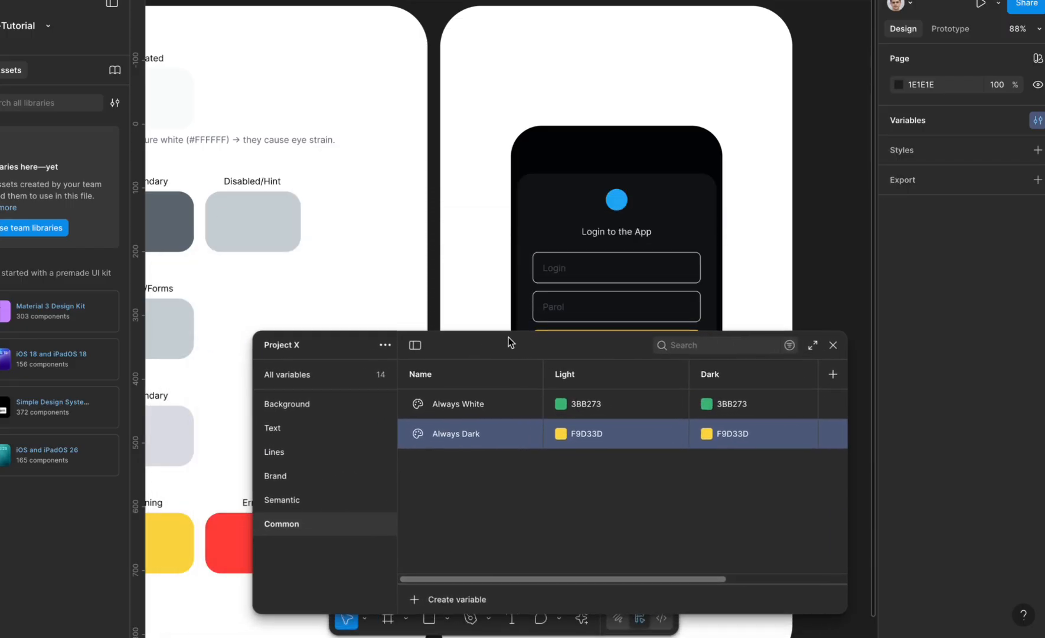
{"action": "scroll", "coordinate": [397, 229], "scroll_direction": "left", "scroll_amount": 5}
{"action": "scroll", "coordinate": [397, 229], "scroll_direction": "left", "scroll_amount": 5}
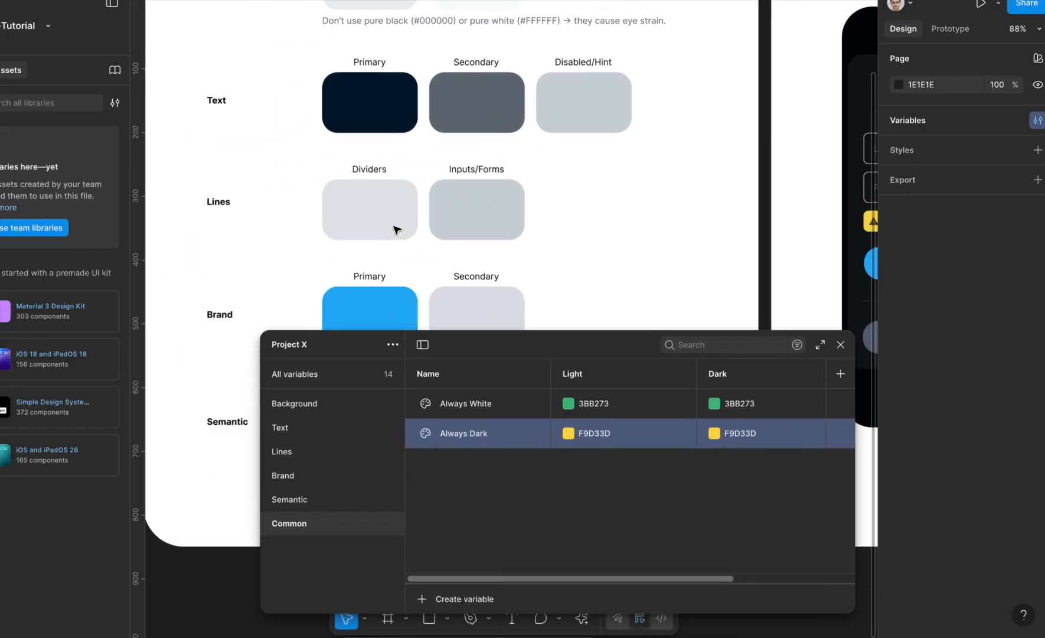
{"action": "scroll", "coordinate": [397, 229], "scroll_direction": "up", "scroll_amount": 5}
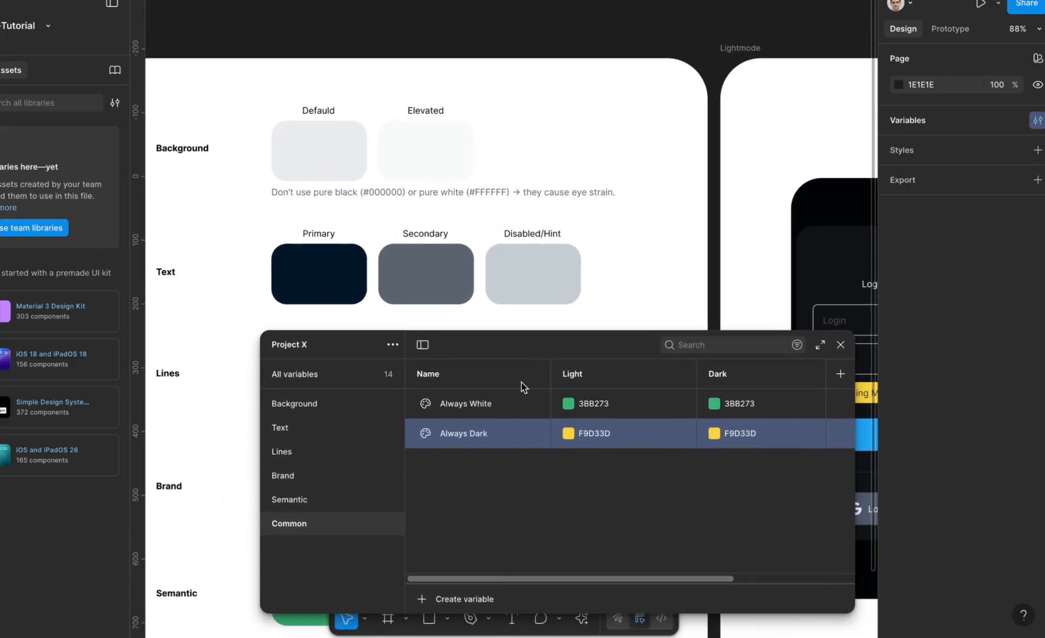
{"action": "left_click", "coordinate": [566, 405]}
{"action": "left_click", "coordinate": [582, 491]}
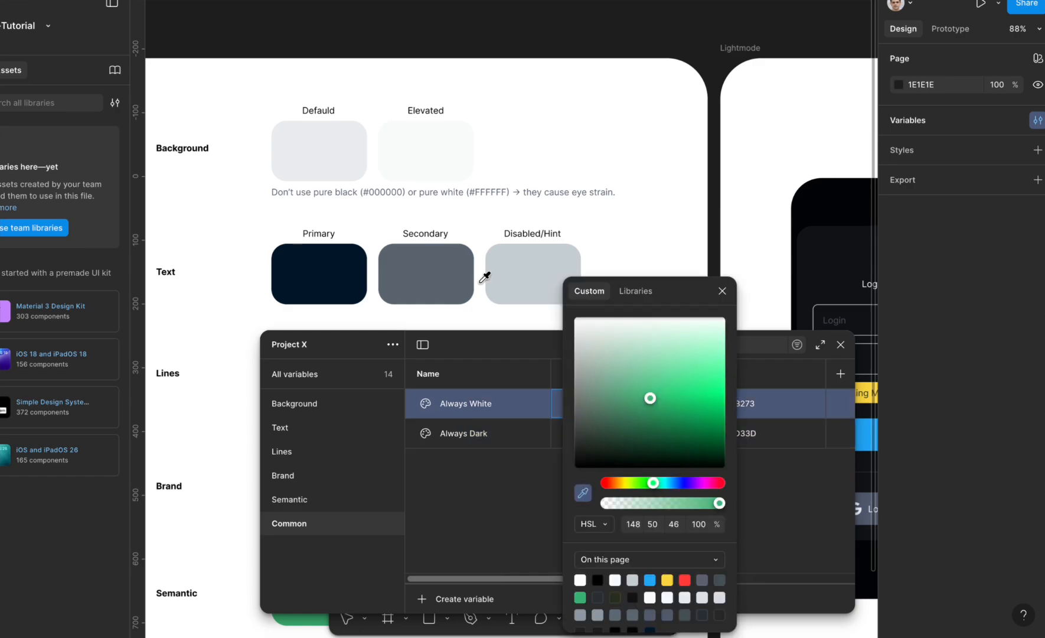
{"action": "left_click", "coordinate": [420, 144]}
{"action": "left_click", "coordinate": [522, 478]}
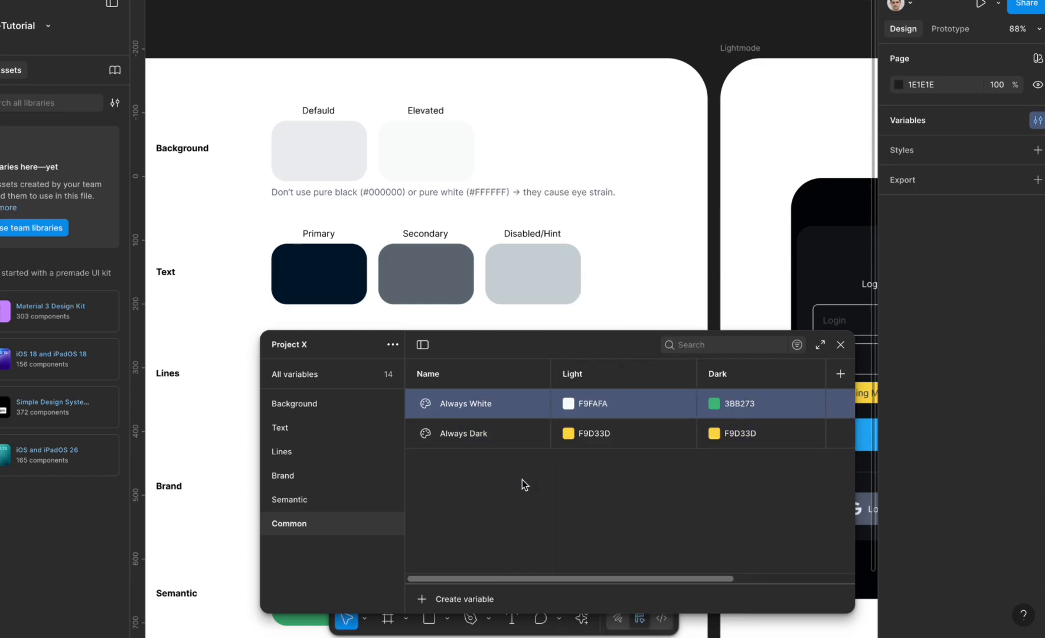
{"action": "left_click", "coordinate": [713, 403]}
{"action": "left_click", "coordinate": [729, 492]}
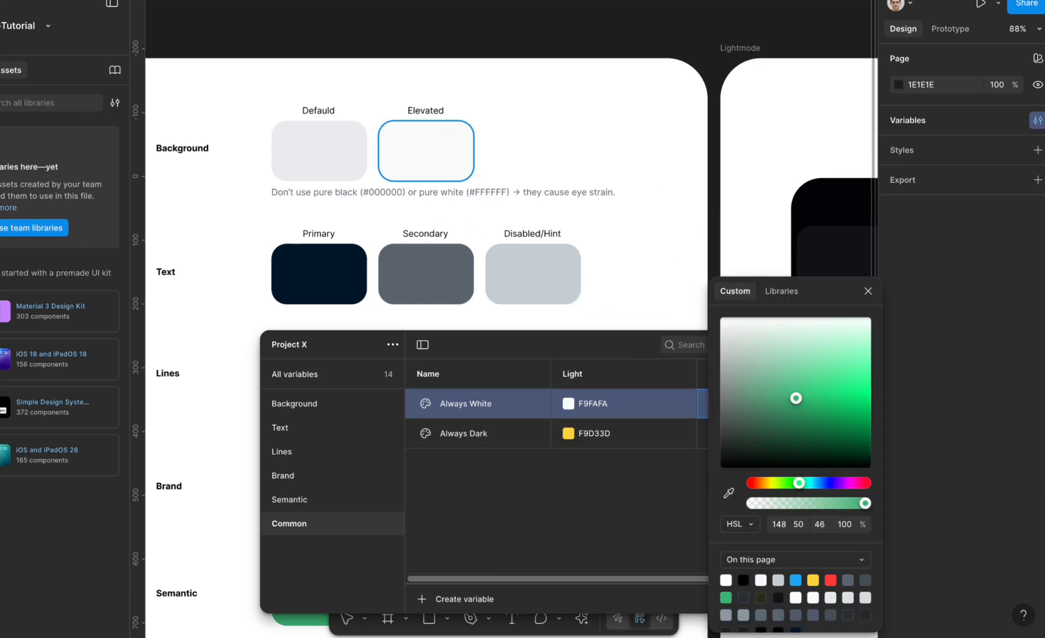
{"action": "left_click", "coordinate": [425, 150]}
Set the Light and Dark values of Always Dark to 011627, sampled from the Primary text swatch, and close the variables window
{"action": "left_click", "coordinate": [568, 433]}
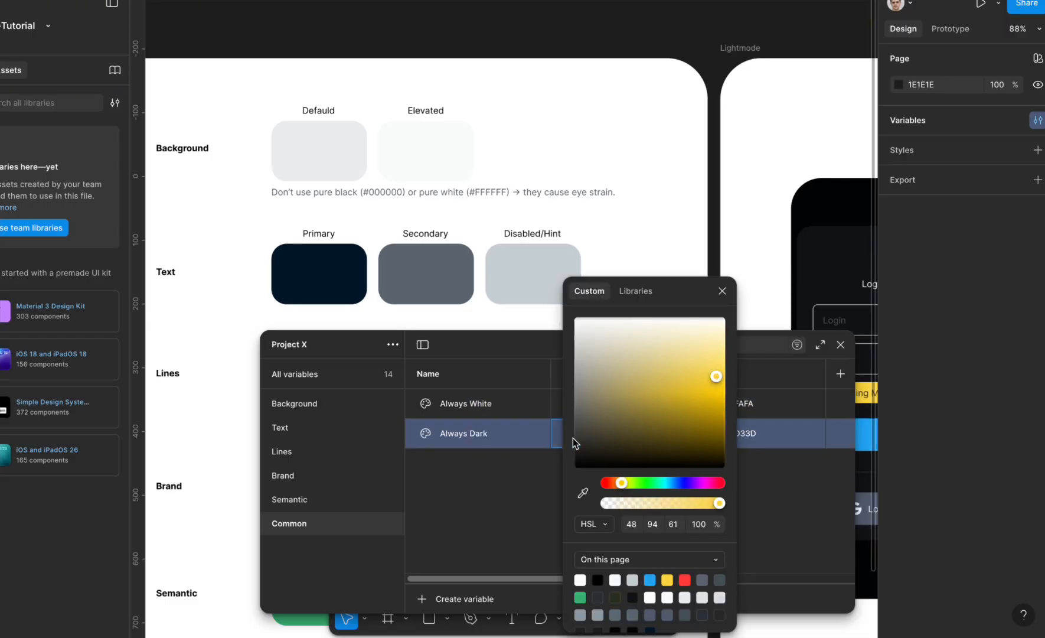
{"action": "left_click", "coordinate": [582, 492]}
{"action": "left_click", "coordinate": [316, 270]}
{"action": "left_click", "coordinate": [450, 471]}
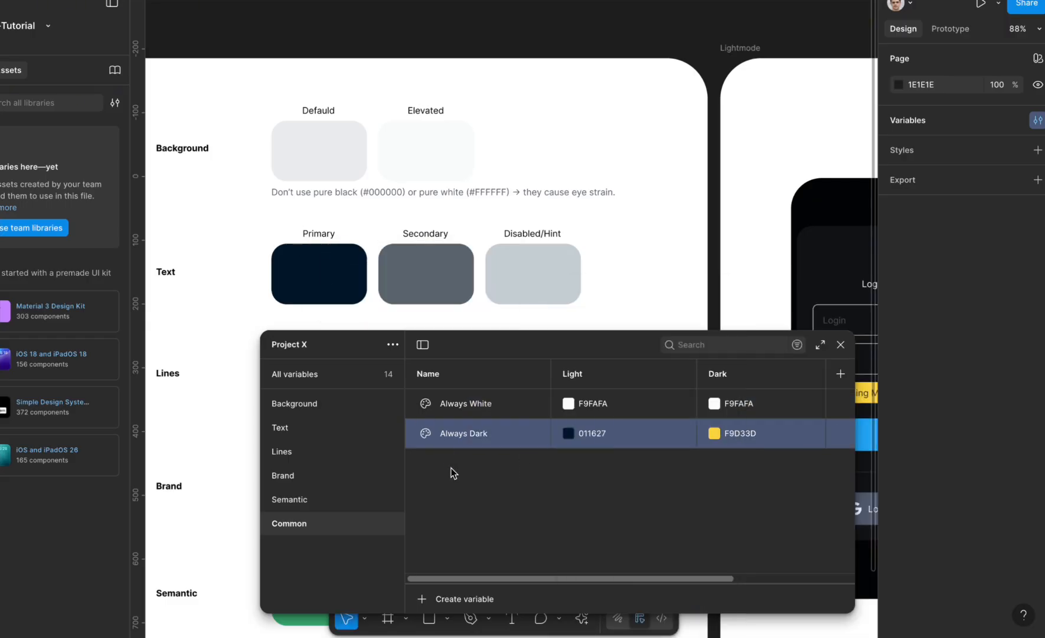
{"action": "left_click", "coordinate": [714, 434]}
{"action": "left_click", "coordinate": [729, 492]}
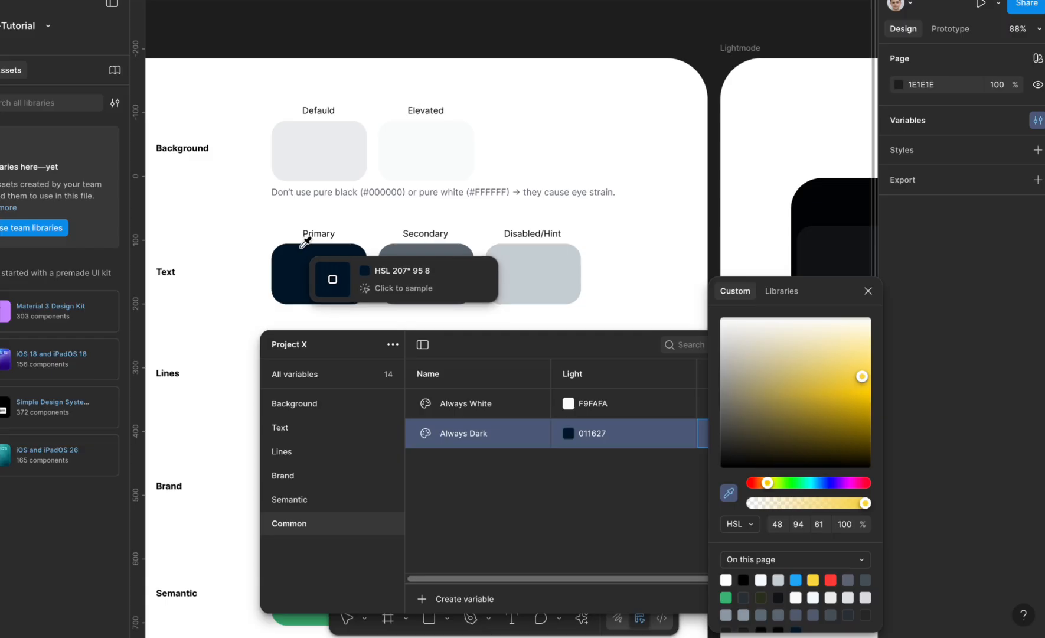
{"action": "left_click", "coordinate": [328, 277]}
{"action": "left_click", "coordinate": [868, 290]}
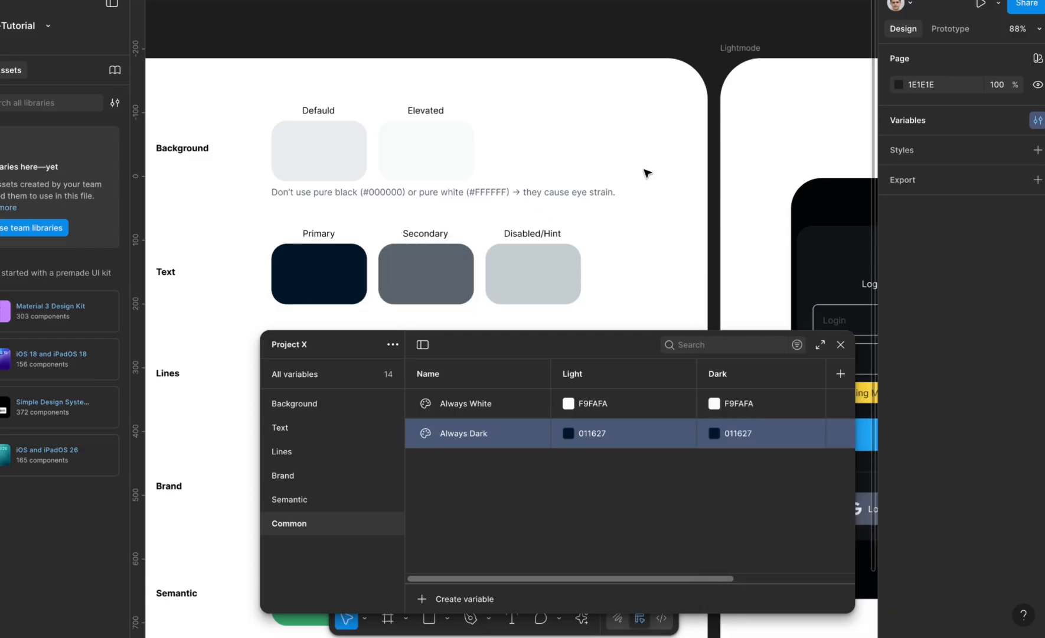
{"action": "scroll", "coordinate": [646, 170], "scroll_direction": "right", "scroll_amount": 8}
{"action": "scroll", "coordinate": [646, 170], "scroll_direction": "down", "scroll_amount": 2}
{"action": "left_click", "coordinate": [840, 349]}
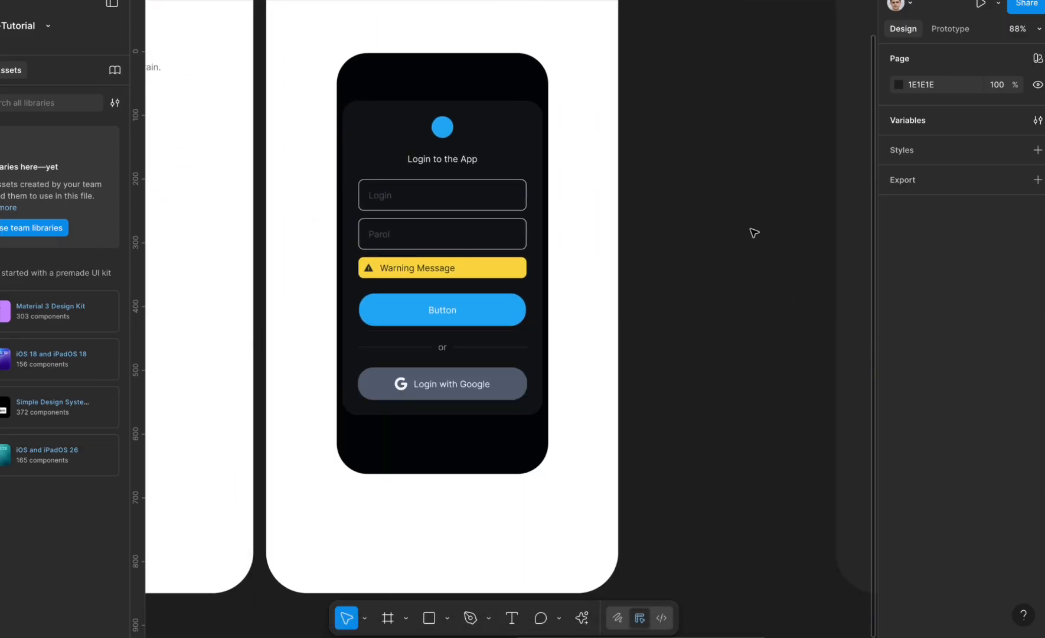
Set the fill of the Button label in the login mockup to the Common/Always White variable
{"action": "left_click", "coordinate": [448, 312], "text": "ctrl"}
{"action": "left_click", "coordinate": [661, 355]}
{"action": "left_click", "coordinate": [447, 314], "text": "ctrl"}
{"action": "scroll", "coordinate": [447, 314], "scroll_direction": "up", "scroll_amount": 3}
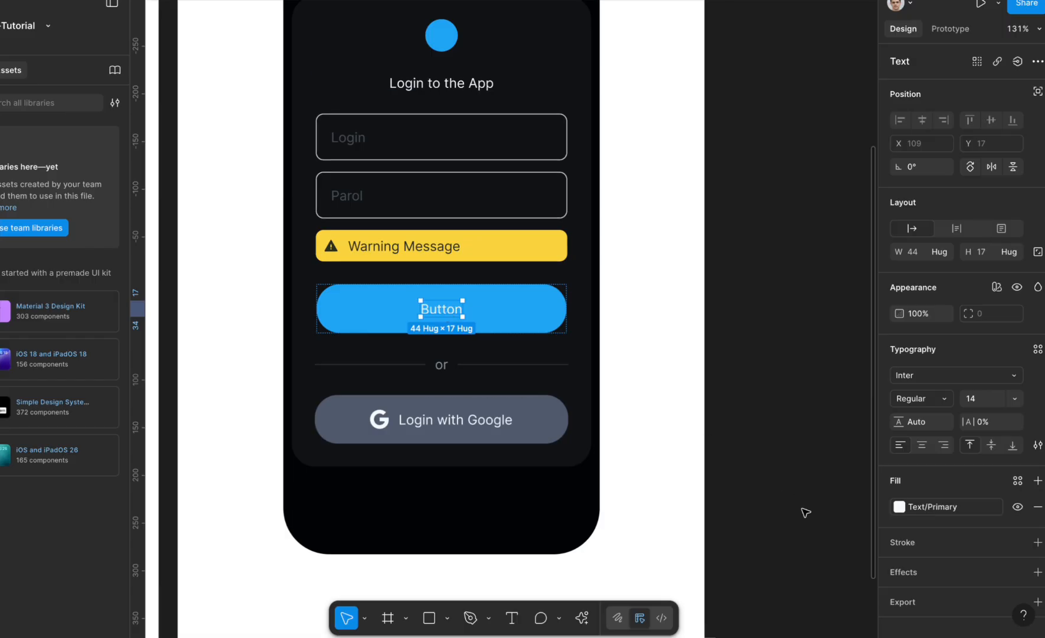
{"action": "left_click", "coordinate": [956, 509]}
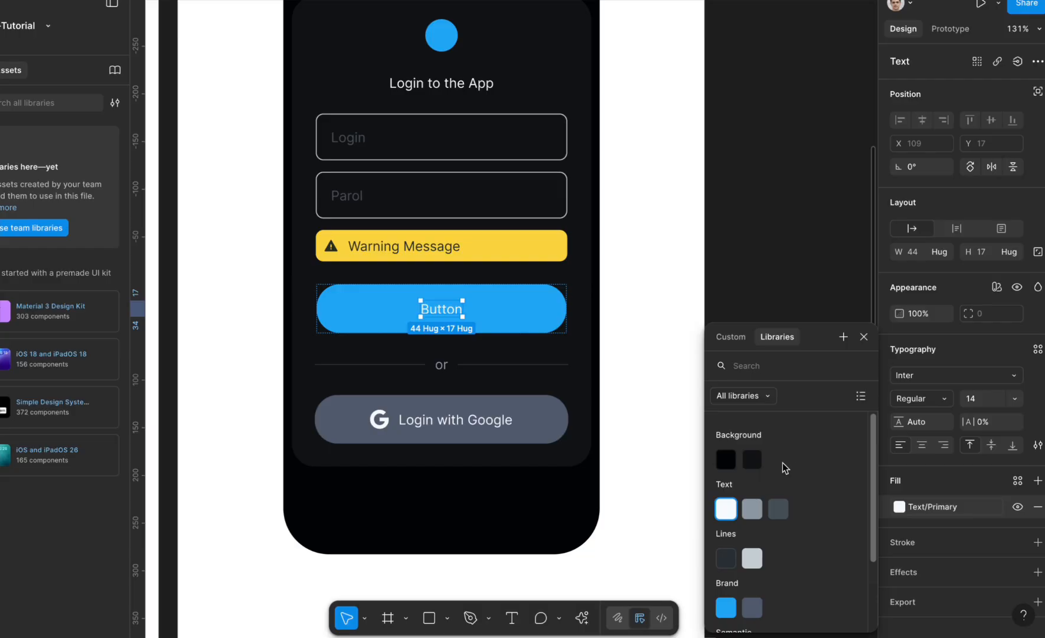
{"action": "scroll", "coordinate": [782, 462], "scroll_direction": "down", "scroll_amount": 2}
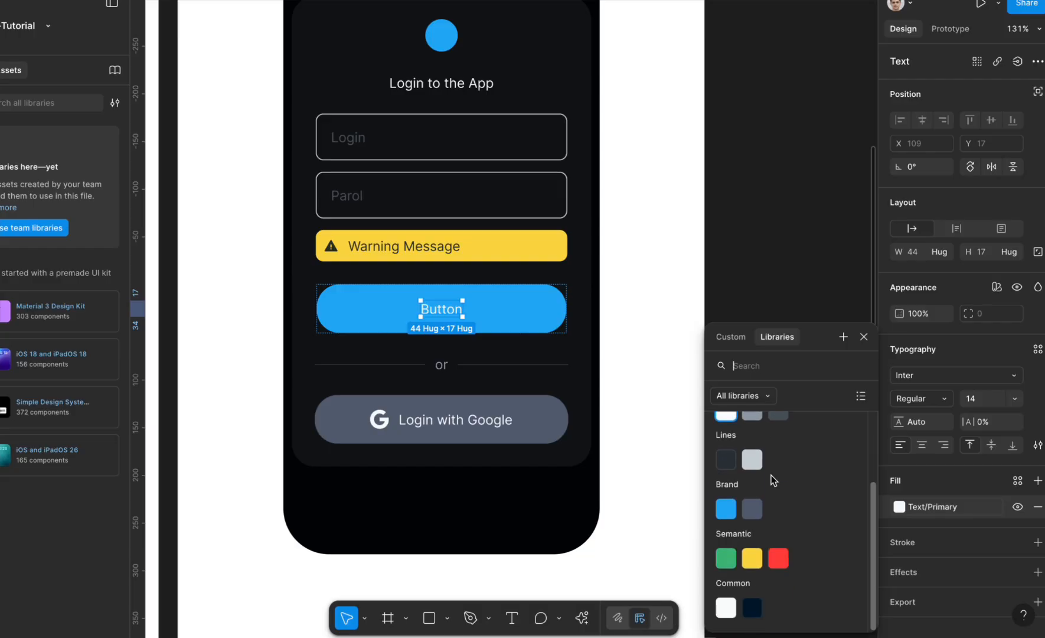
{"action": "left_click", "coordinate": [726, 608]}
{"action": "left_click", "coordinate": [781, 408]}
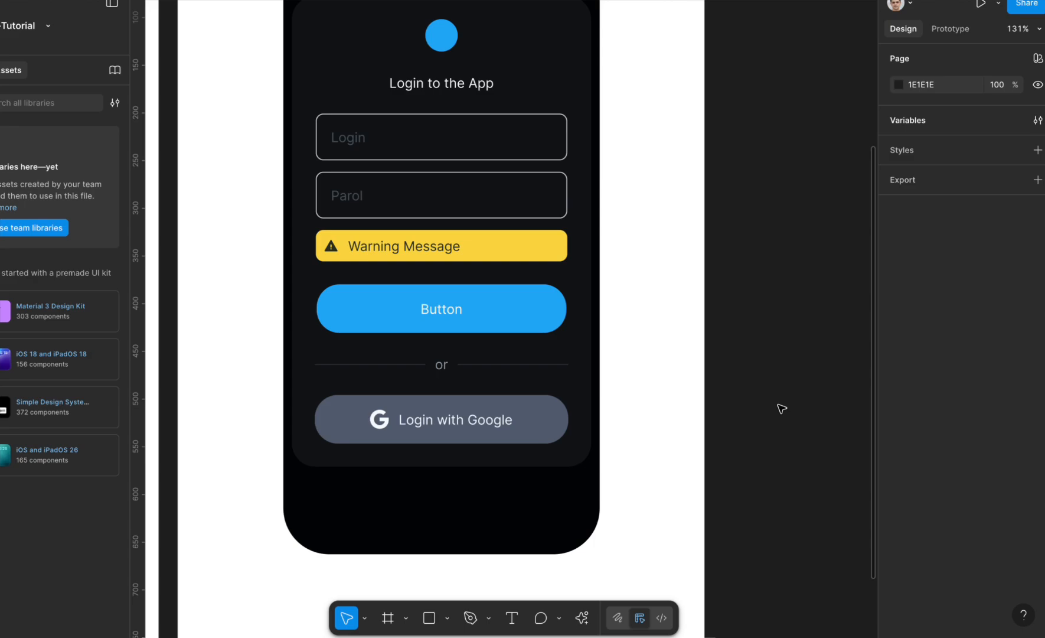
Try to apply Common/Always Dark as the fill of the Warning Message text and its icon together
{"action": "left_click", "coordinate": [395, 250], "text": "super"}
{"action": "left_click", "coordinate": [330, 247], "text": "shift"}
{"action": "scroll", "coordinate": [1011, 434], "scroll_direction": "down", "scroll_amount": 2}
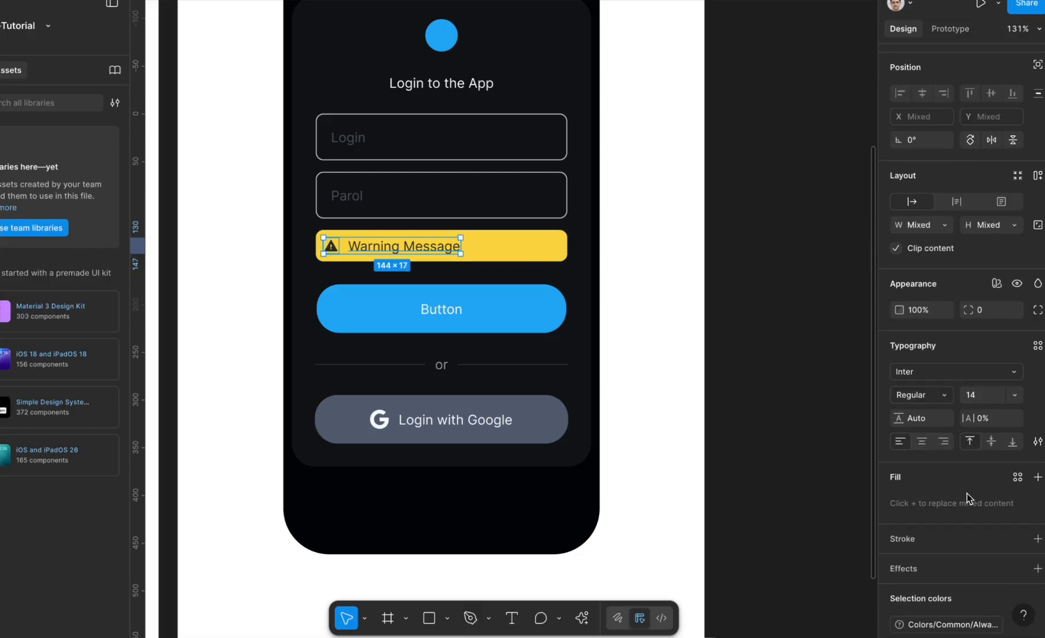
{"action": "left_click", "coordinate": [1017, 413]}
{"action": "scroll", "coordinate": [962, 558], "scroll_direction": "down", "scroll_amount": 3}
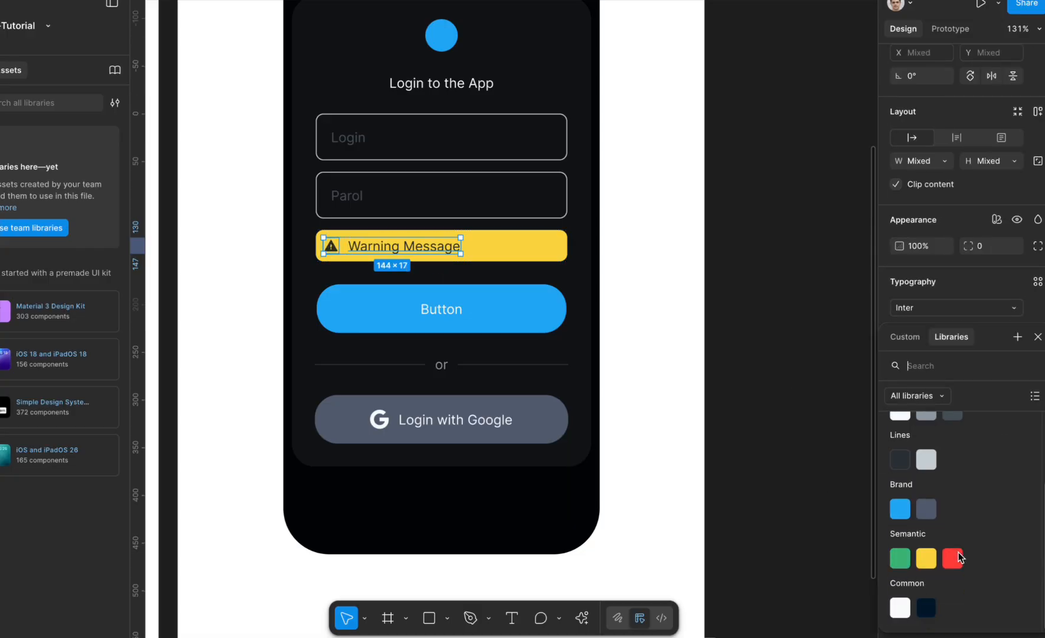
{"action": "left_click", "coordinate": [925, 608]}
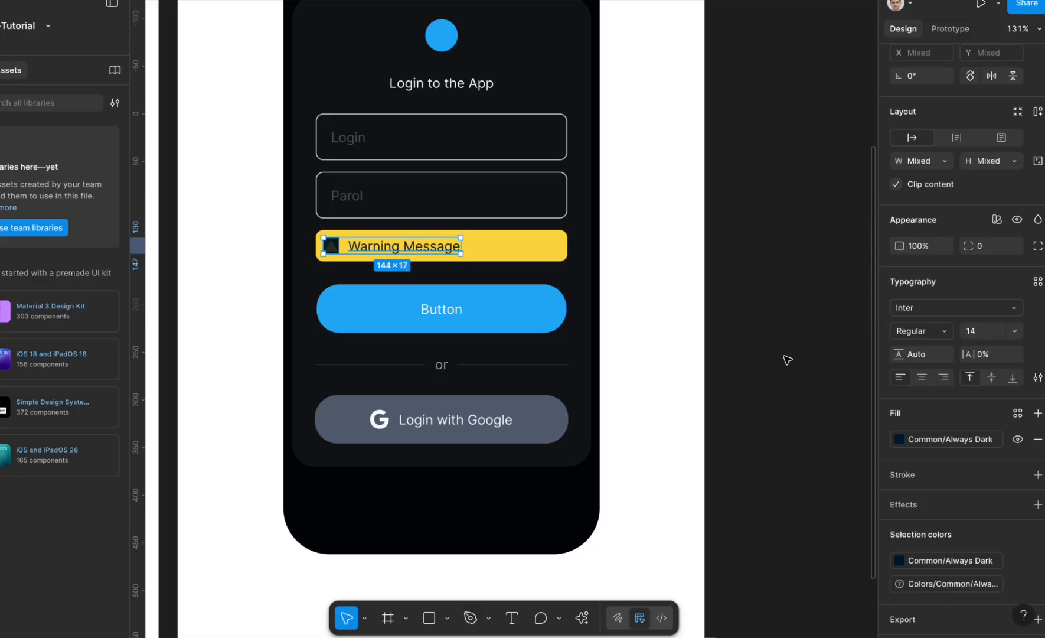
{"action": "left_click", "coordinate": [786, 390]}
Set the fill of the Warning Message text alone to the Common/Always Dark variable
{"action": "left_click", "coordinate": [421, 243]}
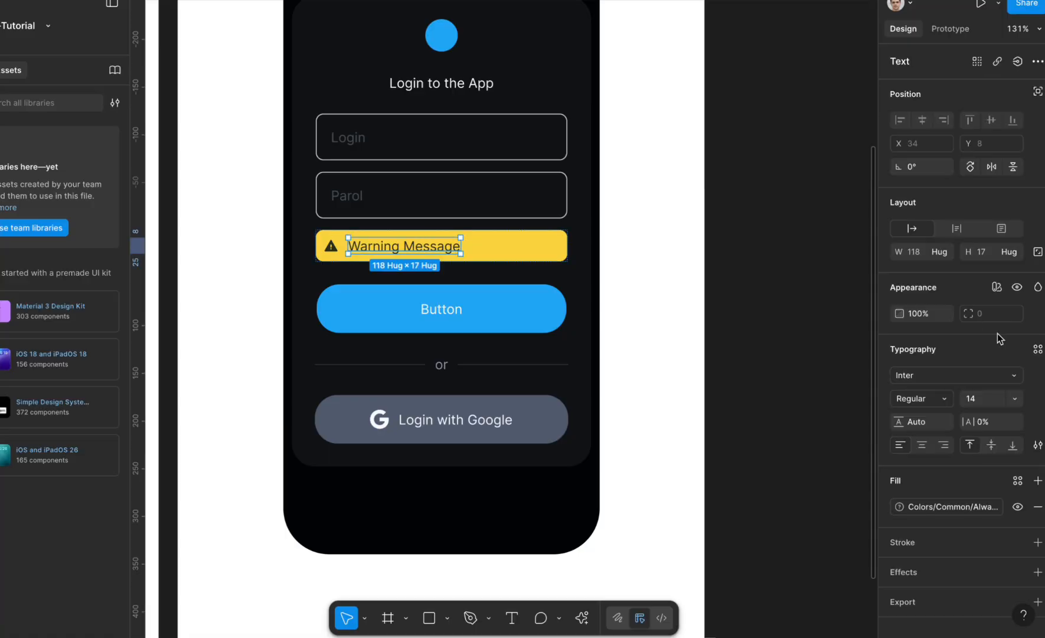
{"action": "left_click", "coordinate": [956, 507]}
{"action": "scroll", "coordinate": [863, 534], "scroll_direction": "down", "scroll_amount": 2}
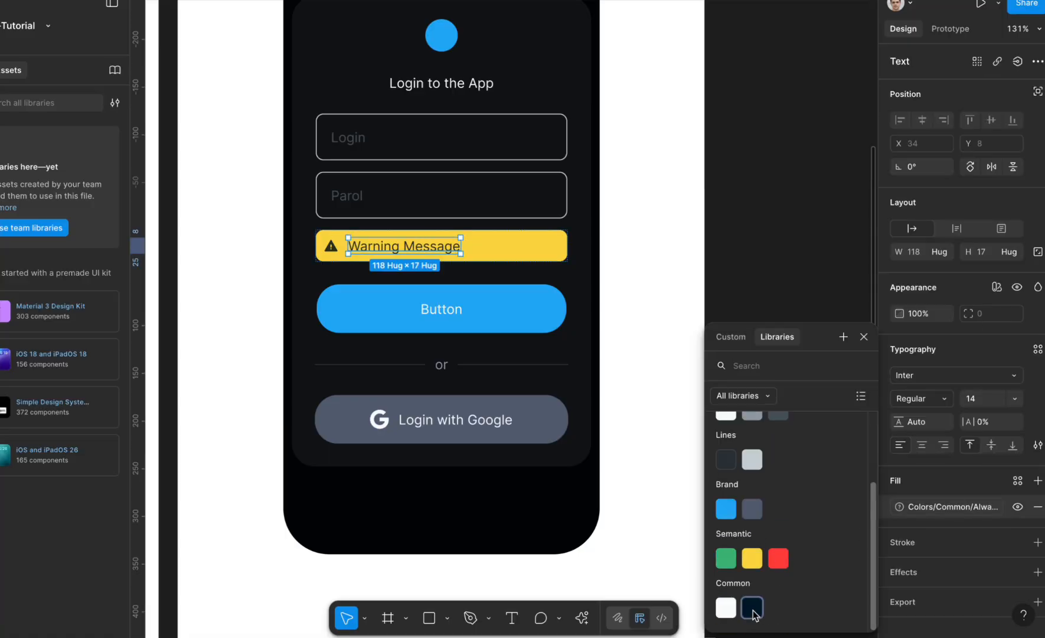
{"action": "left_click", "coordinate": [752, 612]}
Replace the selection color of the warning triangle icon with the Common/Always Dark variable
{"action": "left_click", "coordinate": [331, 246]}
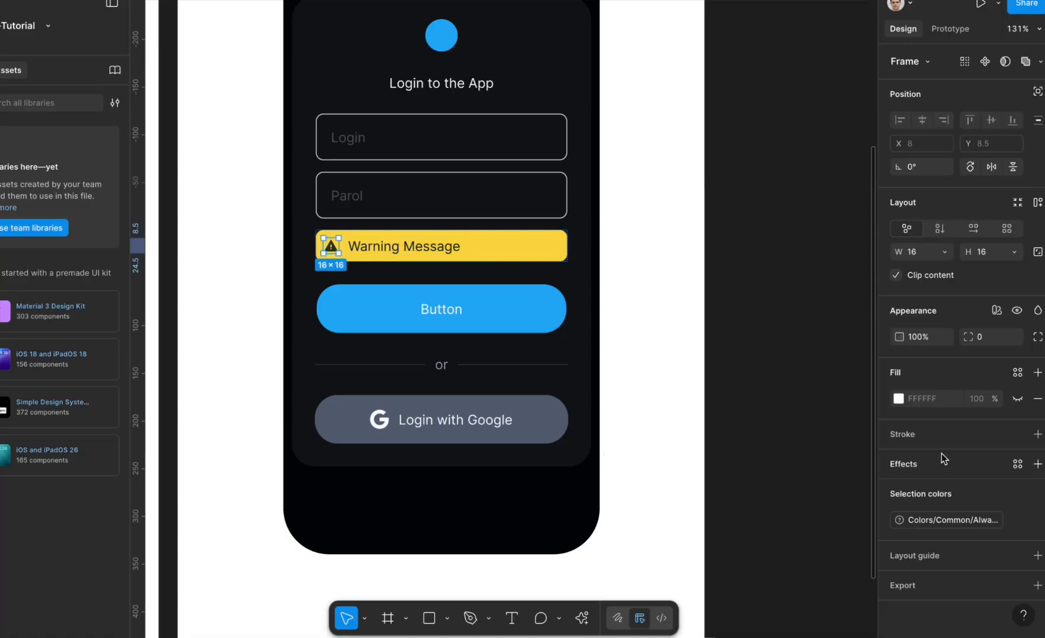
{"action": "left_click", "coordinate": [941, 514]}
{"action": "scroll", "coordinate": [757, 546], "scroll_direction": "down", "scroll_amount": 3}
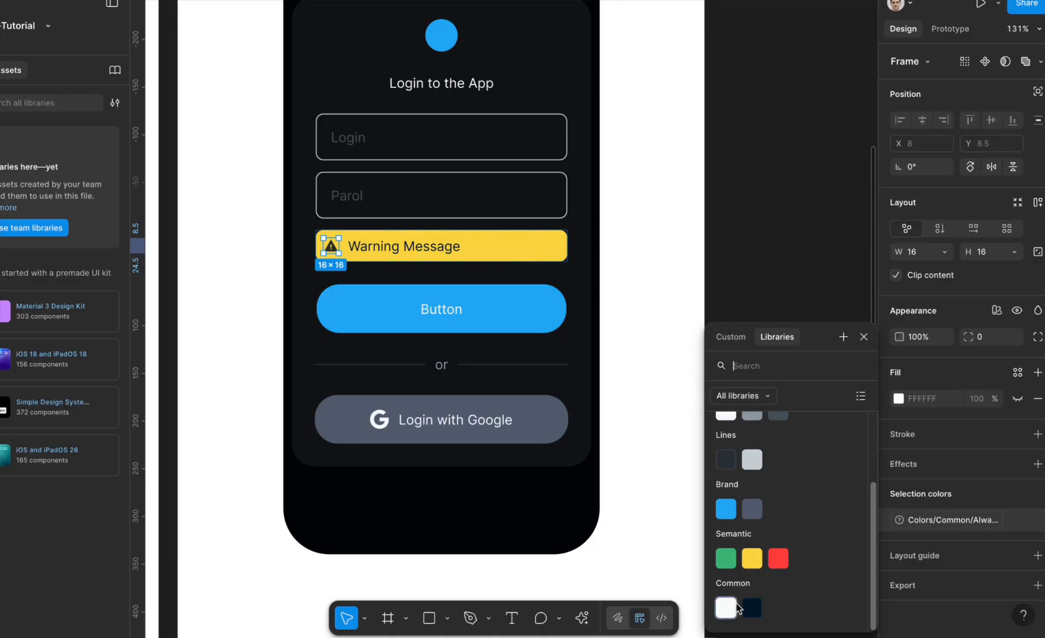
{"action": "left_click", "coordinate": [755, 612]}
{"action": "left_click", "coordinate": [788, 207]}
Examine the recolored login mockup alongside the light palette to judge its contrast in dark mode
{"action": "scroll", "coordinate": [787, 210], "scroll_direction": "down", "scroll_amount": 5}
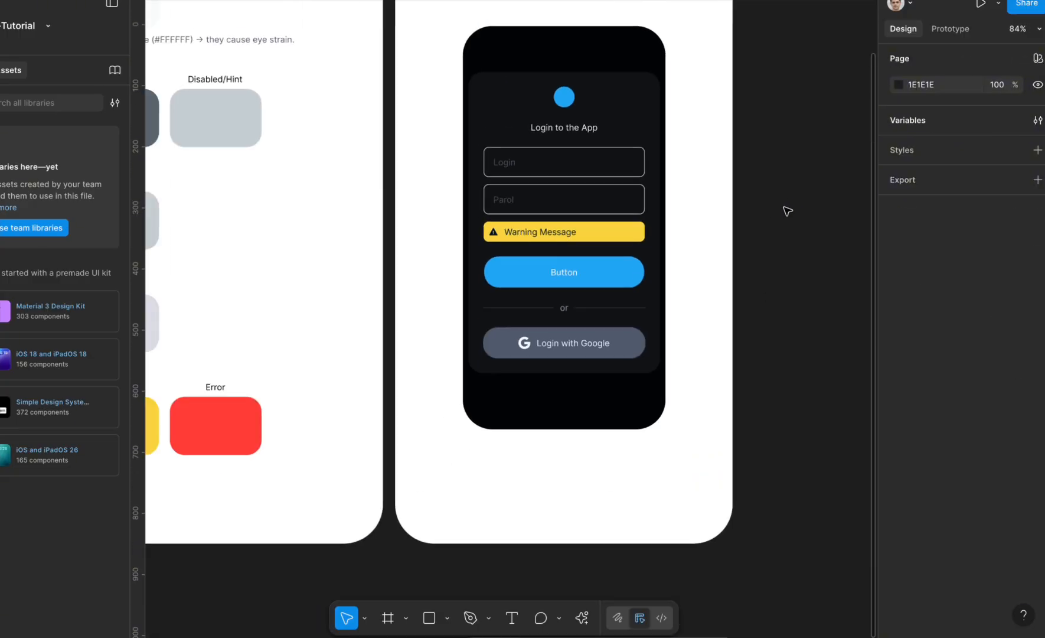
{"action": "scroll", "coordinate": [788, 211], "scroll_direction": "up", "scroll_amount": 4}
{"action": "scroll", "coordinate": [788, 211], "scroll_direction": "left", "scroll_amount": 3}
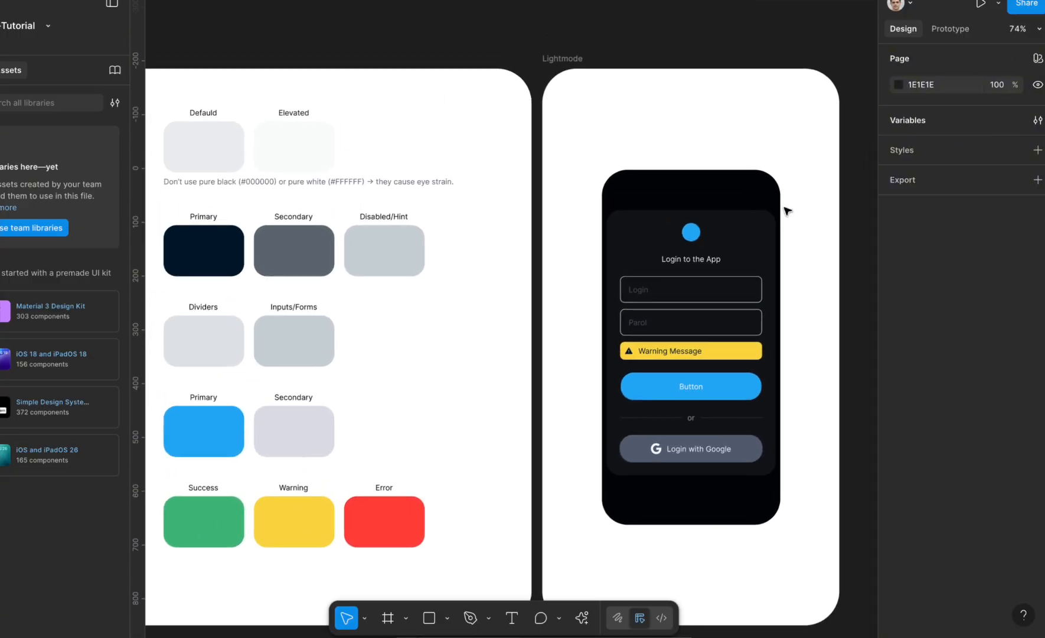
{"action": "scroll", "coordinate": [845, 354], "scroll_direction": "down", "scroll_amount": 2}
{"action": "scroll", "coordinate": [845, 355], "scroll_direction": "right", "scroll_amount": 2}
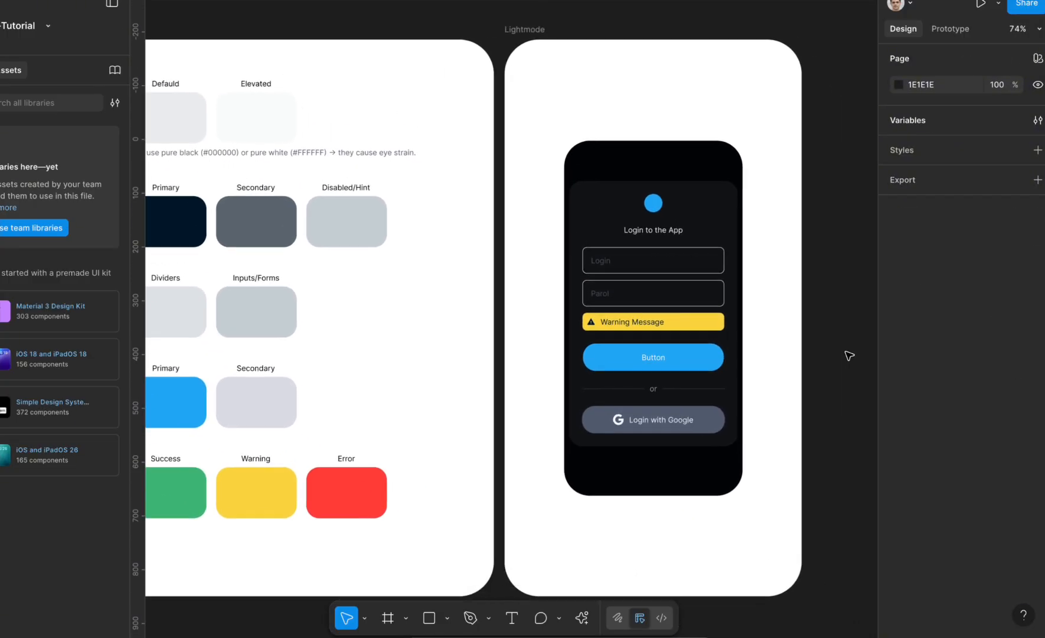
{"action": "scroll", "coordinate": [794, 269], "scroll_direction": "up", "scroll_amount": 5}
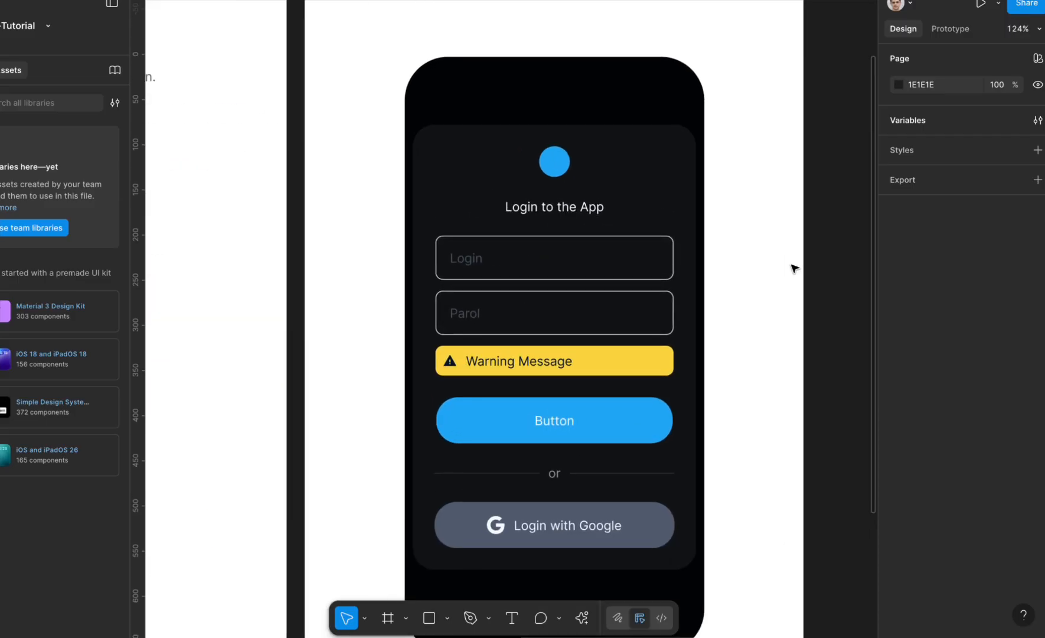
{"action": "scroll", "coordinate": [793, 269], "scroll_direction": "down", "scroll_amount": 2}
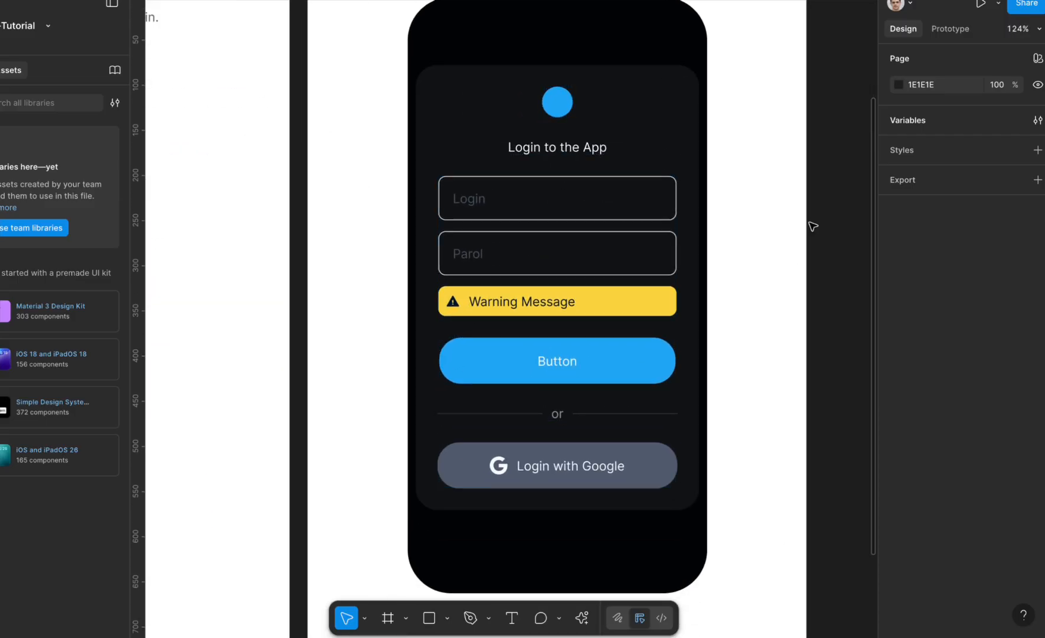
{"action": "scroll", "coordinate": [813, 227], "scroll_direction": "down", "scroll_amount": 3}
{"action": "scroll", "coordinate": [813, 227], "scroll_direction": "left", "scroll_amount": 4}
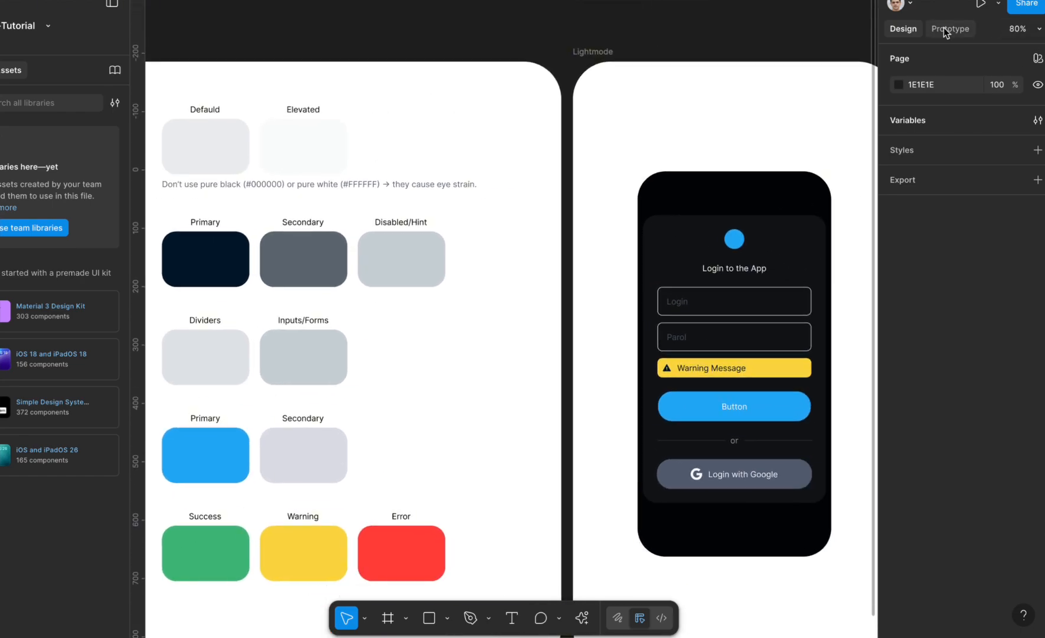
{"action": "left_click", "coordinate": [945, 28]}
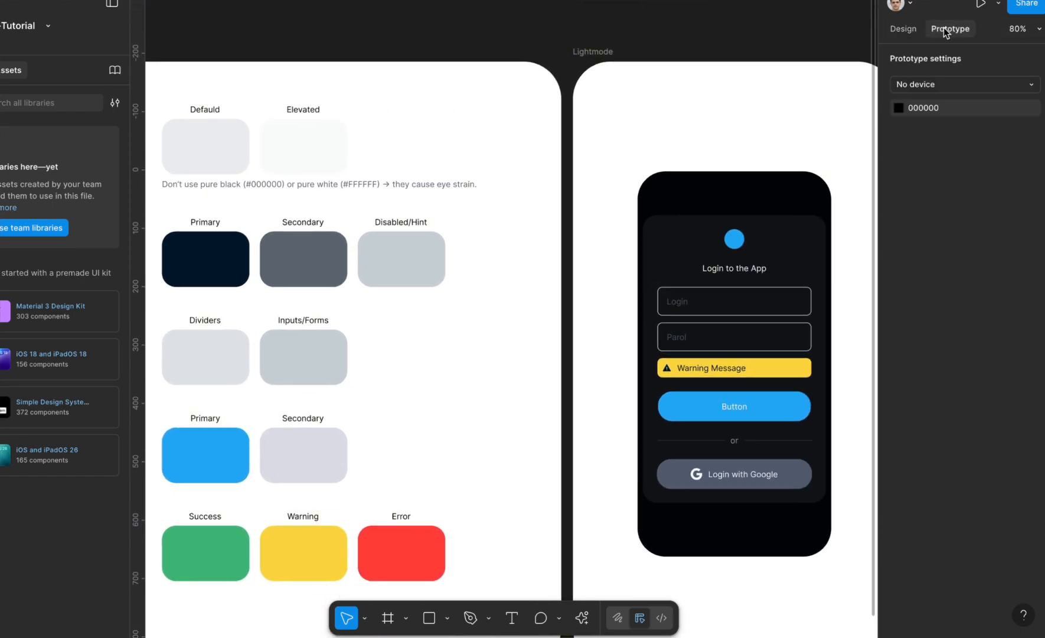
{"action": "left_click", "coordinate": [902, 28]}
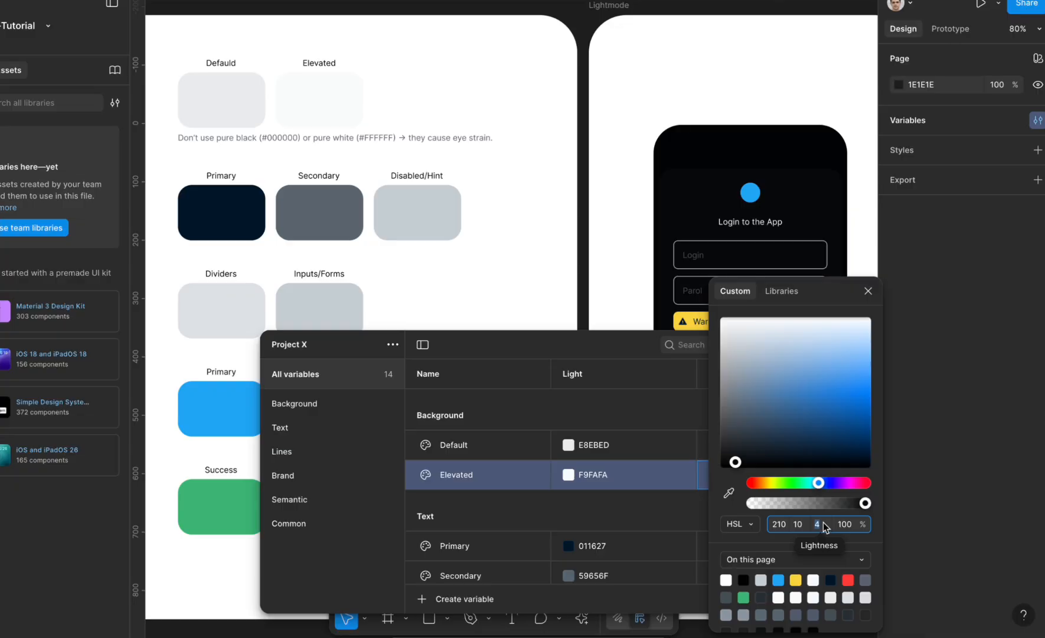
Try an HSL lightness of 14 for the Dark value of the Elevated background variable, and settle on 10 instead
{"action": "type", "text": "14"}
{"action": "key", "text": "Return"}
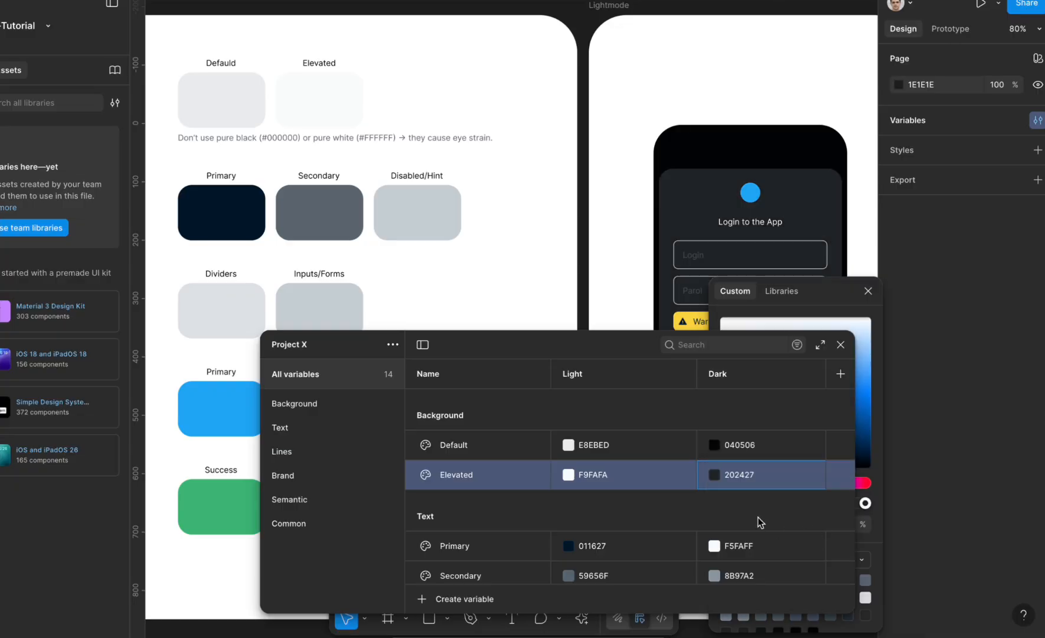
{"action": "left_click", "coordinate": [712, 473]}
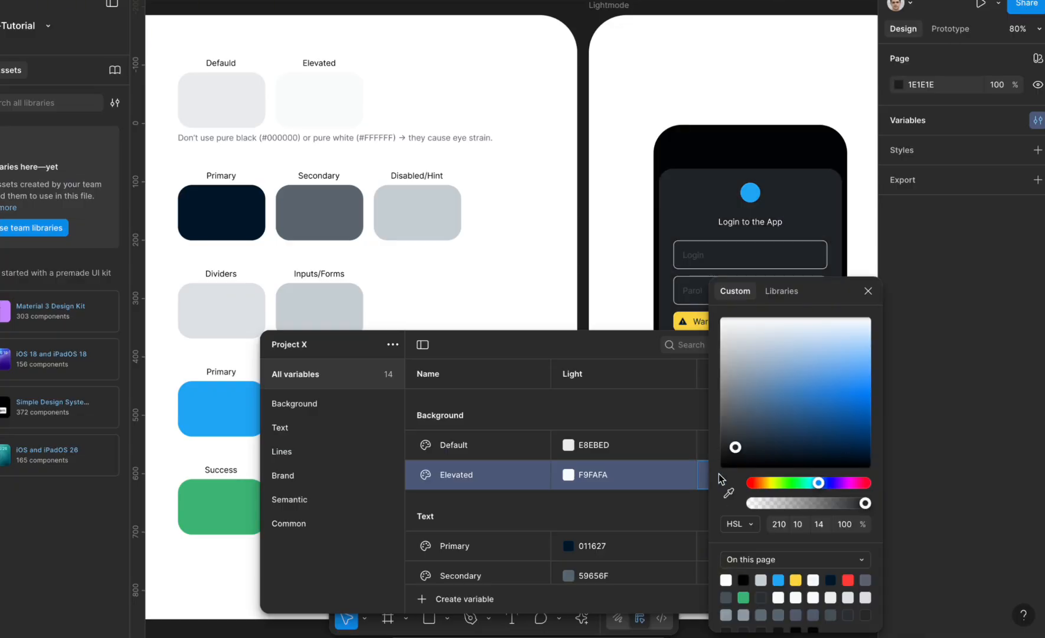
{"action": "left_click", "coordinate": [823, 527]}
{"action": "type", "text": "10"}
{"action": "key", "text": "Return"}
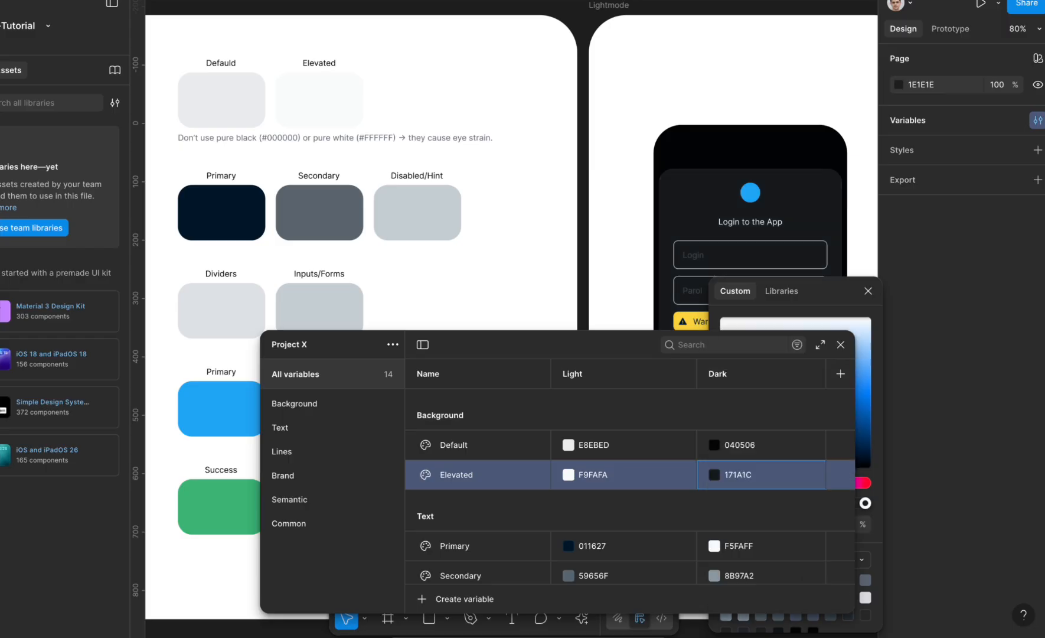
{"action": "left_click", "coordinate": [866, 289]}
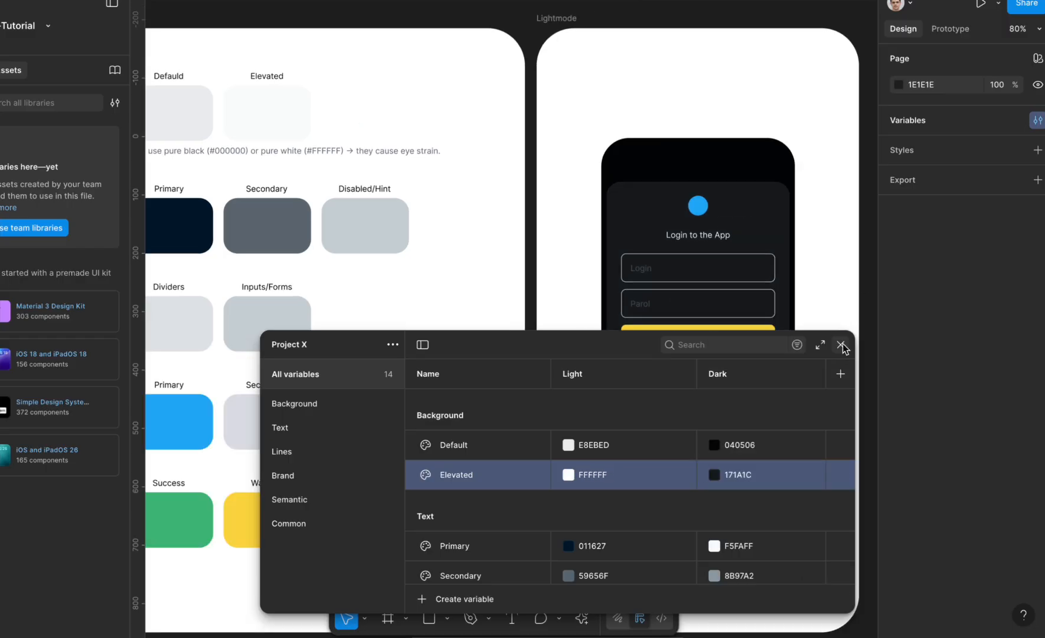
Close the variables table and examine the dark login mockup at 100% zoom
{"action": "left_click", "coordinate": [841, 345]}
{"action": "scroll", "coordinate": [841, 347], "scroll_direction": "right", "scroll_amount": 3}
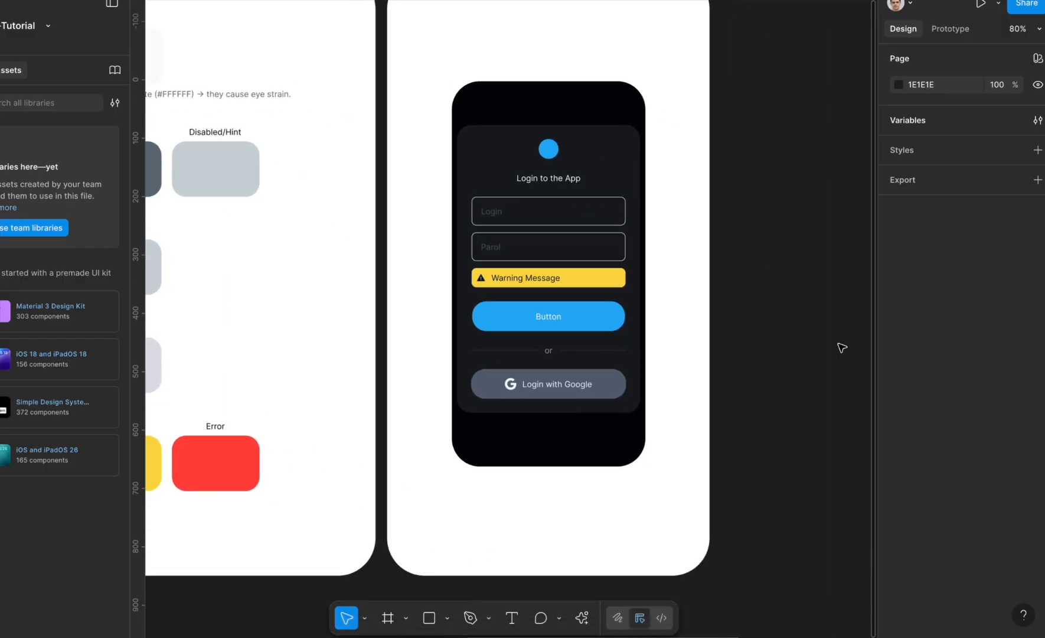
{"action": "key", "text": "shift+0"}
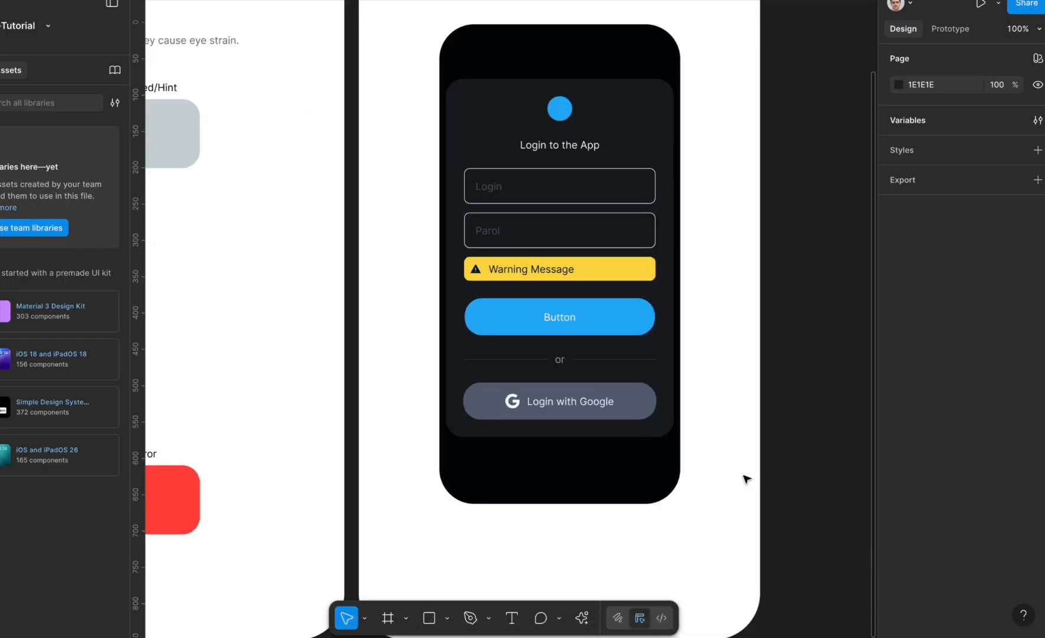
{"action": "scroll", "coordinate": [747, 479], "scroll_direction": "up", "scroll_amount": 2}
{"action": "scroll", "coordinate": [747, 479], "scroll_direction": "right", "scroll_amount": 2}
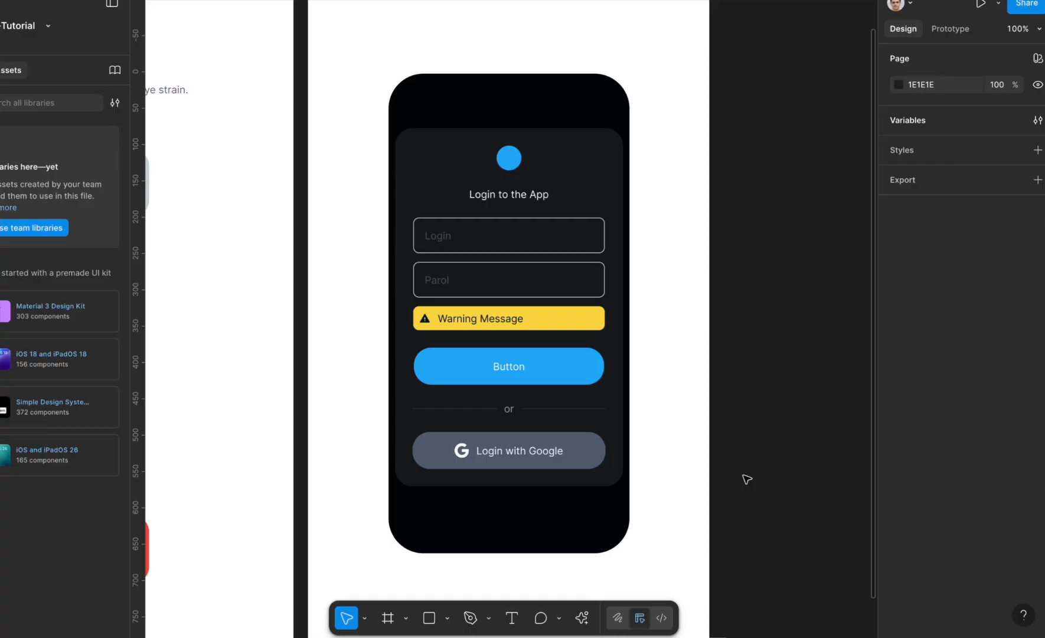
Try the Light mode of the Project X collection on both login mockup layers in the Lightmode frame
{"action": "left_click_drag", "start_coordinate": [741, 39], "coordinate": [358, 583]}
{"action": "left_click", "coordinate": [991, 385]}
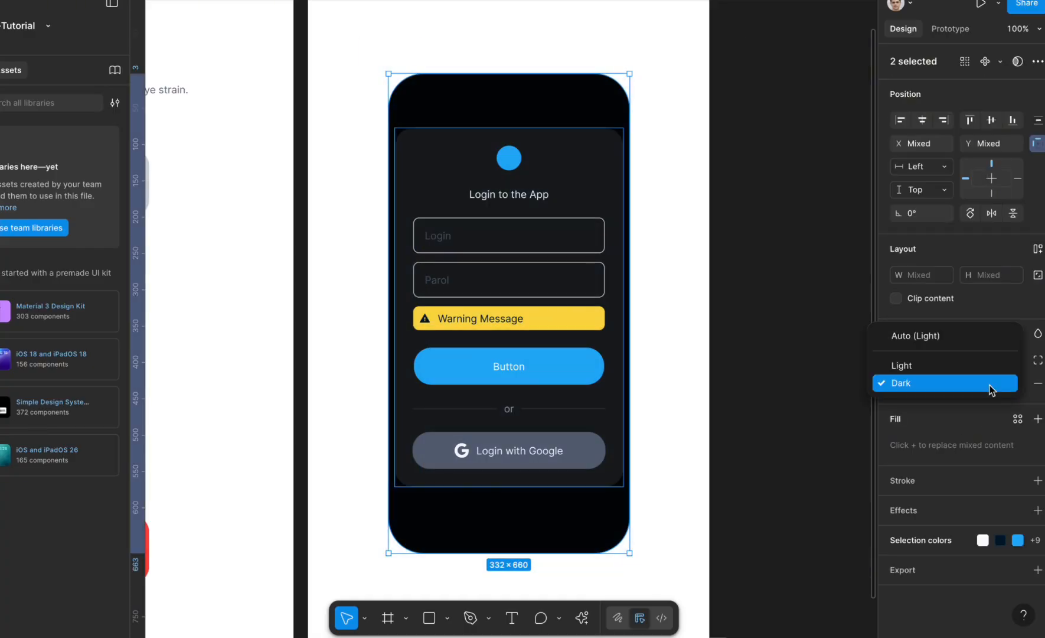
{"action": "left_click", "coordinate": [950, 361]}
{"action": "scroll", "coordinate": [654, 391], "scroll_direction": "down", "scroll_amount": 3}
{"action": "left_click", "coordinate": [654, 392]}
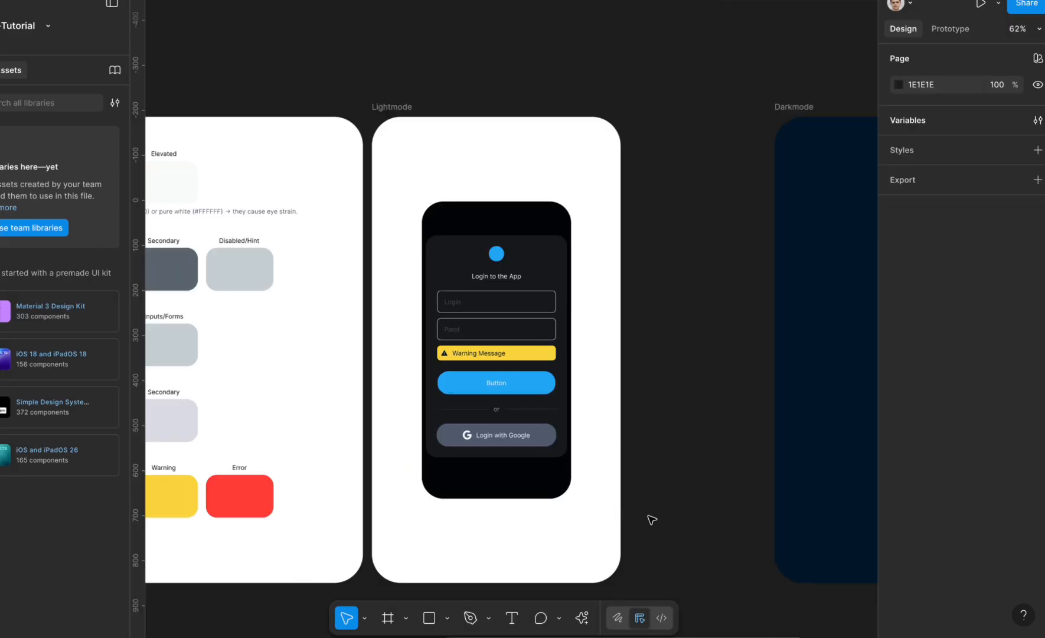
Set the Project X mode of both login mockup layers to Auto (Light)
{"action": "left_click_drag", "start_coordinate": [651, 517], "coordinate": [396, 176]}
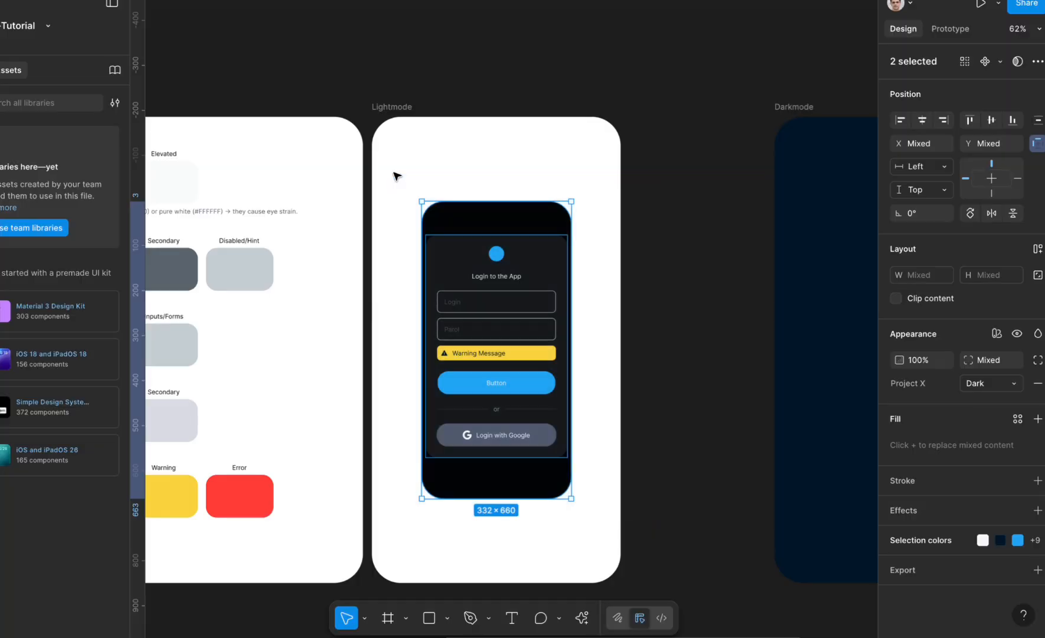
{"action": "left_click", "coordinate": [981, 383]}
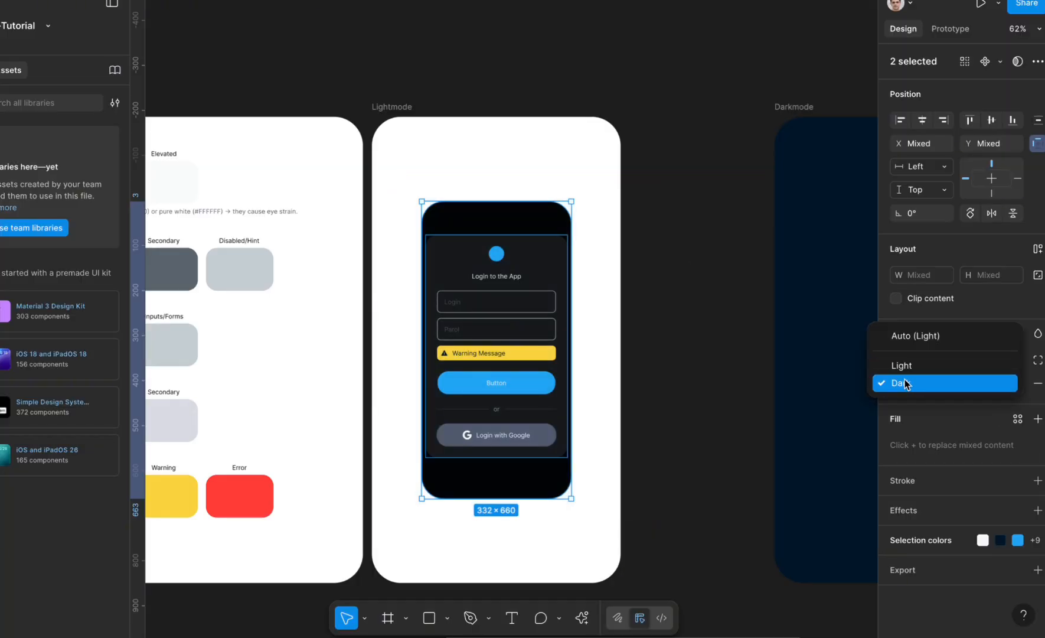
{"action": "left_click", "coordinate": [909, 335]}
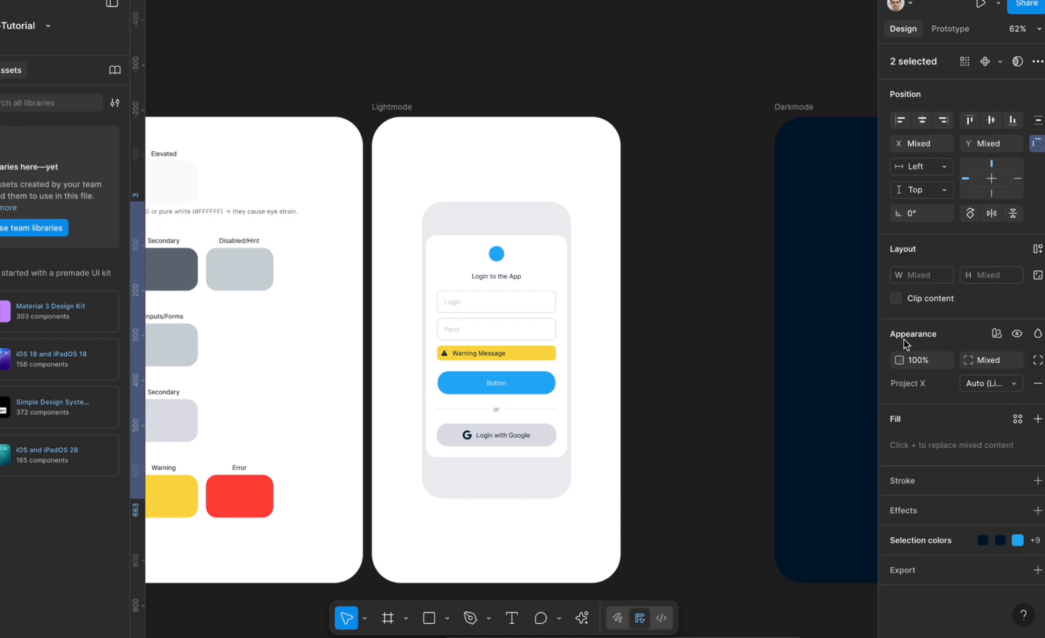
{"action": "left_click", "coordinate": [688, 369]}
Set the Project X variable mode of the Darkmode frame to Dark
{"action": "scroll", "coordinate": [685, 370], "scroll_direction": "right", "scroll_amount": 5}
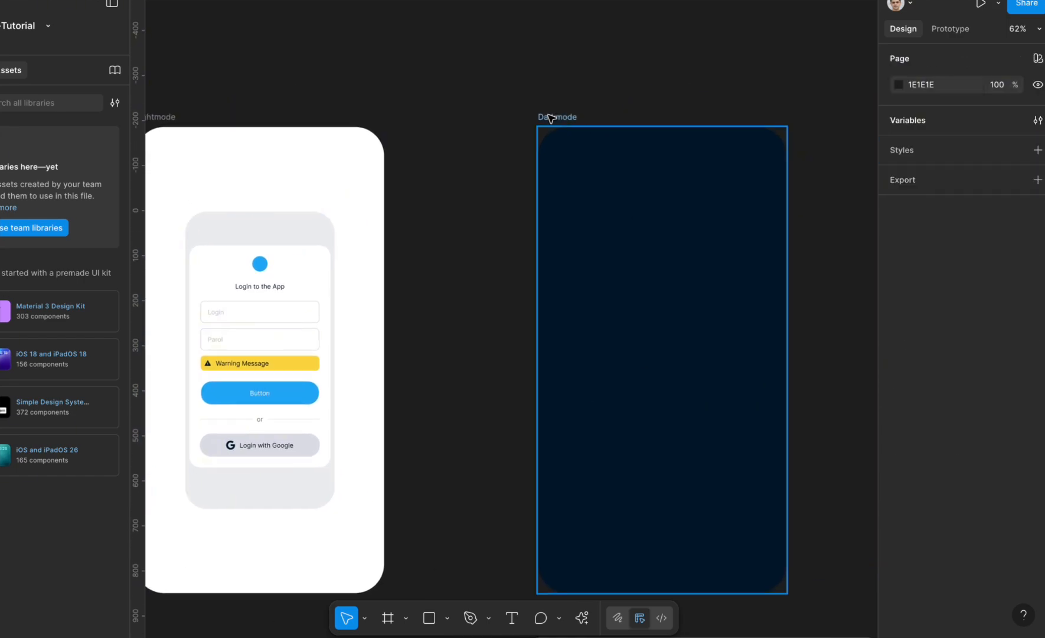
{"action": "left_click", "coordinate": [606, 125]}
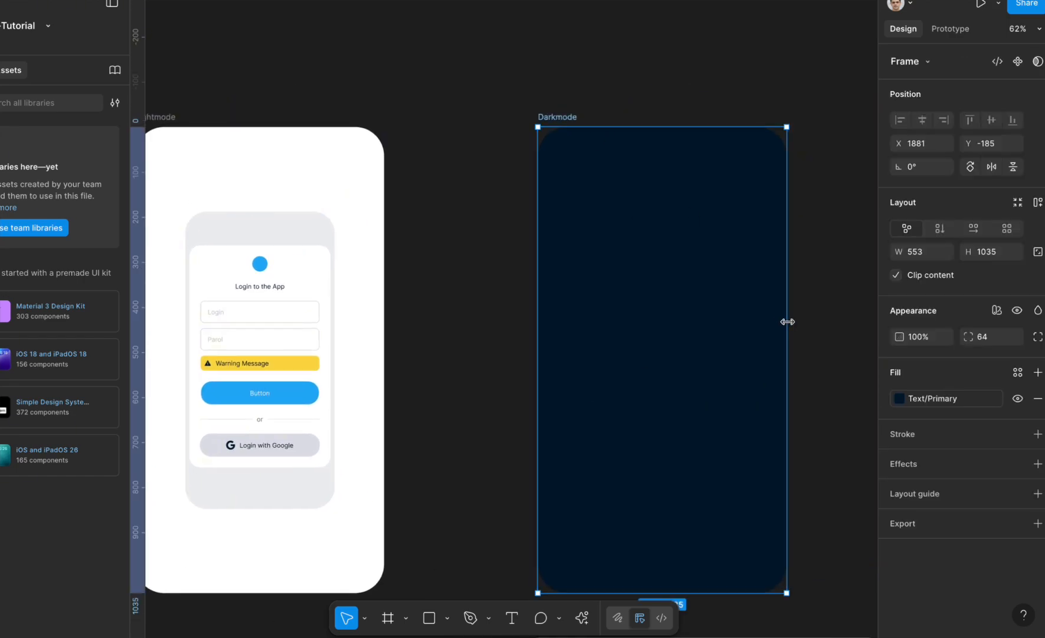
{"action": "left_click", "coordinate": [996, 311]}
{"action": "mouse_move", "coordinate": [930, 361]}
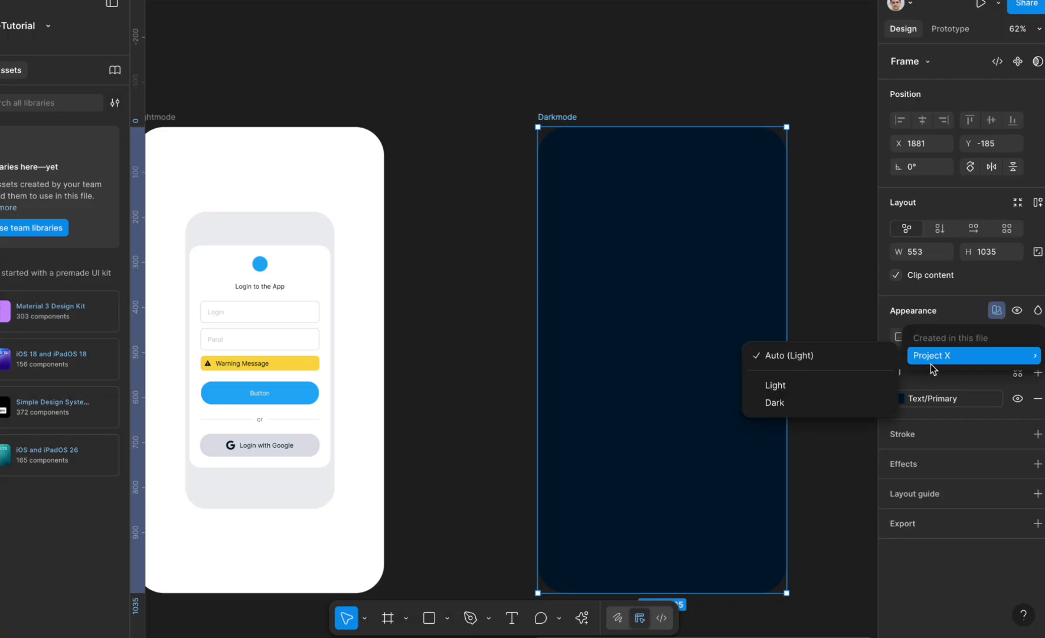
{"action": "left_click", "coordinate": [801, 403]}
{"action": "left_click", "coordinate": [470, 263]}
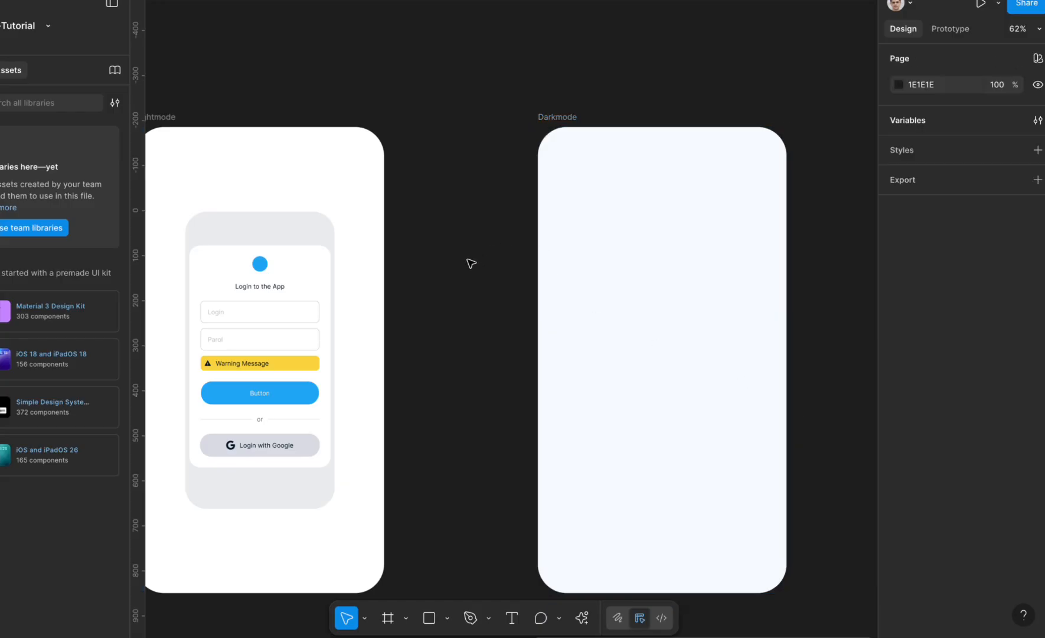
Try moving both login mockup layers into the Darkmode frame to preview the inherited mode, and undo the move
{"action": "scroll", "coordinate": [471, 263], "scroll_direction": "left", "scroll_amount": 2}
{"action": "scroll", "coordinate": [471, 264], "scroll_direction": "down", "scroll_amount": 1}
{"action": "left_click_drag", "start_coordinate": [495, 488], "coordinate": [215, 159]}
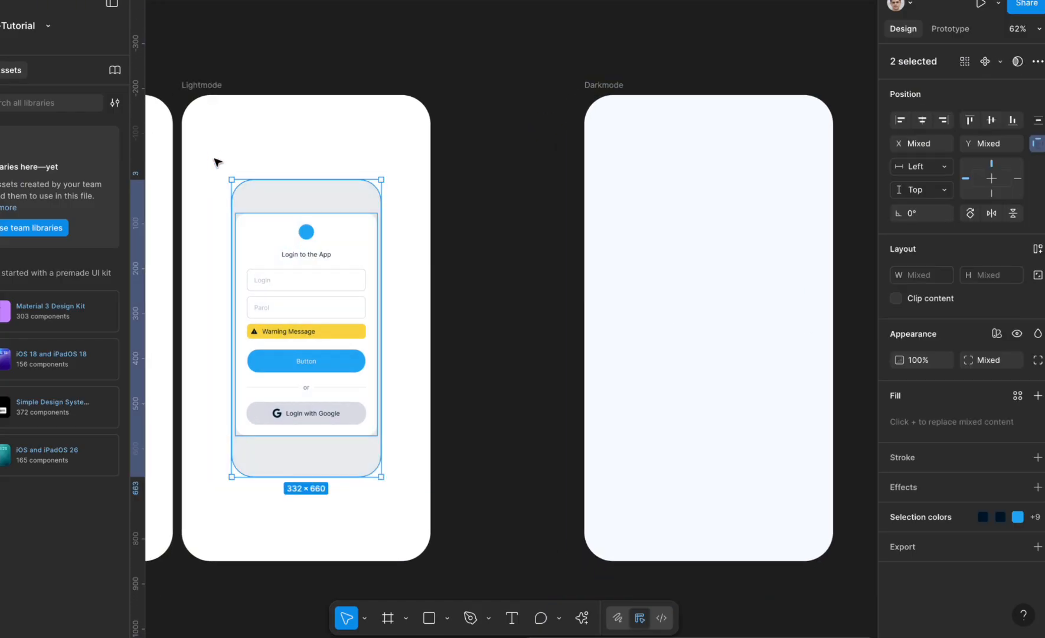
{"action": "left_click_drag", "start_coordinate": [310, 309], "coordinate": [712, 309]}
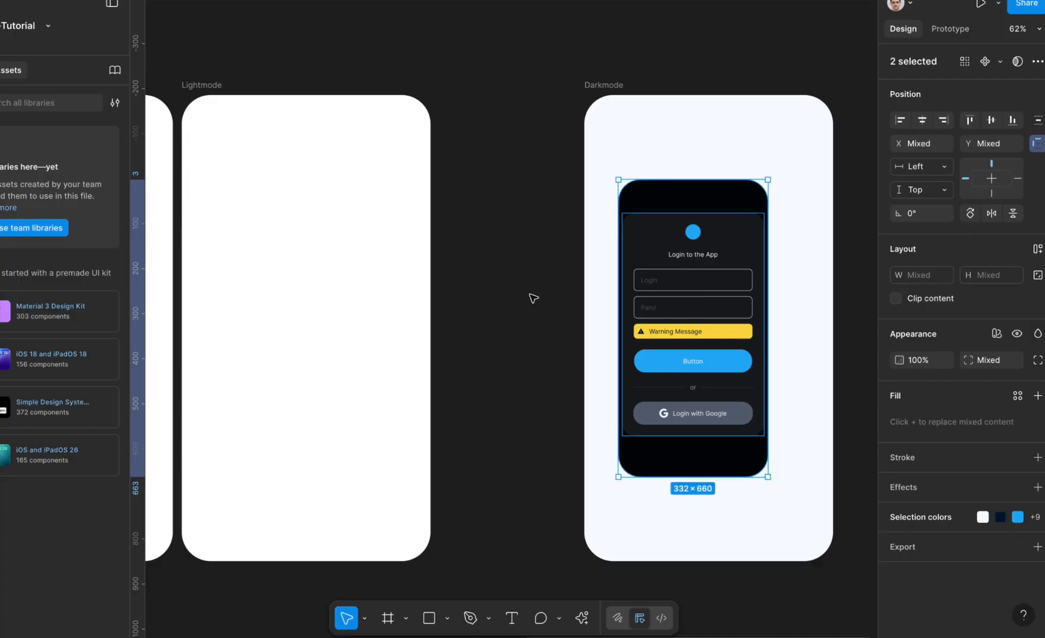
{"action": "key", "text": "ctrl+z"}
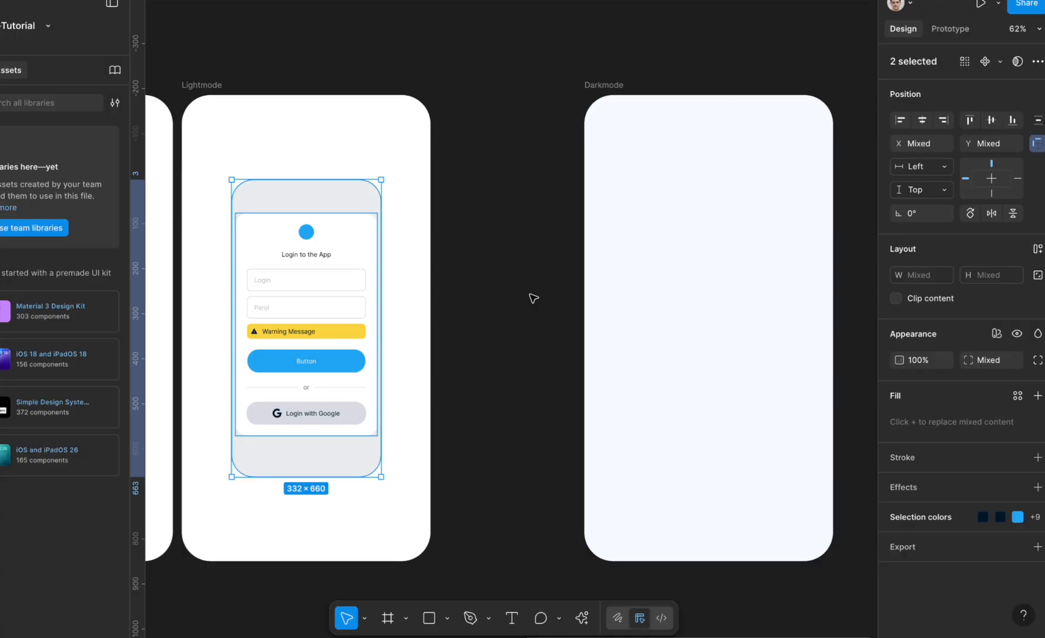
{"action": "left_click", "coordinate": [533, 299]}
{"action": "scroll", "coordinate": [579, 304], "scroll_direction": "left", "scroll_amount": 3}
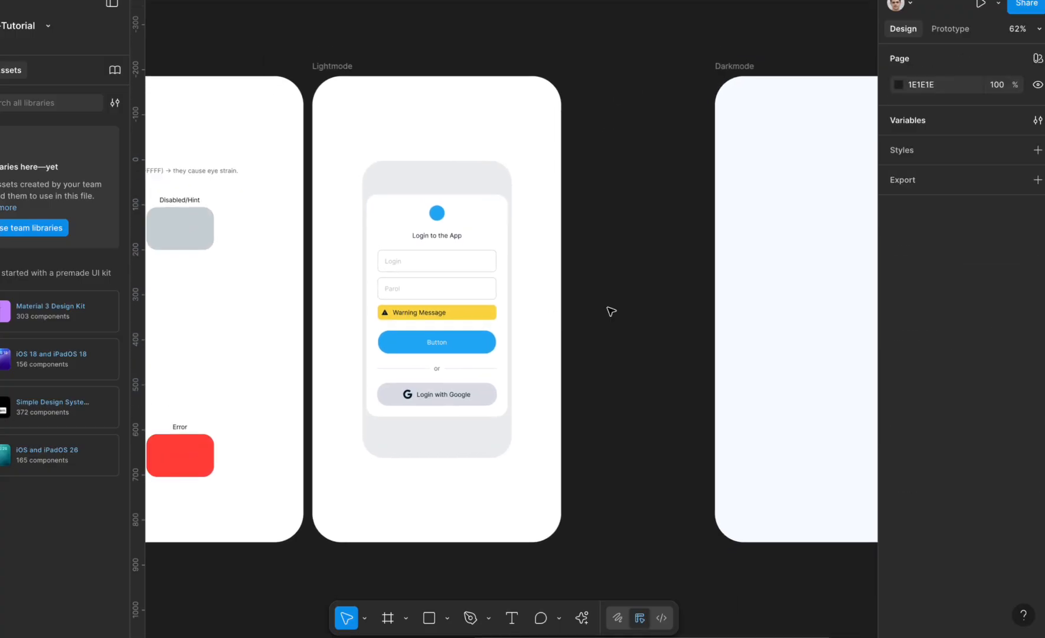